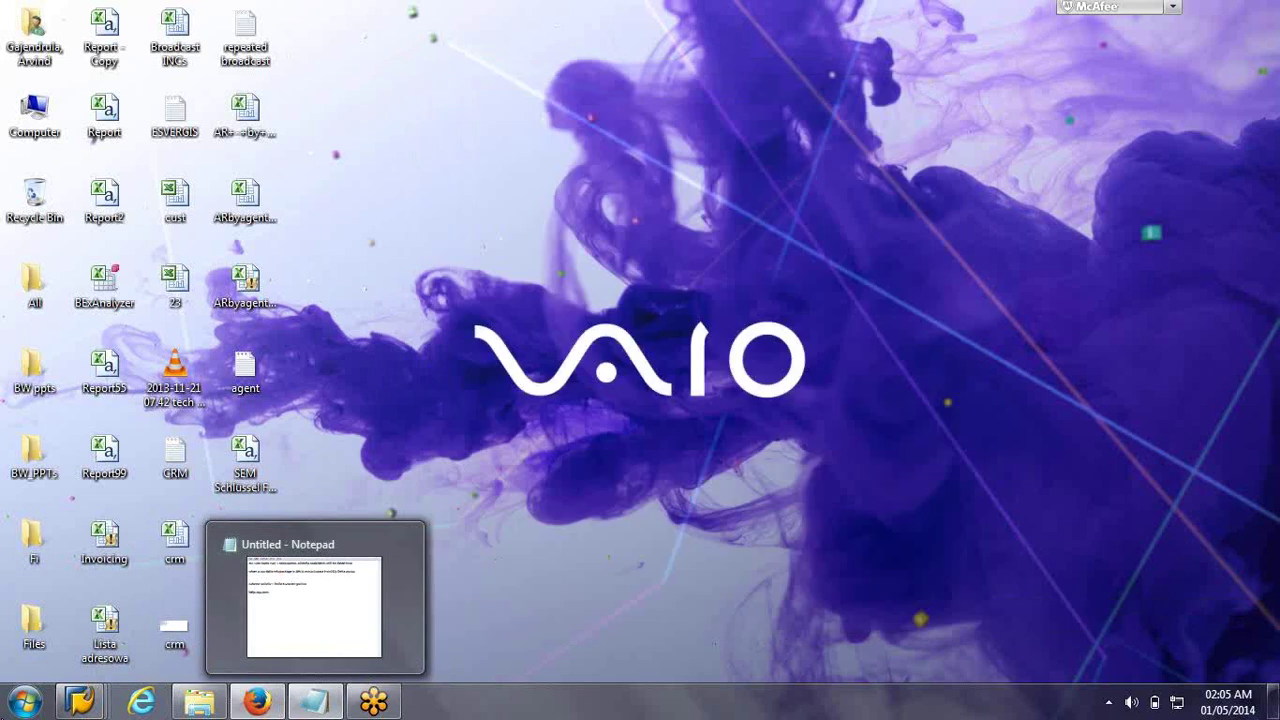
Bring up the blank Notepad document and move its window nearer the desktop's centre
{"action": "left_click", "coordinate": [46, 371]}
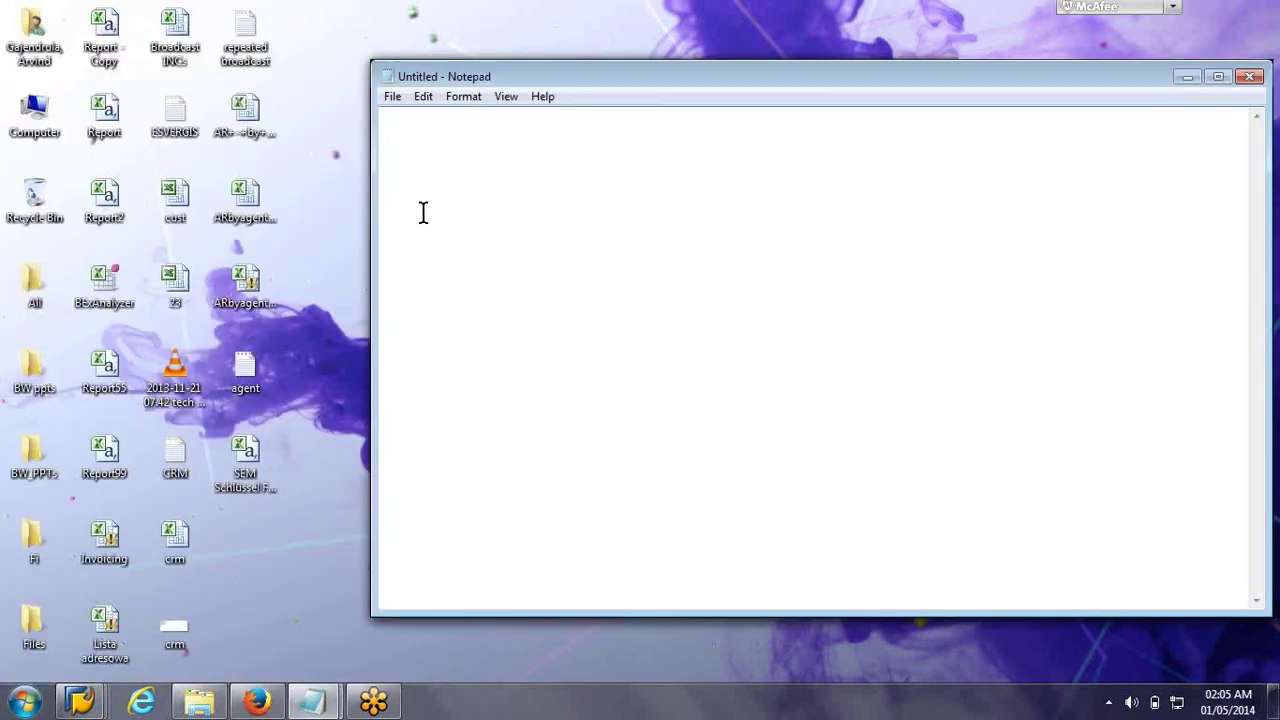
{"action": "left_click", "coordinate": [1000, 38]}
{"action": "left_click", "coordinate": [808, 84]}
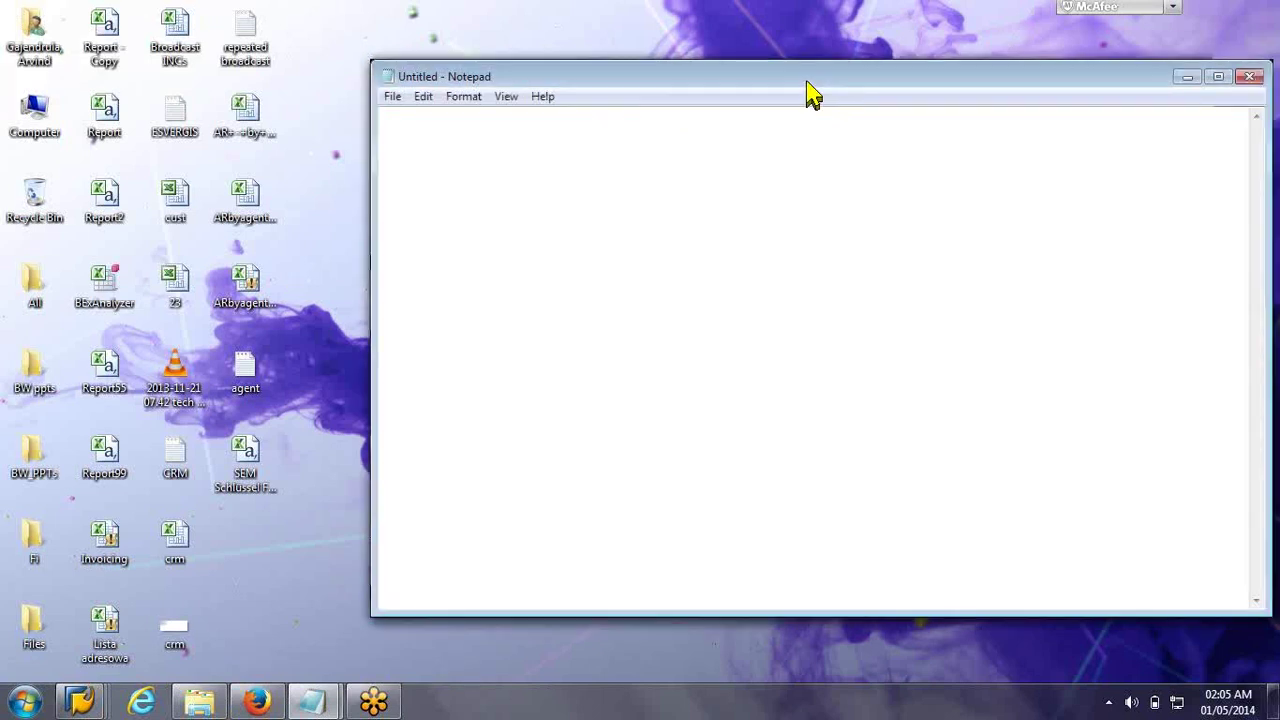
{"action": "left_click_drag", "start_coordinate": [808, 84], "coordinate": [672, 91]}
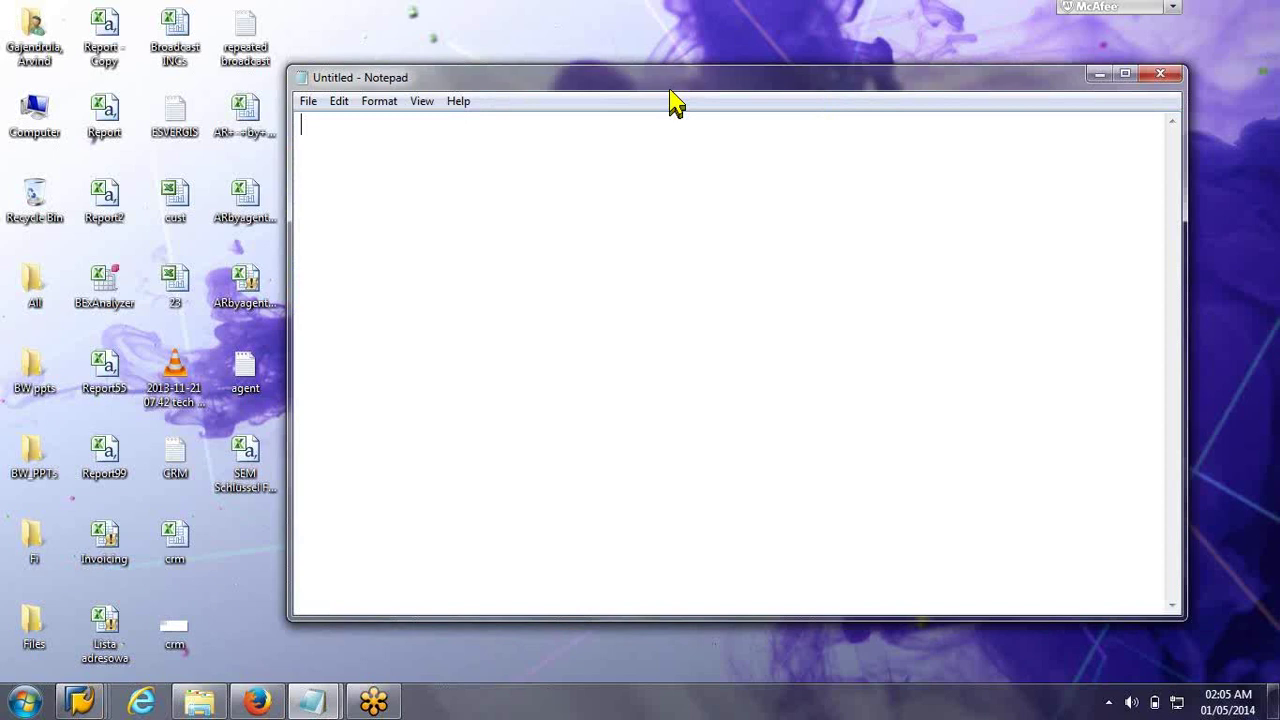
{"action": "left_click_drag", "start_coordinate": [672, 92], "coordinate": [563, 80]}
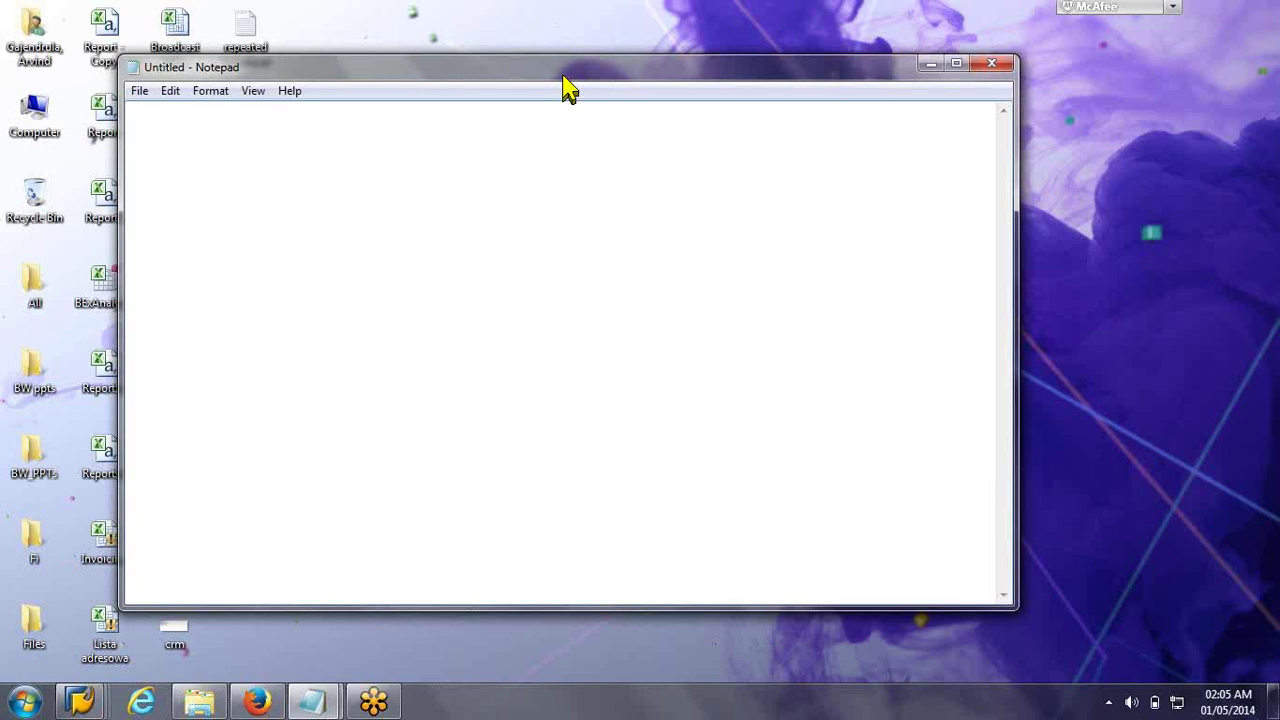
Write the heading "Multi Provider" and underline it with a row of dashes on the next line
{"action": "type", "text": "Multi Provider"}
{"action": "key", "text": "Return"}
{"action": "type", "text": "---"}
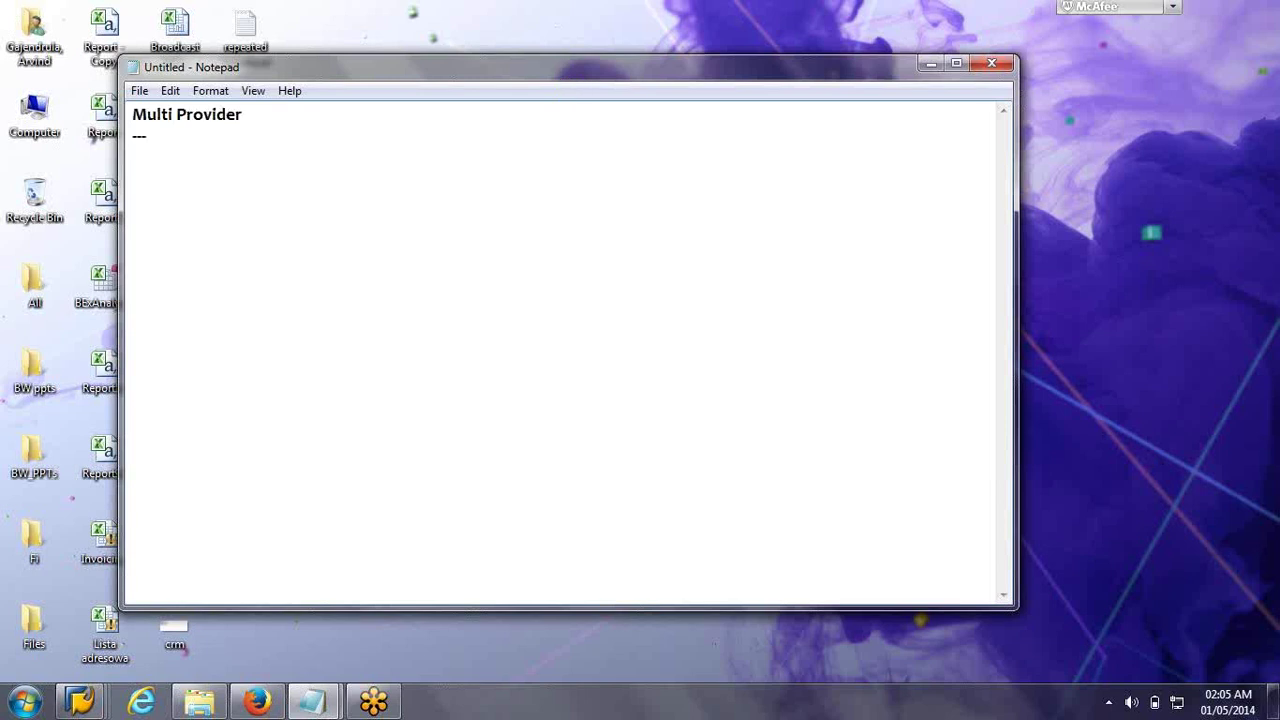
{"action": "type", "text": "--------------------"}
Insert the line "Real Infoprovider ---" above the Multi Provider heading, with blank lines between them
{"action": "key", "text": "Return"}
{"action": "key", "text": "Return"}
{"action": "key", "text": "Up"}
{"action": "key", "text": "Up"}
{"action": "type", "text": "R"}
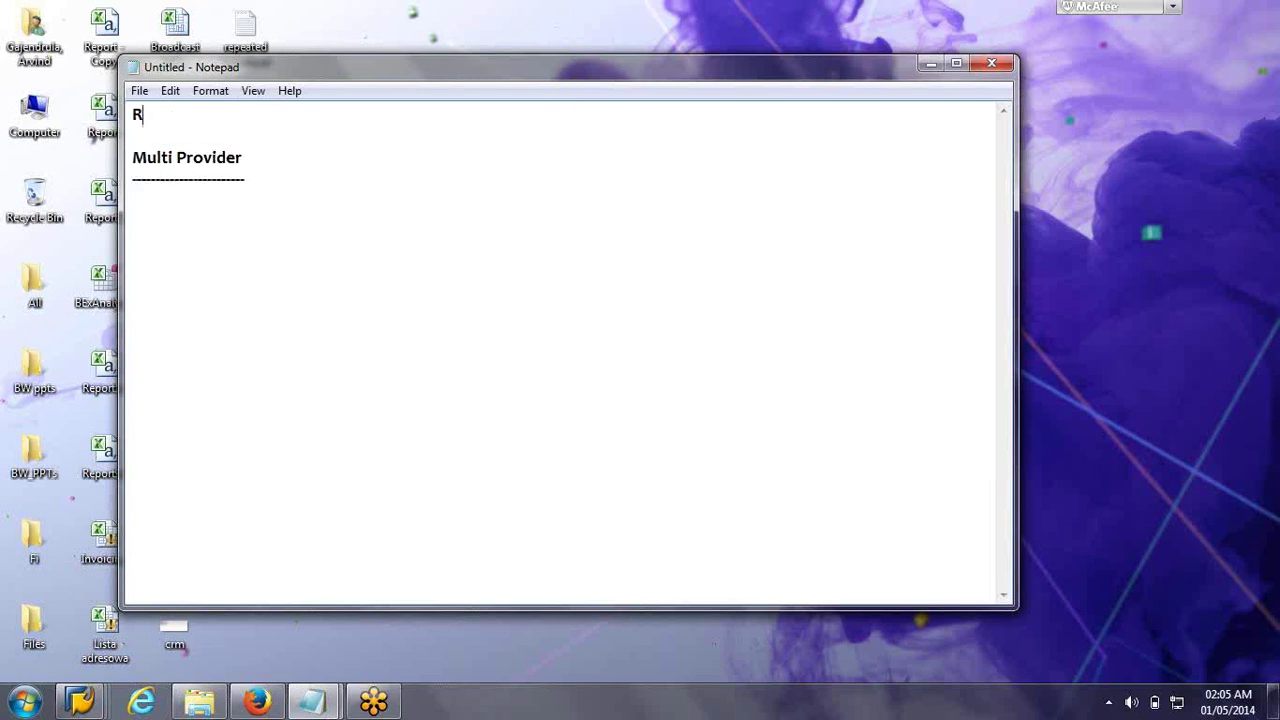
{"action": "type", "text": "eal Infoprovider  ---"}
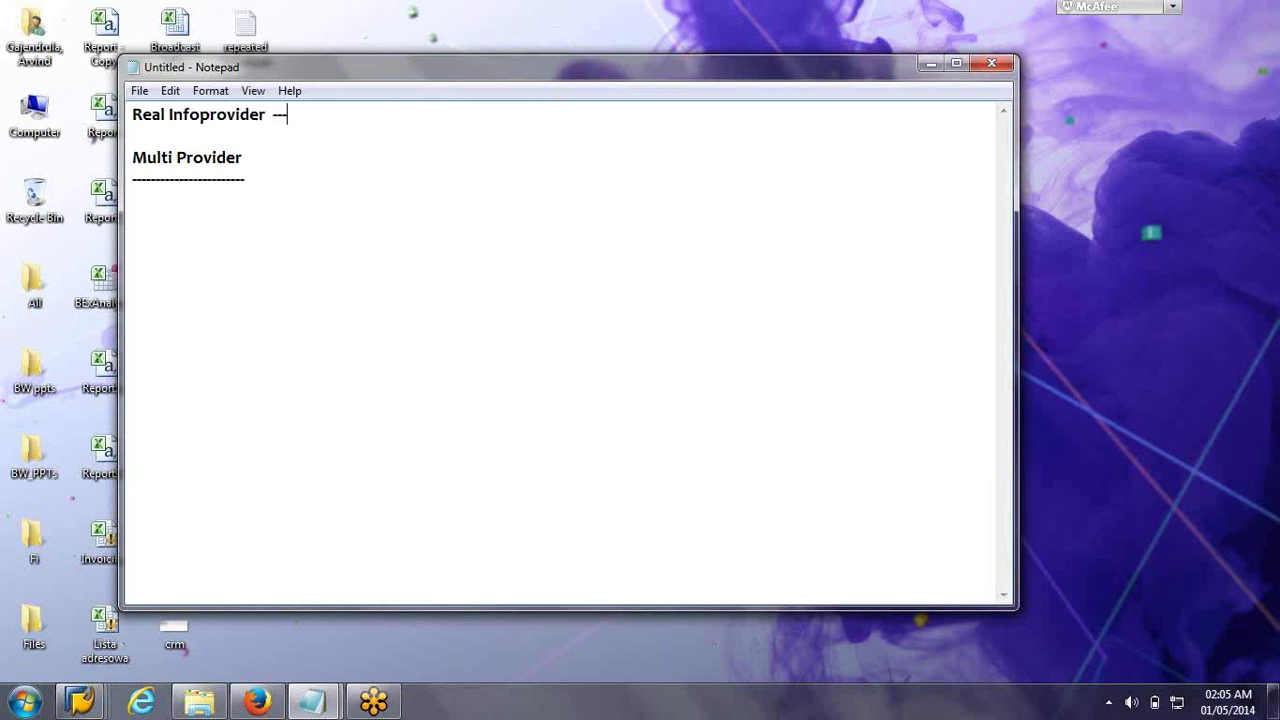
{"action": "key", "text": "Return"}
{"action": "key", "text": "Return"}
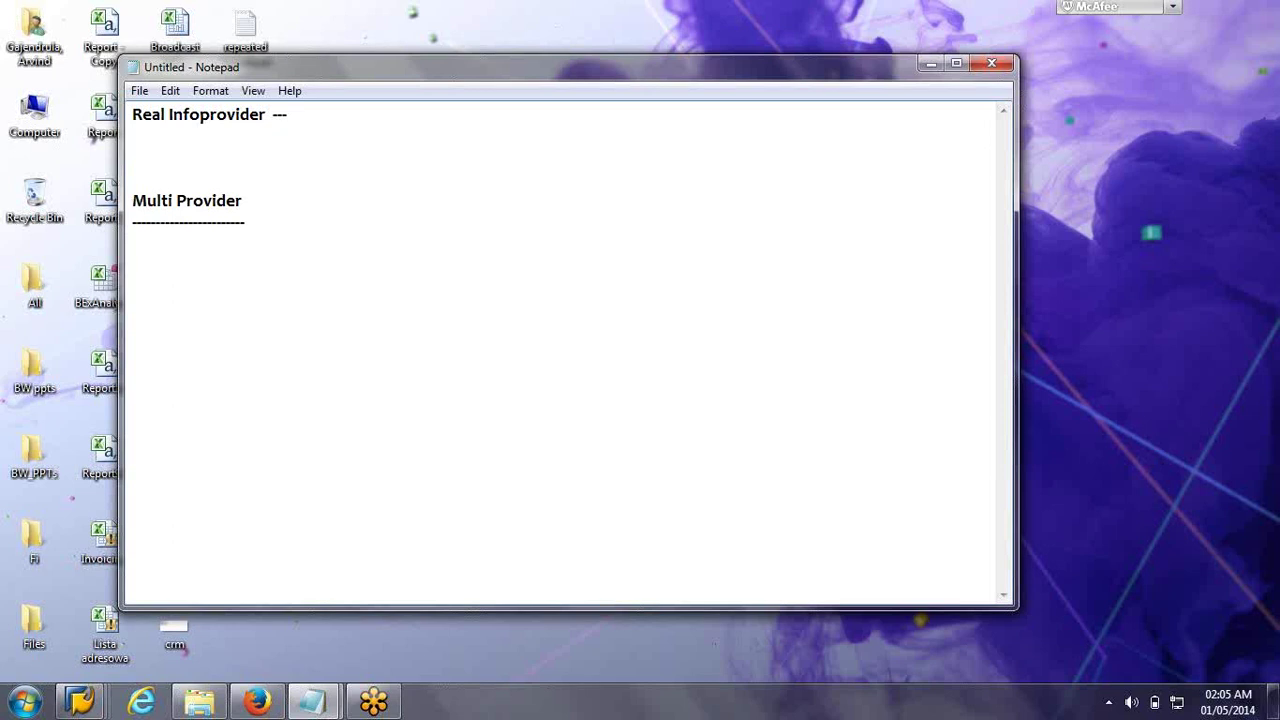
Add the line "Virtual Infoprovider --" and list "DSO,Cube,Characteristic infoprovider" beside Real Infoprovider
{"action": "type", "text": "Virtual Infoprovider  --"}
{"action": "left_click", "coordinate": [306, 114]}
{"action": "type", "text": "DSO,Cube,"}
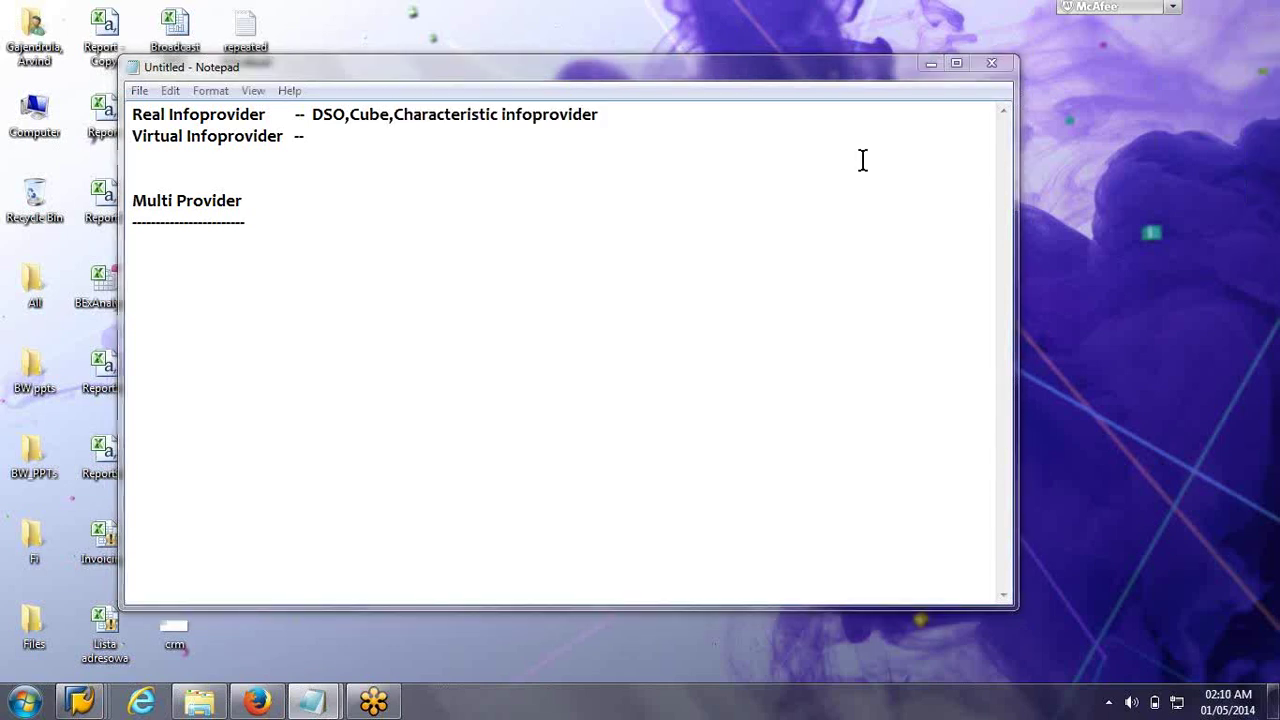
List "Multiprovider,Infoset,virtual provider." beside Virtual Infoprovider
{"action": "left_click", "coordinate": [383, 141]}
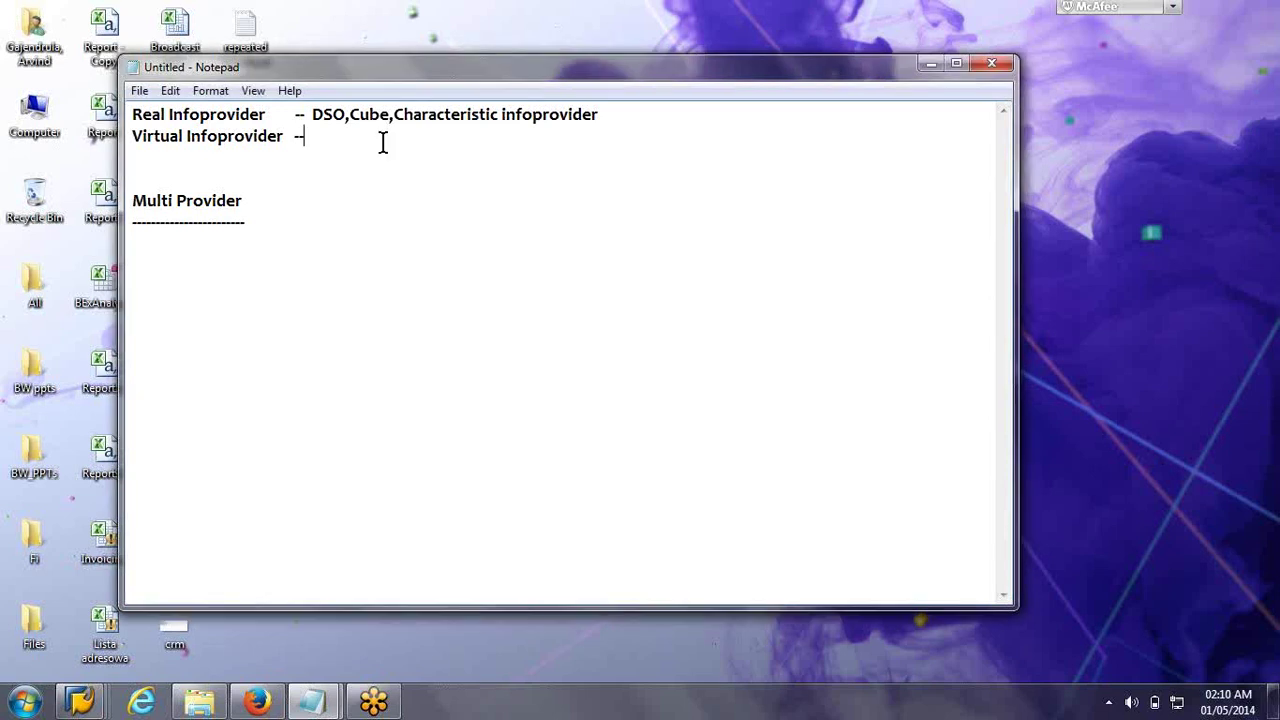
{"action": "type", "text": "Multiprovider,Infoset"}
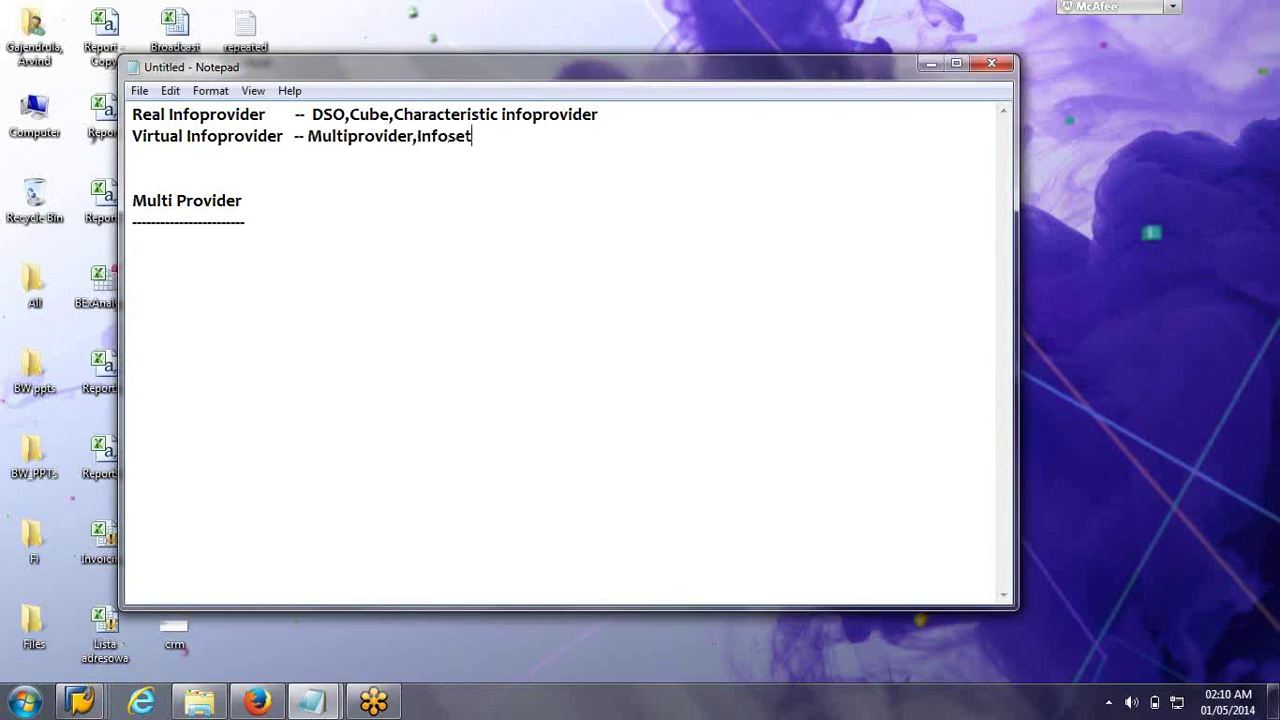
{"action": "type", "text": ",virtual provider"}
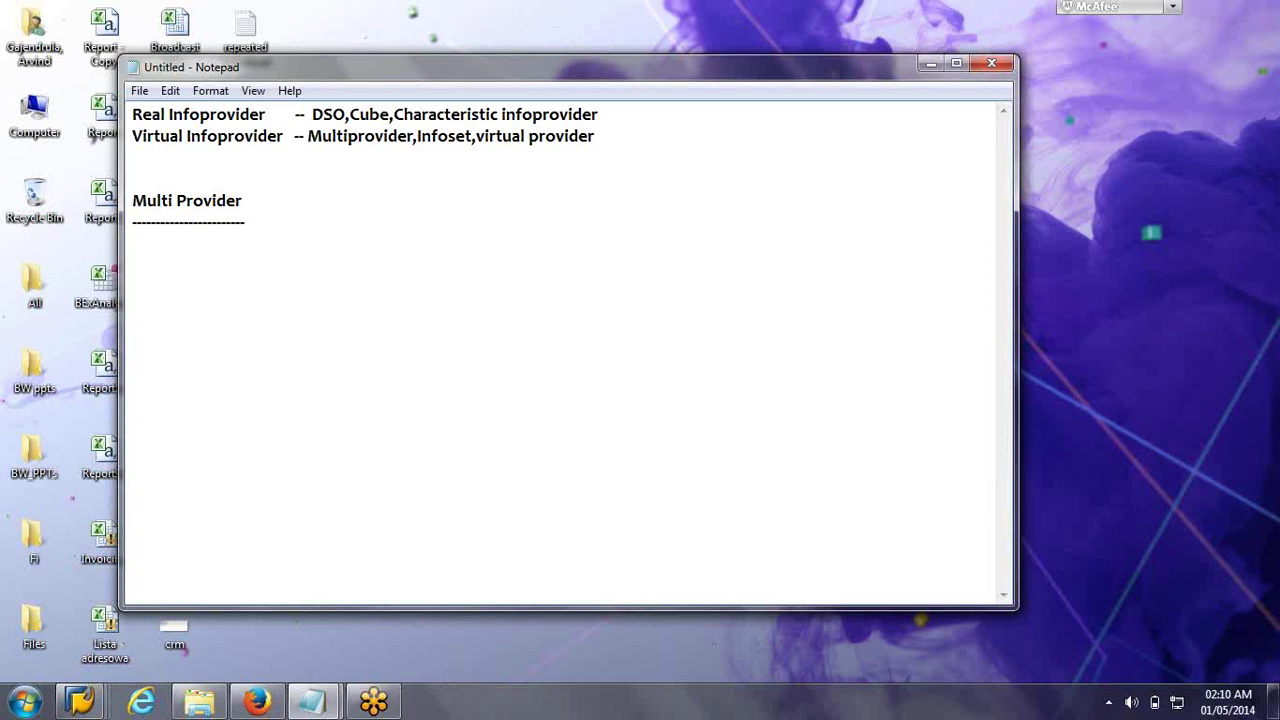
{"action": "type", "text": "."}
Below the two lists, write "when u want to combine data from multiple infoproviders u use virtual provider,"
{"action": "key", "text": "Return"}
{"action": "key", "text": "Return"}
{"action": "type", "text": "when u want to ocmbi"}
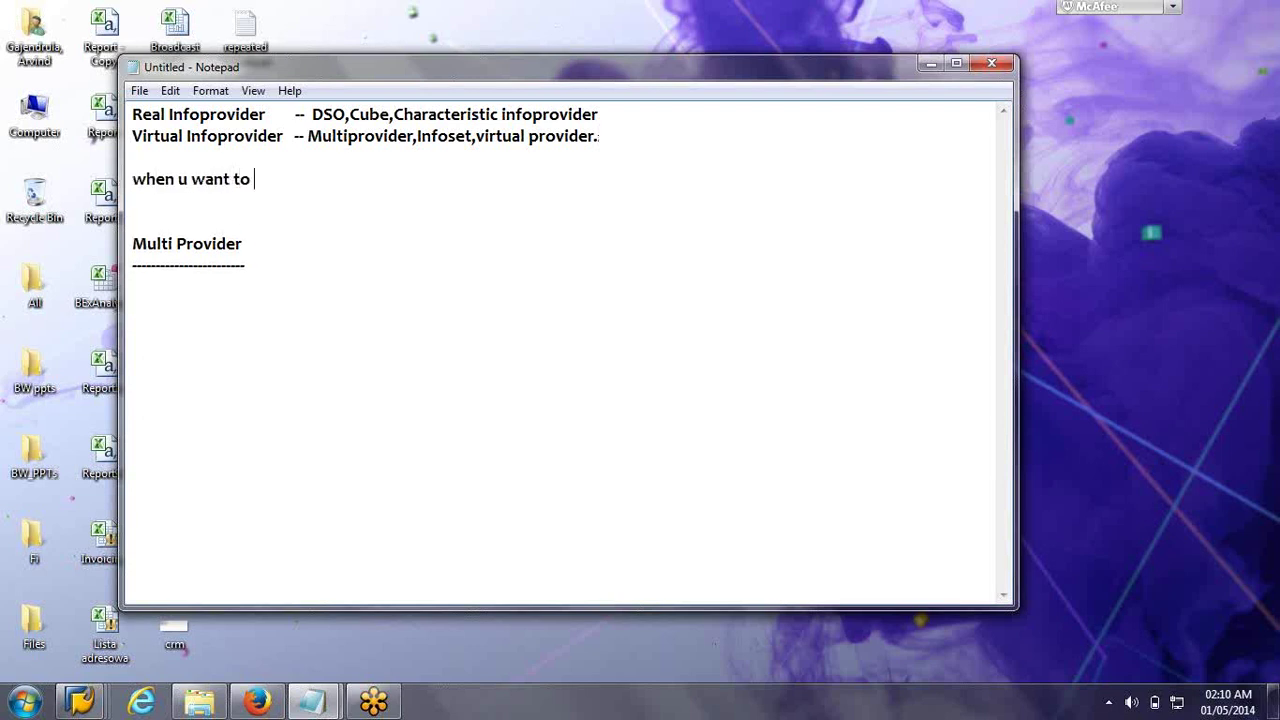
{"action": "key", "text": "BackSpace"}
{"action": "key", "text": "BackSpace"}
{"action": "key", "text": "BackSpace"}
{"action": "key", "text": "BackSpace"}
{"action": "type", "text": "ombinde"}
{"action": "key", "text": "BackSpace"}
{"action": "key", "text": "BackSpace"}
{"action": "type", "text": "e"}
{"action": "type", "text": " data from mu"}
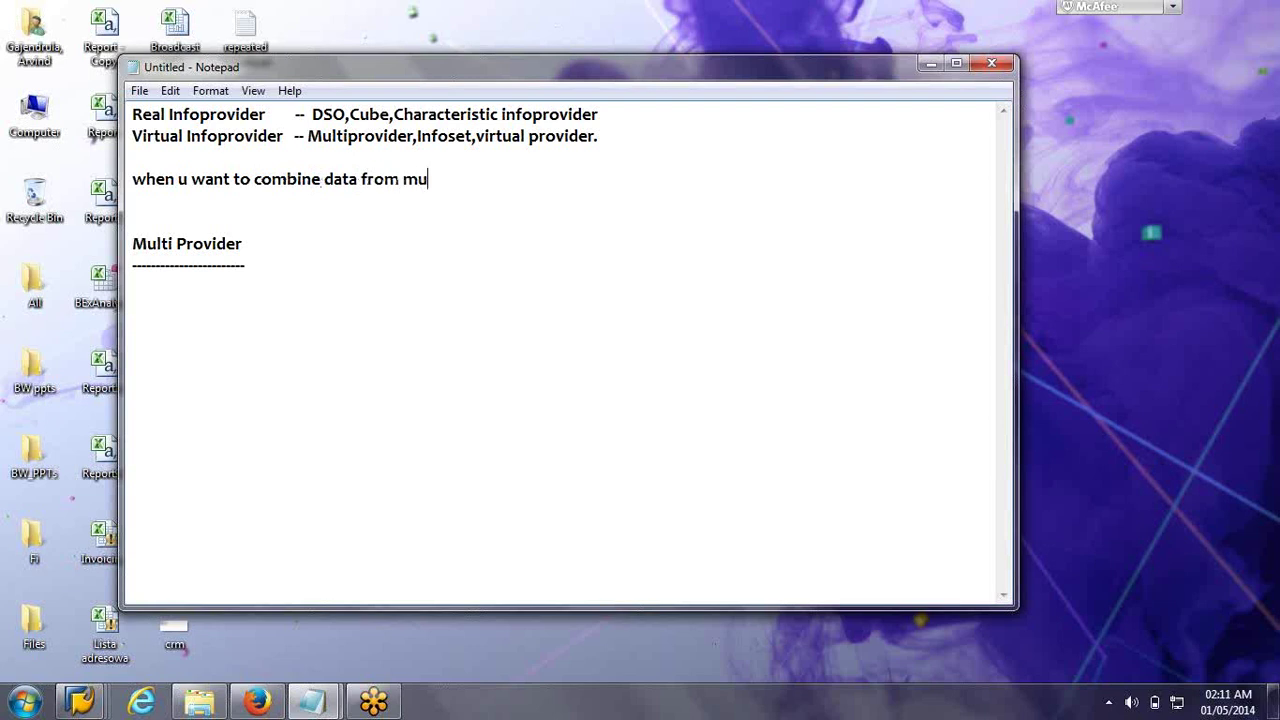
{"action": "type", "text": "ltiple infopo"}
{"action": "key", "text": "BackSpace"}
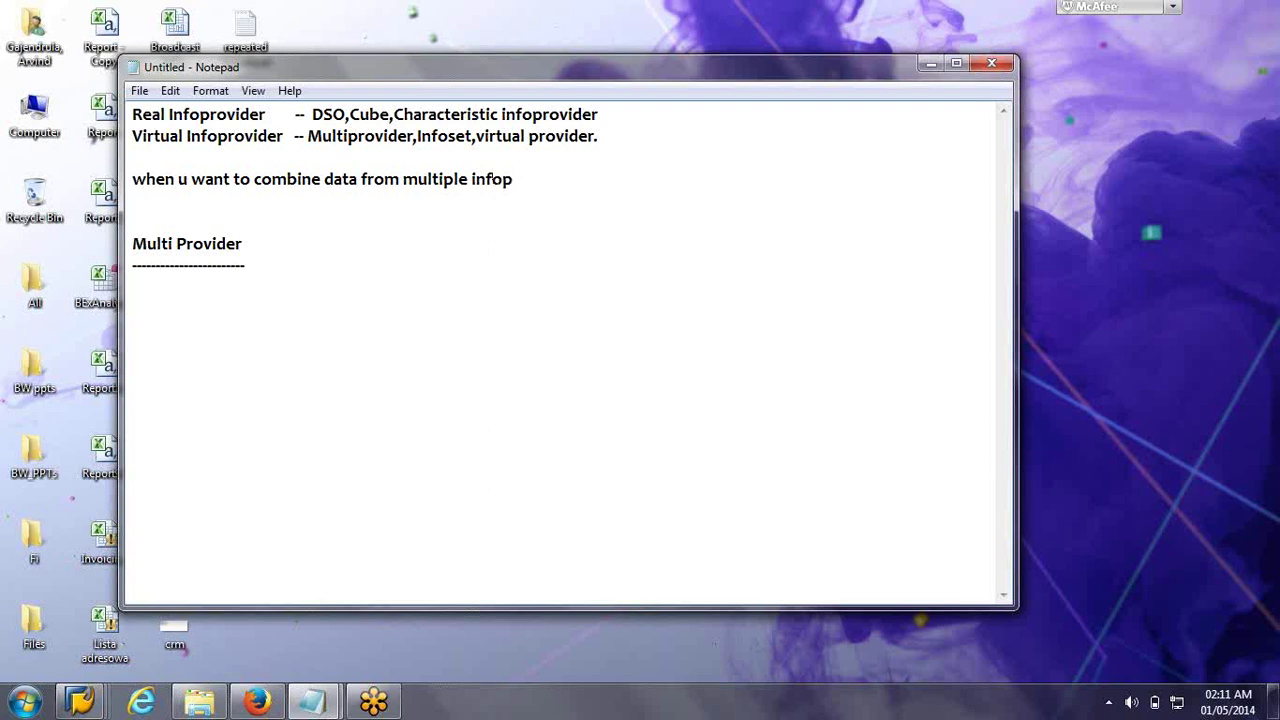
{"action": "type", "text": "roviders,u use "}
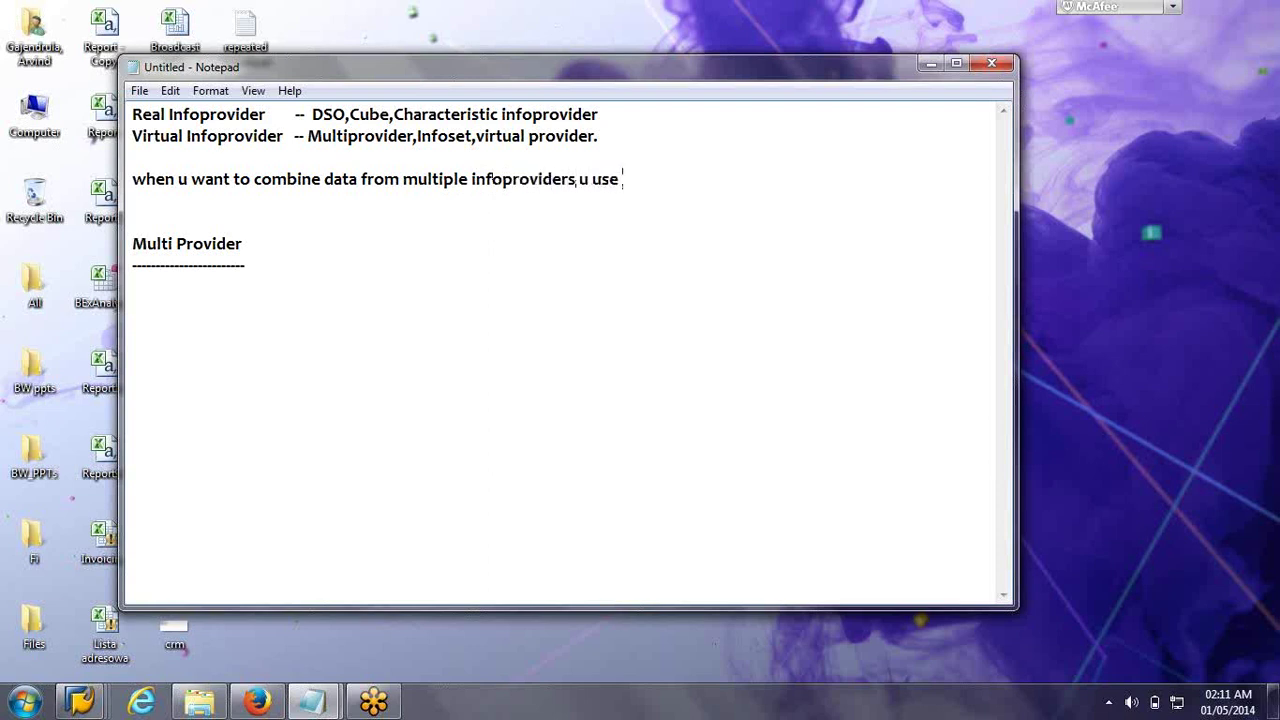
{"action": "type", "text": "virtual provider, t"}
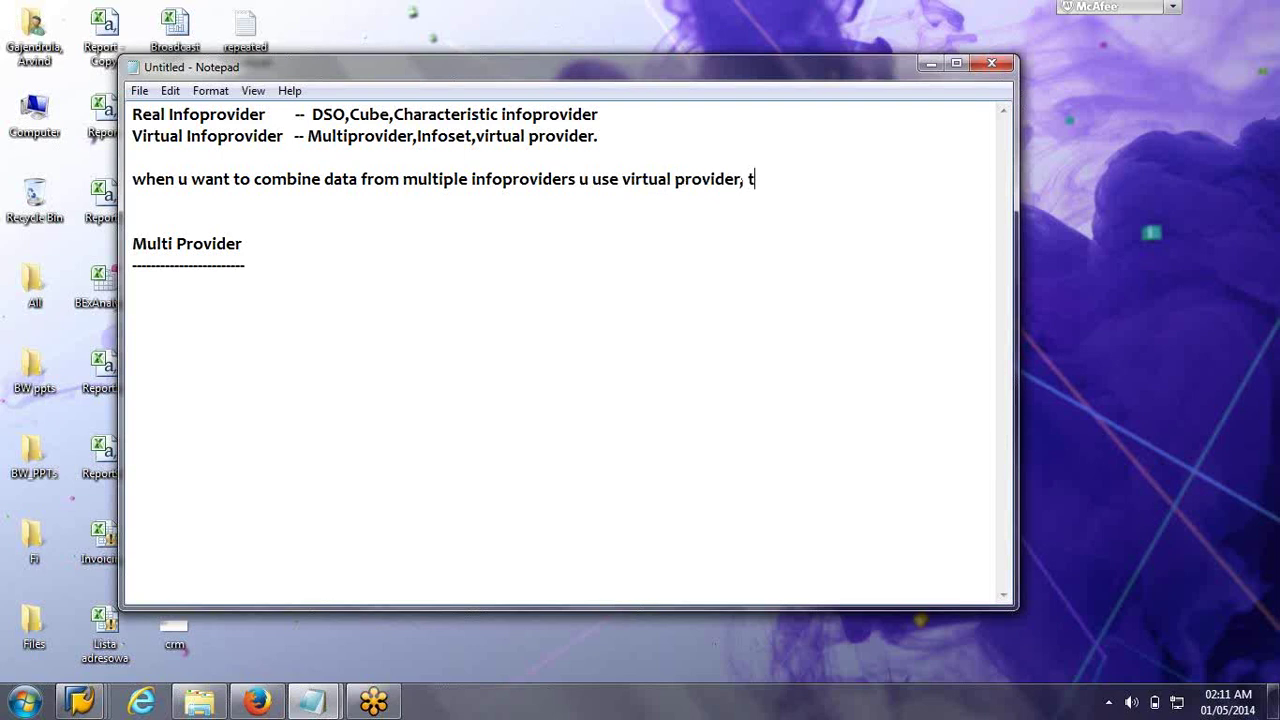
Complete the sentence with "this will not hold data physically, it will fetch data during runtime."
{"action": "type", "text": "his will not"}
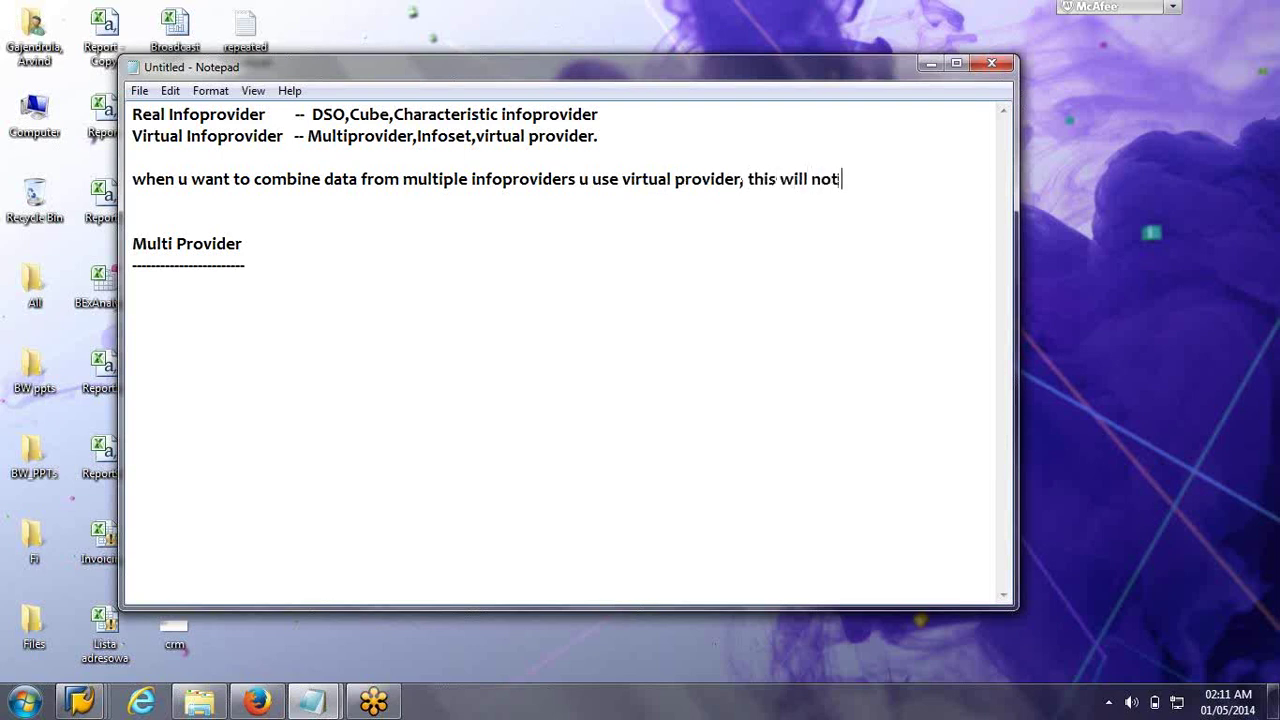
{"action": "type", "text": " hold data physicall"}
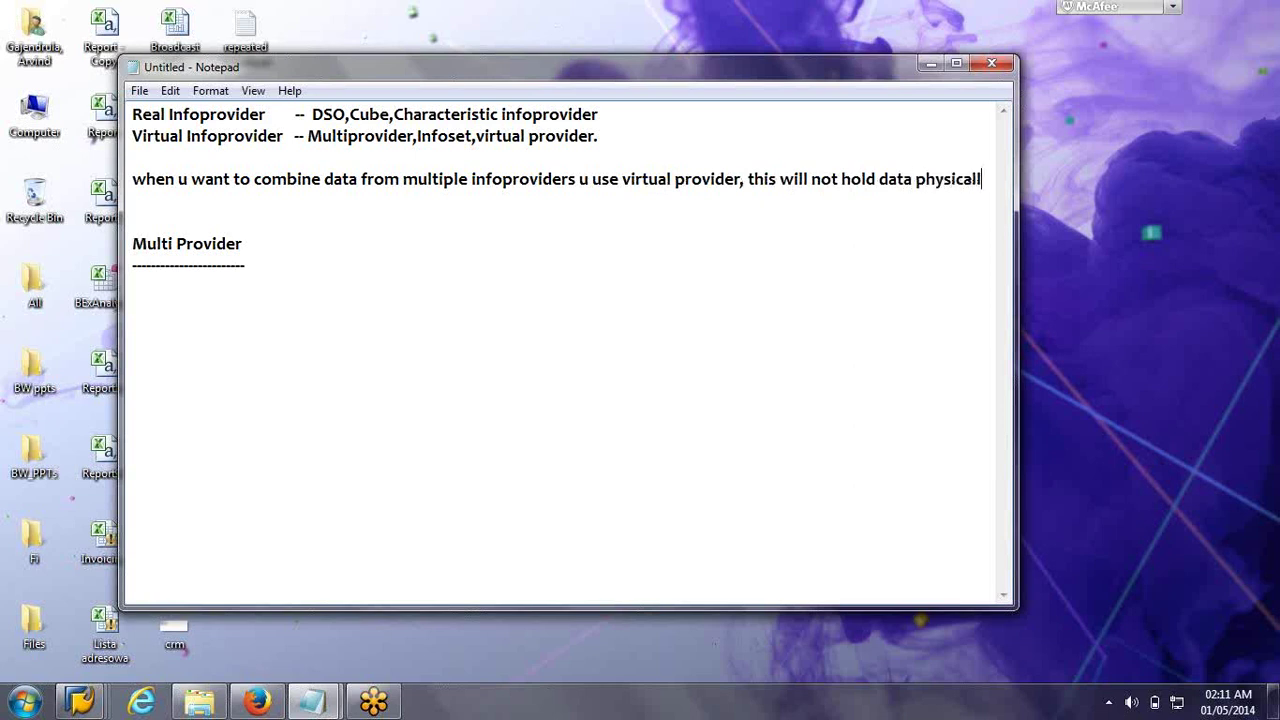
{"action": "type", "text": "y, i"}
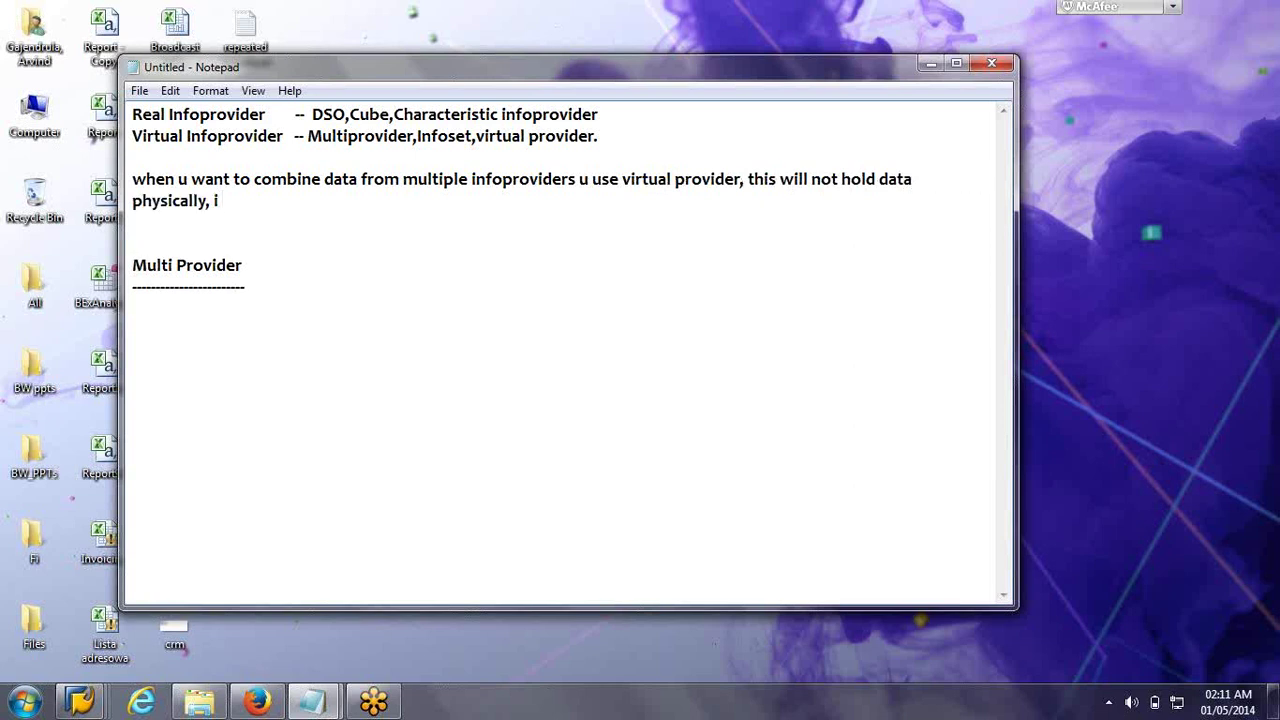
{"action": "key", "text": "BackSpace"}
{"action": "type", "text": "t will fetch data d"}
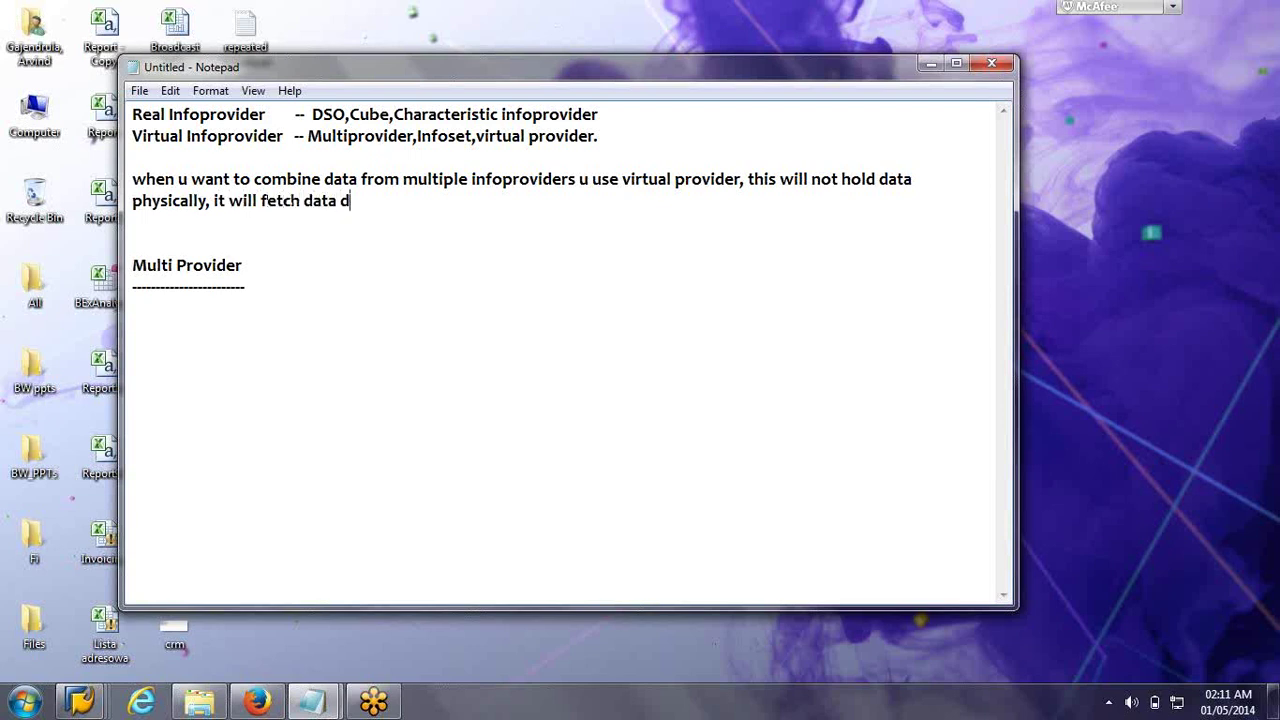
{"action": "type", "text": "uring runtime"}
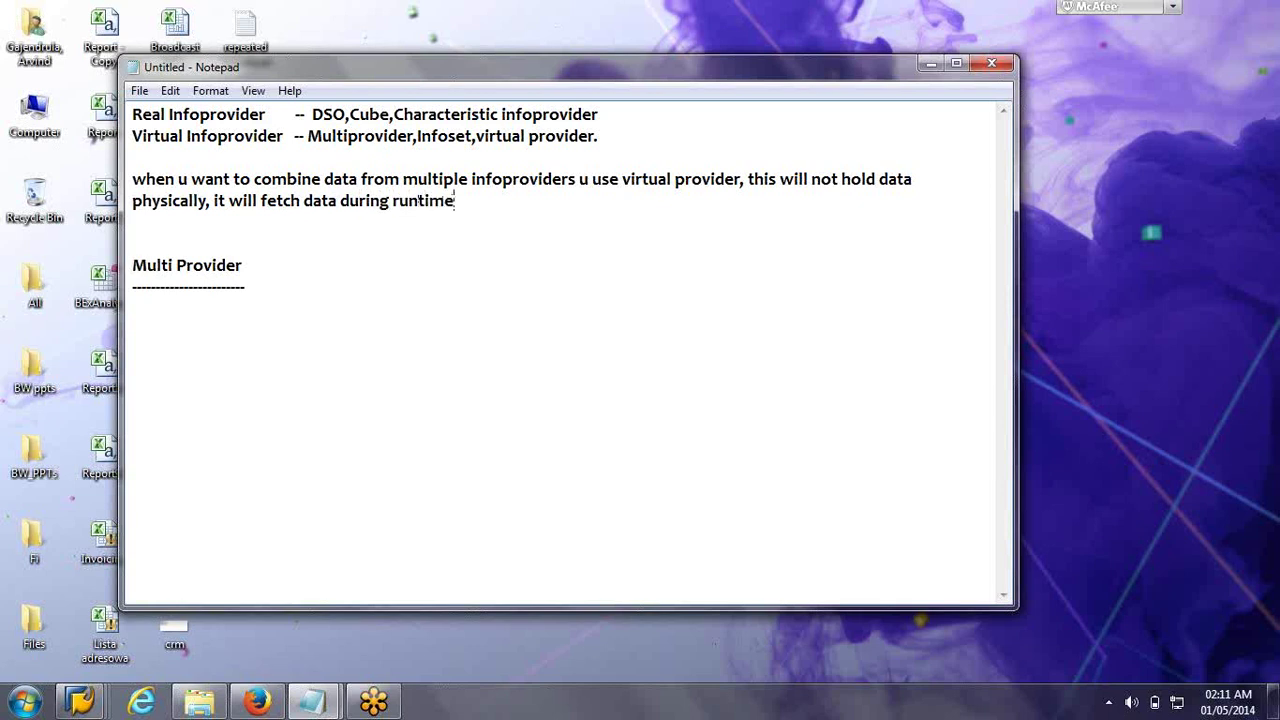
{"action": "type", "text": "."}
Review the types listed beside Real Infoprovider and Virtual Infoprovider, singling out Multiprovider
{"action": "left_click", "coordinate": [319, 104]}
{"action": "left_click_drag", "start_coordinate": [319, 104], "coordinate": [1270, 85]}
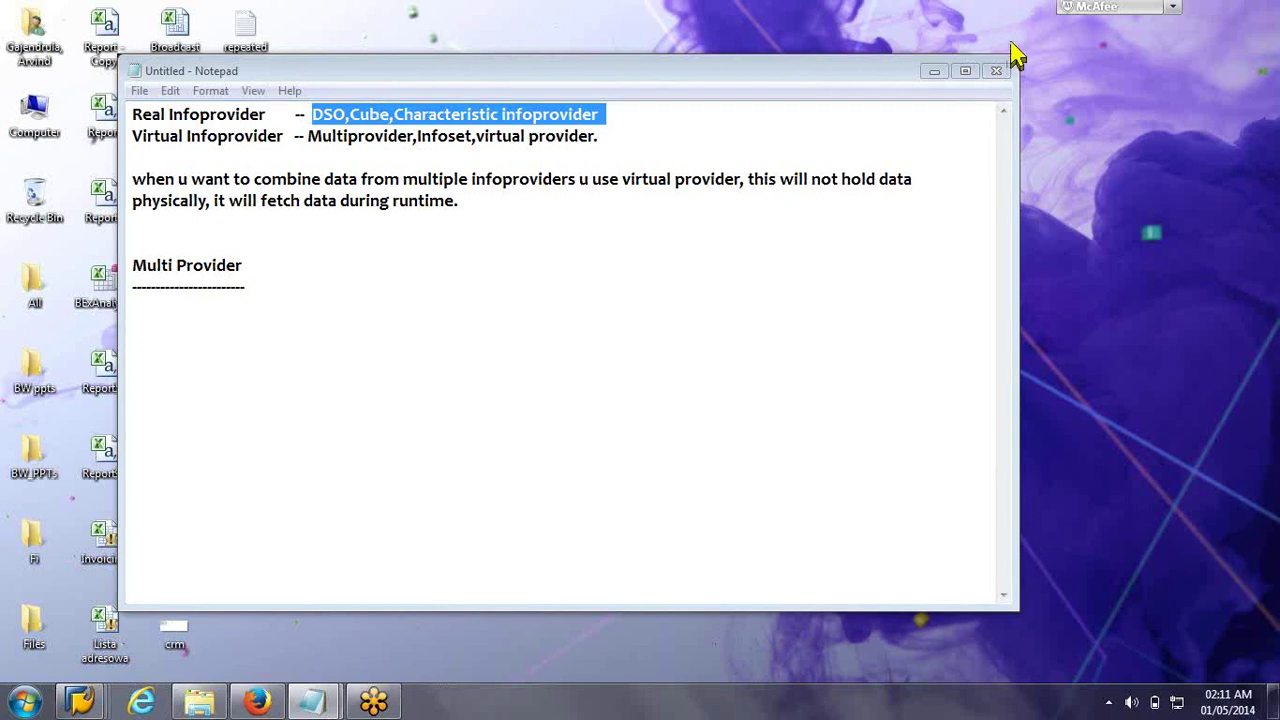
{"action": "left_click_drag", "start_coordinate": [1016, 55], "coordinate": [1013, 52]}
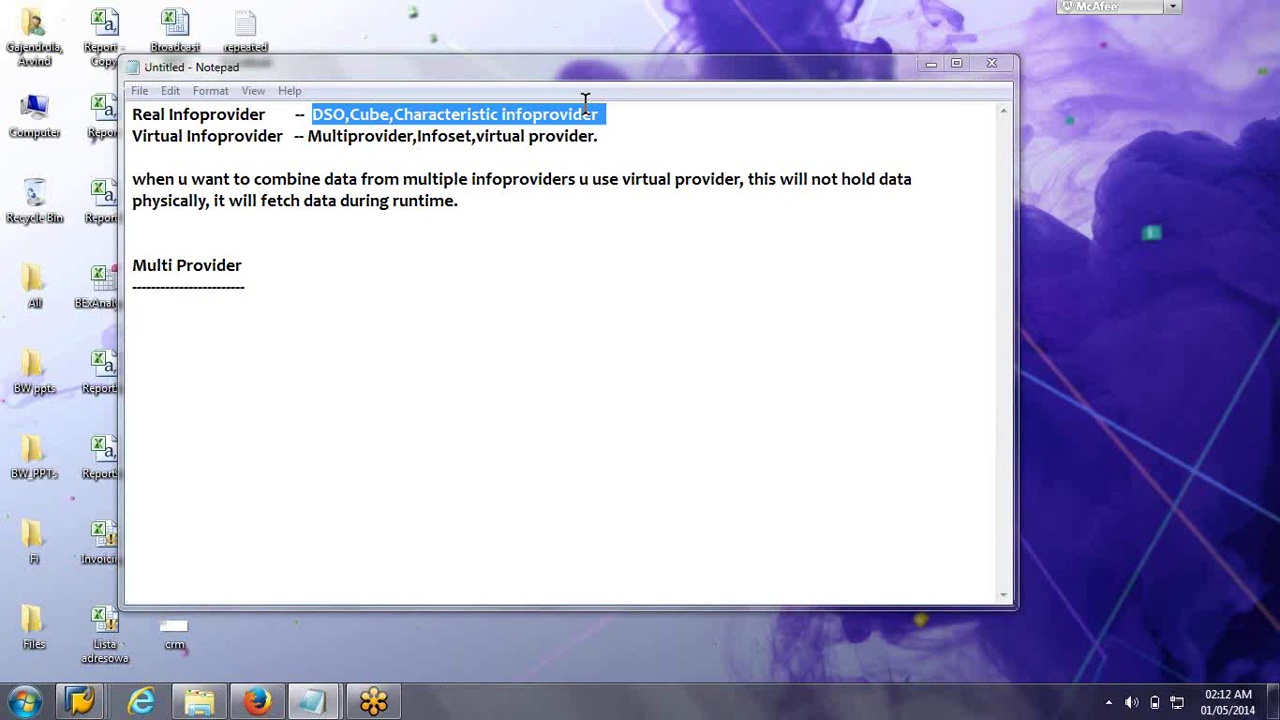
{"action": "left_click_drag", "start_coordinate": [307, 137], "coordinate": [590, 136]}
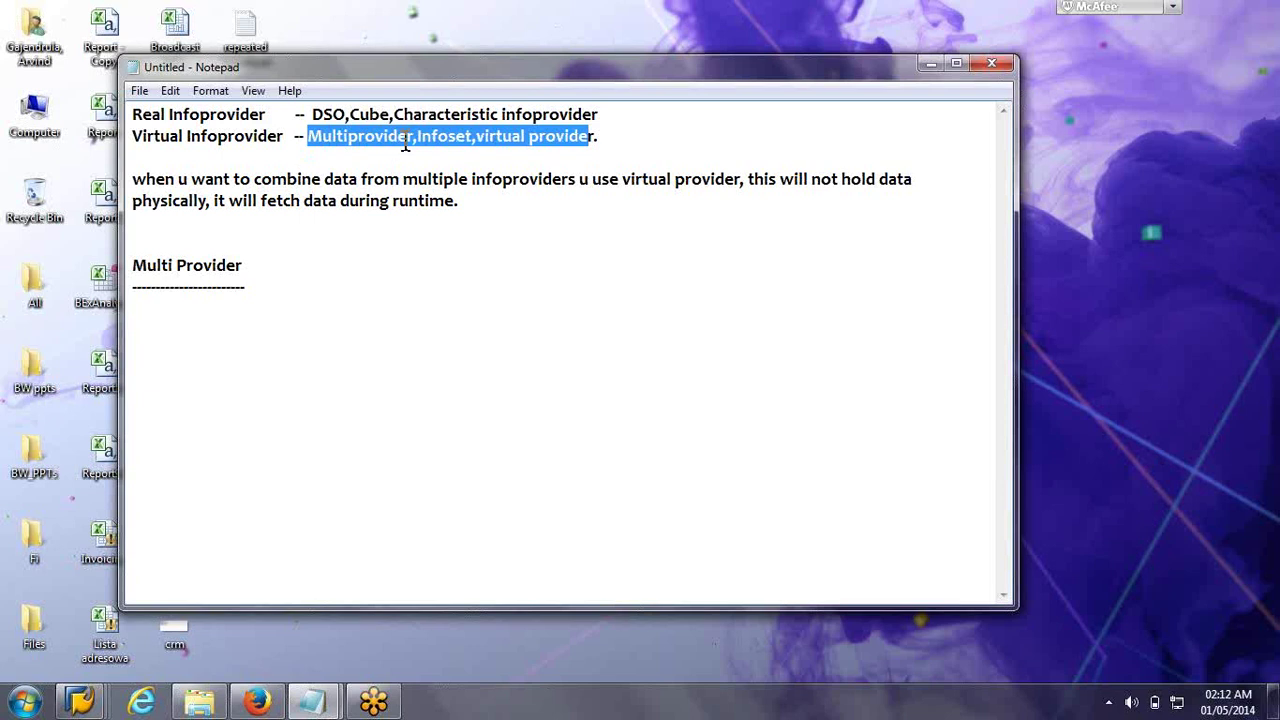
{"action": "left_click", "coordinate": [417, 136]}
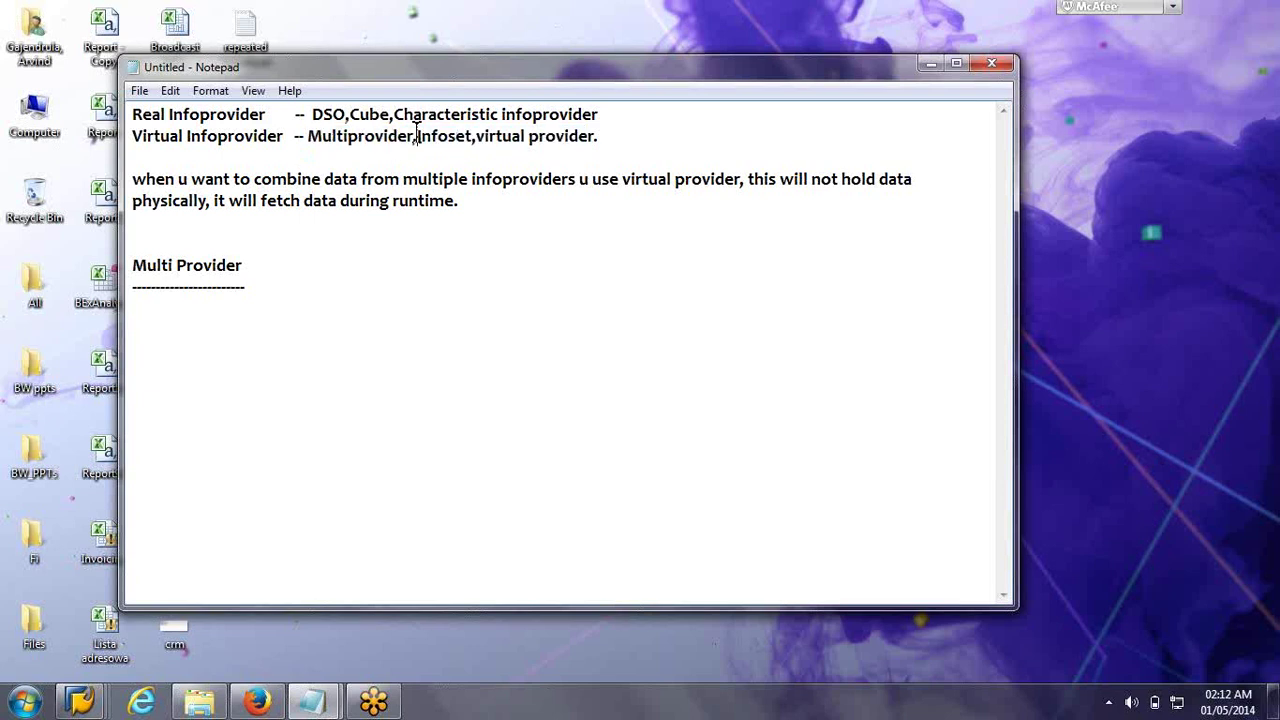
{"action": "left_click_drag", "start_coordinate": [417, 136], "coordinate": [307, 136]}
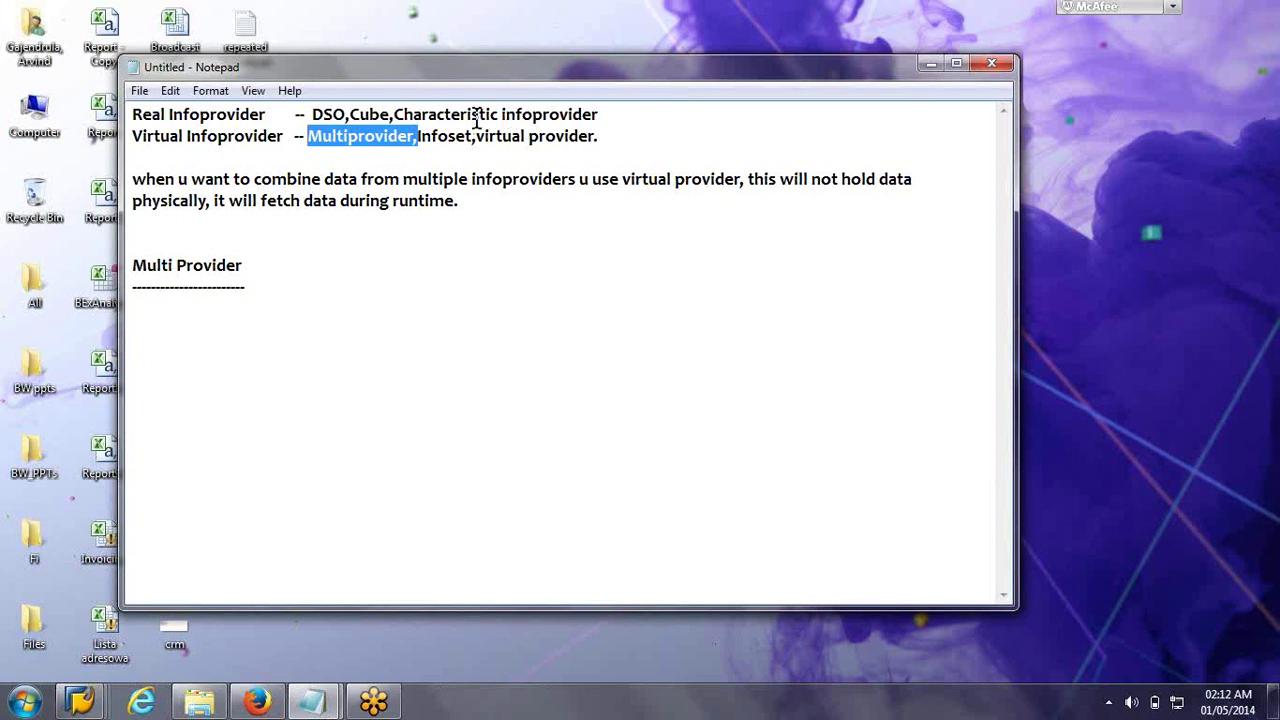
{"action": "left_click", "coordinate": [1263, 55]}
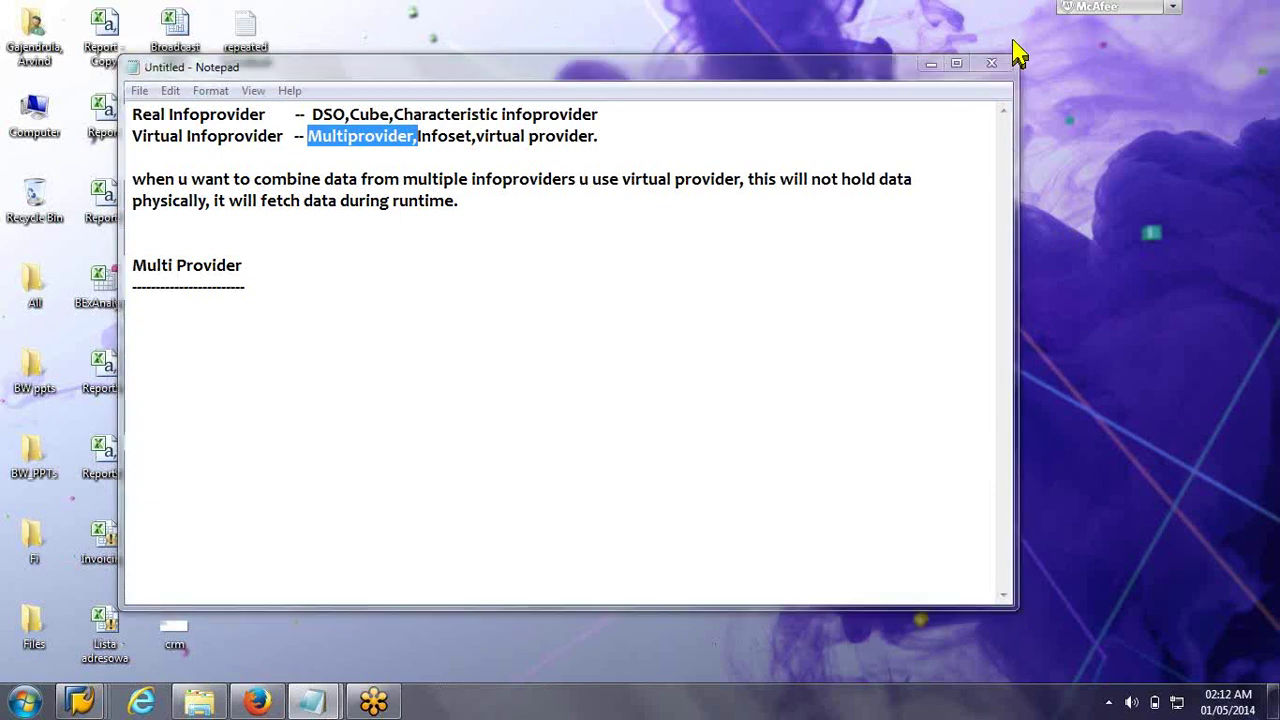
{"action": "left_click", "coordinate": [571, 76]}
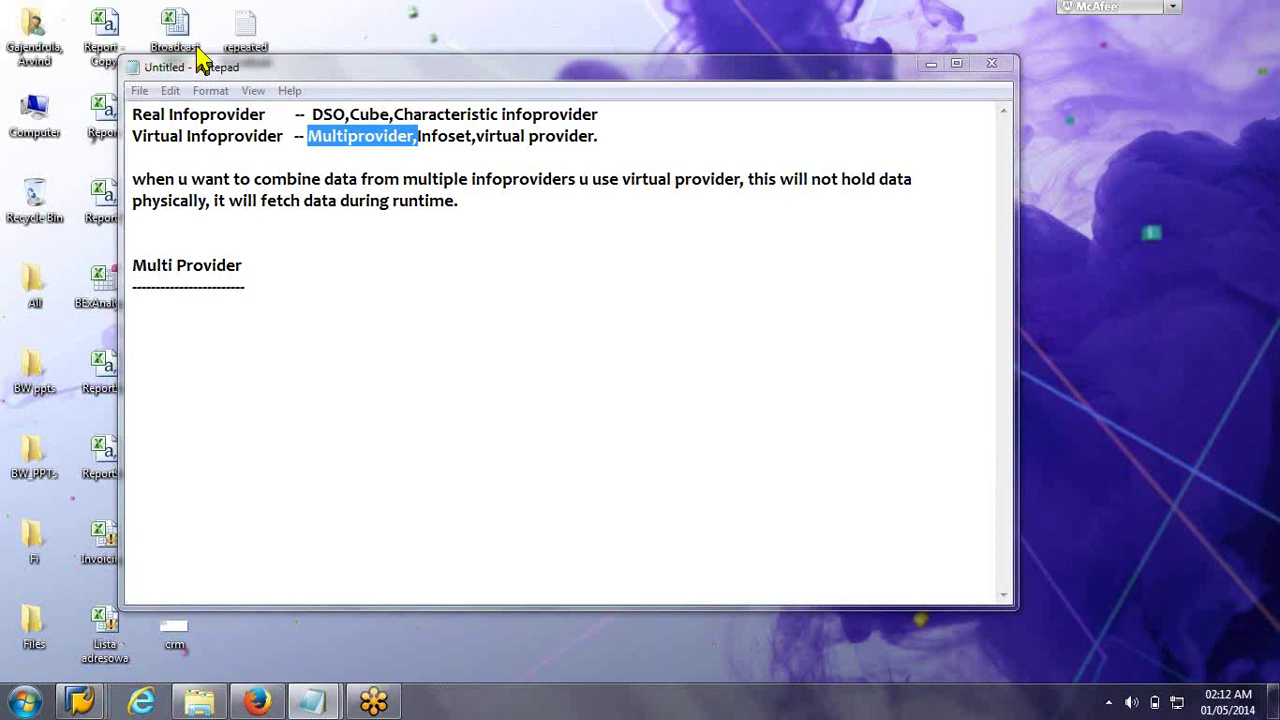
{"action": "left_click", "coordinate": [455, 124]}
Remove the extra blank line above the Multi Provider heading
{"action": "left_click", "coordinate": [357, 263]}
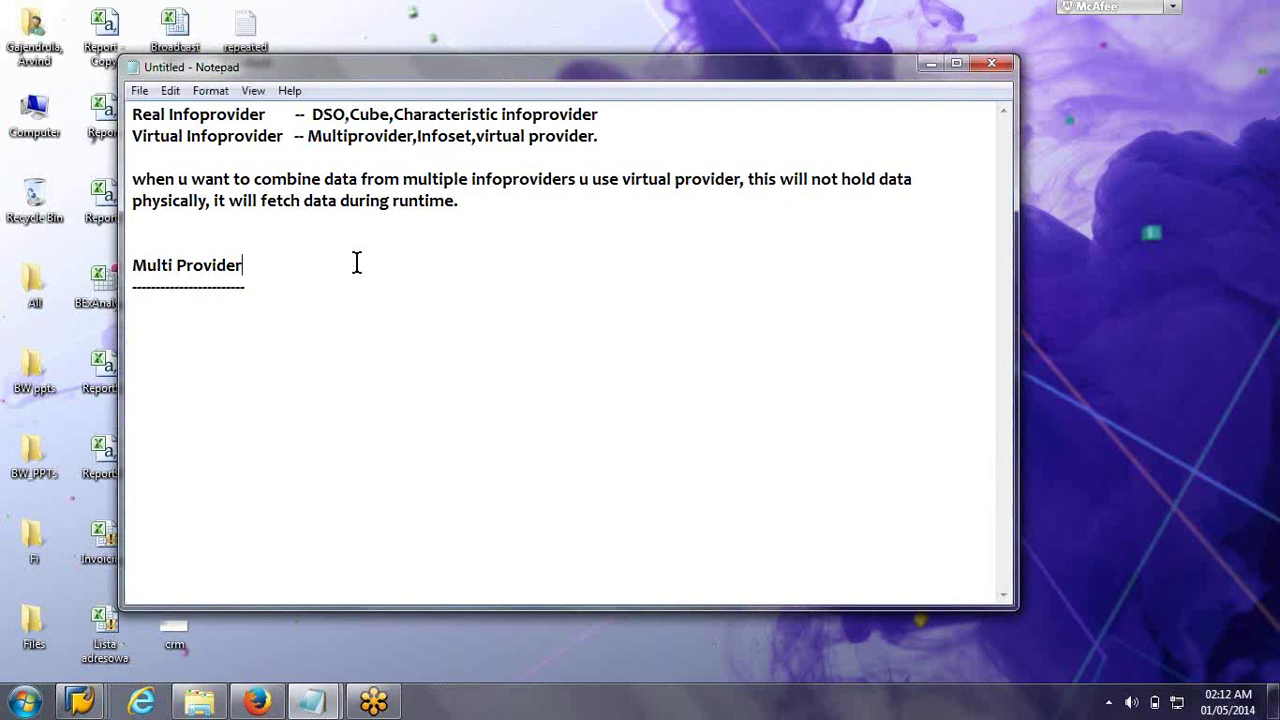
{"action": "key", "text": "Up"}
{"action": "key", "text": "Delete"}
Write "It is based on union condition" beneath the dashed line under Multi Provider
{"action": "key", "text": "Down"}
{"action": "key", "text": "Down"}
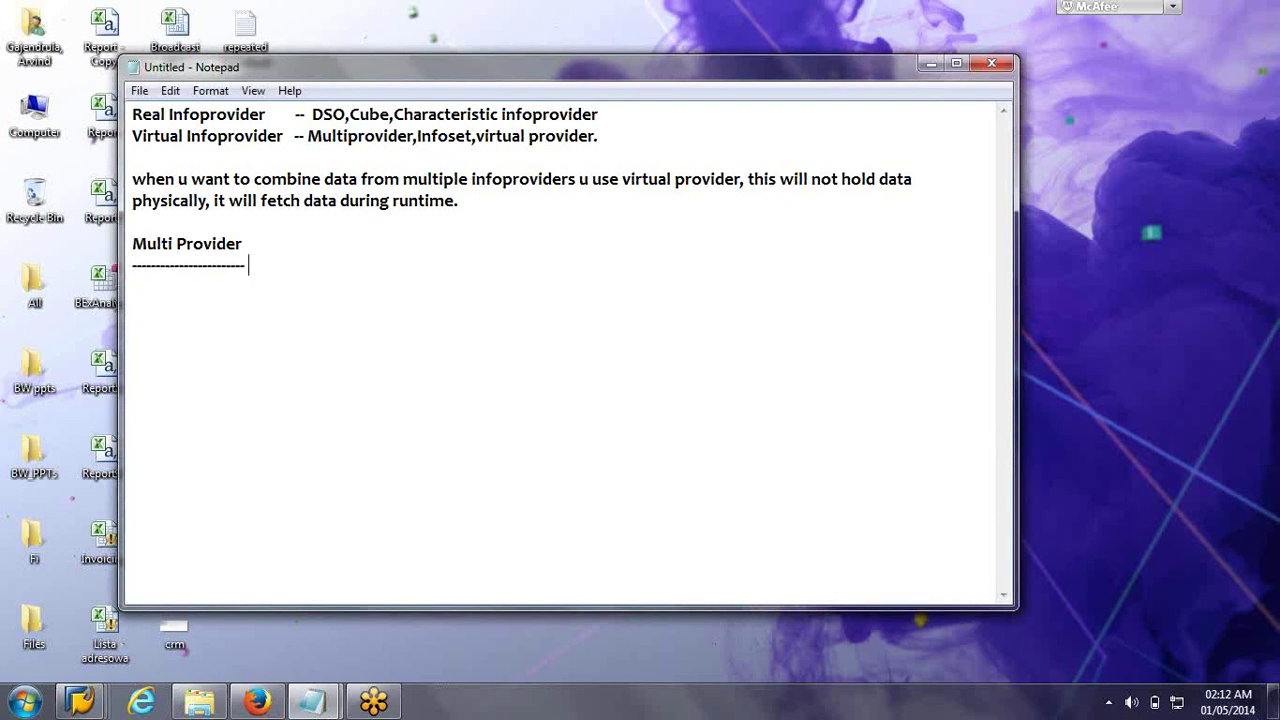
{"action": "key", "text": "Return"}
{"action": "type", "text": "It is based on un"}
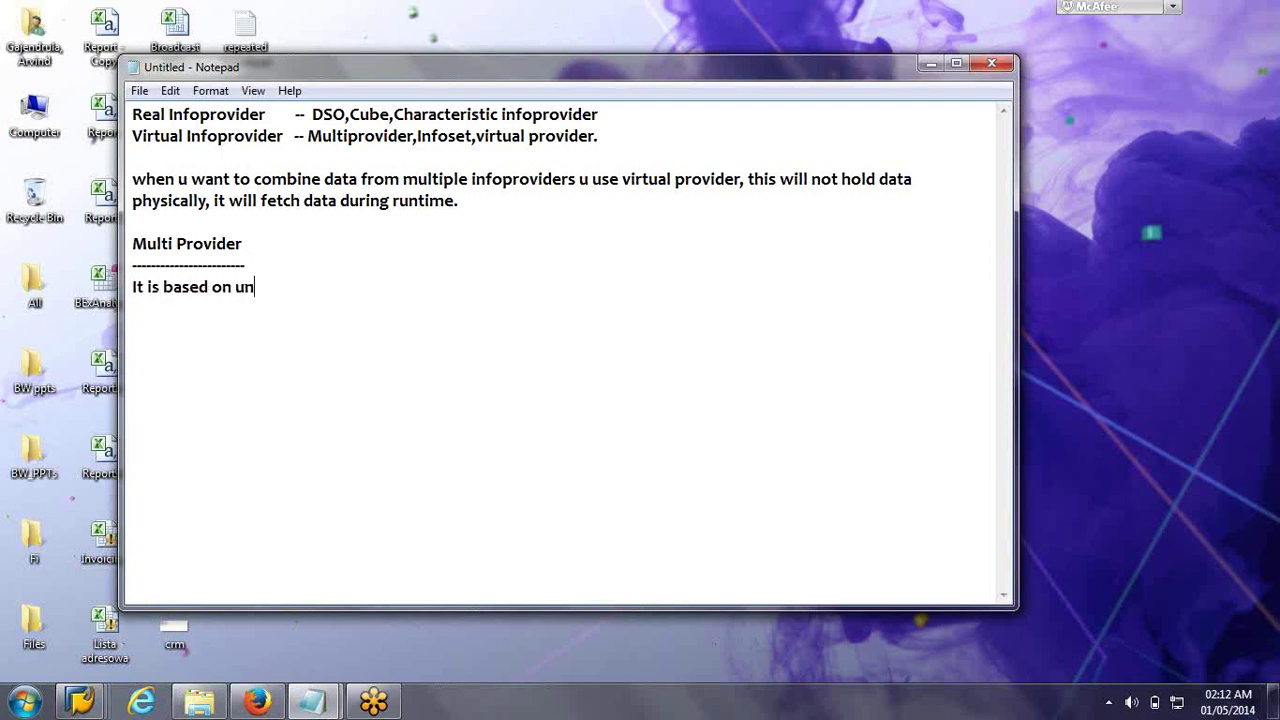
{"action": "type", "text": "ion condition"}
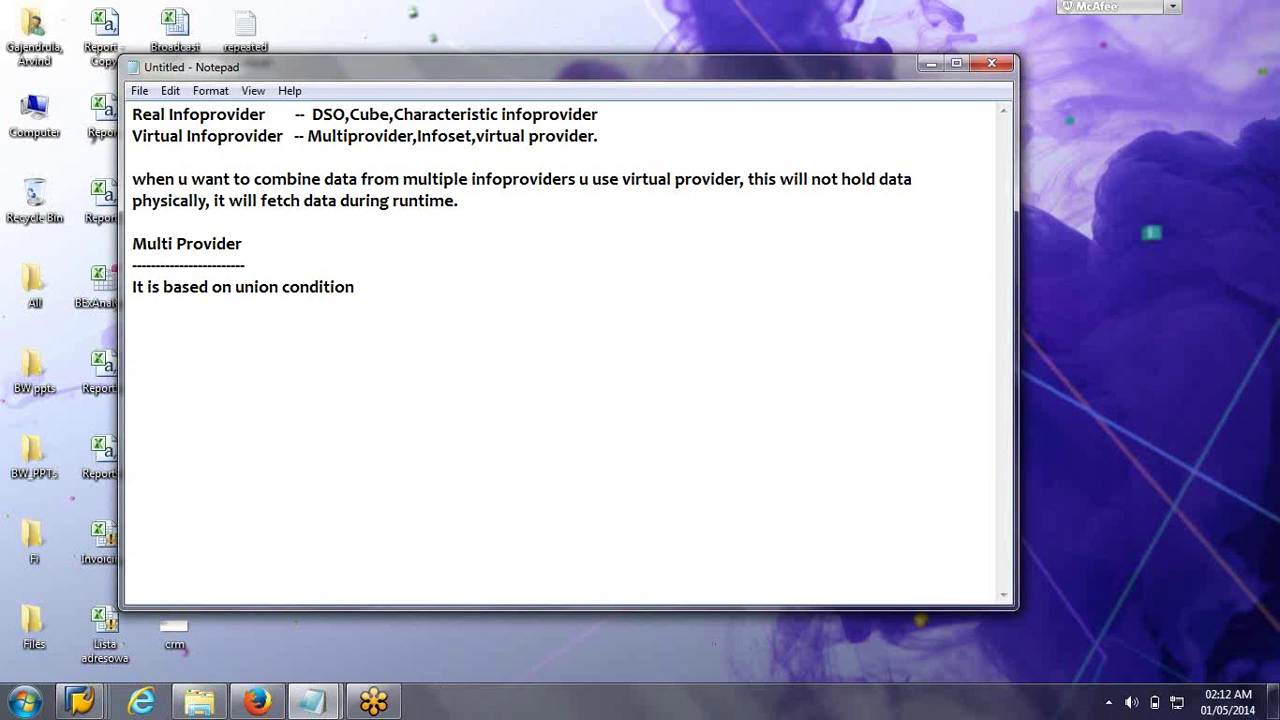
Write the column headings "item number mat num mat group" below the union condition line, separated by a blank line
{"action": "key", "text": "Return"}
{"action": "key", "text": "Return"}
{"action": "type", "text": "mat num mat "}
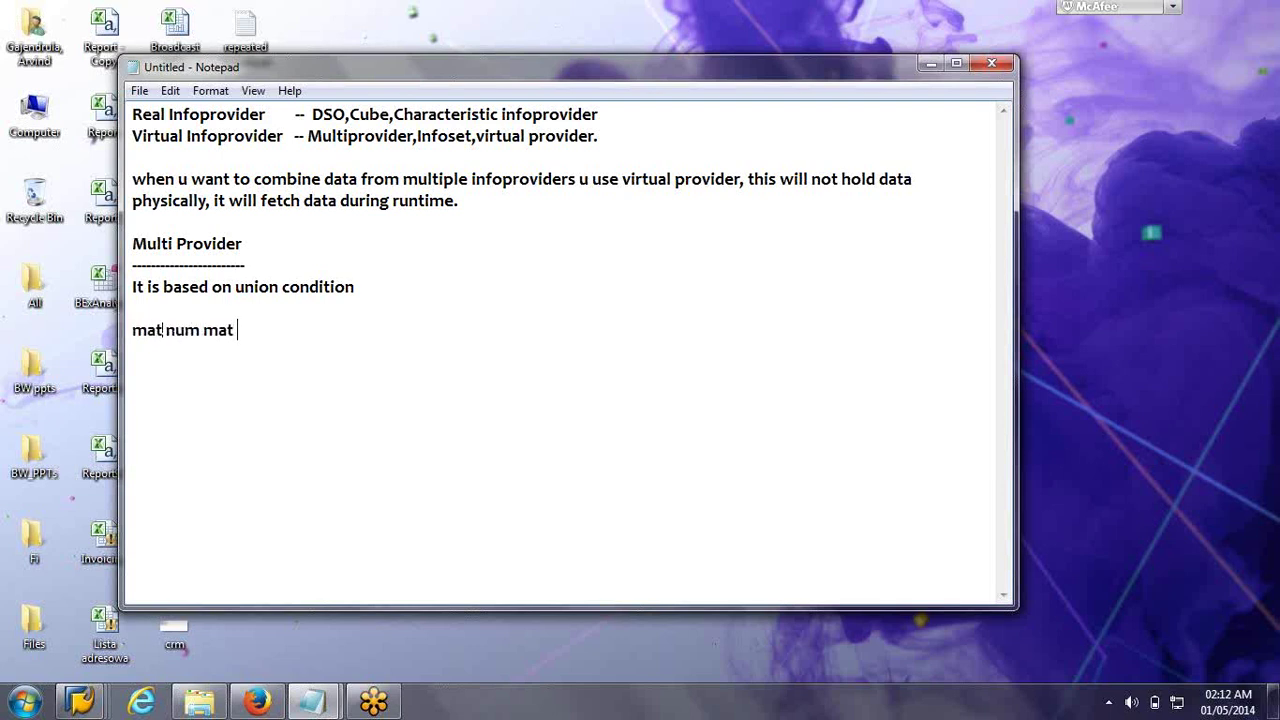
{"action": "type", "text": "group"}
{"action": "left_click", "coordinate": [355, 287]}
{"action": "left_click", "coordinate": [133, 330]}
{"action": "type", "text": "item n"}
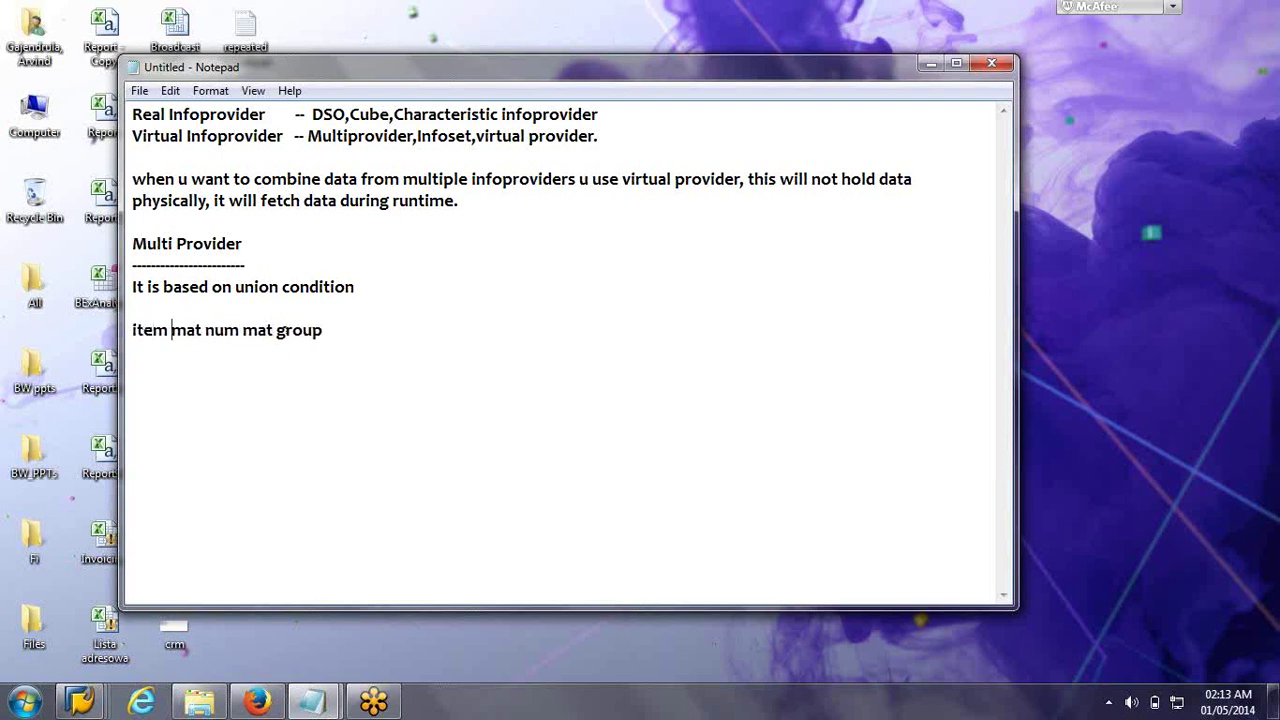
{"action": "type", "text": "umber"}
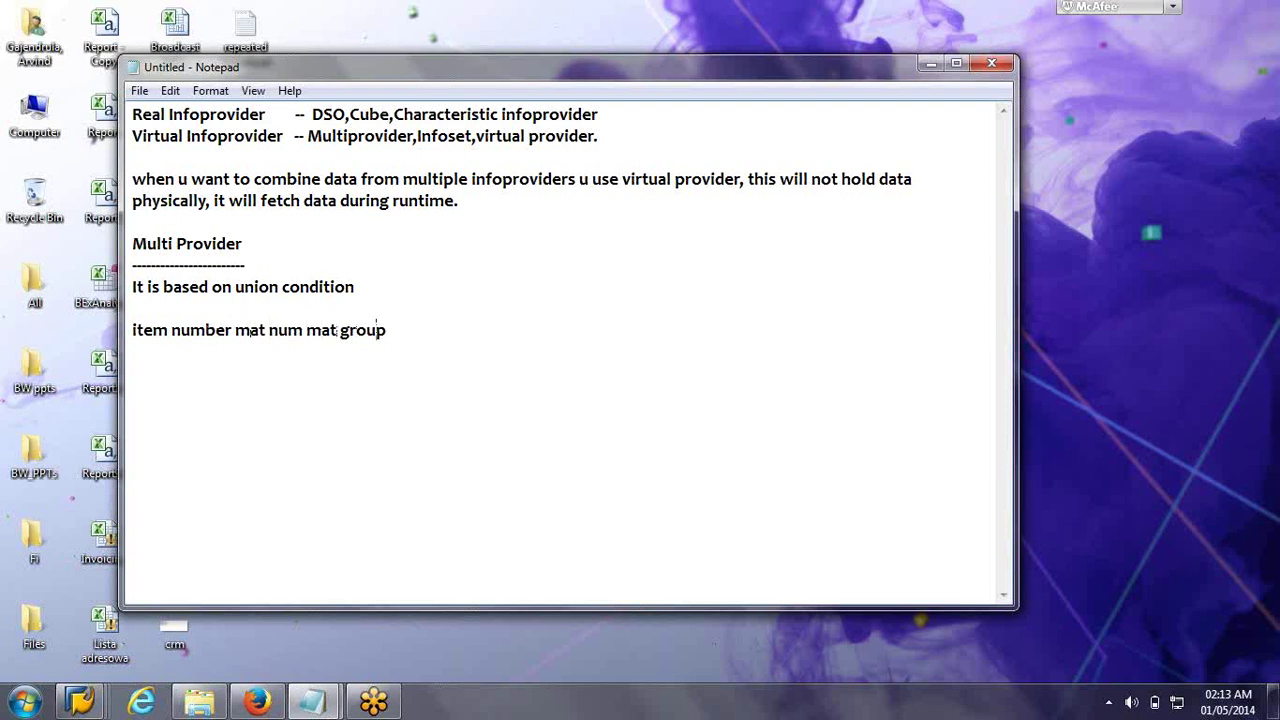
Add two rows under the item column headings: 10, 101, A and 20, 102, B, aligned with their columns
{"action": "key", "text": "End"}
{"action": "key", "text": "Return"}
{"action": "type", "text": "101"}
{"action": "key", "text": "Return"}
{"action": "type", "text": "20"}
{"action": "key", "text": "Up"}
{"action": "key", "text": "Delete"}
{"action": "key", "text": "Tab"}
{"action": "key", "text": "Tab"}
{"action": "type", "text": "101"}
{"action": "key", "text": "Tab"}
{"action": "type", "text": "A"}
{"action": "key", "text": "Down"}
{"action": "key", "text": "Tab"}
{"action": "key", "text": "Tab"}
{"action": "type", "text": "102"}
{"action": "key", "text": "Tab"}
{"action": "type", "text": "B"}
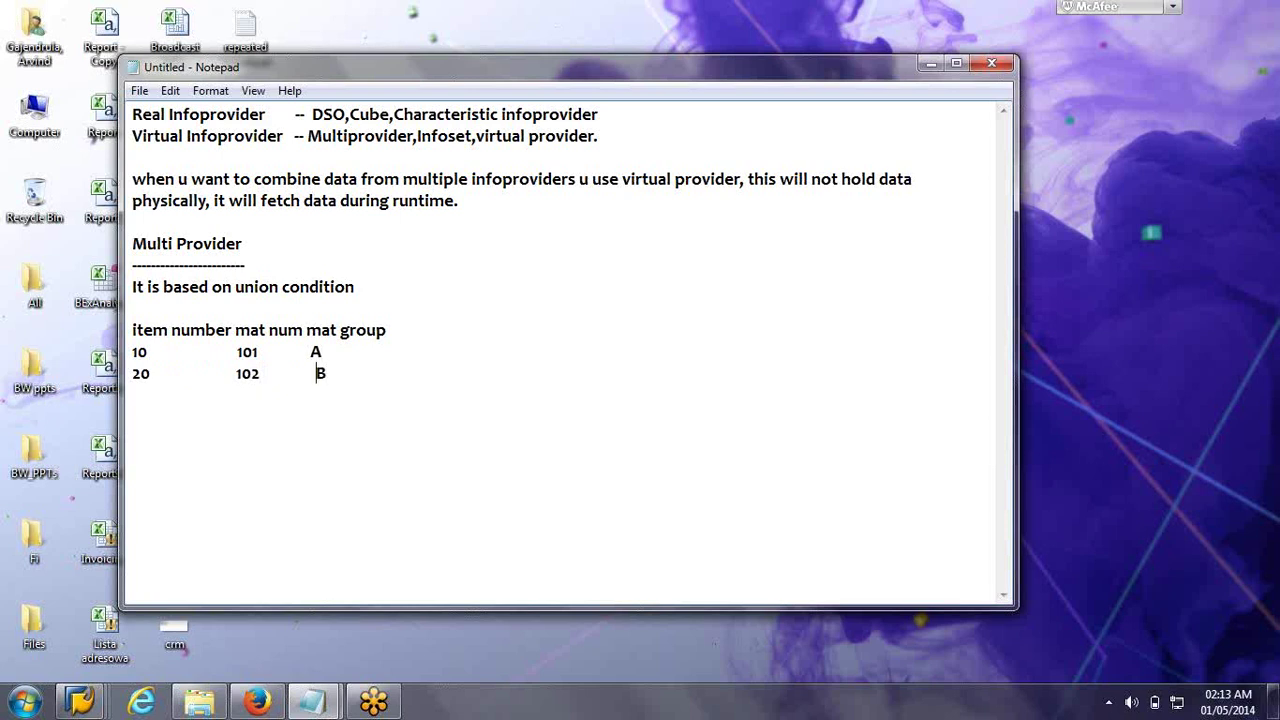
Insert the heading "Item data" with a dashed underline above the item column headings
{"action": "key", "text": "Up"}
{"action": "key", "text": "Return"}
{"action": "type", "text": "Item data"}
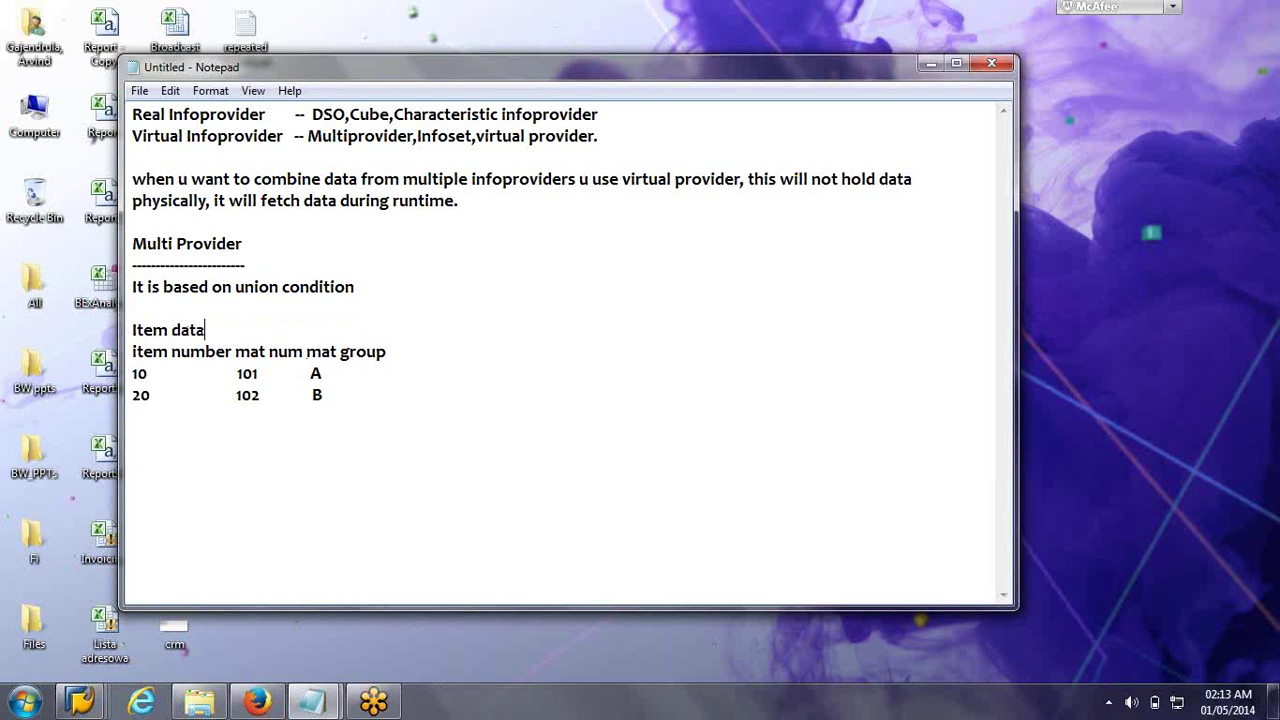
{"action": "key", "text": "Return"}
{"action": "type", "text": "--"}
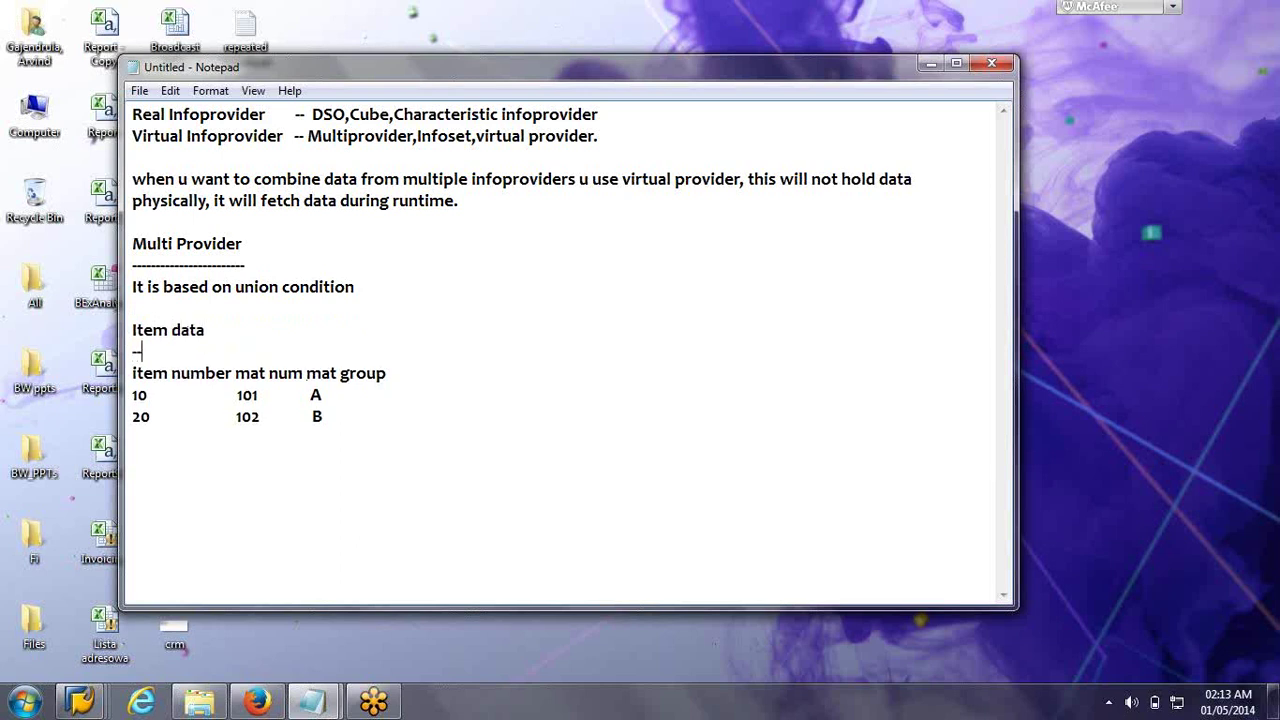
{"action": "type", "text": "-------------"}
Add the heading "Header Data" with a dashed underline below the item rows, leaving a blank line between
{"action": "key", "text": "Down"}
{"action": "key", "text": "Down"}
{"action": "type", "text": "Header Data"}
{"action": "key", "text": "Return"}
{"action": "type", "text": "----------------"}
{"action": "key", "text": "Return"}
{"action": "type", "text": "Sales Doc"}
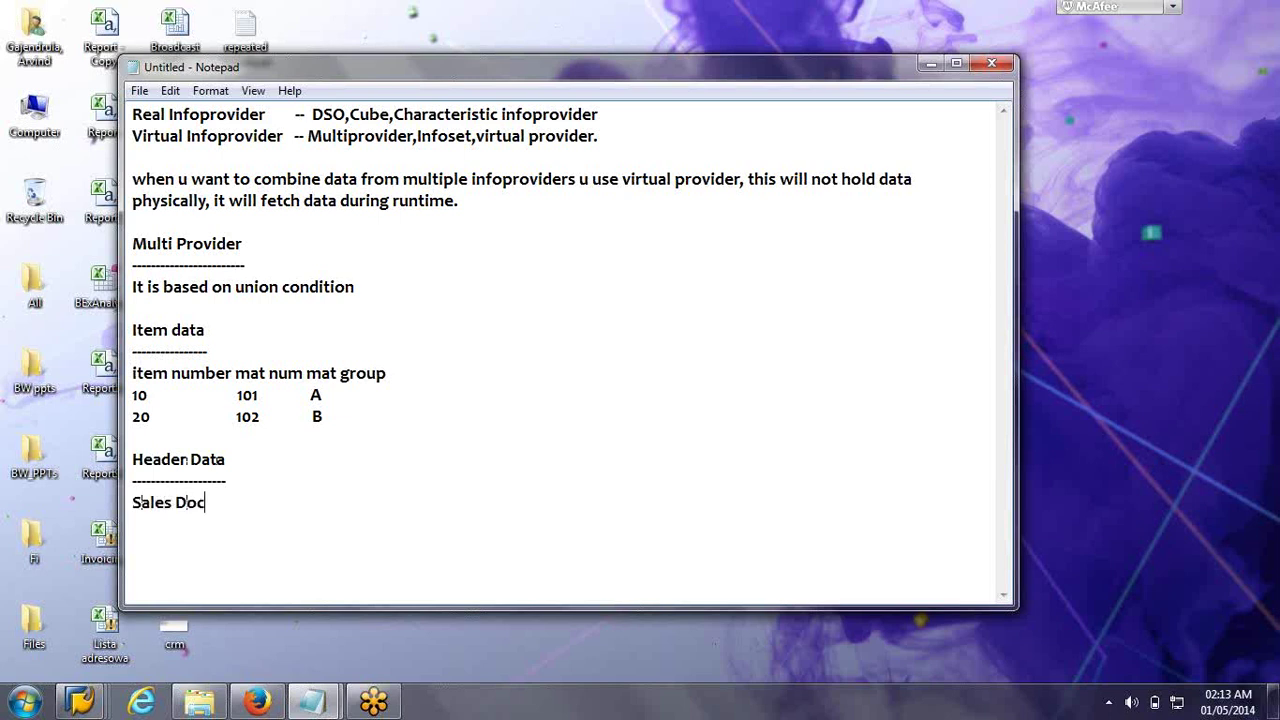
{"action": "type", "text": " number"}
{"action": "key", "text": "Up"}
{"action": "key", "text": "Up"}
{"action": "key", "text": "Up"}
{"action": "key", "text": "Up"}
{"action": "key", "text": "shift+Down"}
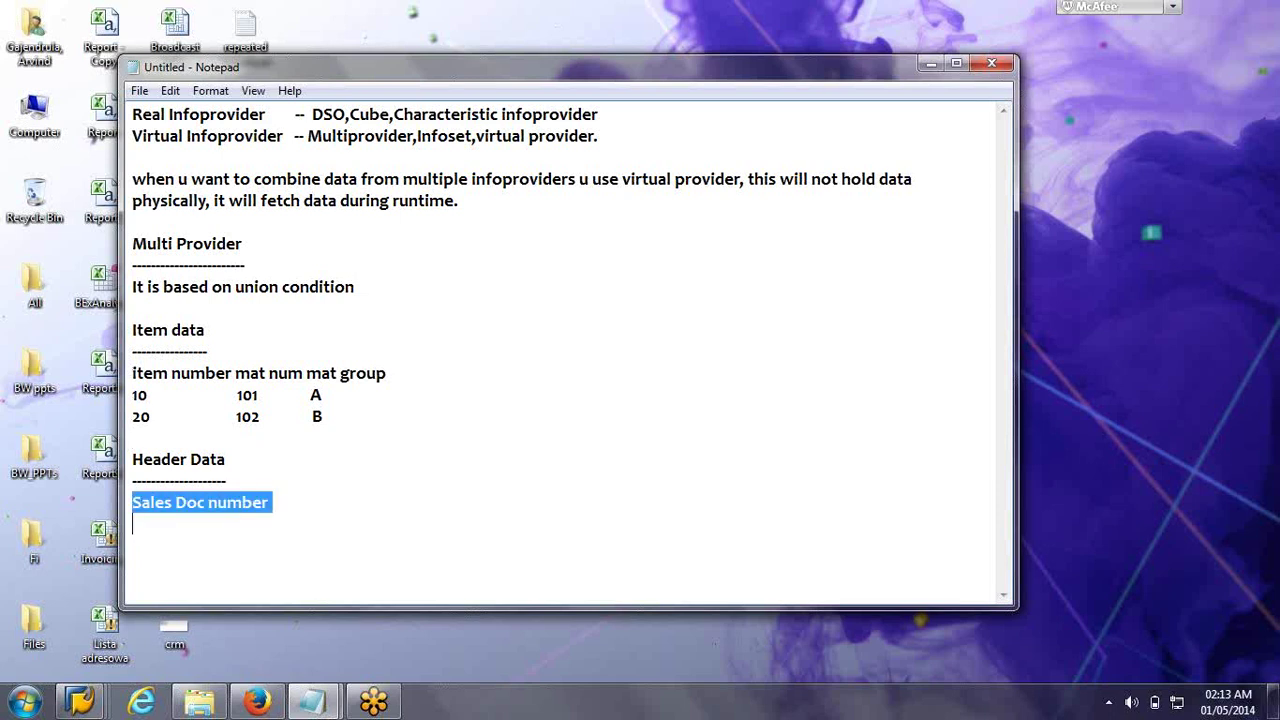
Write the column headings "Material Num", "Sold date", "sold price" and "sold qty" under Header Data and even out their spacing
{"action": "type", "text": "Materei"}
{"action": "key", "text": "BackSpace"}
{"action": "key", "text": "BackSpace"}
{"action": "type", "text": "ial Num   Sold "}
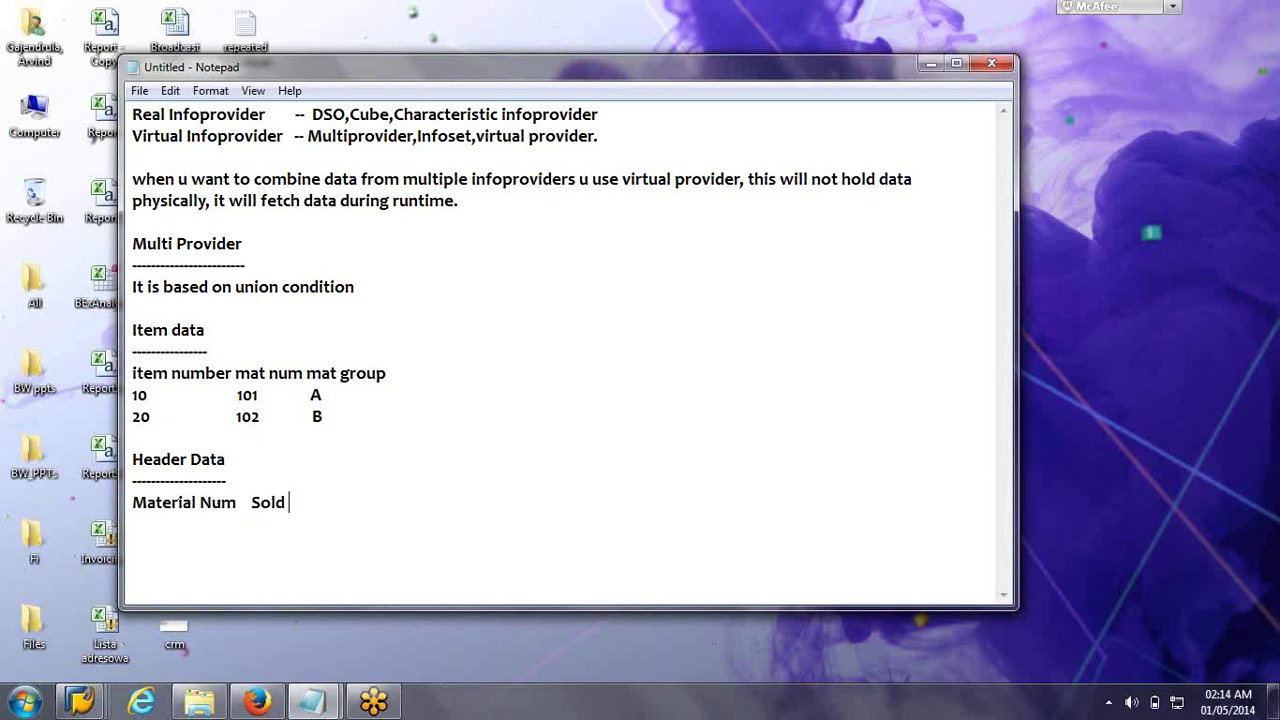
{"action": "type", "text": "date sold pri"}
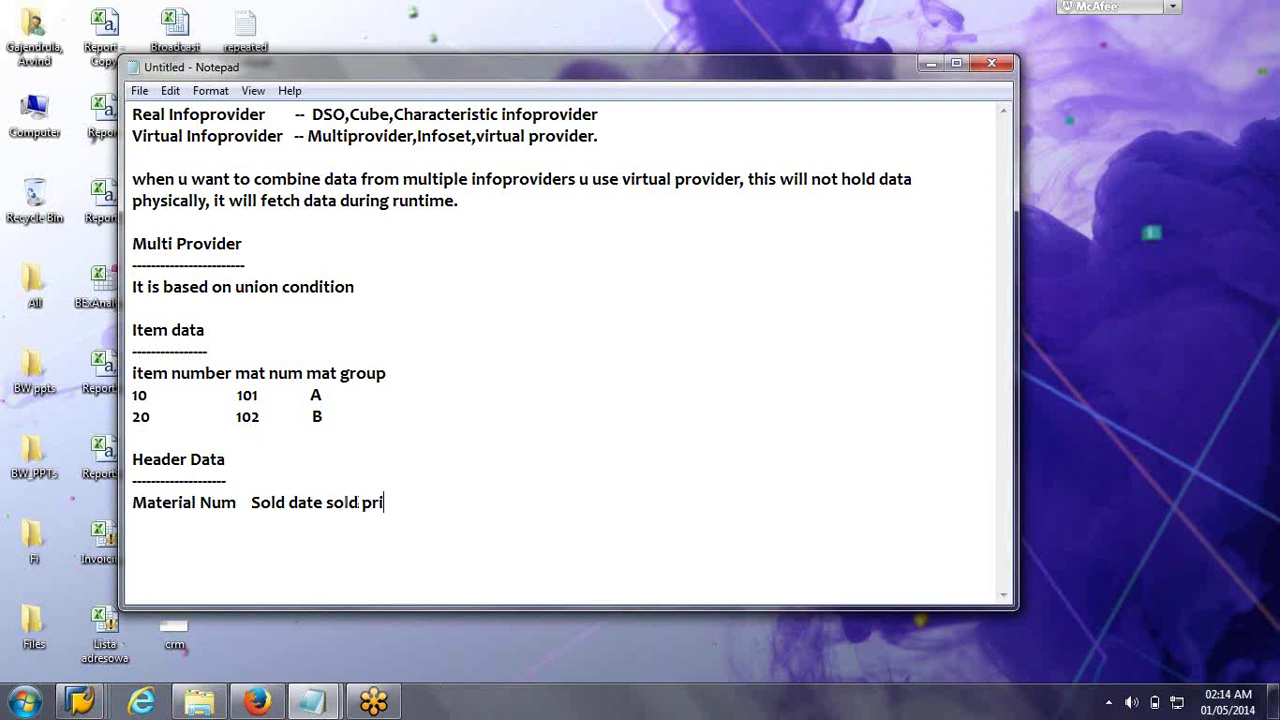
{"action": "type", "text": "ce sold qty"}
{"action": "left_click", "coordinate": [402, 502]}
{"action": "left_click", "coordinate": [326, 502]}
{"action": "left_click", "coordinate": [248, 502]}
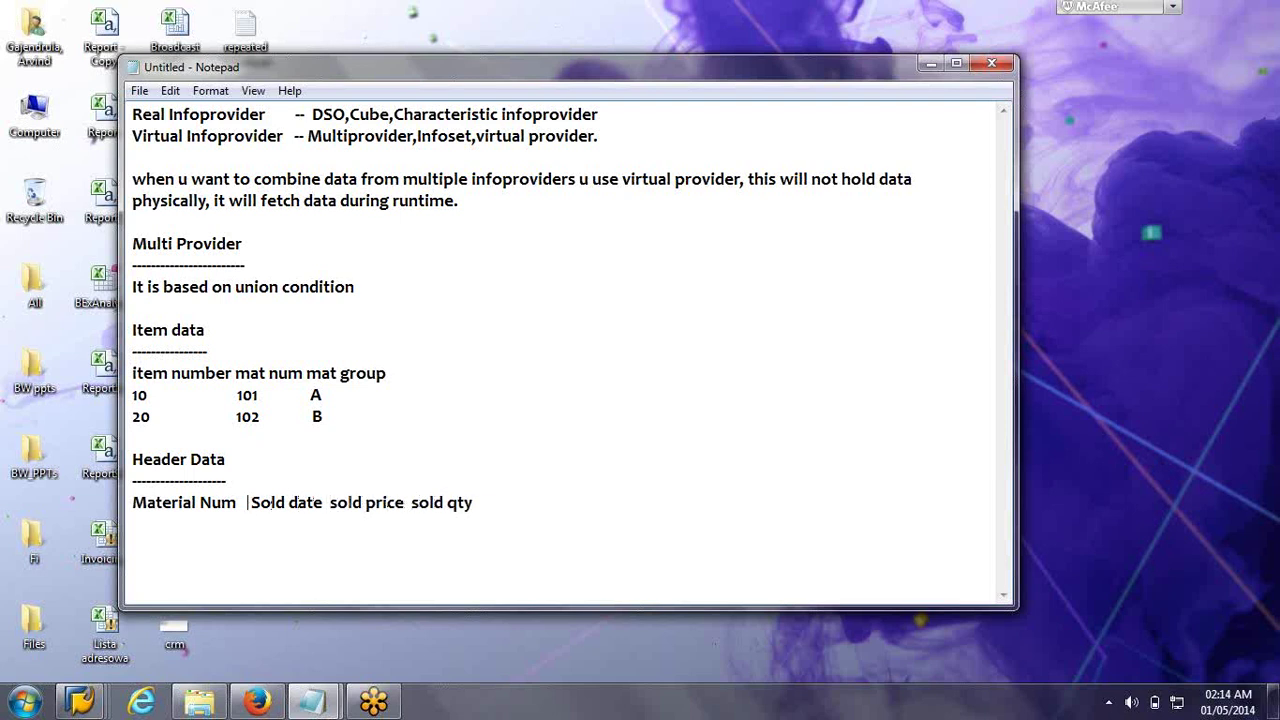
{"action": "key", "text": "BackSpace"}
{"action": "key", "text": "BackSpace"}
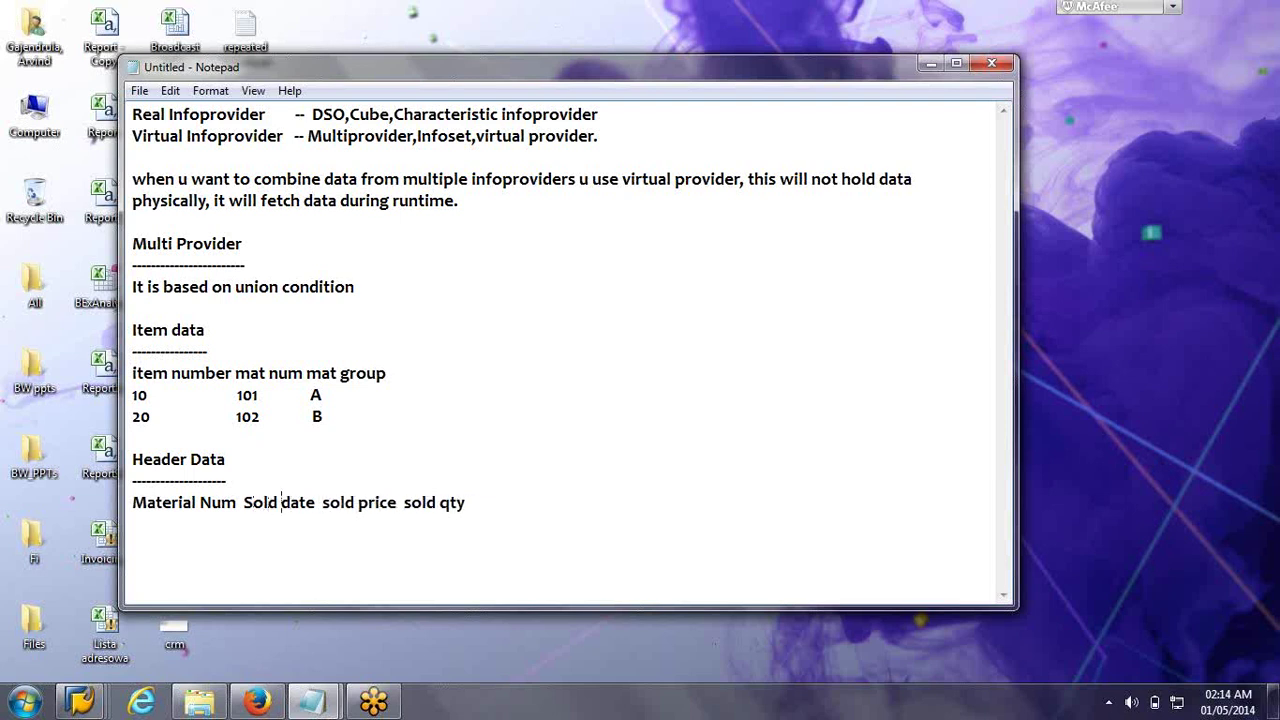
Add header rows for materials 101 and 102 with sold dates 21.02.2014 and 22.02.2014
{"action": "key", "text": "End"}
{"action": "key", "text": "Return"}
{"action": "type", "text": "101"}
{"action": "key", "text": "Return"}
{"action": "type", "text": "102"}
{"action": "key", "text": "Up"}
{"action": "type", "text": "21.02.2014"}
{"action": "key", "text": "Up"}
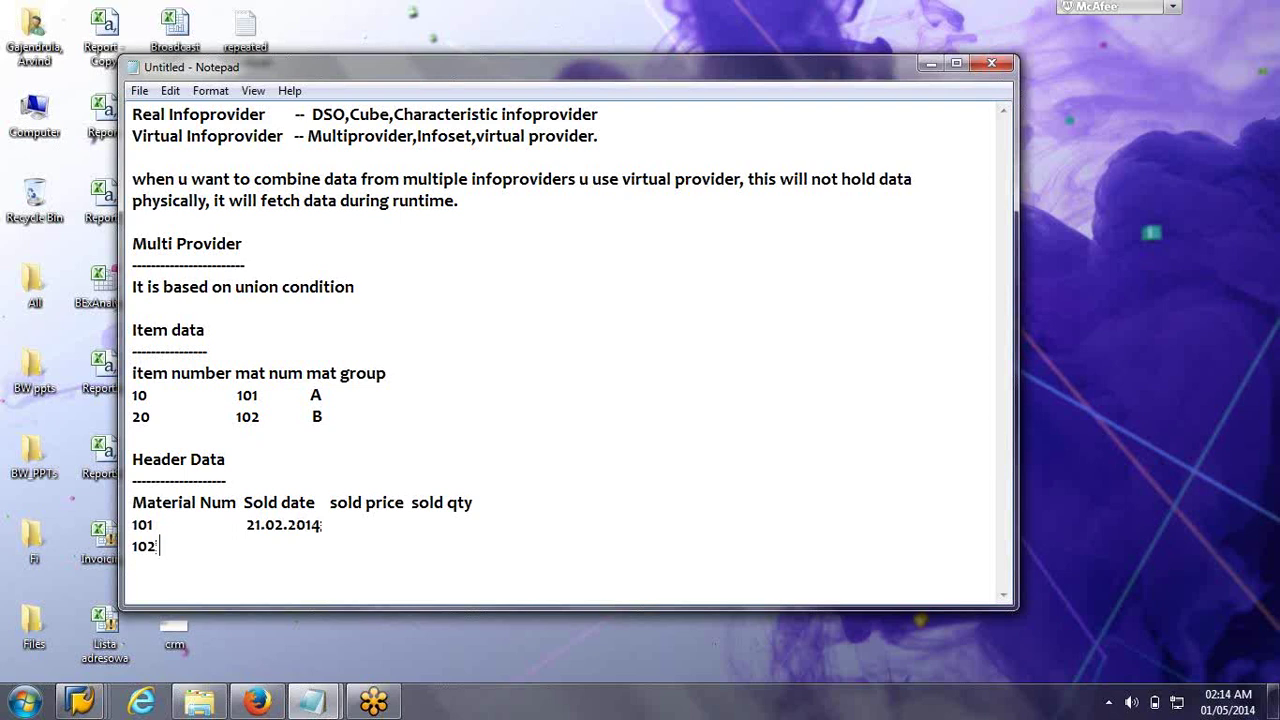
{"action": "key", "text": "Tab"}
{"action": "key", "text": "Tab"}
{"action": "type", "text": "22.02.2014"}
Enter sold prices of 1000$ for material 101 and 2000$ for material 102, aligned under their column
{"action": "key", "text": "Up"}
{"action": "key", "text": "Up"}
{"action": "key", "text": "Down"}
{"action": "type", "text": "100"}
{"action": "key", "text": "BackSpace"}
{"action": "key", "text": "BackSpace"}
{"action": "key", "text": "BackSpace"}
{"action": "type", "text": "1000$"}
{"action": "key", "text": "Down"}
{"action": "type", "text": "2000$"}
Enter sold quantities of 20 kg for material 101 and 30 kg for material 102, and add blank lines below
{"action": "left_click", "coordinate": [386, 524]}
{"action": "type", "text": "20 k"}
{"action": "type", "text": "g"}
{"action": "type", "text": "      30 kg"}
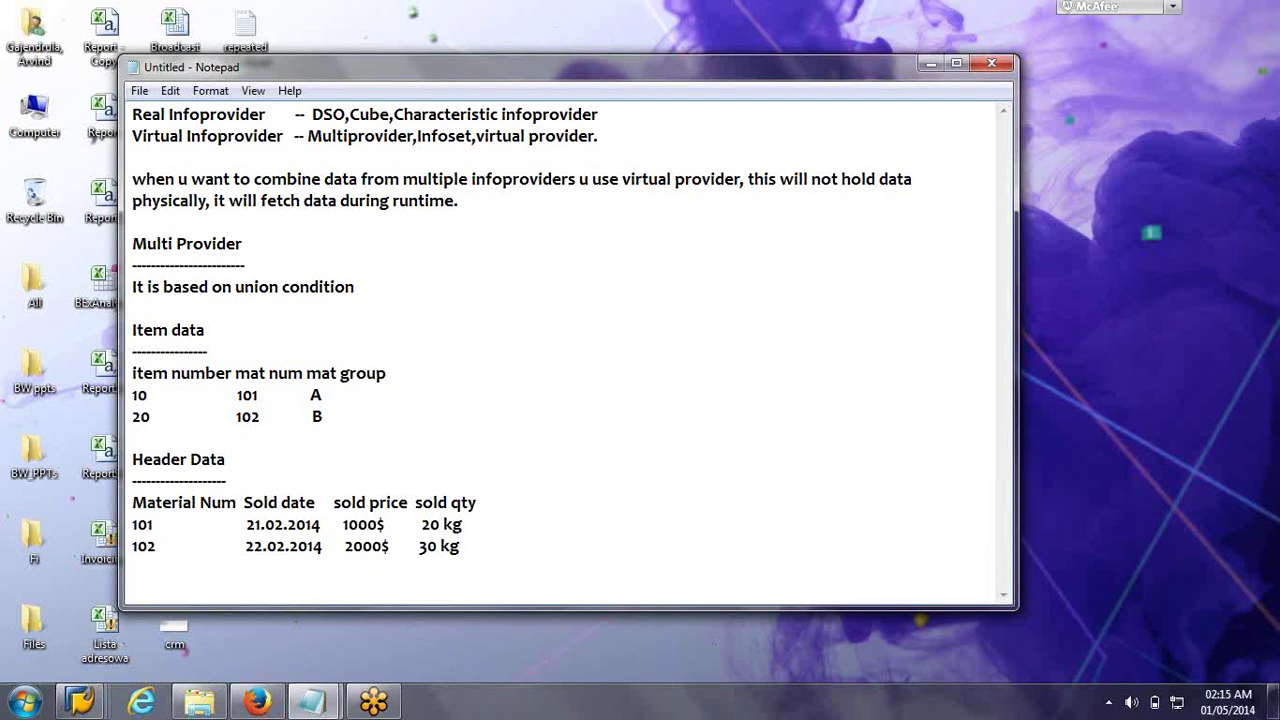
{"action": "key", "text": "Return"}
{"action": "key", "text": "Return"}
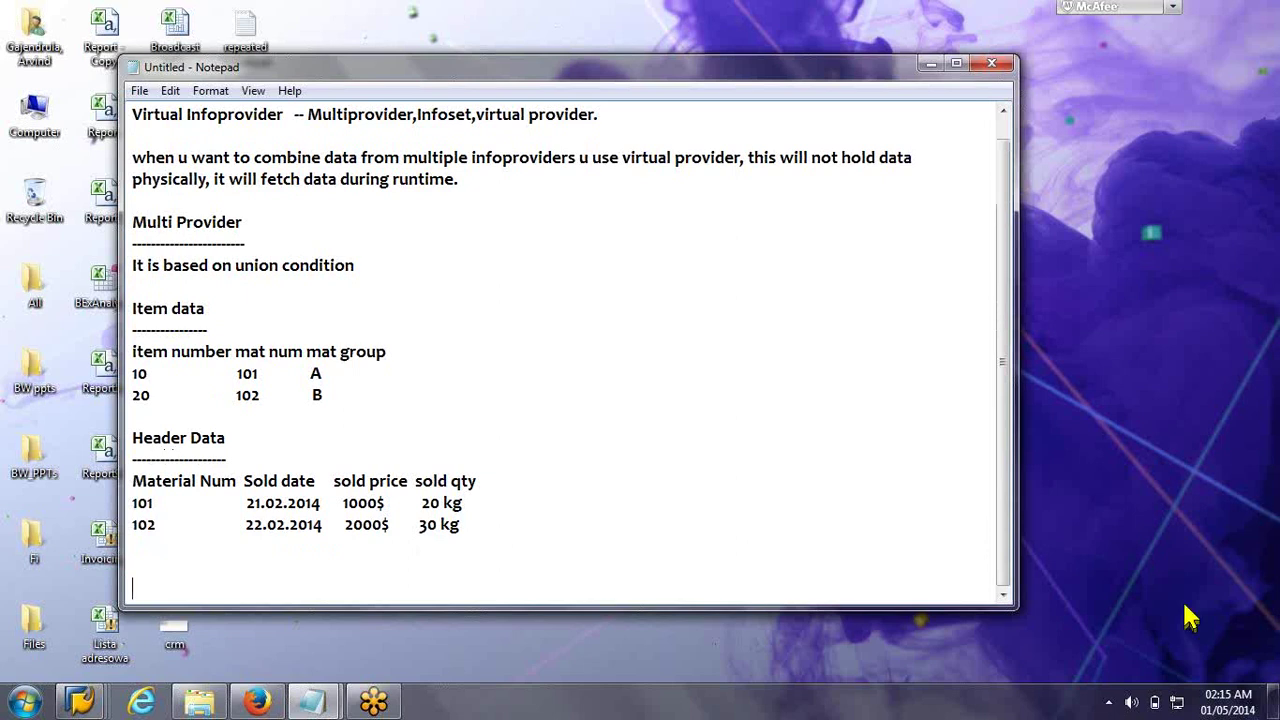
Append "-- DSO" to the Item data heading and "-- Cube" to the Header Data heading
{"action": "left_click", "coordinate": [315, 313]}
{"action": "type", "text": "-- DSO"}
{"action": "key", "text": "Down"}
{"action": "key", "text": "Down"}
{"action": "key", "text": "Down"}
{"action": "key", "text": "Down"}
{"action": "key", "text": "Down"}
{"action": "key", "text": "Down"}
{"action": "key", "text": "End"}
{"action": "type", "text": "-- Cube"}
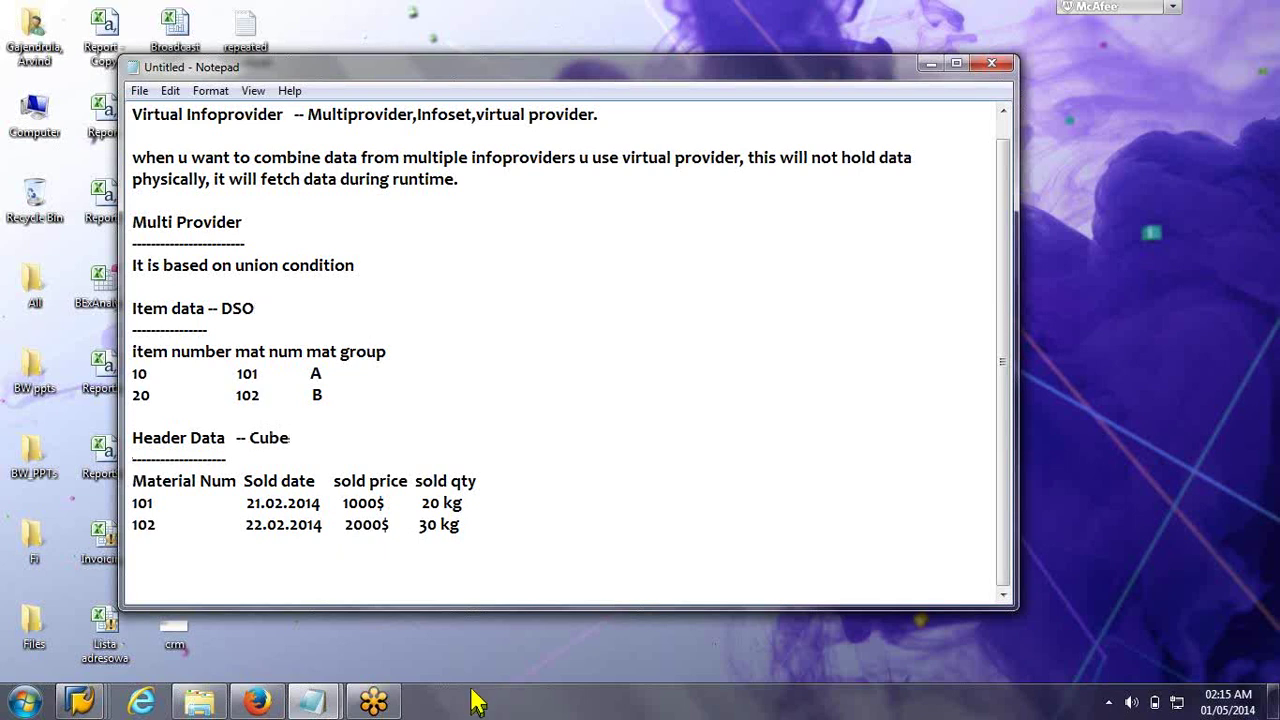
Enlarge the notes window and write "Combine Item and Header Data" below the header rows
{"action": "left_click_drag", "start_coordinate": [474, 524], "coordinate": [296, 503]}
{"action": "left_click", "coordinate": [164, 504]}
{"action": "left_click_drag", "start_coordinate": [117, 53], "coordinate": [93, 22]}
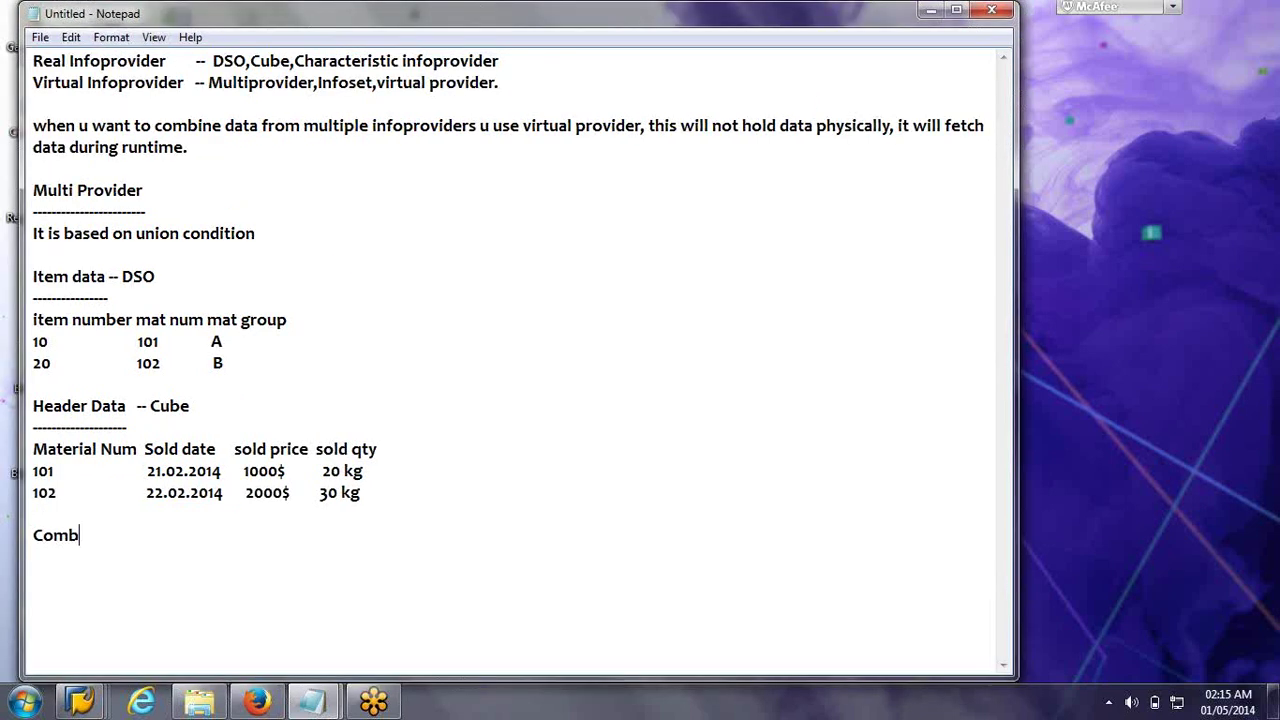
{"action": "type", "text": "ne H"}
{"action": "type", "text": "Item and He"}
{"action": "type", "text": "ad"}
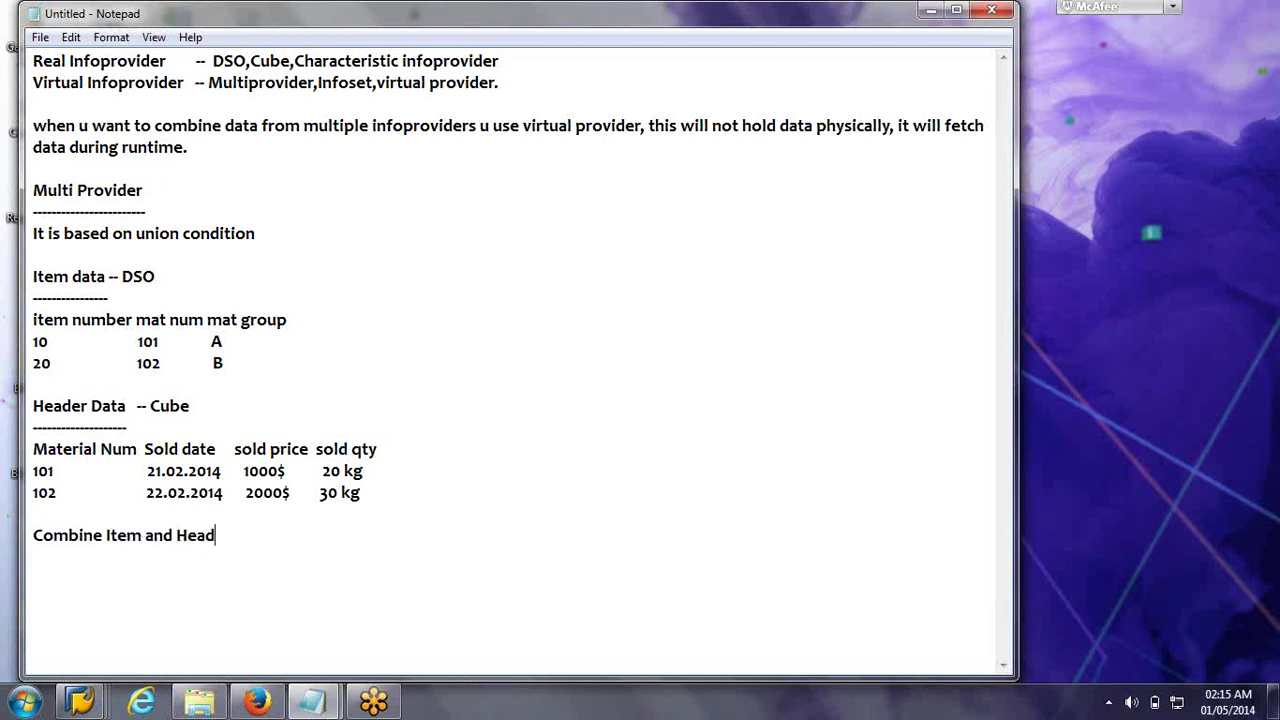
{"action": "type", "text": "er Data"}
Write "Need not have a common characteristic. as it s based on union condition" below the Combine line, after a blank line
{"action": "key", "text": "Return"}
{"action": "type", "text": "Nee"}
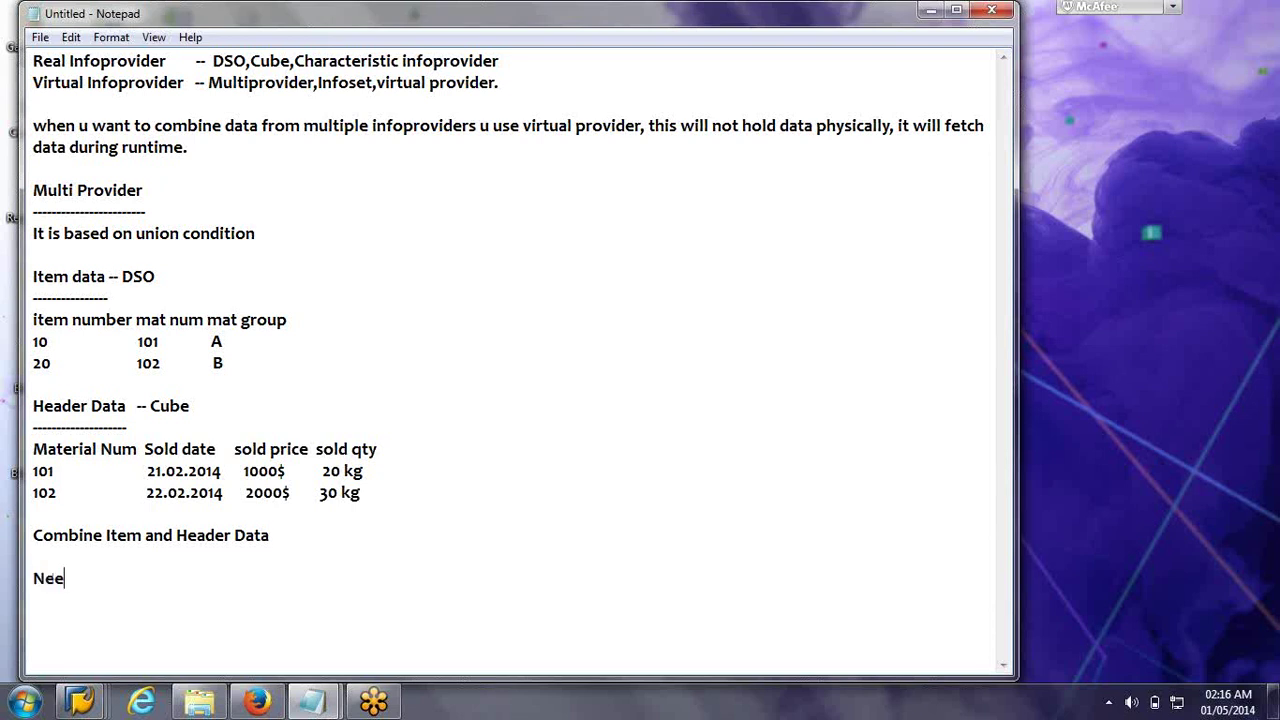
{"action": "type", "text": "d not have a "}
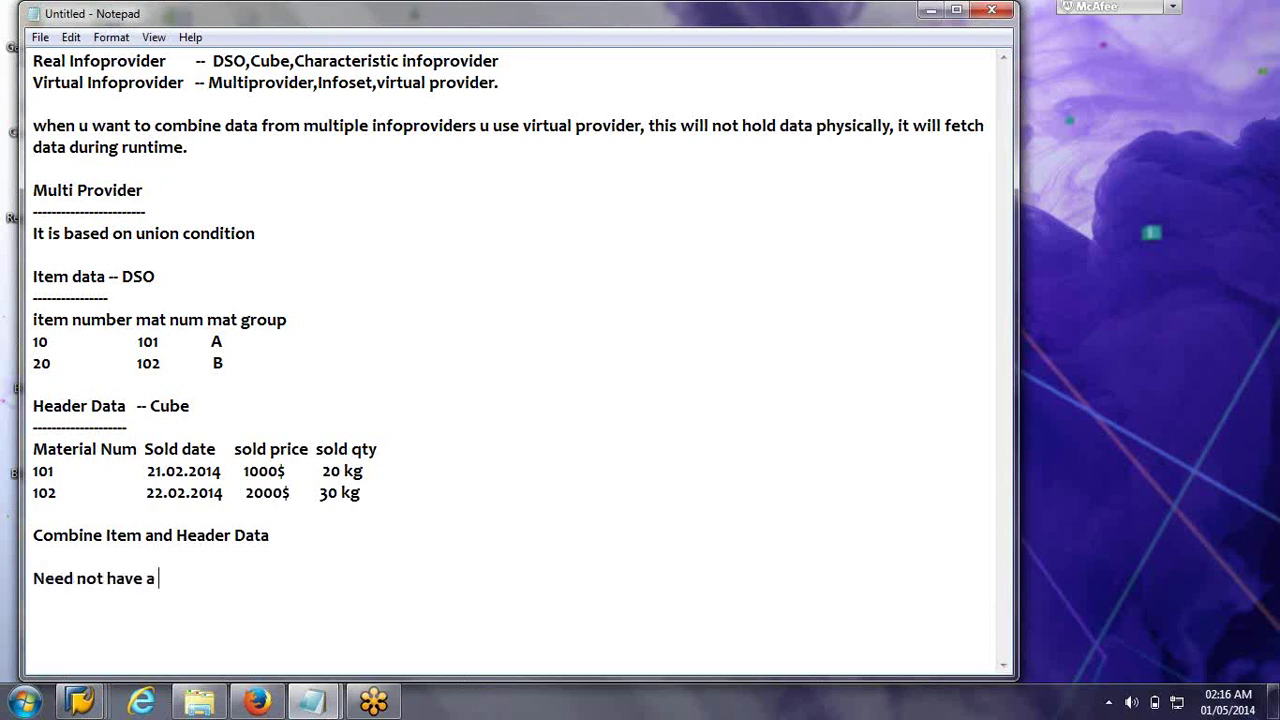
{"action": "type", "text": "common chara"}
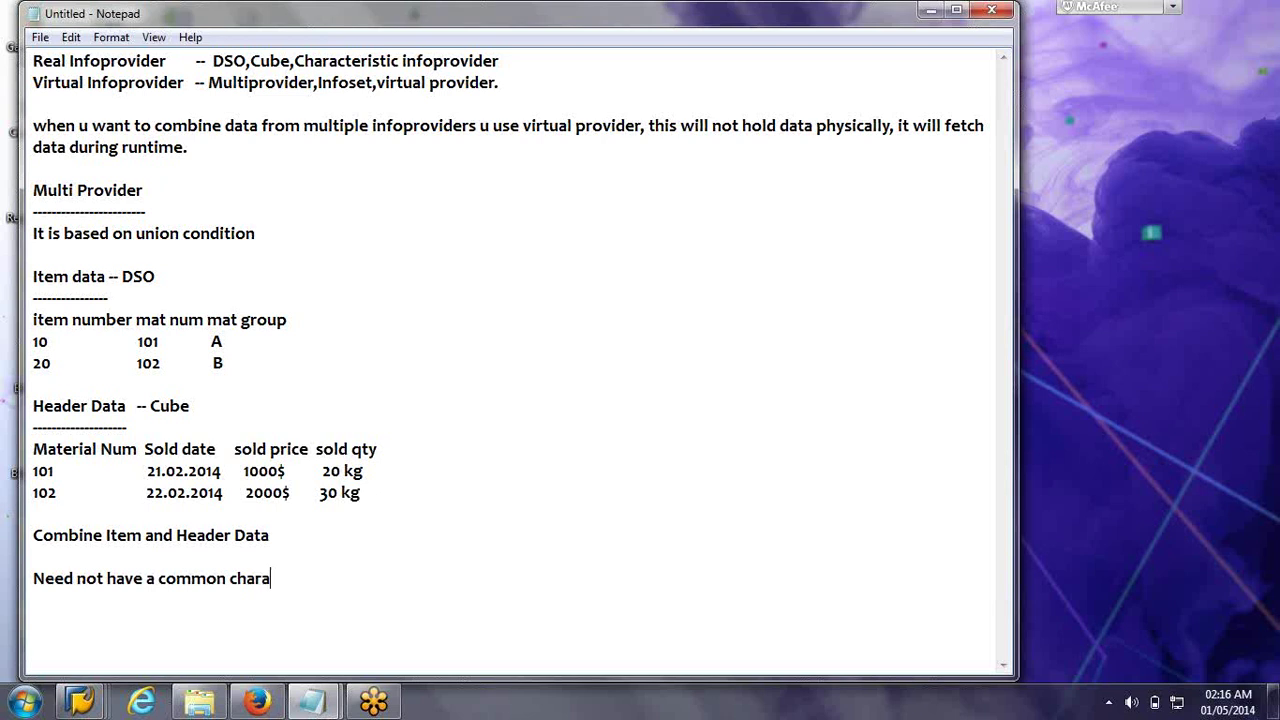
{"action": "type", "text": "cteristic. as it s based on union condition"}
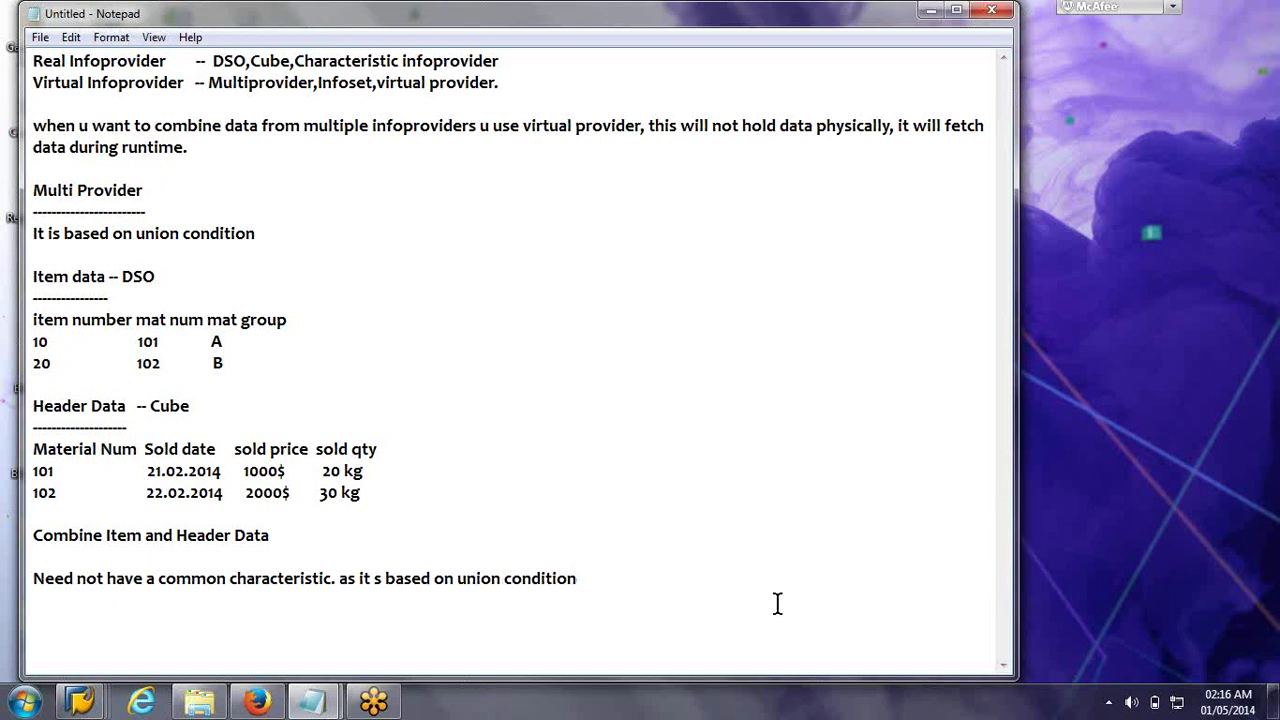
Write "Design MP including what fields i want in the report." as a new line at the end of the notes
{"action": "key", "text": "Return"}
{"action": "key", "text": "Return"}
{"action": "type", "text": "Design"}
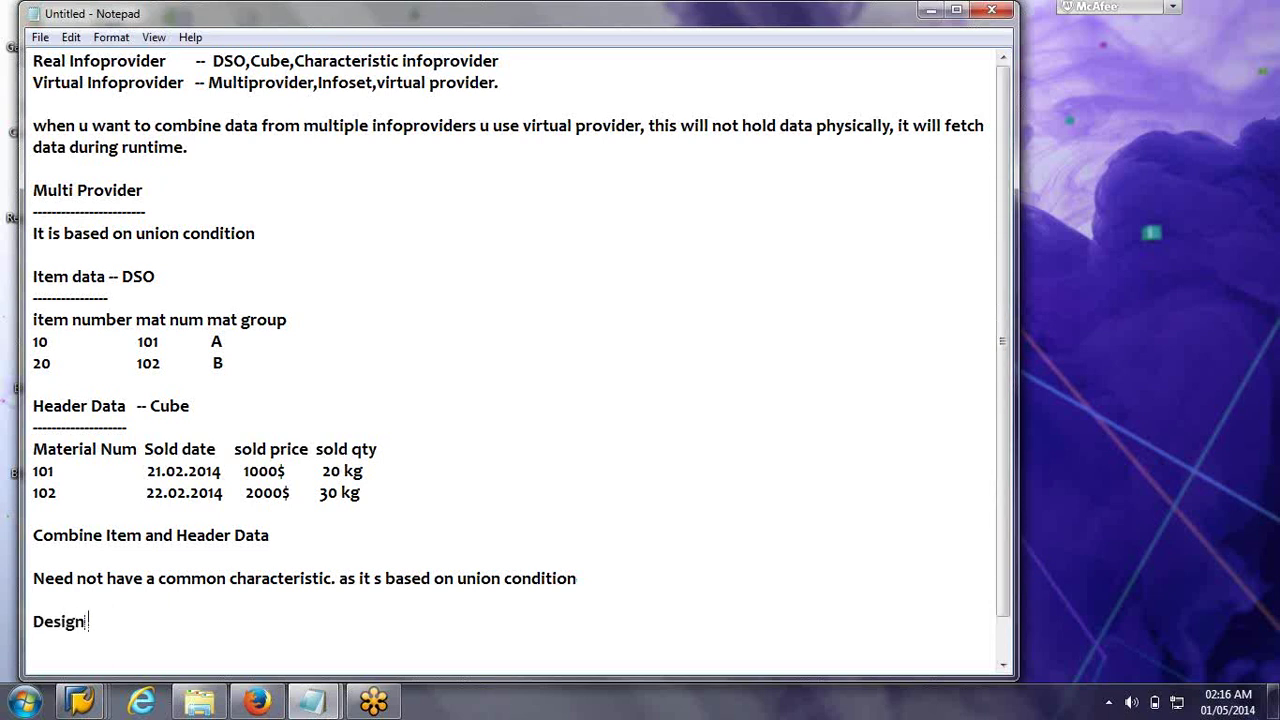
{"action": "type", "text": " MP including"}
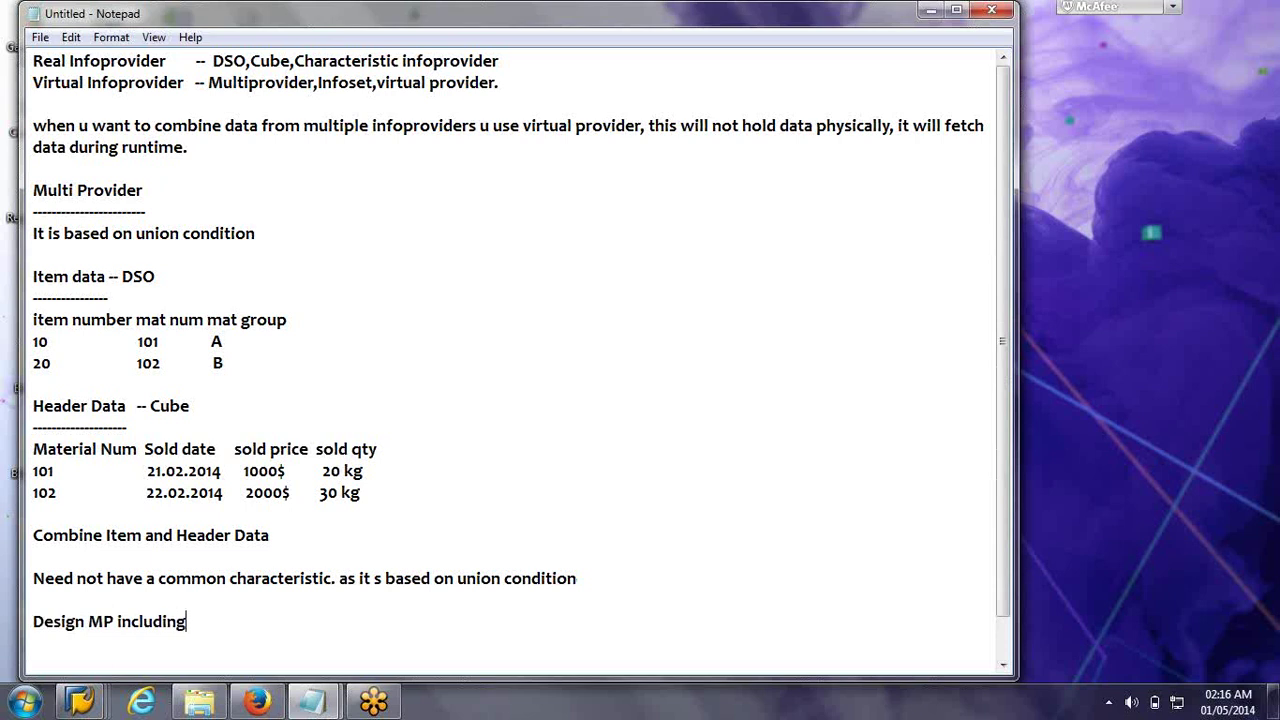
{"action": "type", "text": " what fields i wan"}
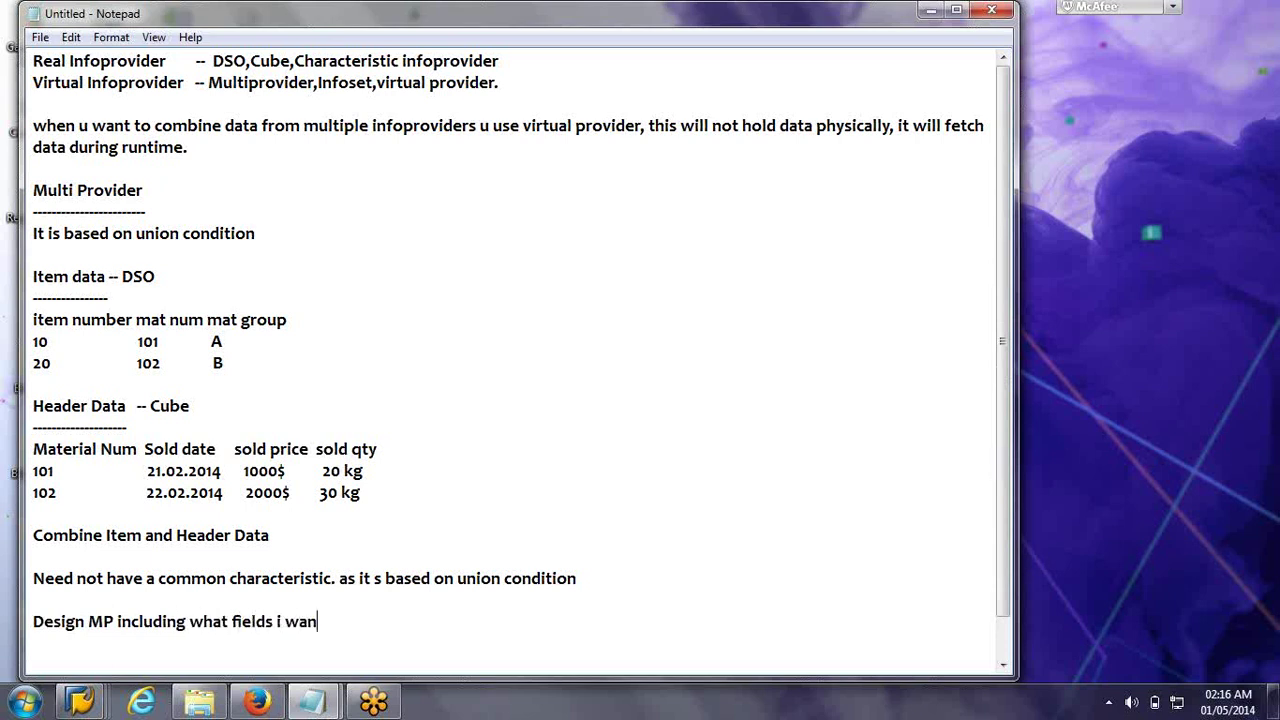
{"action": "type", "text": "t in the repo"}
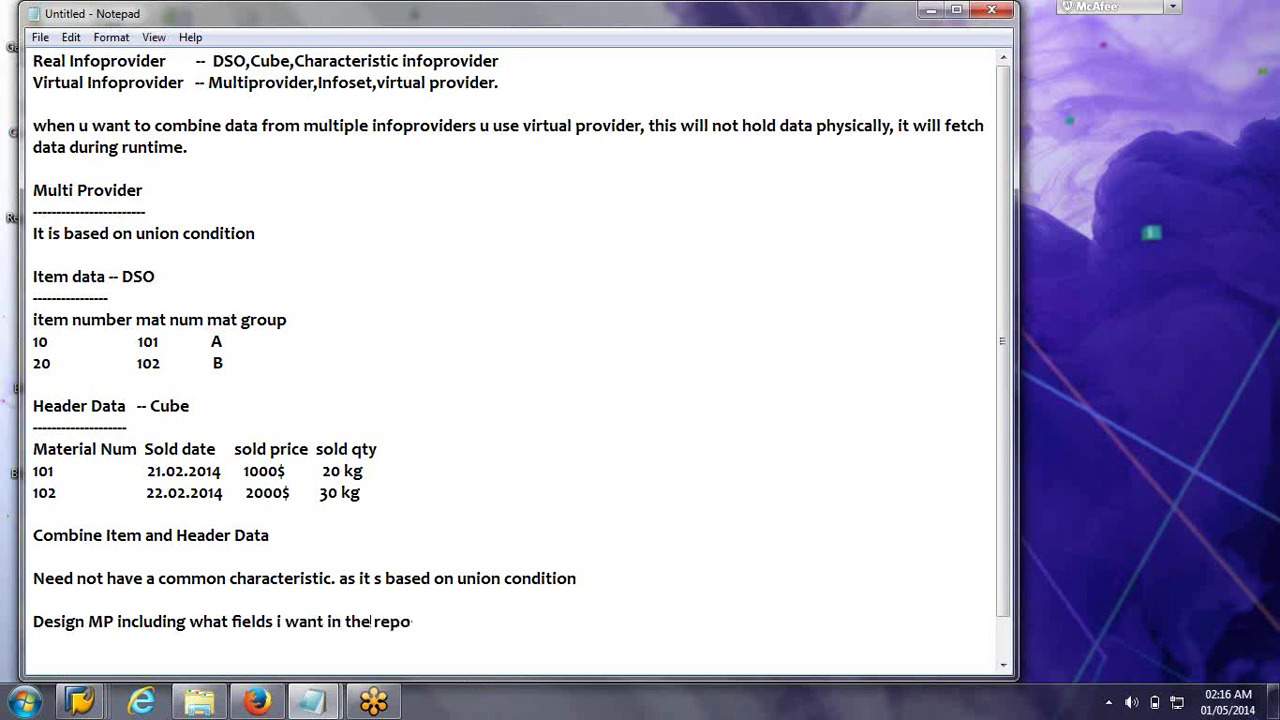
{"action": "type", "text": "rt."}
Insert "Need for virtual providers is reproting requirement wherein we need to combine data from multiple targets." above the Multi Provider heading
{"action": "key", "text": "Down"}
{"action": "key", "text": "Return"}
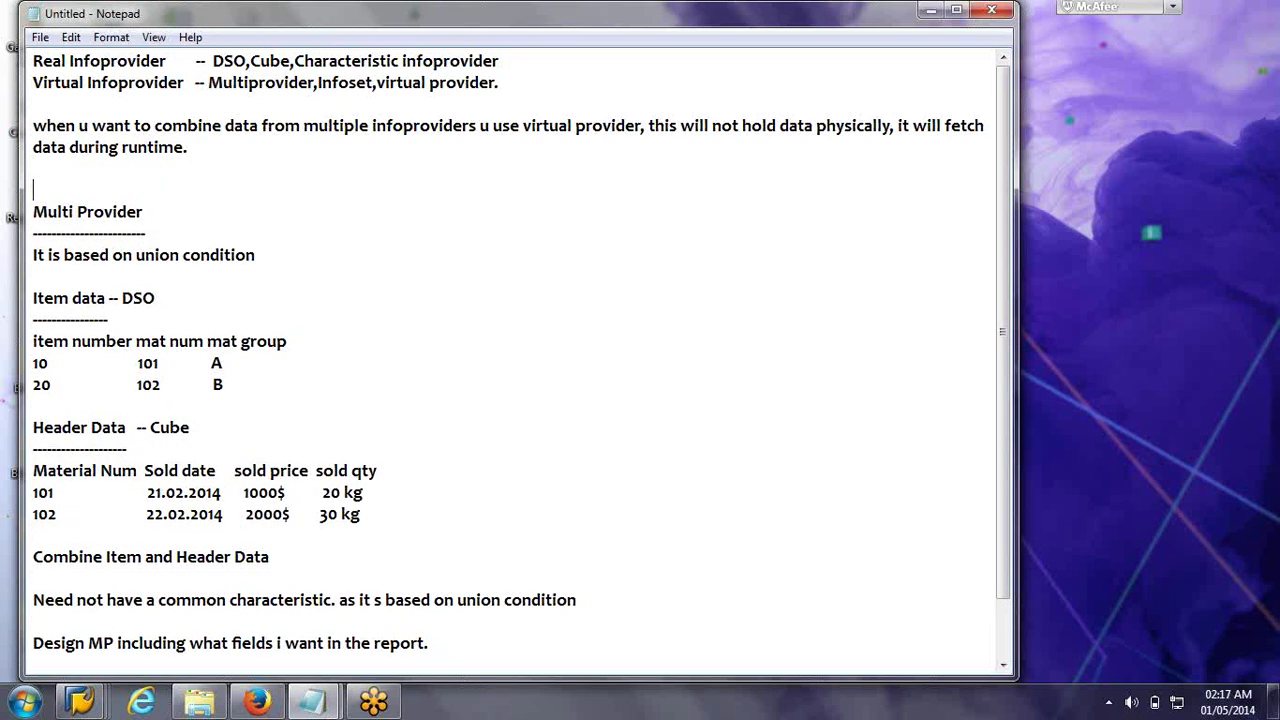
{"action": "type", "text": "Need for virt"}
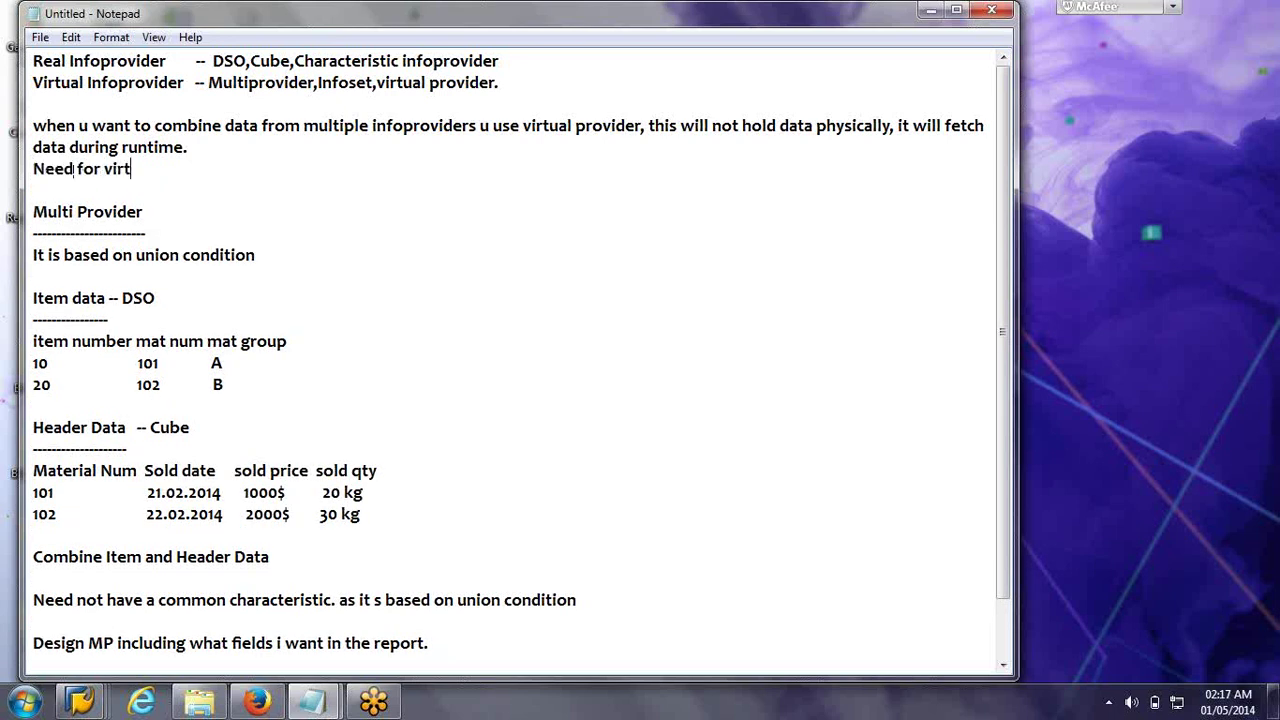
{"action": "type", "text": "ual providers s"}
{"action": "key", "text": "BackSpace"}
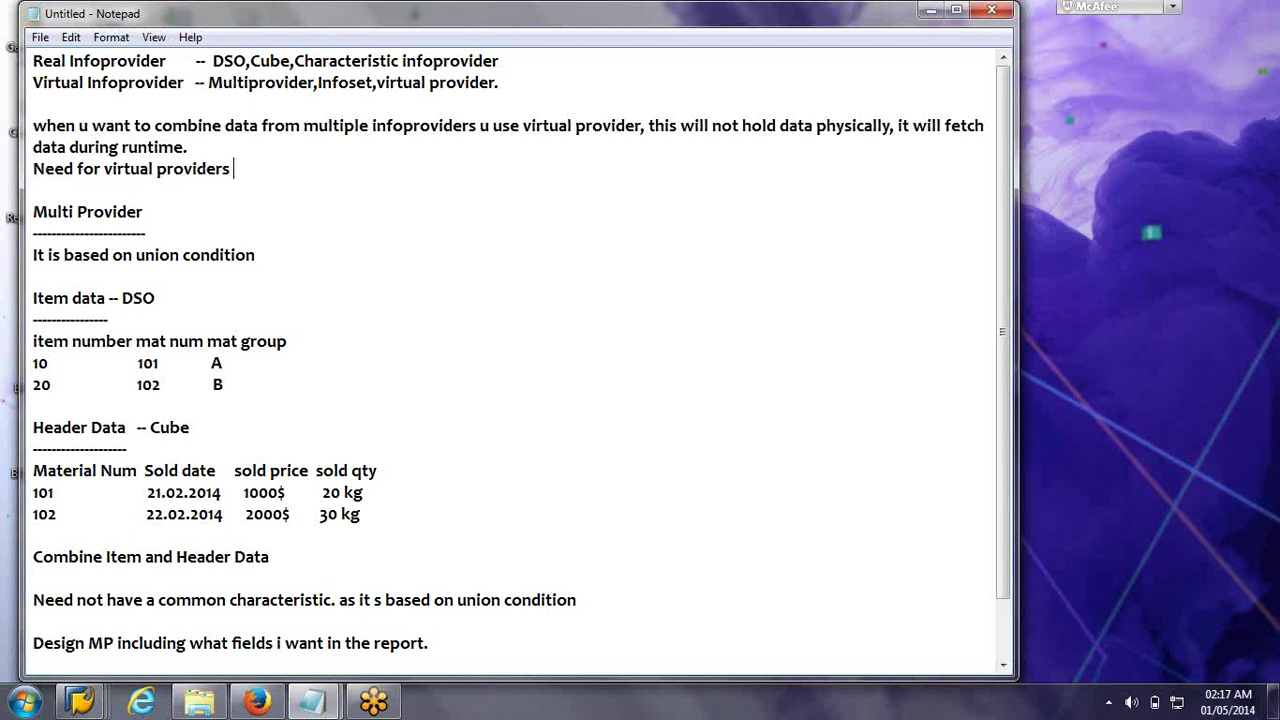
{"action": "type", "text": "is reproting requ"}
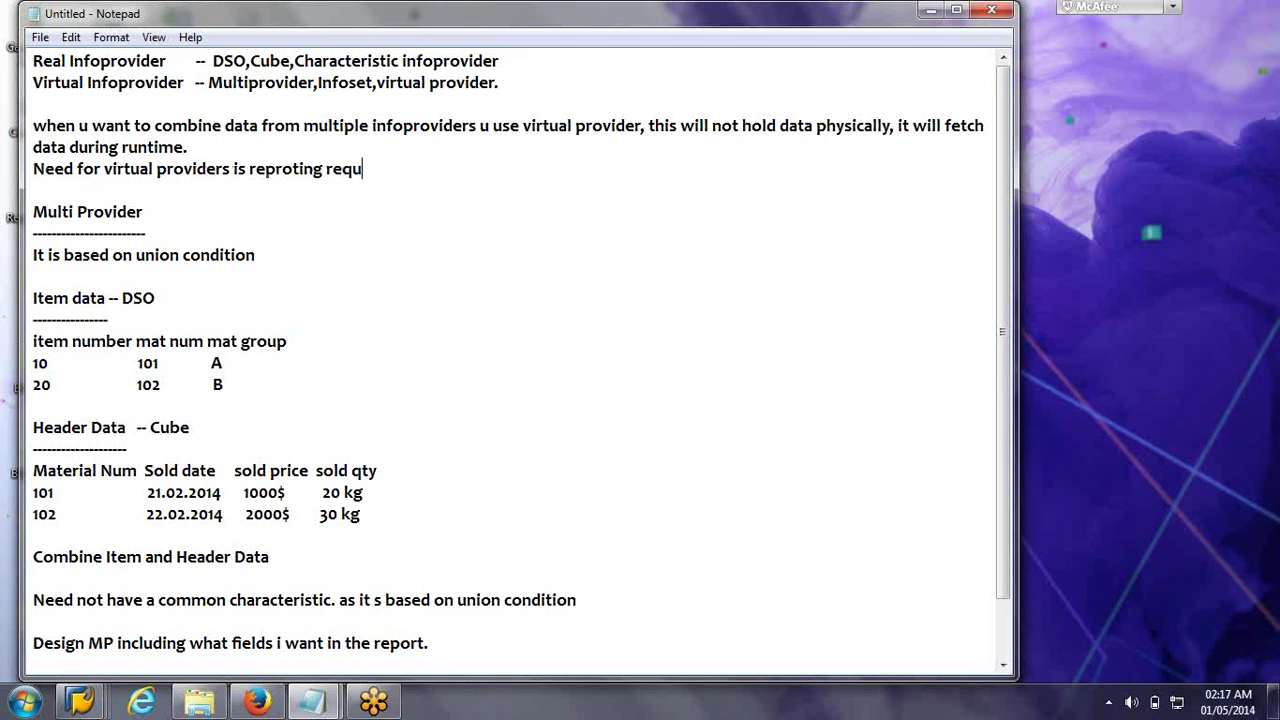
{"action": "type", "text": "irement wherein"}
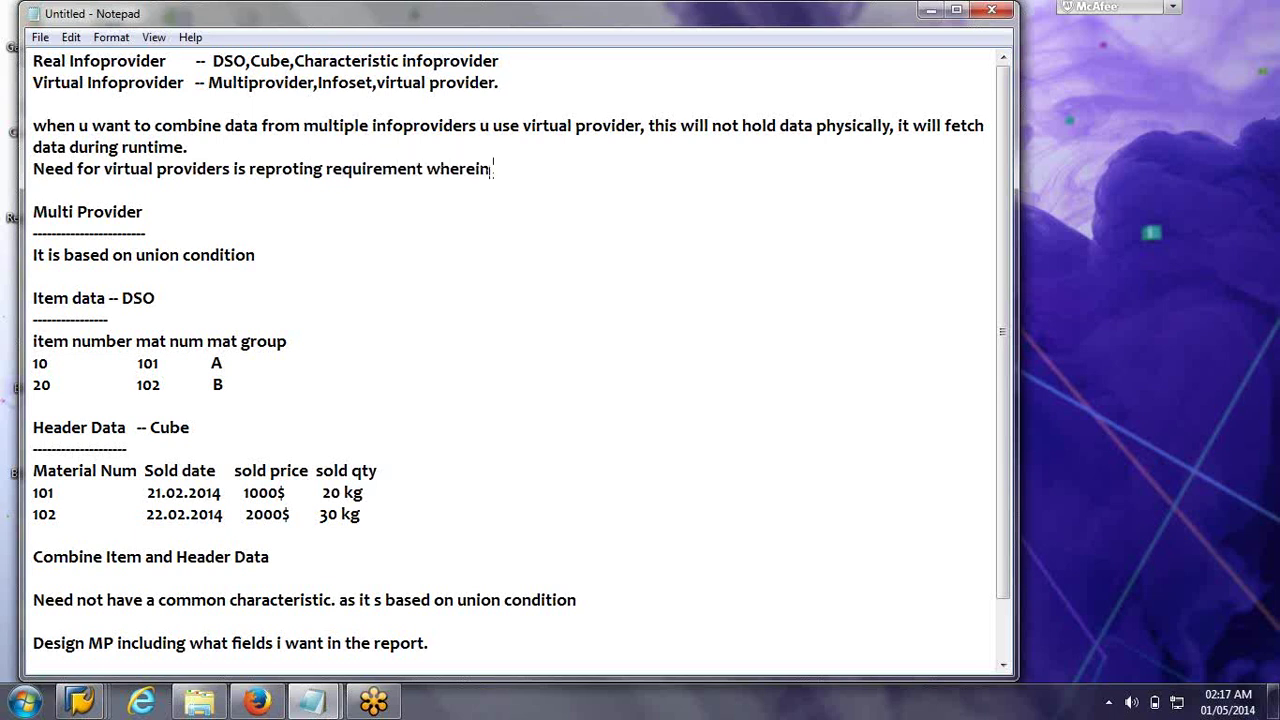
{"action": "type", "text": " we need to c"}
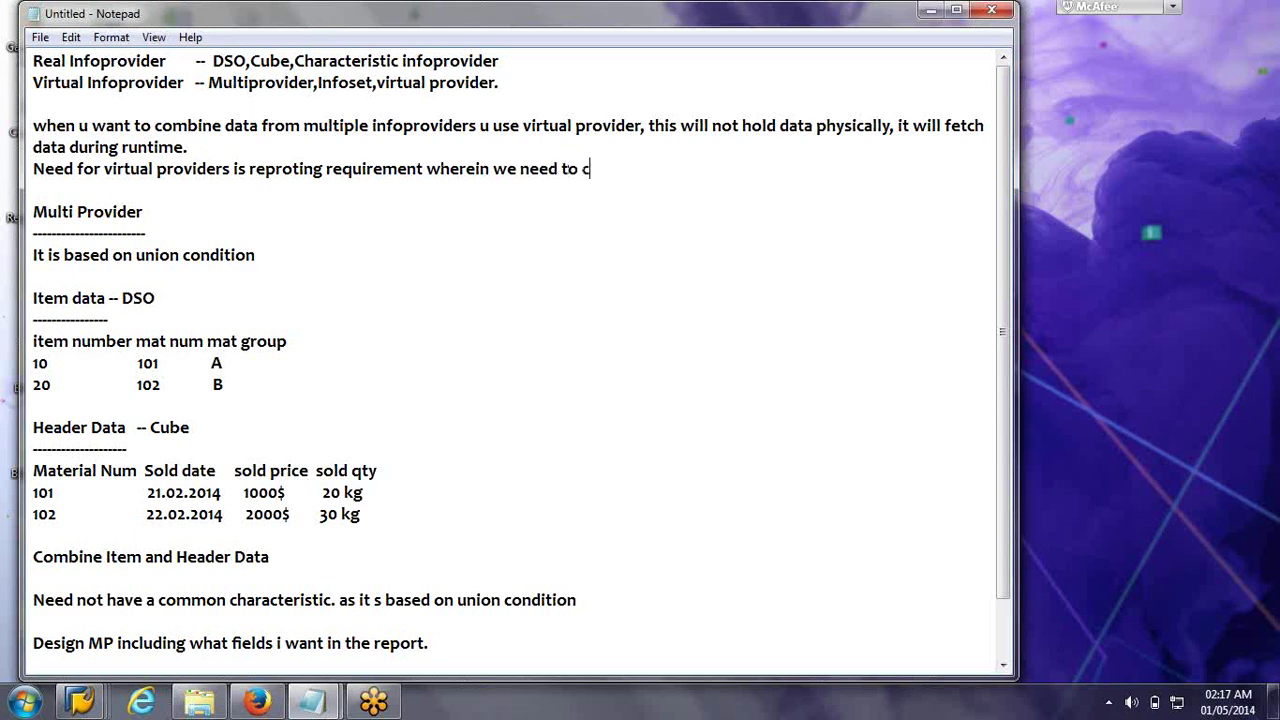
{"action": "type", "text": "ombine data f"}
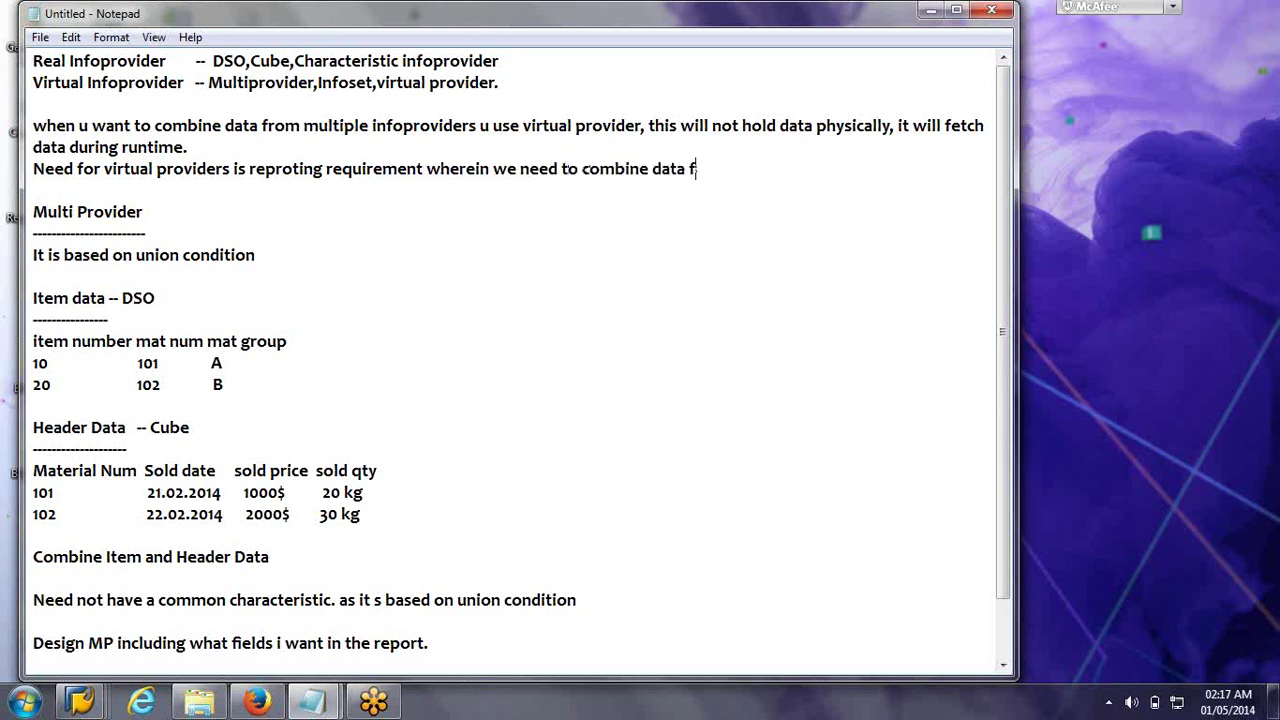
{"action": "type", "text": "rom multipl"}
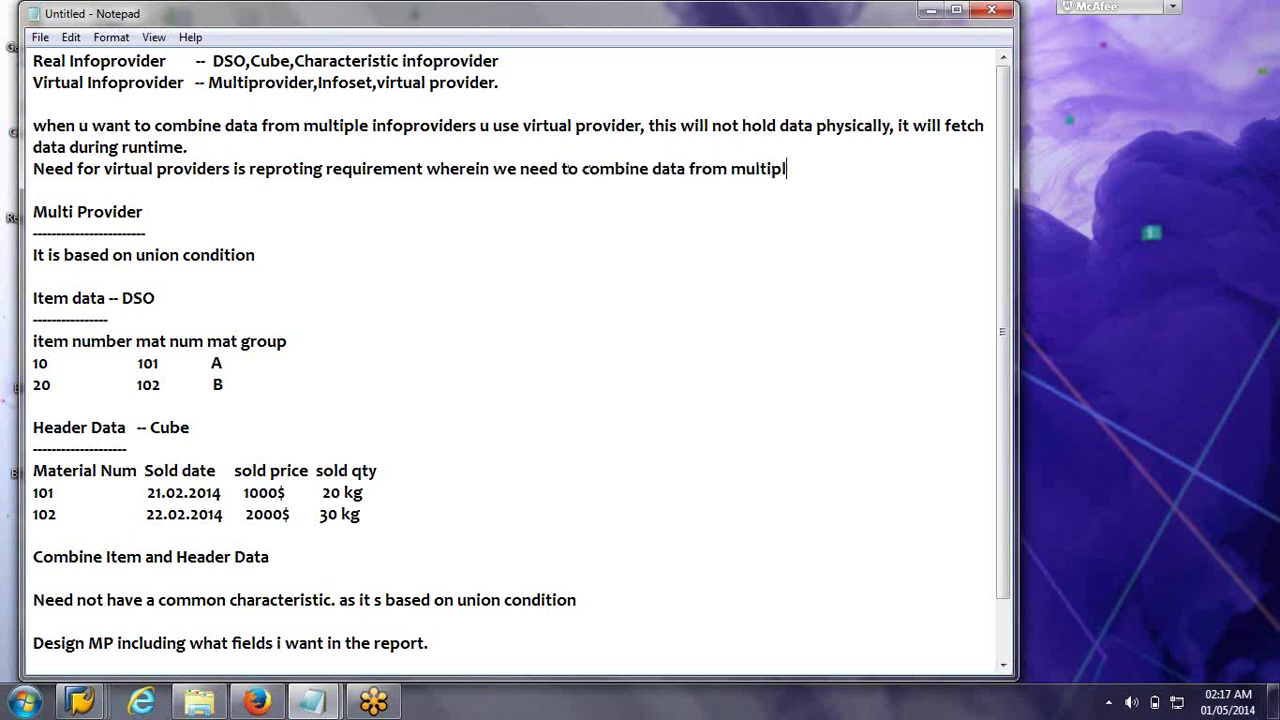
{"action": "type", "text": "e targets."}
{"action": "scroll", "coordinate": [623, 571], "scroll_direction": "down", "scroll_amount": 1}
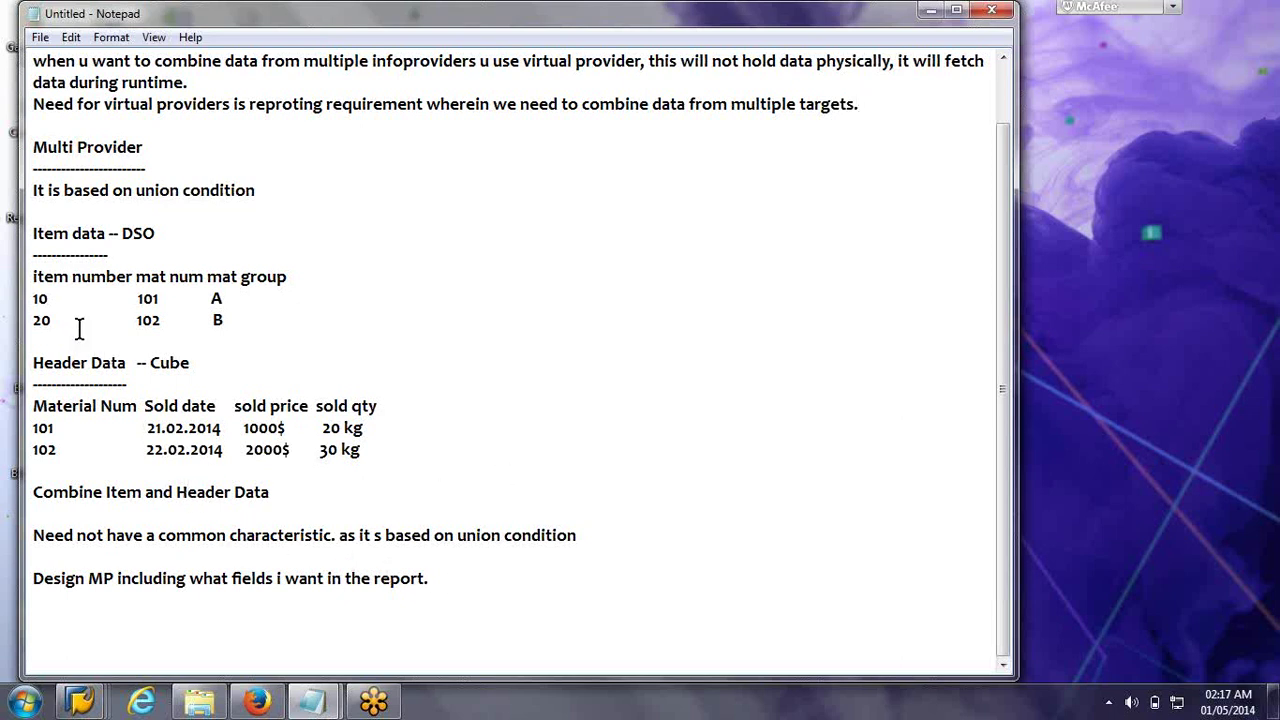
Copy the item column headings and the Sold date, sold price and sold qty headings onto one line below the Design MP line
{"action": "left_click_drag", "start_coordinate": [37, 278], "coordinate": [309, 276]}
{"action": "key", "text": "ctrl+c"}
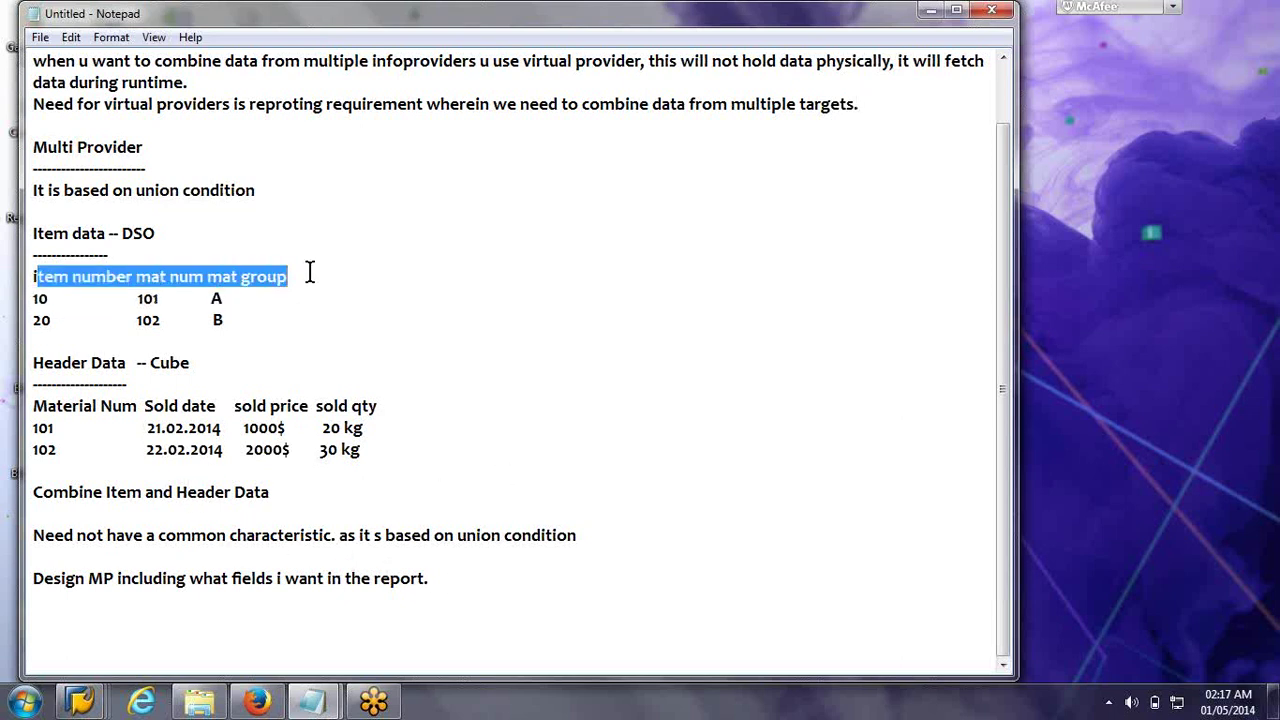
{"action": "left_click", "coordinate": [213, 597]}
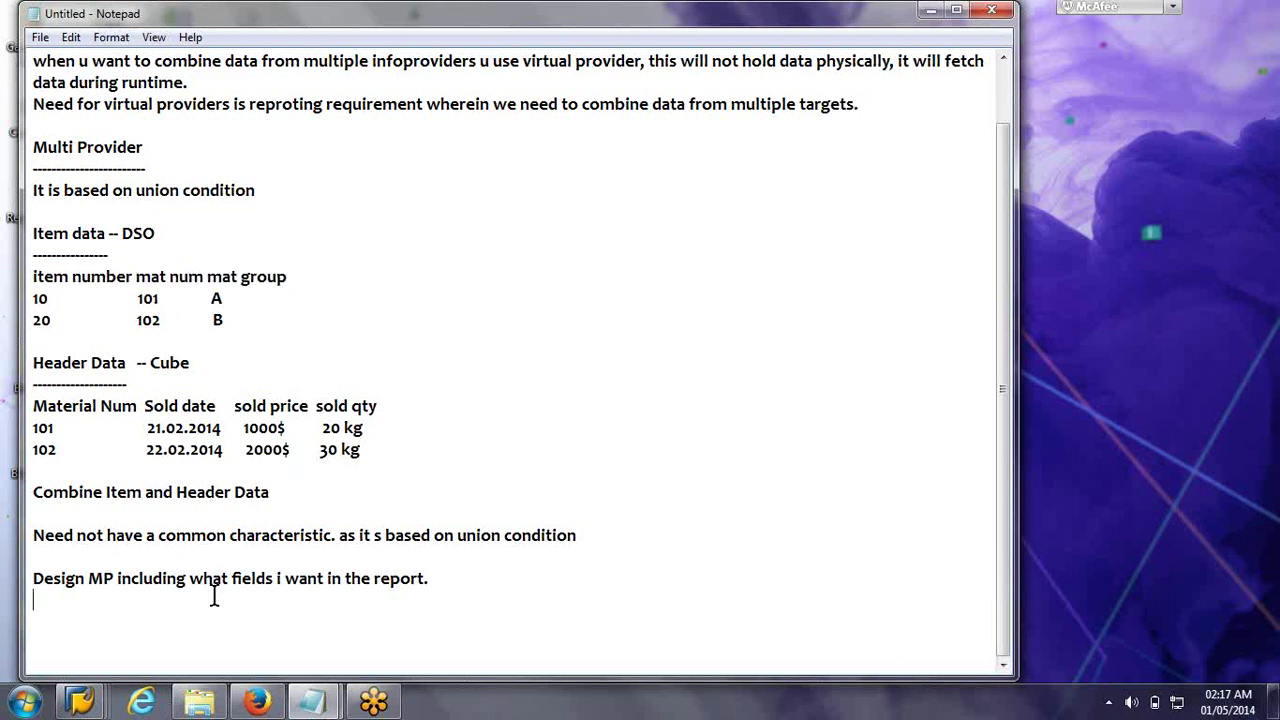
{"action": "key", "text": "ctrl+v"}
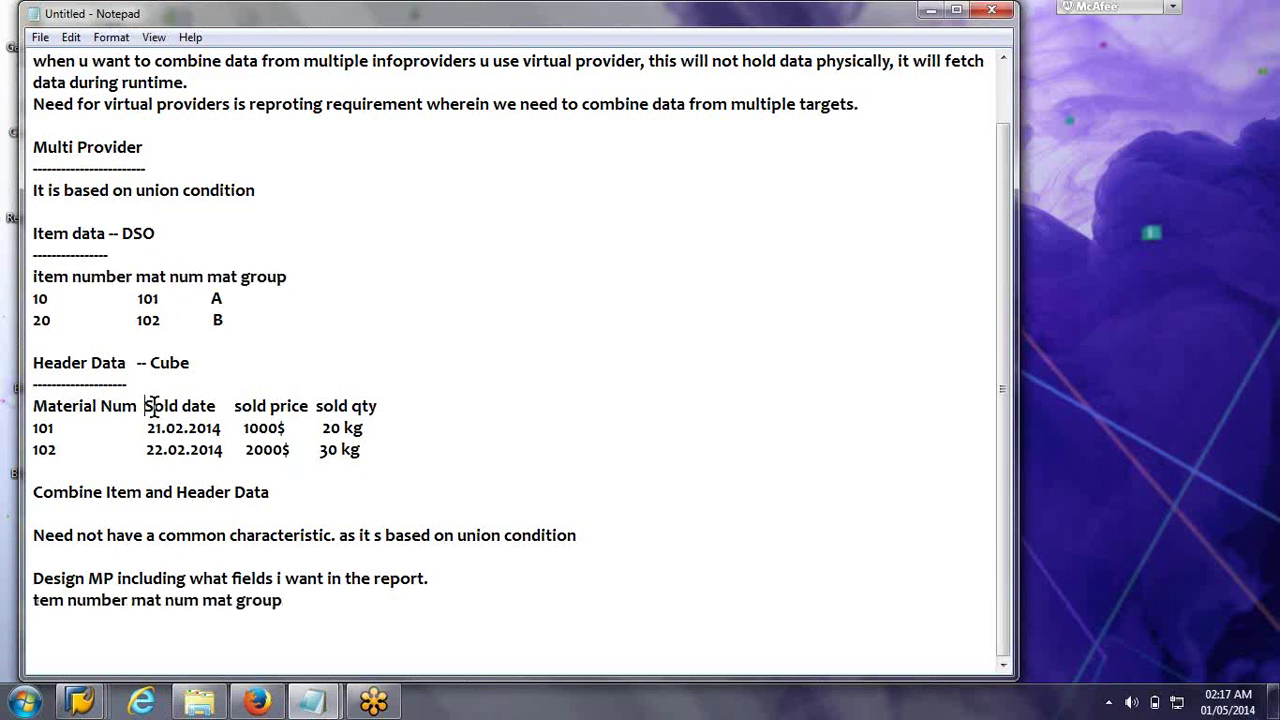
{"action": "left_click_drag", "start_coordinate": [143, 405], "coordinate": [406, 397]}
{"action": "key", "text": "ctrl+c"}
{"action": "left_click", "coordinate": [314, 597]}
{"action": "key", "text": "ctrl+v"}
Complete the first word of the copied field list as "Item" and insert a blank line above the list
{"action": "left_click", "coordinate": [33, 600]}
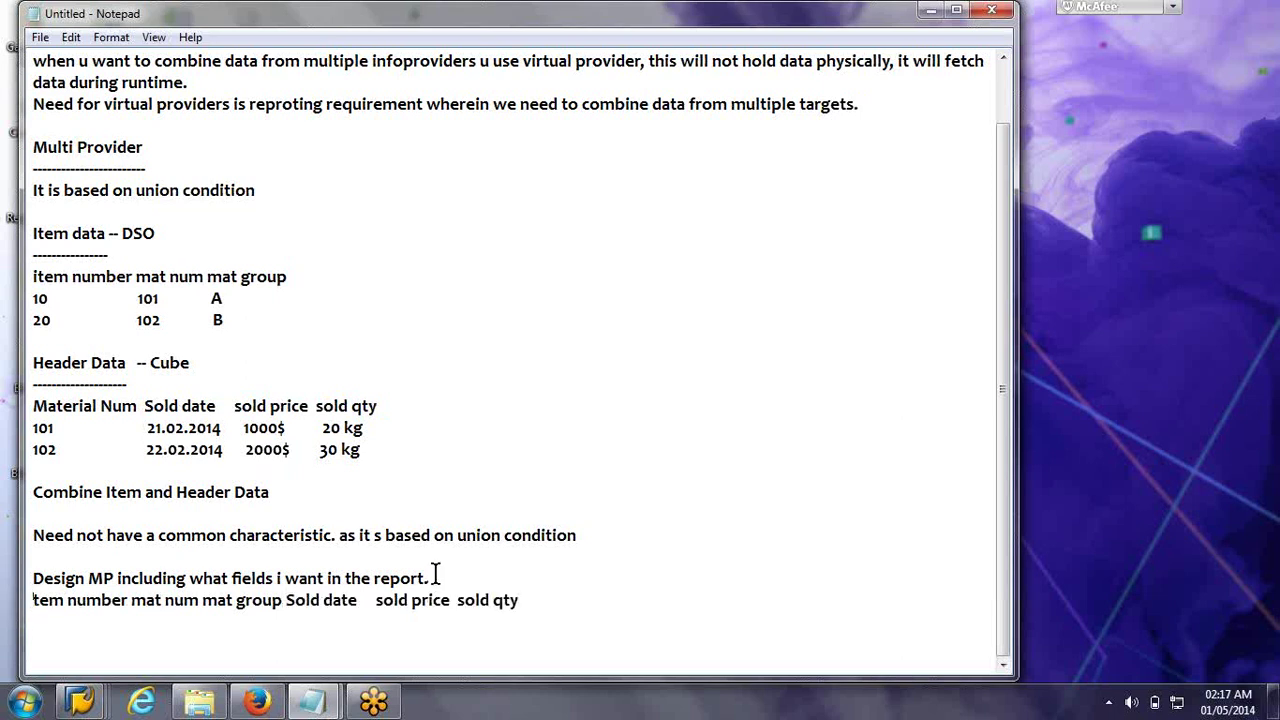
{"action": "type", "text": "I"}
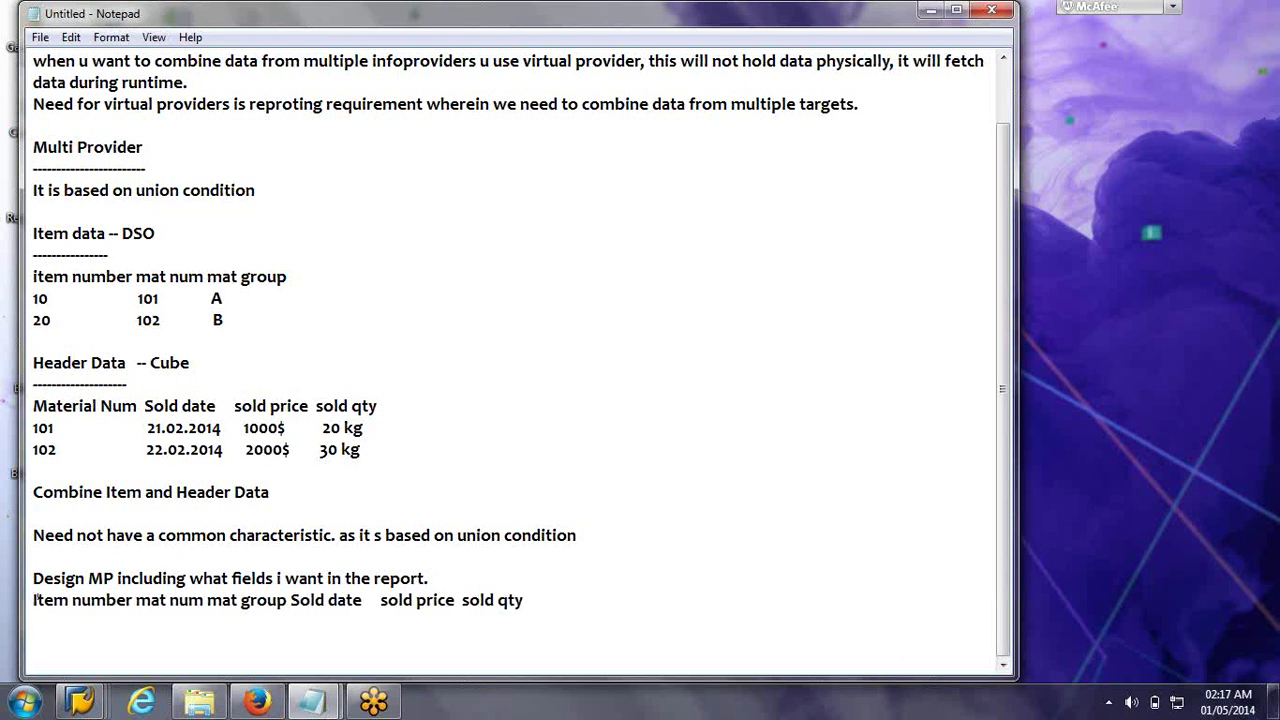
{"action": "key", "text": "Left"}
{"action": "key", "text": "Return"}
Remove the extra spaces between Sold date and sold price in the field list
{"action": "scroll", "coordinate": [470, 535], "scroll_direction": "down", "scroll_amount": 1}
{"action": "left_click", "coordinate": [381, 598]}
{"action": "key", "text": "BackSpace"}
{"action": "key", "text": "BackSpace"}
{"action": "key", "text": "BackSpace"}
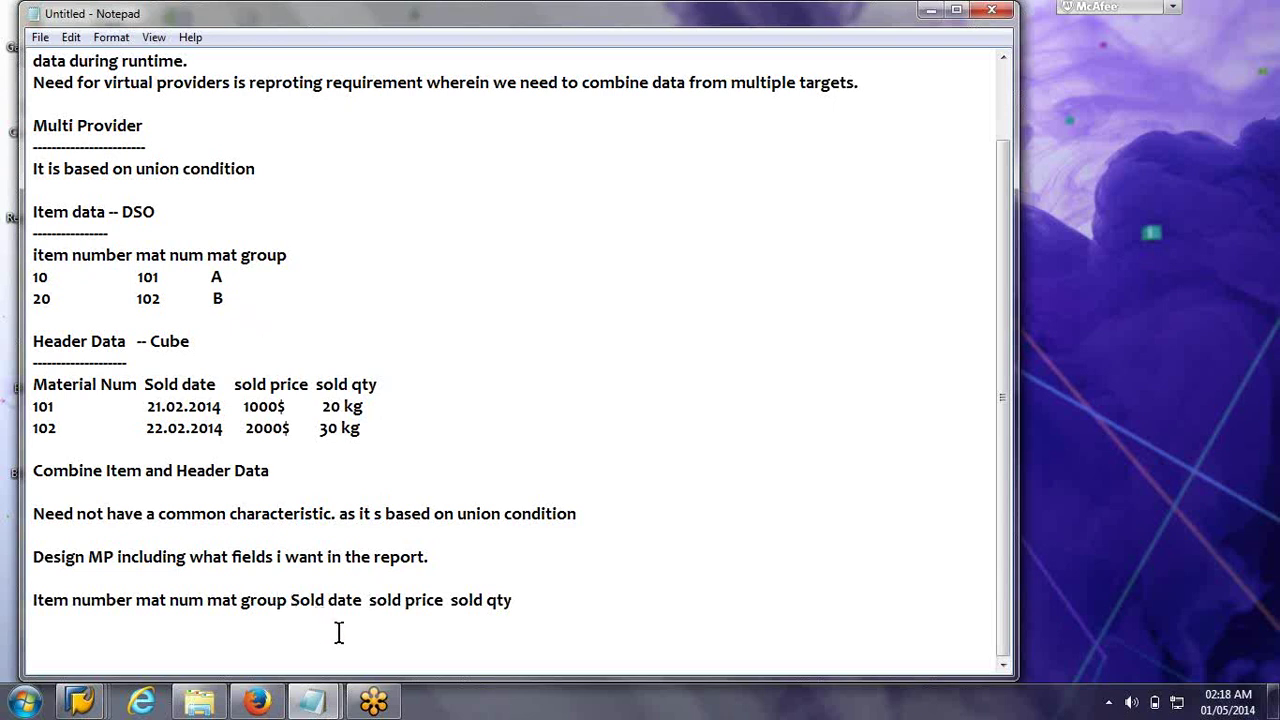
{"action": "left_click_drag", "start_coordinate": [375, 600], "coordinate": [425, 588]}
{"action": "key", "text": "shift+Home"}
{"action": "left_click_drag", "start_coordinate": [514, 600], "coordinate": [368, 598]}
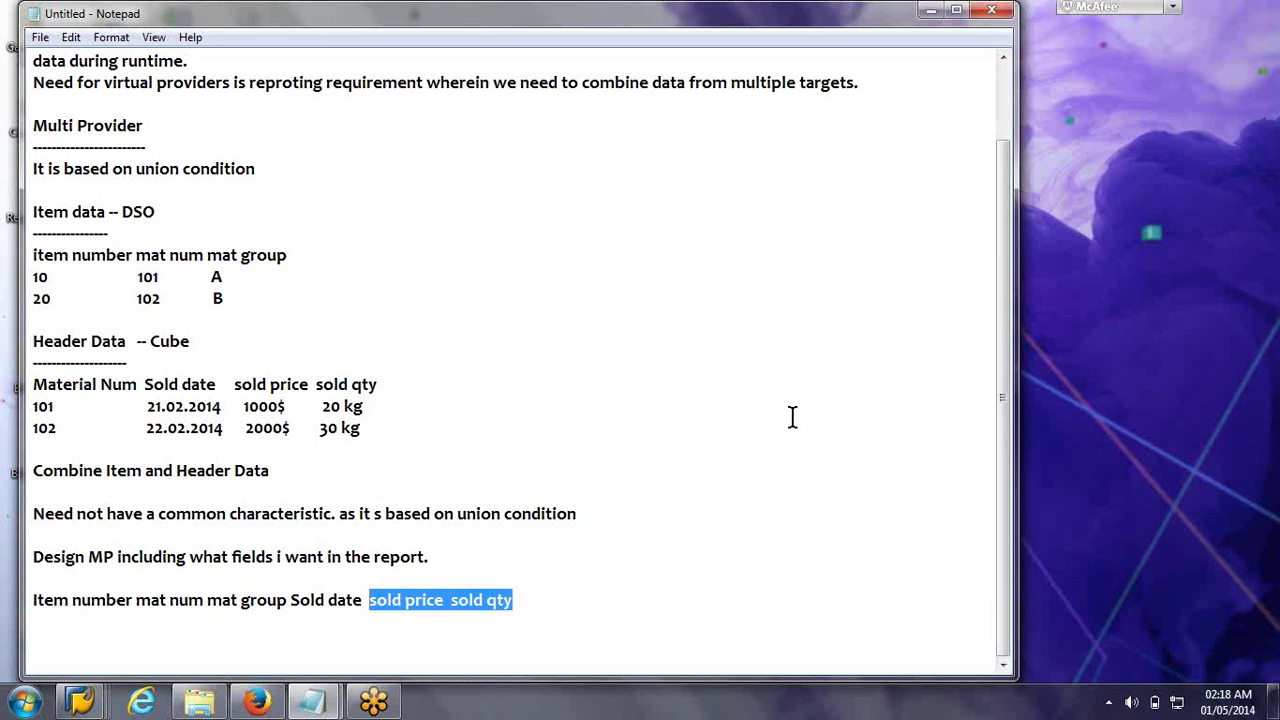
{"action": "left_click", "coordinate": [565, 585]}
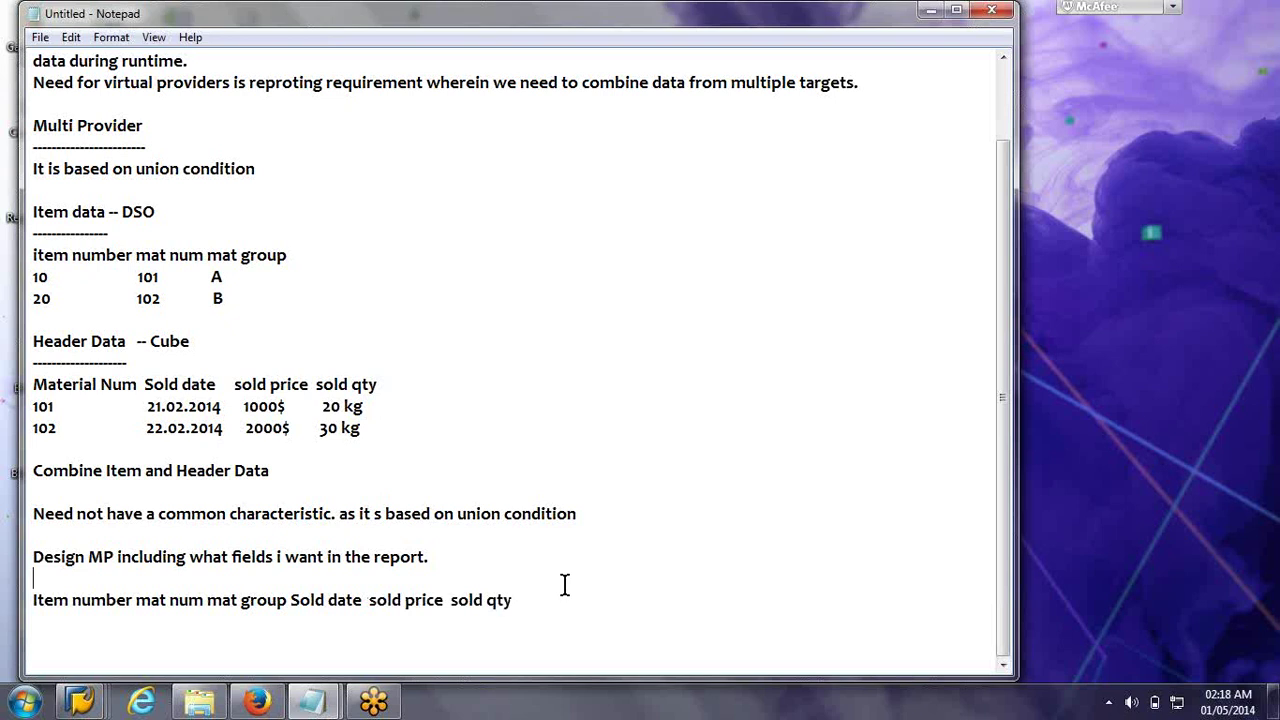
Write "BW is also used for forecasting data" below the field list, after a blank line
{"action": "left_click", "coordinate": [527, 607]}
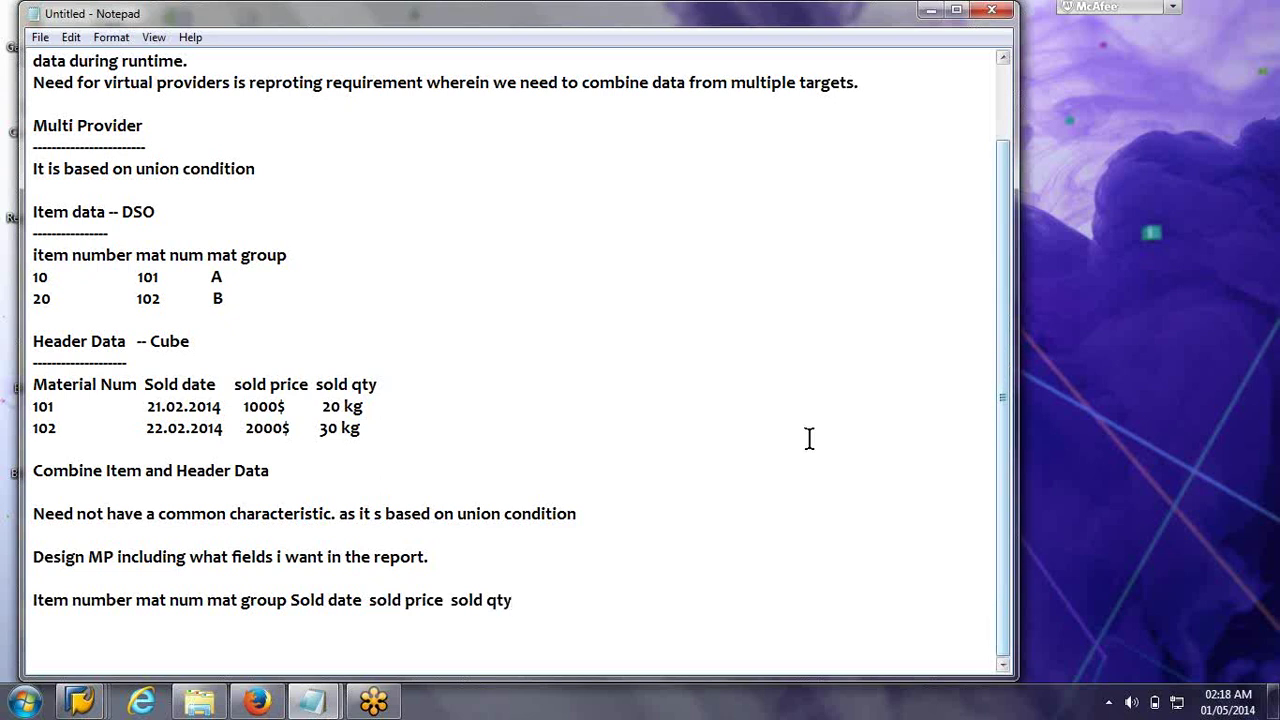
{"action": "key", "text": "Return"}
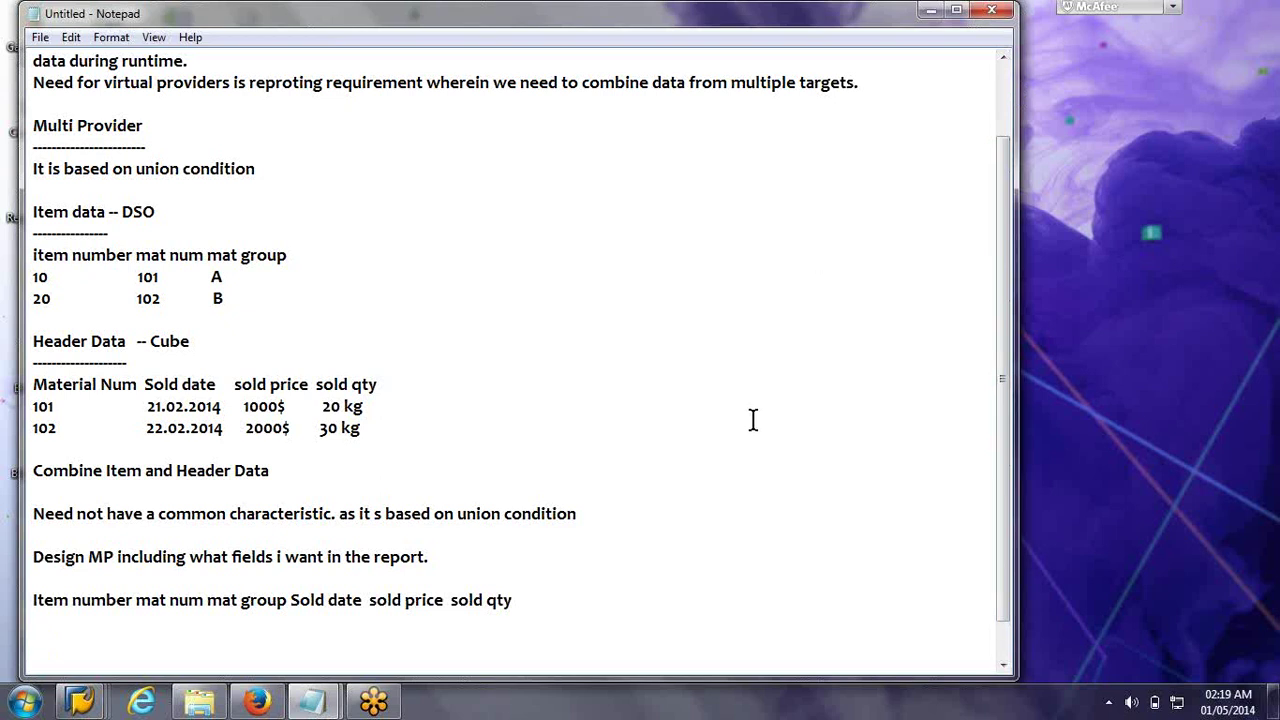
{"action": "type", "text": "BW is also used for forecasting data"}
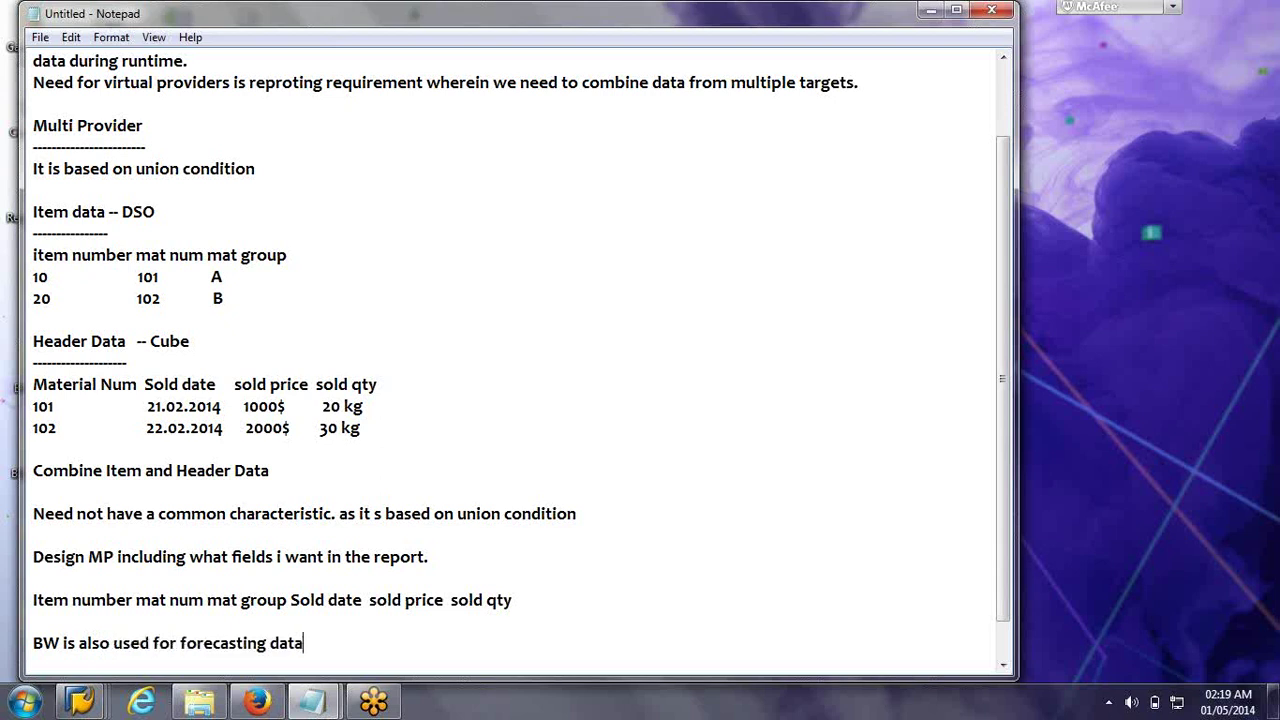
{"action": "type", "text": "."}
{"action": "key", "text": "Return"}
{"action": "key", "text": "BackSpace"}
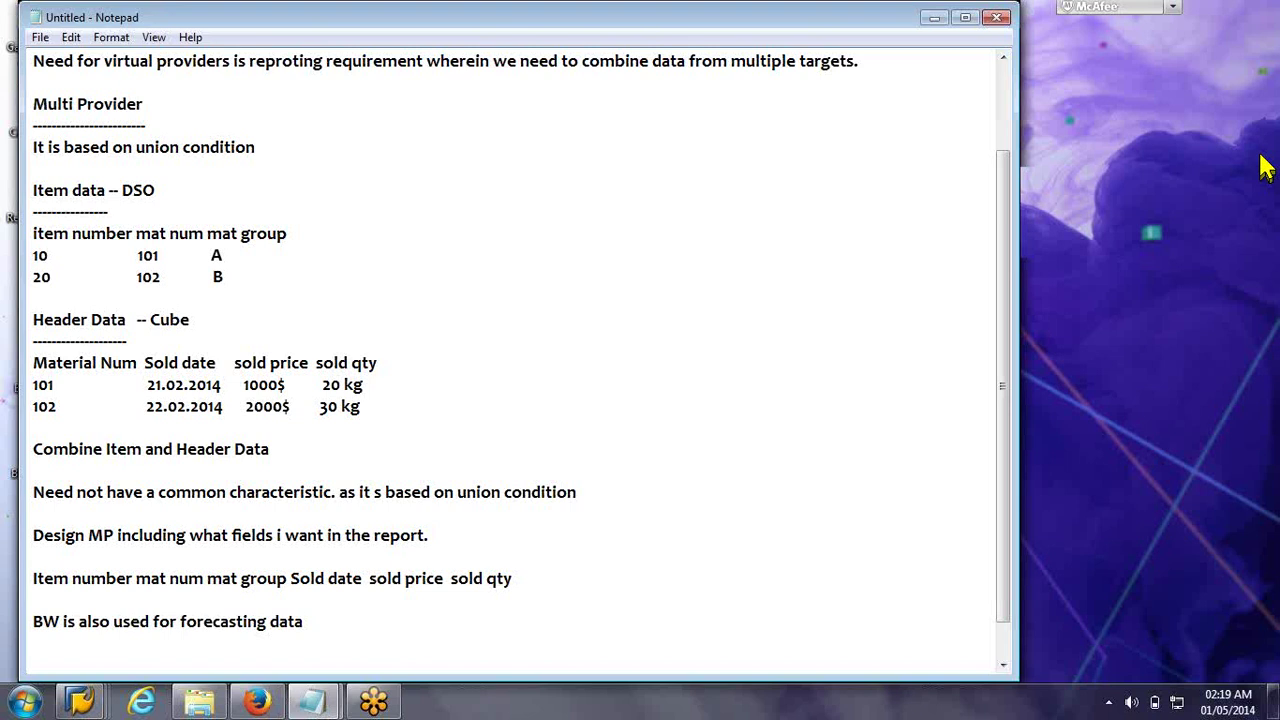
Add the lines "actual data" and "plan data" below the forecasting line, after a blank line
{"action": "left_click", "coordinate": [1260, 154]}
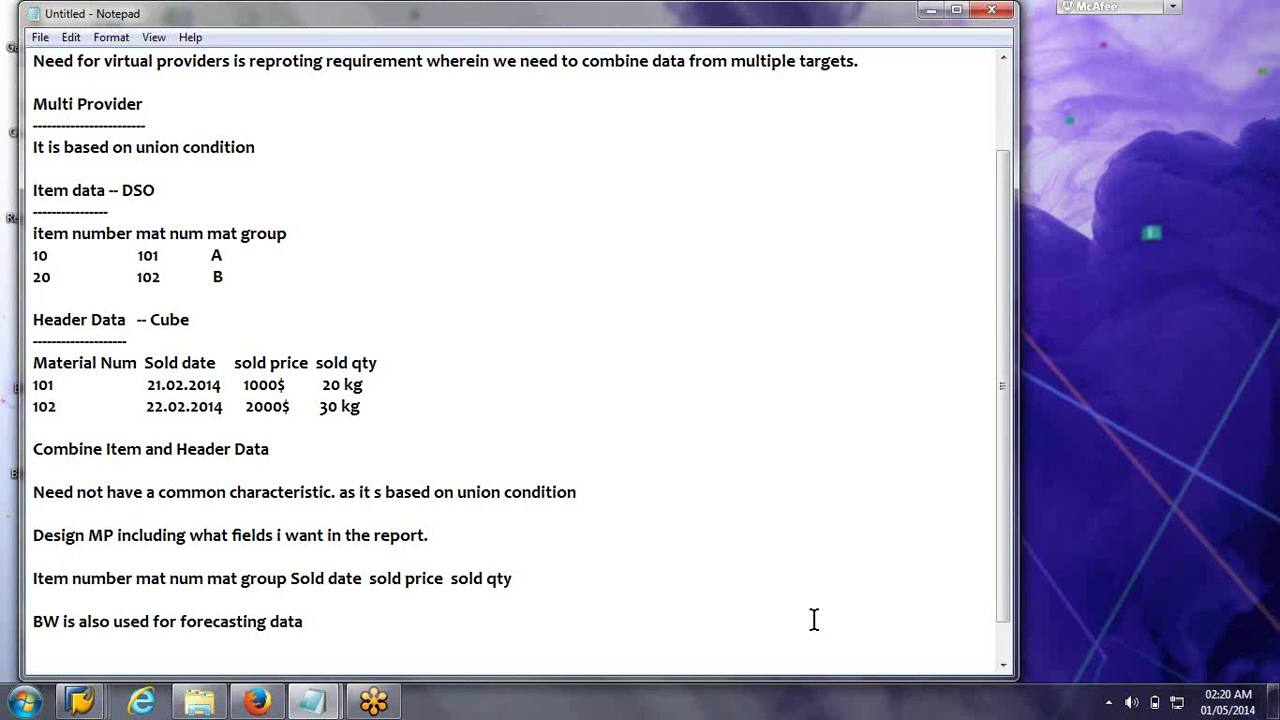
{"action": "key", "text": "Return"}
{"action": "type", "text": "ac"}
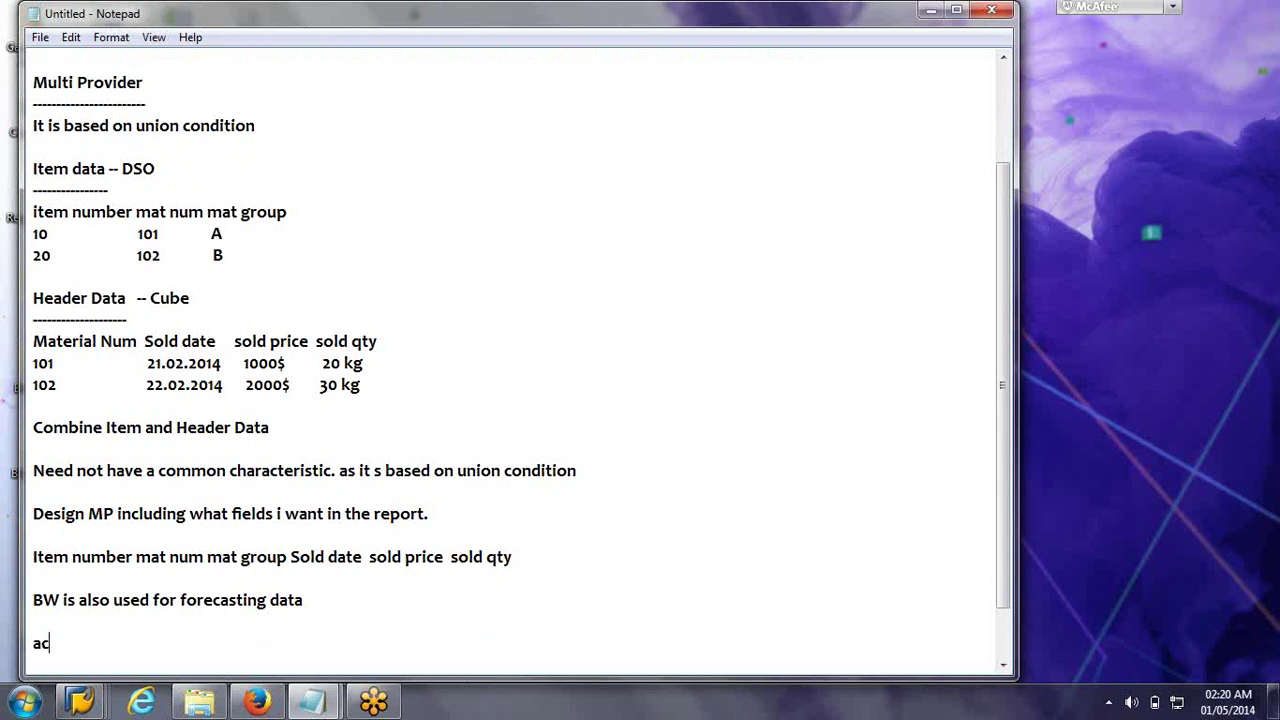
{"action": "type", "text": "tual data"}
{"action": "key", "text": "Return"}
{"action": "type", "text": "plan data"}
Append "-- real transactional data -- we get from r/3 or ECC" to the actual data line
{"action": "key", "text": "Up"}
{"action": "key", "text": "End"}
{"action": "type", "text": "-- real transactional data -- we get from r/3 or ECC"}
Append "-- the forecasted data is called plan data" to the plan data line
{"action": "key", "text": "Down"}
{"action": "type", "text": "-- the forecast"}
{"action": "type", "text": "ed data is"}
{"action": "type", "text": " calle"}
{"action": "type", "text": "d"}
{"action": "type", "text": " plan da"}
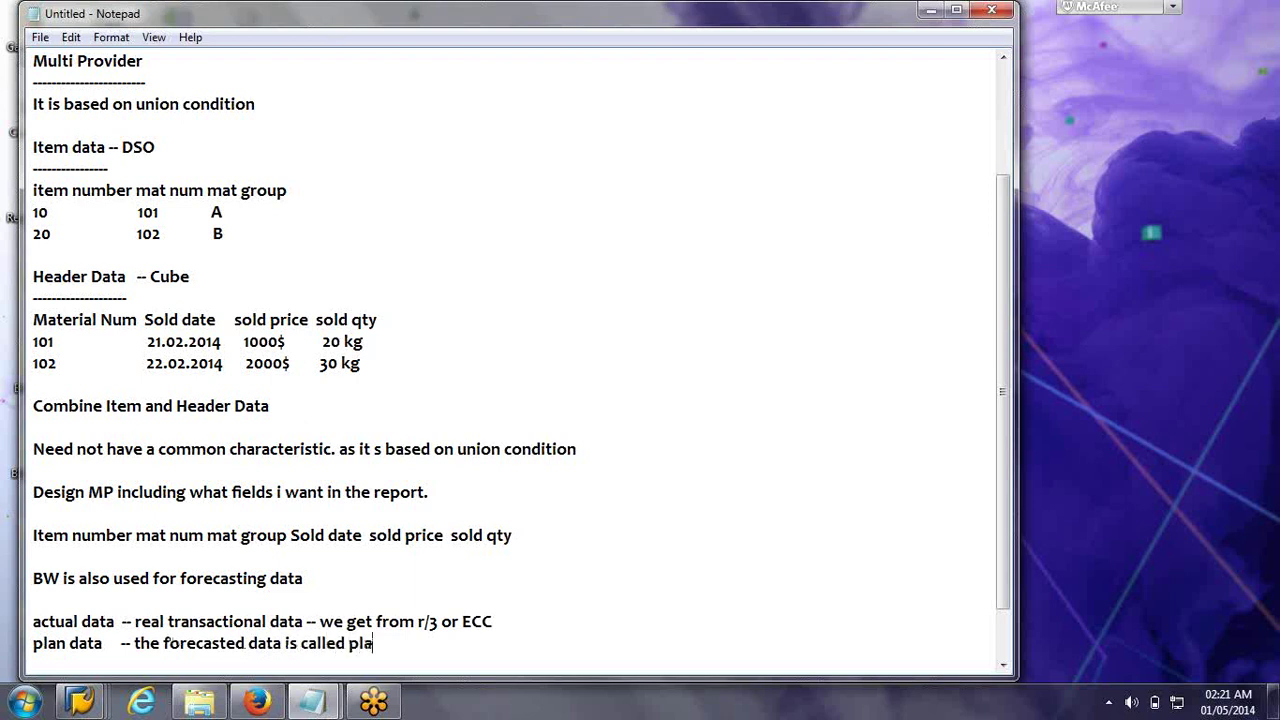
{"action": "type", "text": "ta"}
Write "companies use IP -integrated Planning to do the planning / forecasting" below the plan data line, after a blank line
{"action": "left_click_drag", "start_coordinate": [1003, 578], "coordinate": [1008, 606]}
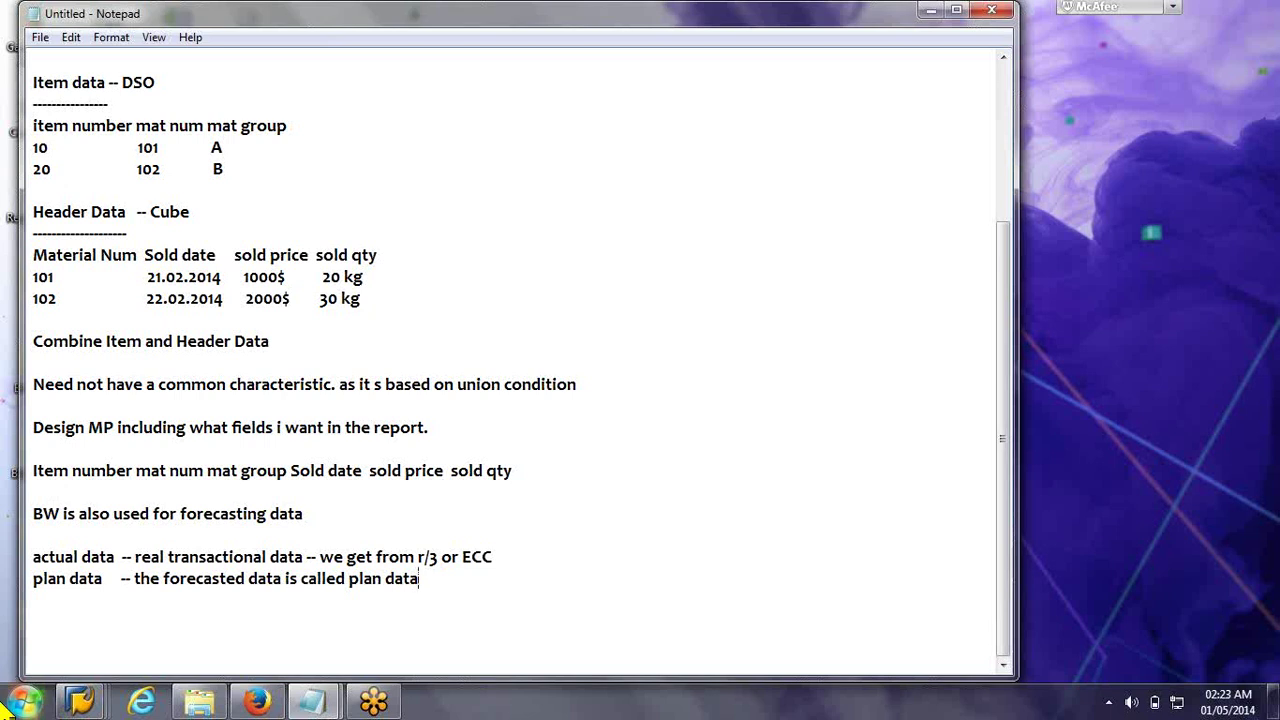
{"action": "key", "text": "Return"}
{"action": "key", "text": "Return"}
{"action": "type", "text": "compan"}
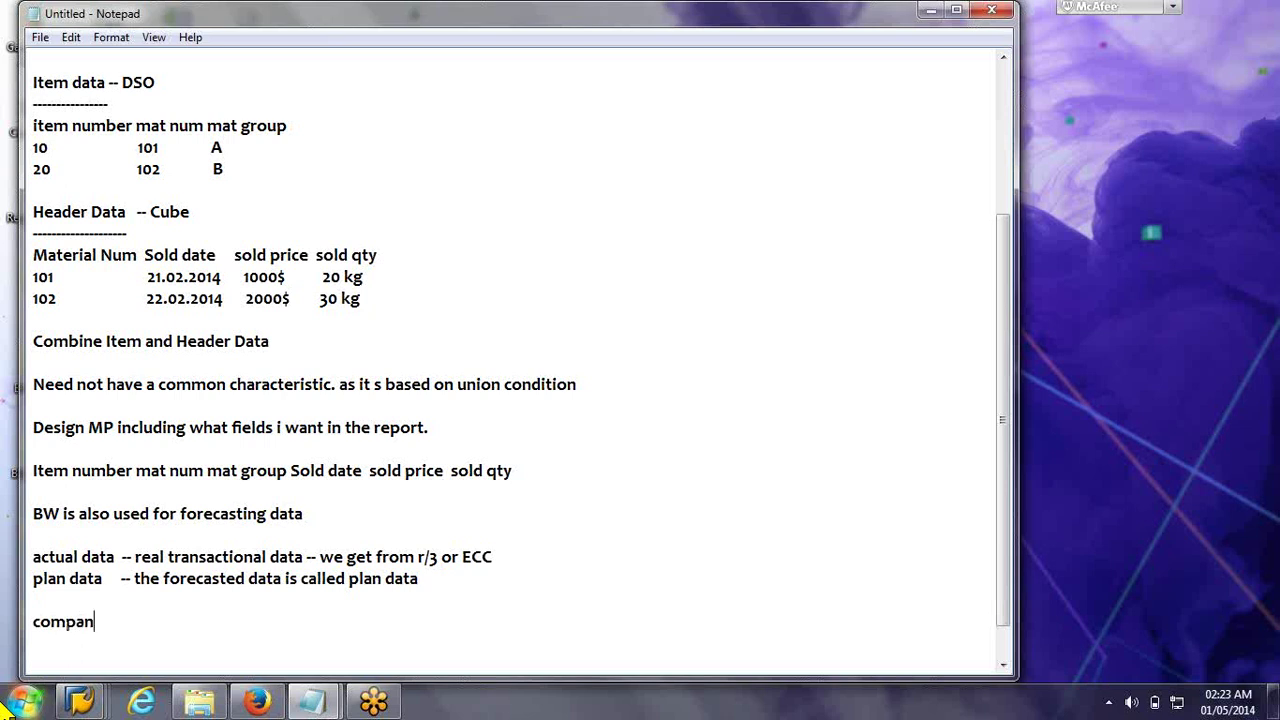
{"action": "type", "text": "ies use IP -integrated Planning to do the"}
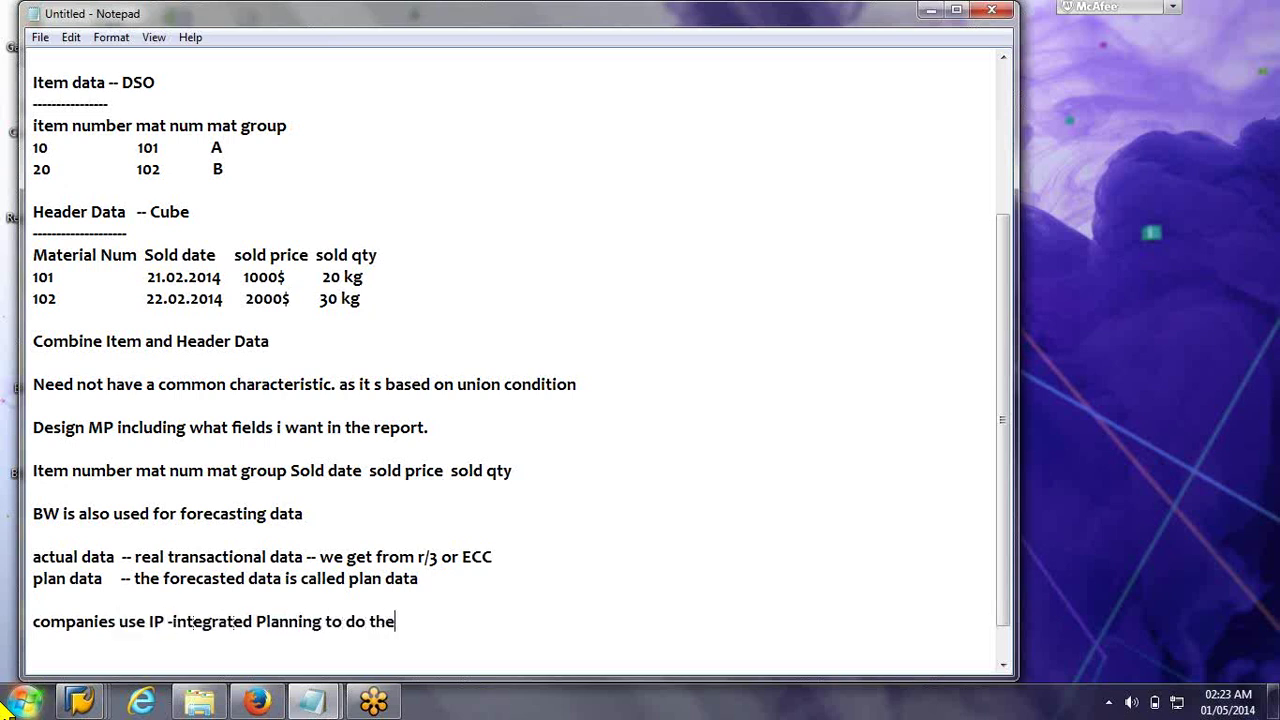
{"action": "type", "text": " planning / fore"}
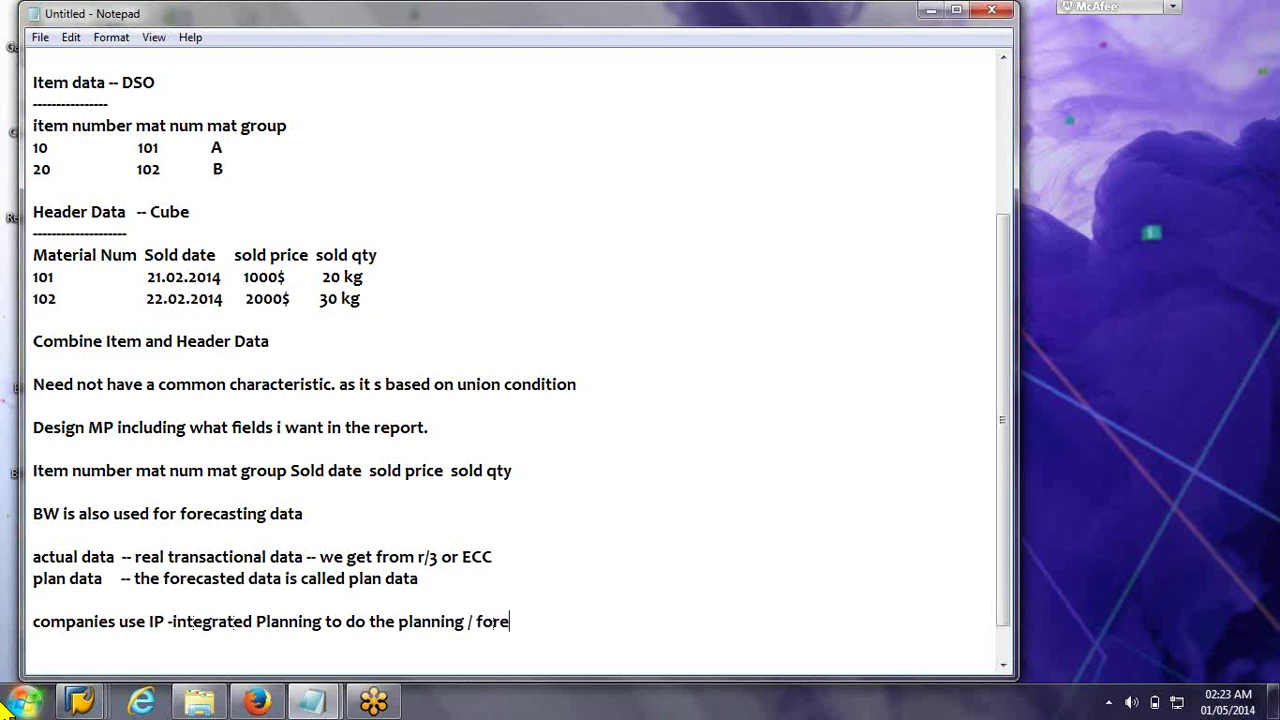
{"action": "type", "text": "casting"}
{"action": "key", "text": "Return"}
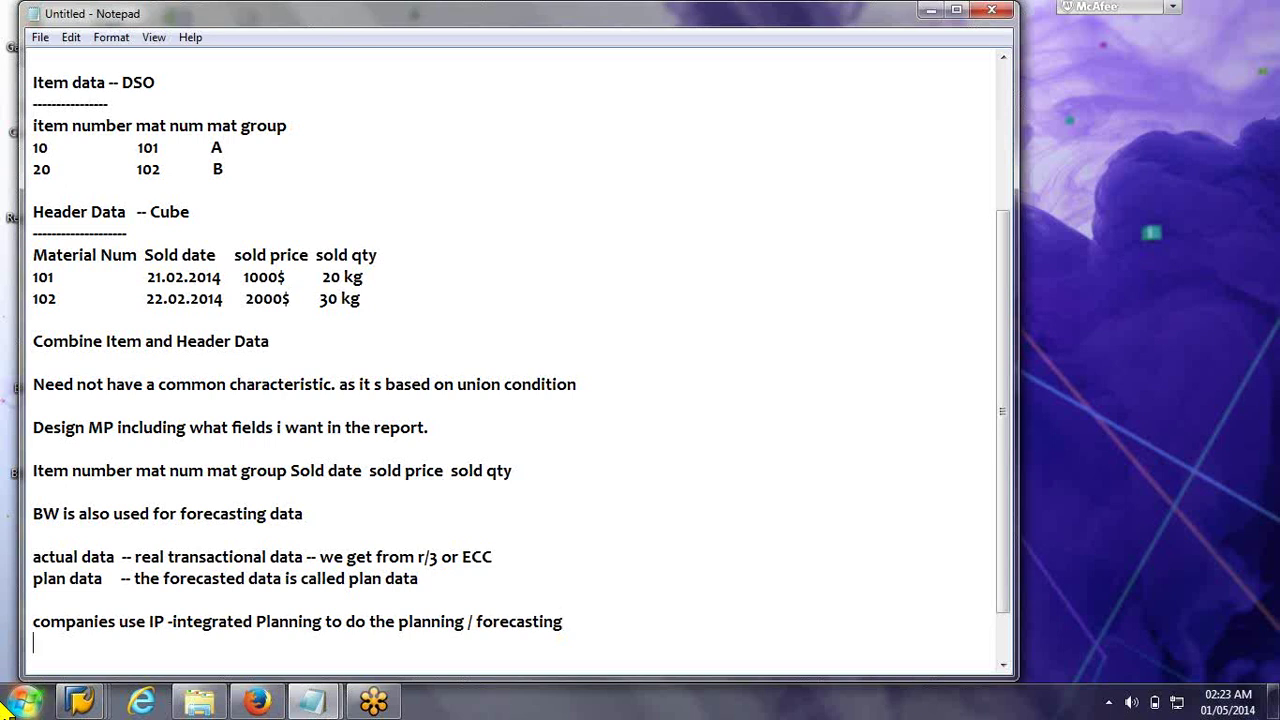
Write "actual data -- dtp" below the integrated Planning line, after a blank line
{"action": "key", "text": "Return"}
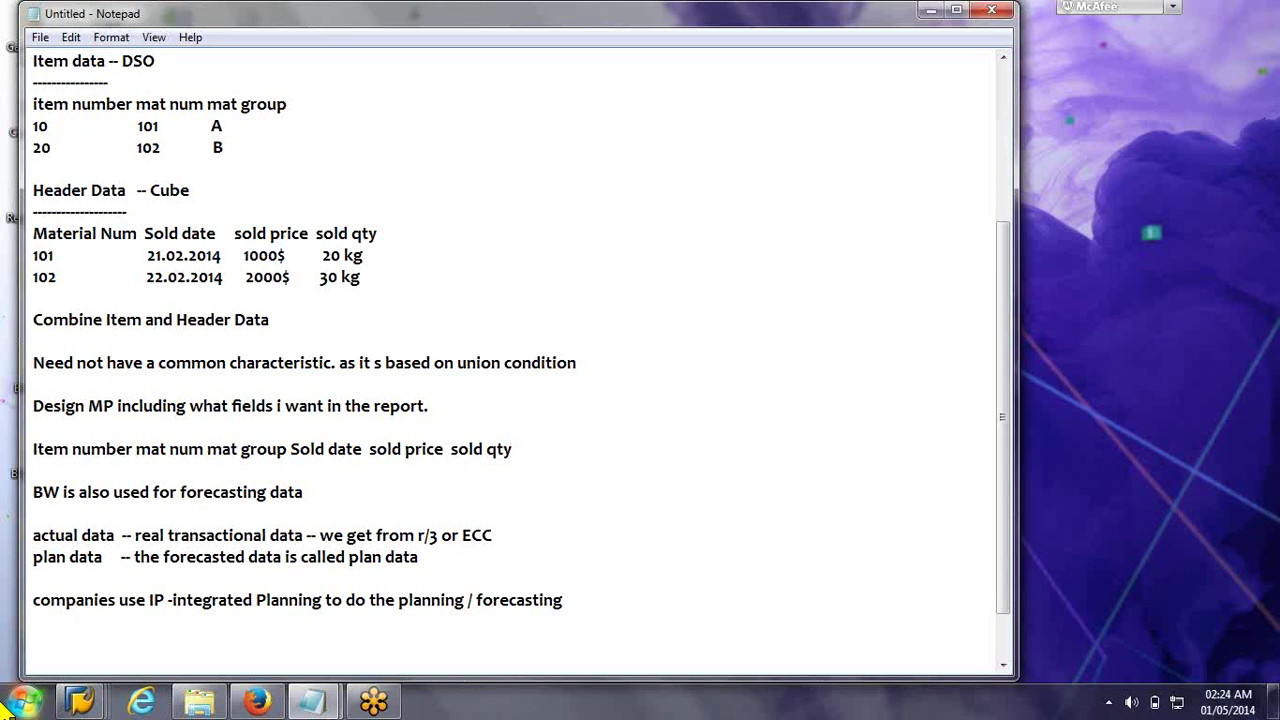
{"action": "key", "text": "Return"}
{"action": "key", "text": "Return"}
{"action": "type", "text": "actual data -- dtp"}
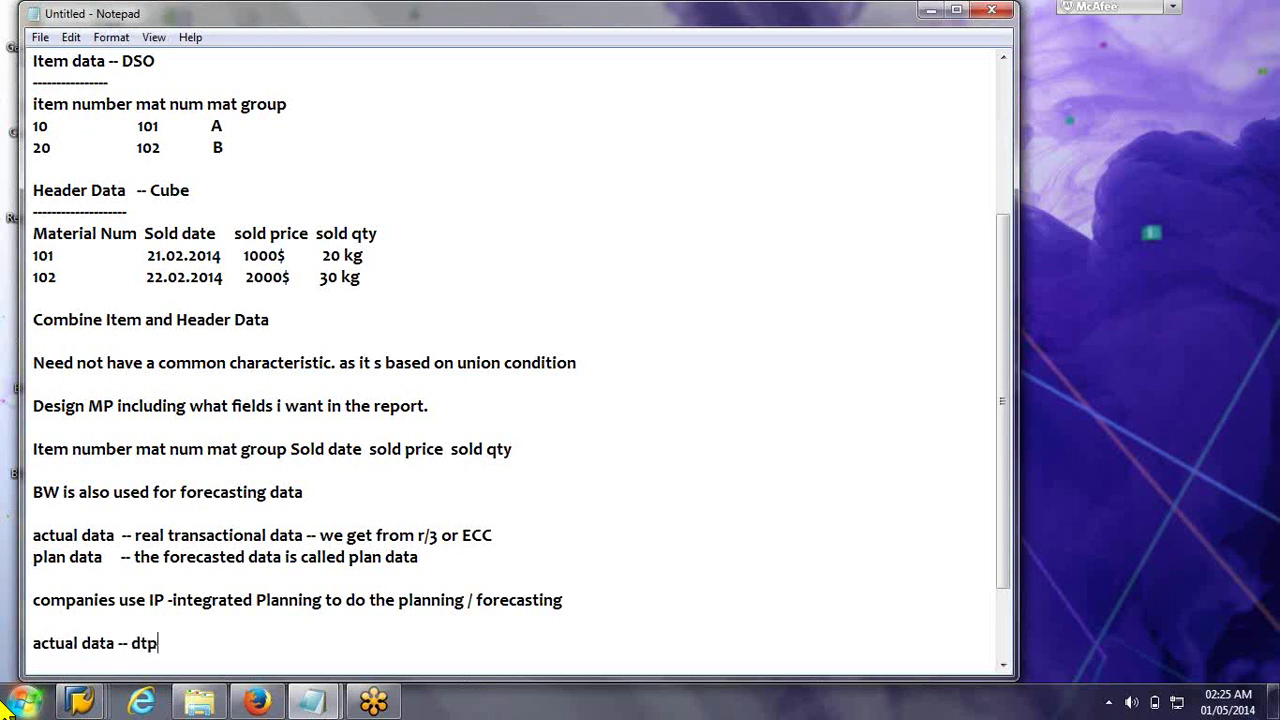
Write "plan data -- also should be written back into same cube from the IP application" directly below the dtp line
{"action": "key", "text": "Return"}
{"action": "type", "text": "plan data -- also should be r"}
{"action": "key", "text": "BackSpace"}
{"action": "type", "text": "wr"}
{"action": "type", "text": "ten b"}
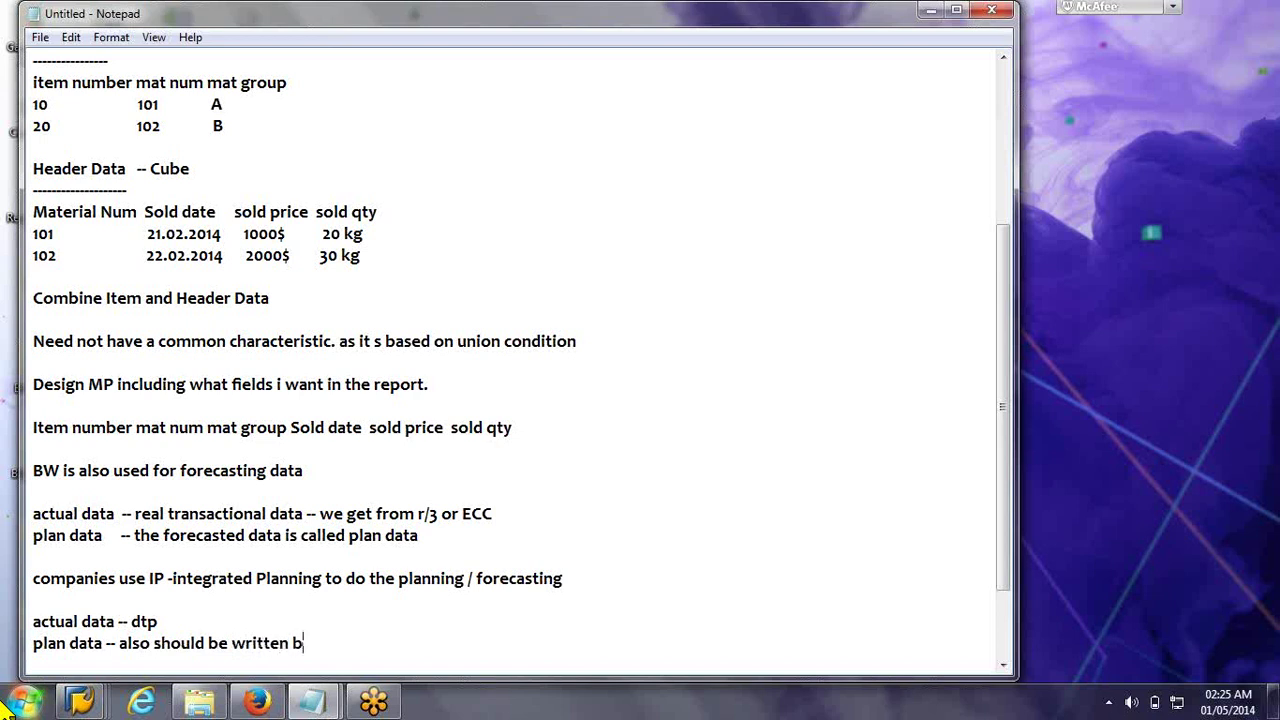
{"action": "type", "text": "ack into same cube fromt"}
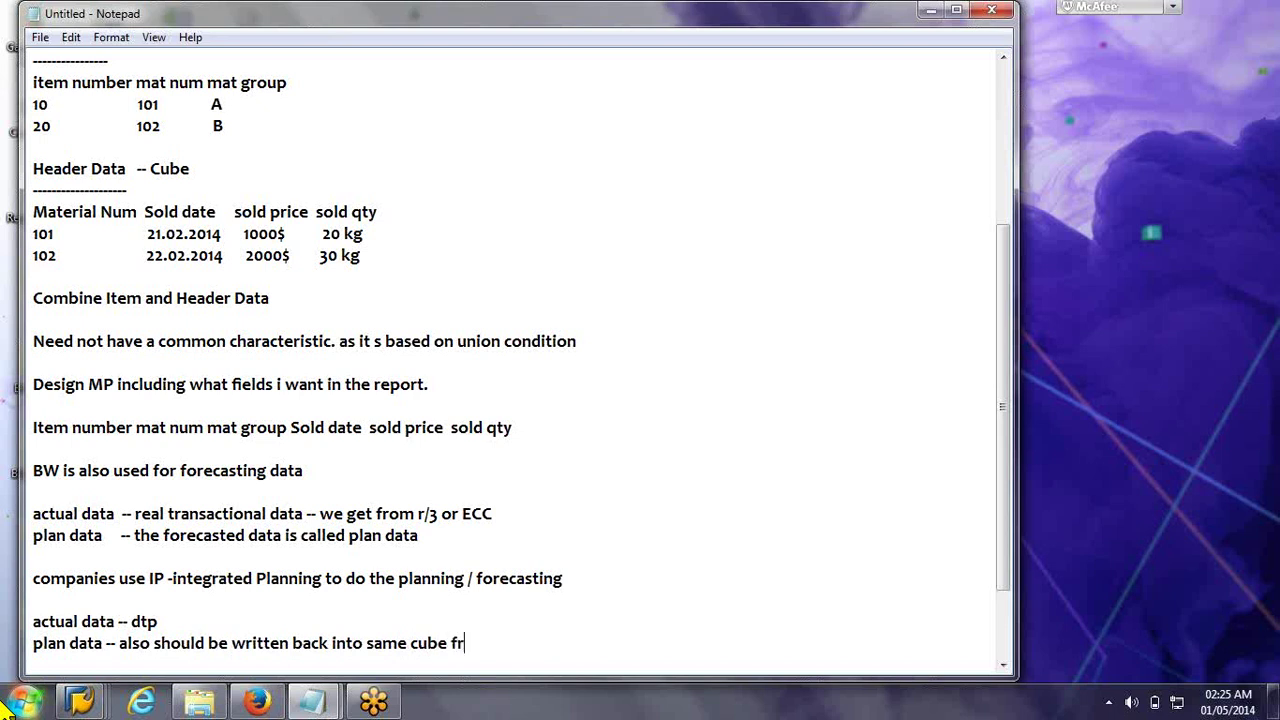
{"action": "key", "text": "BackSpace"}
{"action": "key", "text": "BackSpace"}
{"action": "type", "text": "the IP'apl"}
{"action": "type", "text": "ica"}
{"action": "key", "text": "BackSpace"}
{"action": "key", "text": "BackSpace"}
{"action": "key", "text": "BackSpace"}
{"action": "key", "text": "BackSpace"}
{"action": "type", "text": "pl"}
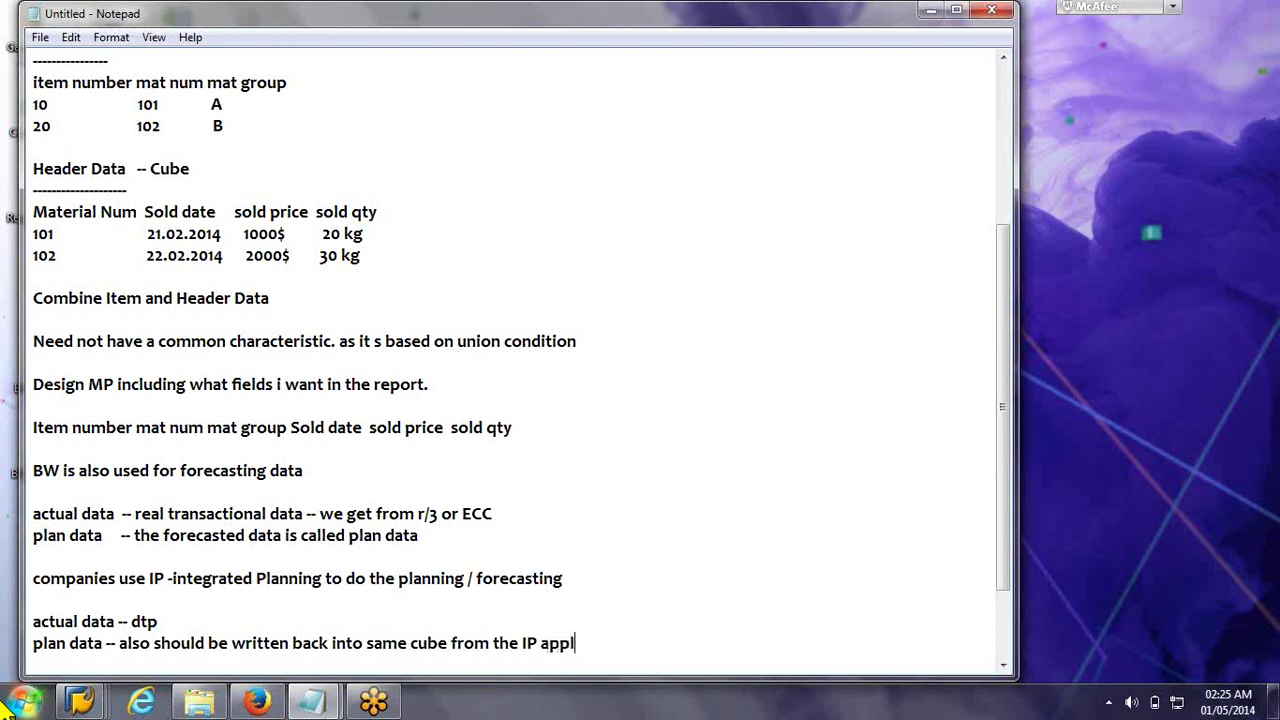
{"action": "type", "text": "ication"}
Write "to differentiate actual and plan data we use a field called value type -- 0vtype infoobject." as a new paragraph at the end
{"action": "key", "text": "Return"}
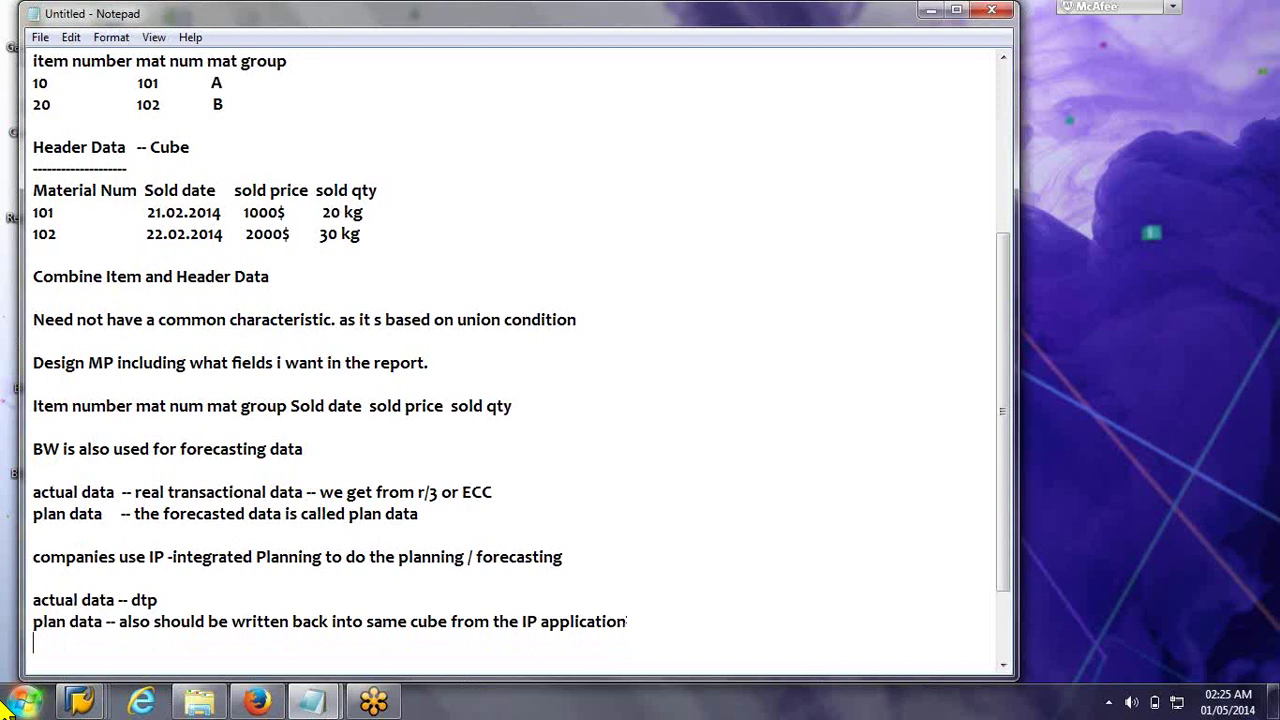
{"action": "key", "text": "Return"}
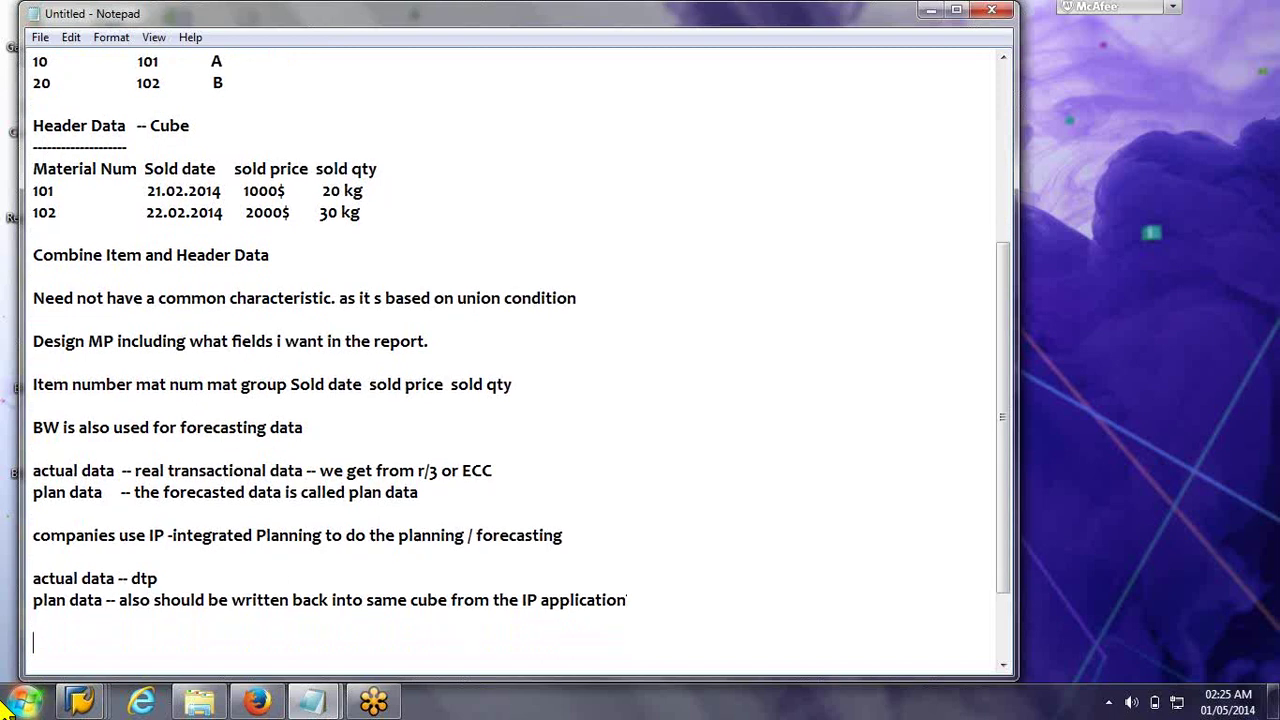
{"action": "key", "text": "Return"}
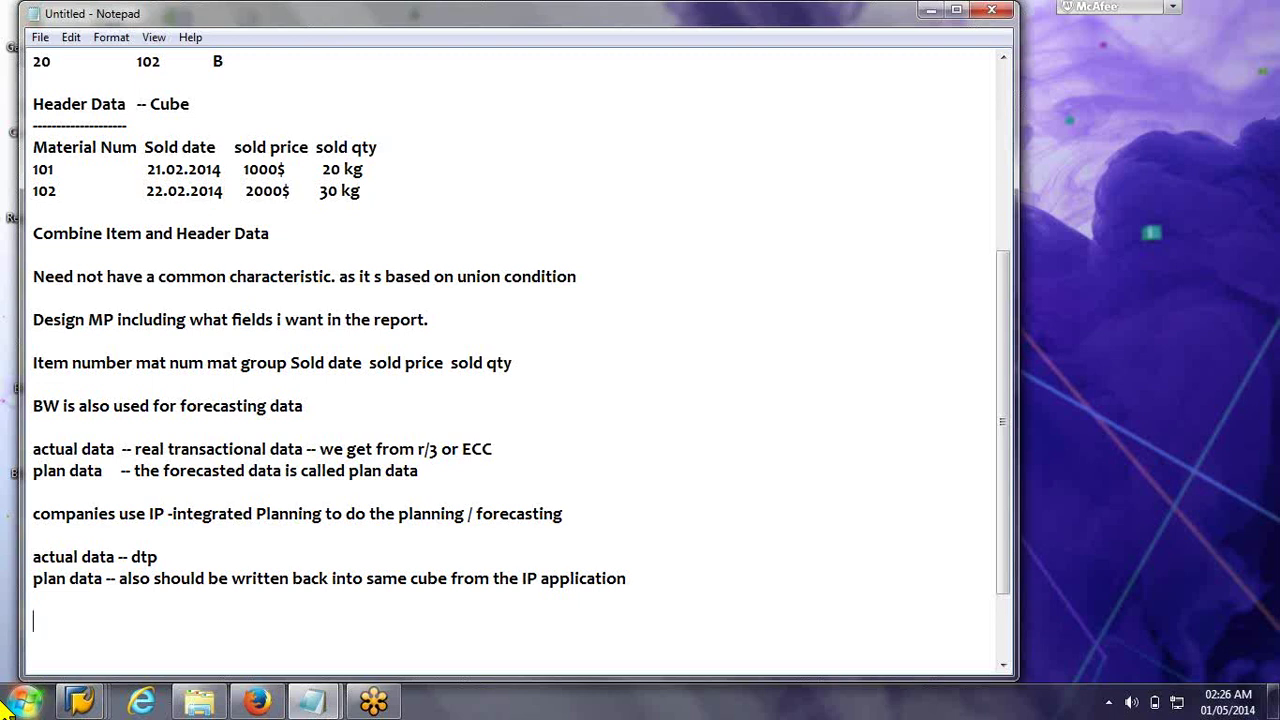
{"action": "type", "text": "to differentiate actua"}
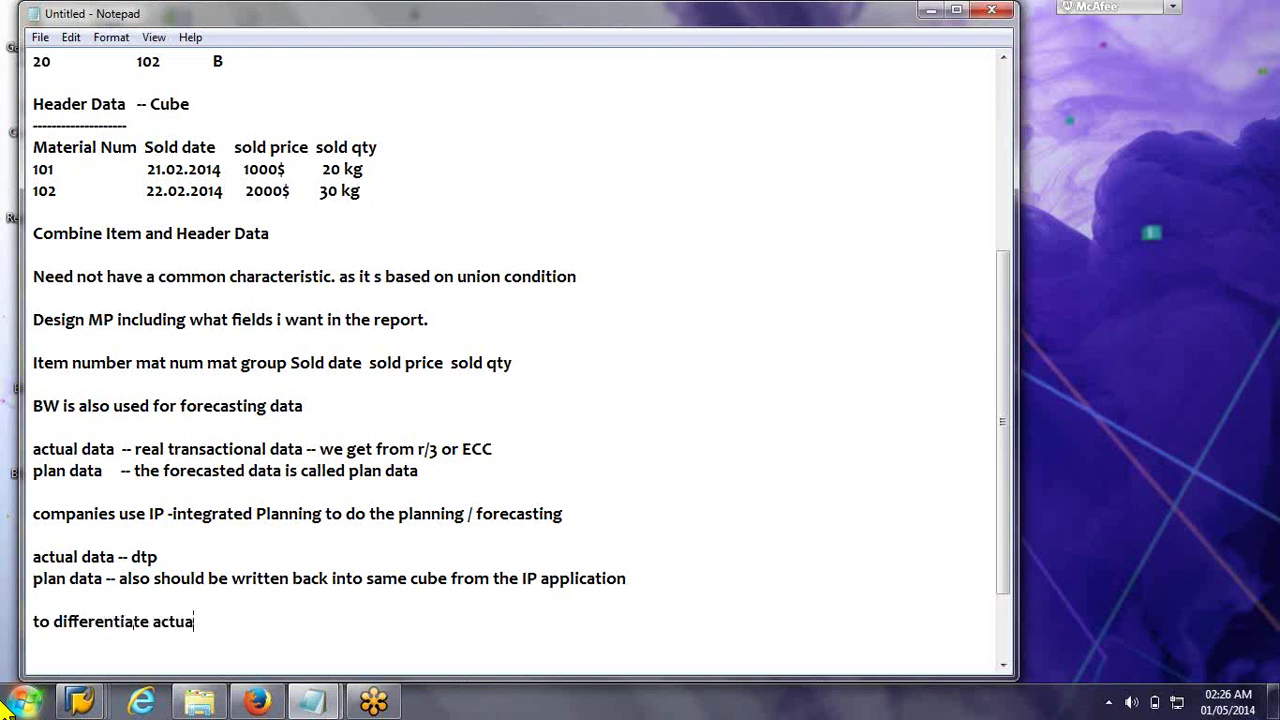
{"action": "type", "text": "l and plan data we use "}
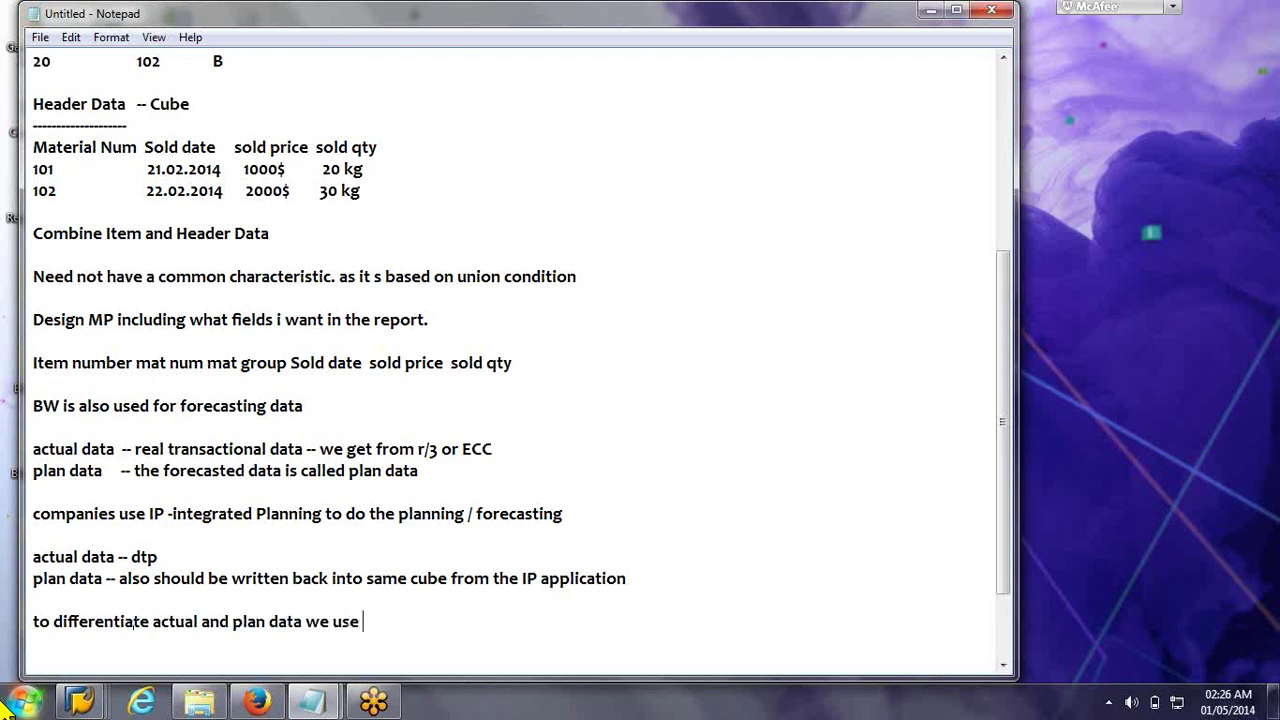
{"action": "type", "text": "a field called "}
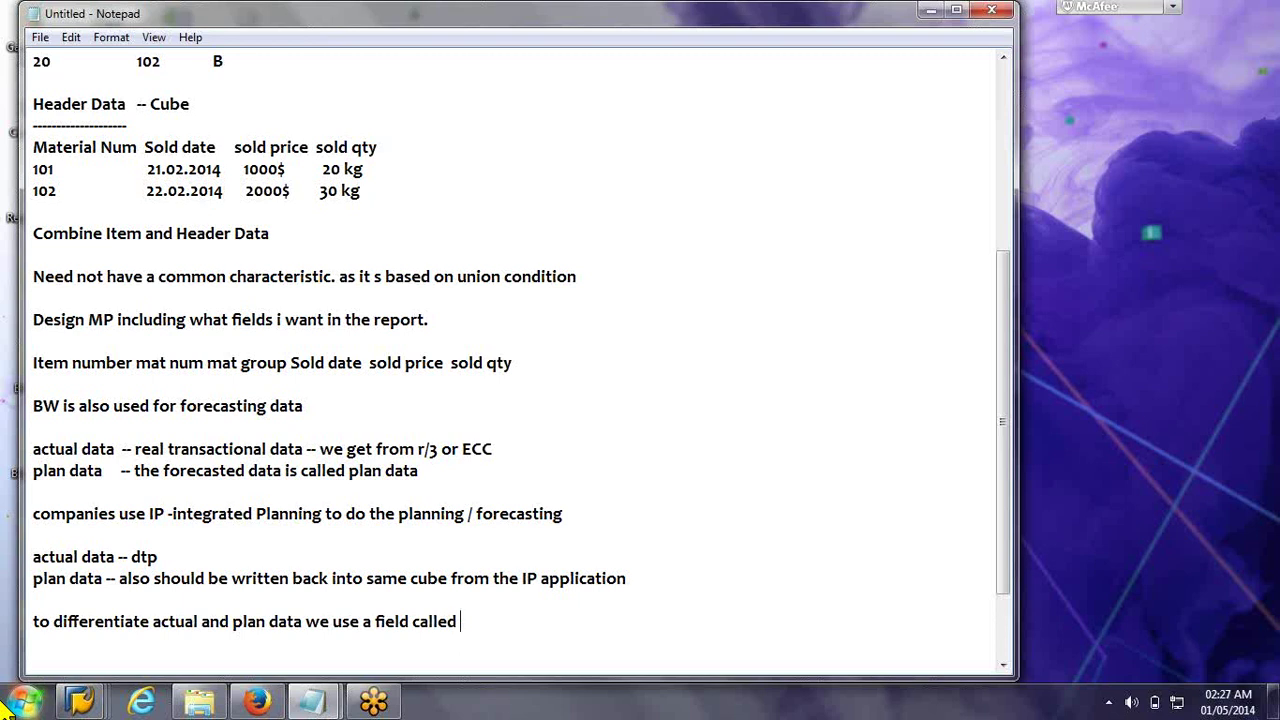
{"action": "type", "text": "value type -- 0vtype info"}
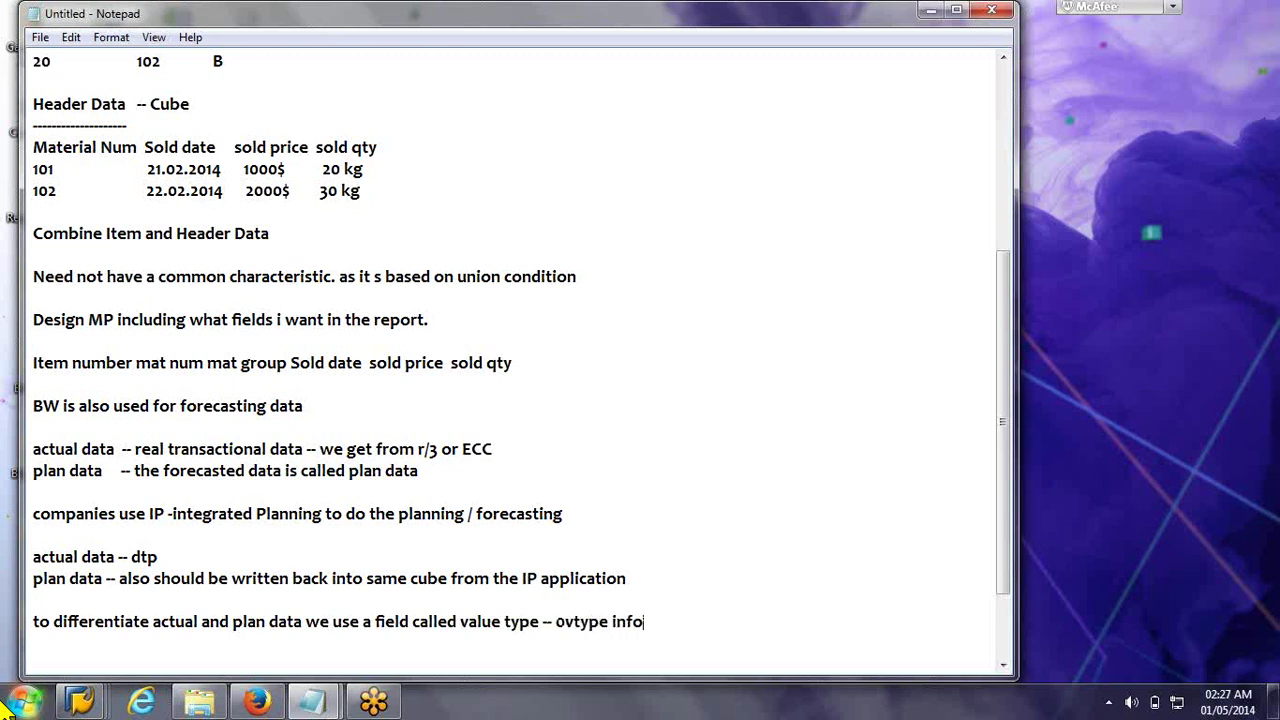
{"action": "type", "text": "object."}
Write "if 0vtype = 10 - actuald ata" below the value type sentence, after a blank line, and start a new line
{"action": "key", "text": "Return"}
{"action": "key", "text": "Return"}
{"action": "type", "text": "if ovty"}
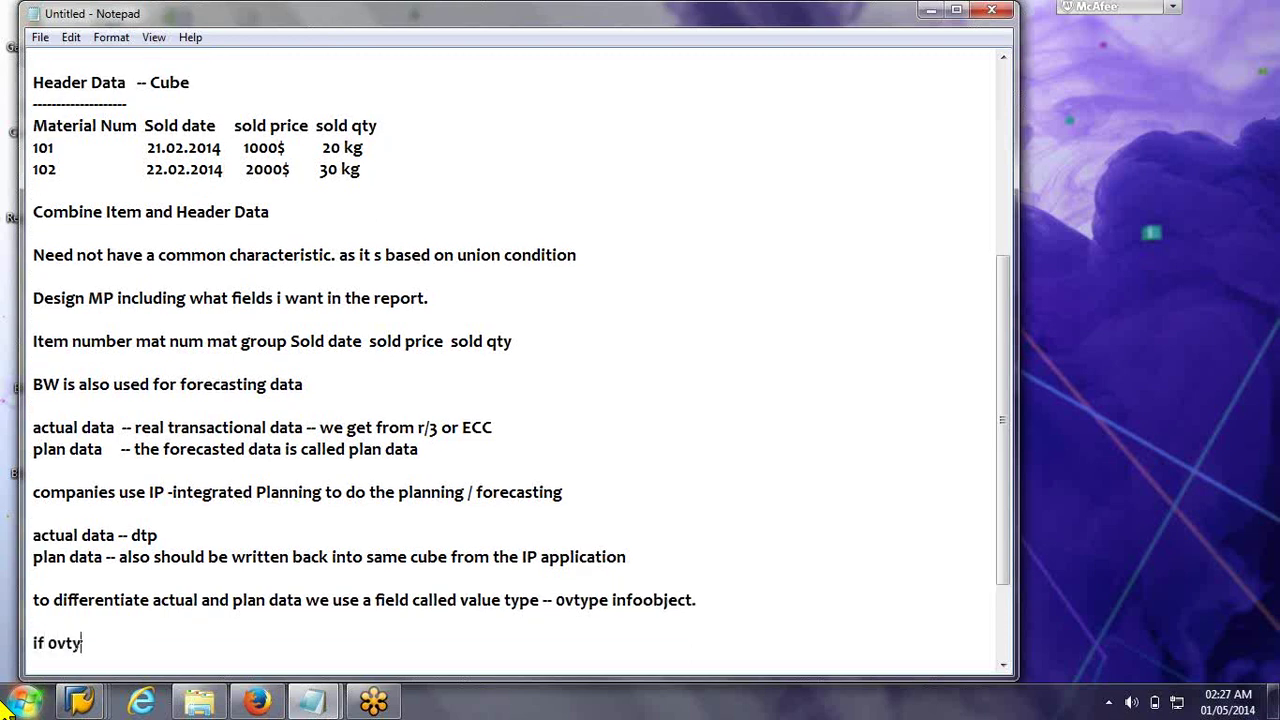
{"action": "type", "text": "pe = 10 - actuald ata"}
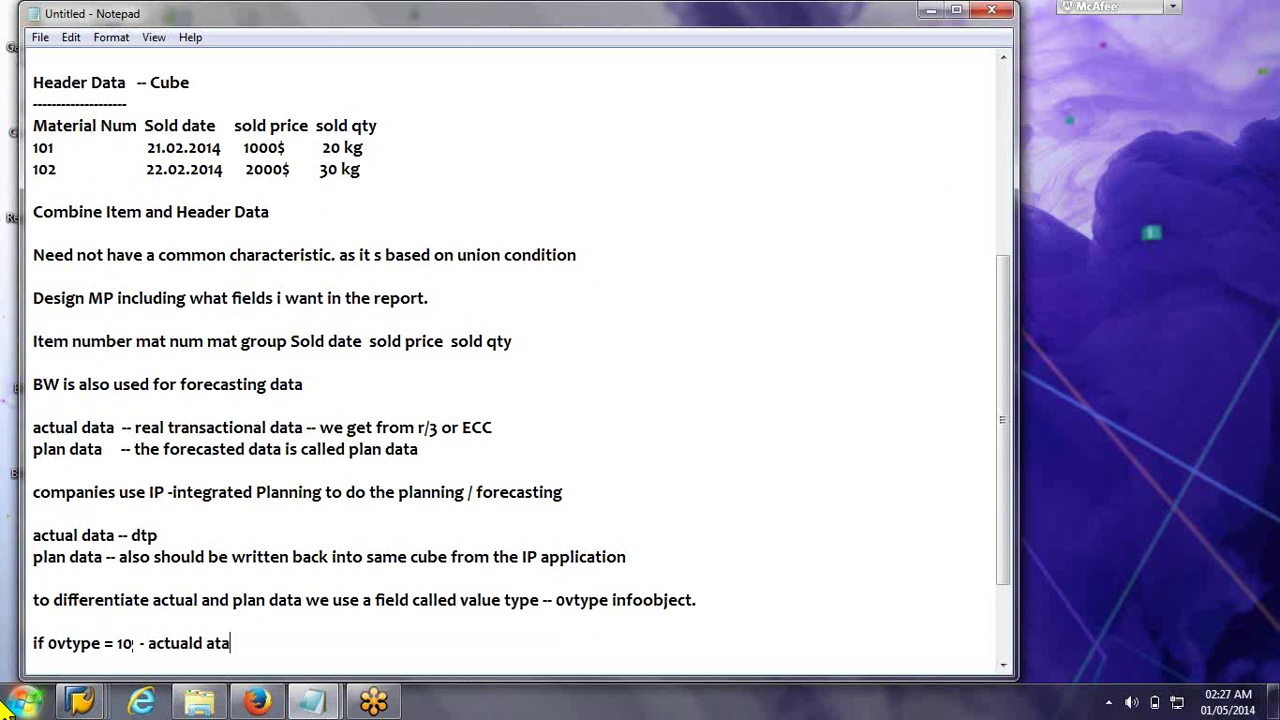
{"action": "key", "text": "Return"}
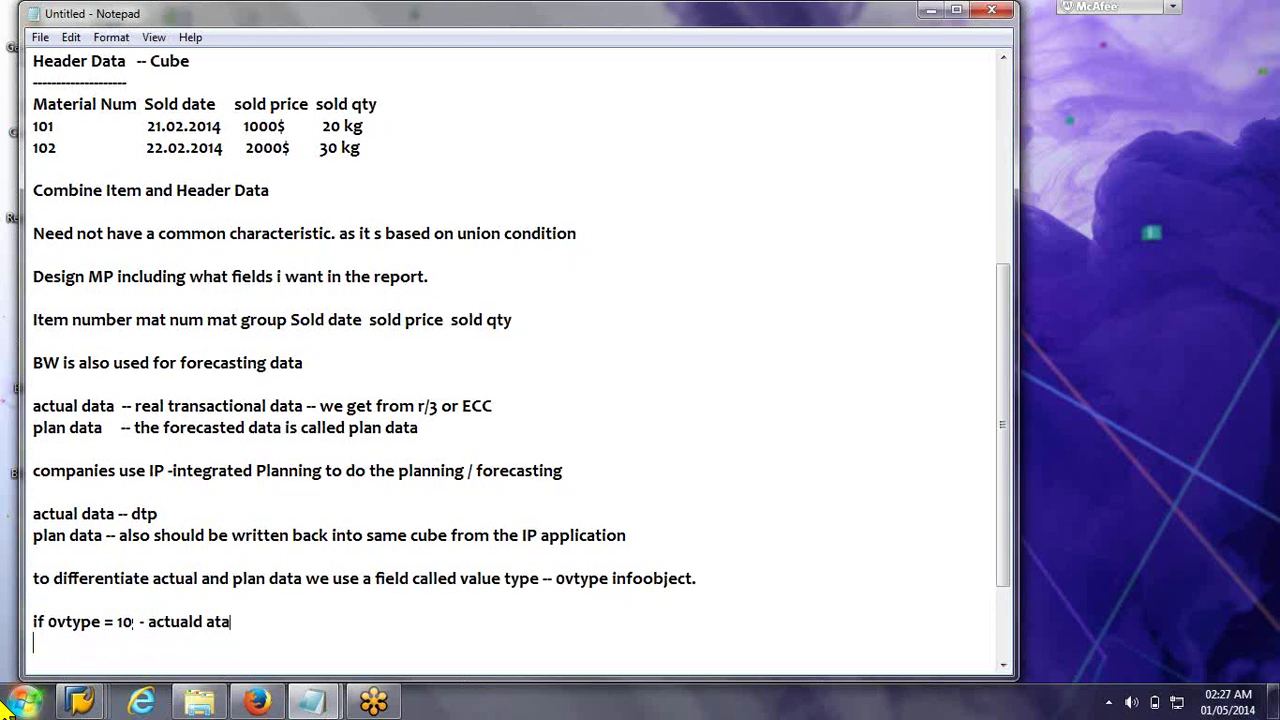
Correct "actuald ata" to "actual data" and write "0vtype = 20 - plan data" on the line below, followed by a blank line
{"action": "key", "text": "Right"}
{"action": "key", "text": "Delete"}
{"action": "type", "text": "0vtype = 2"}
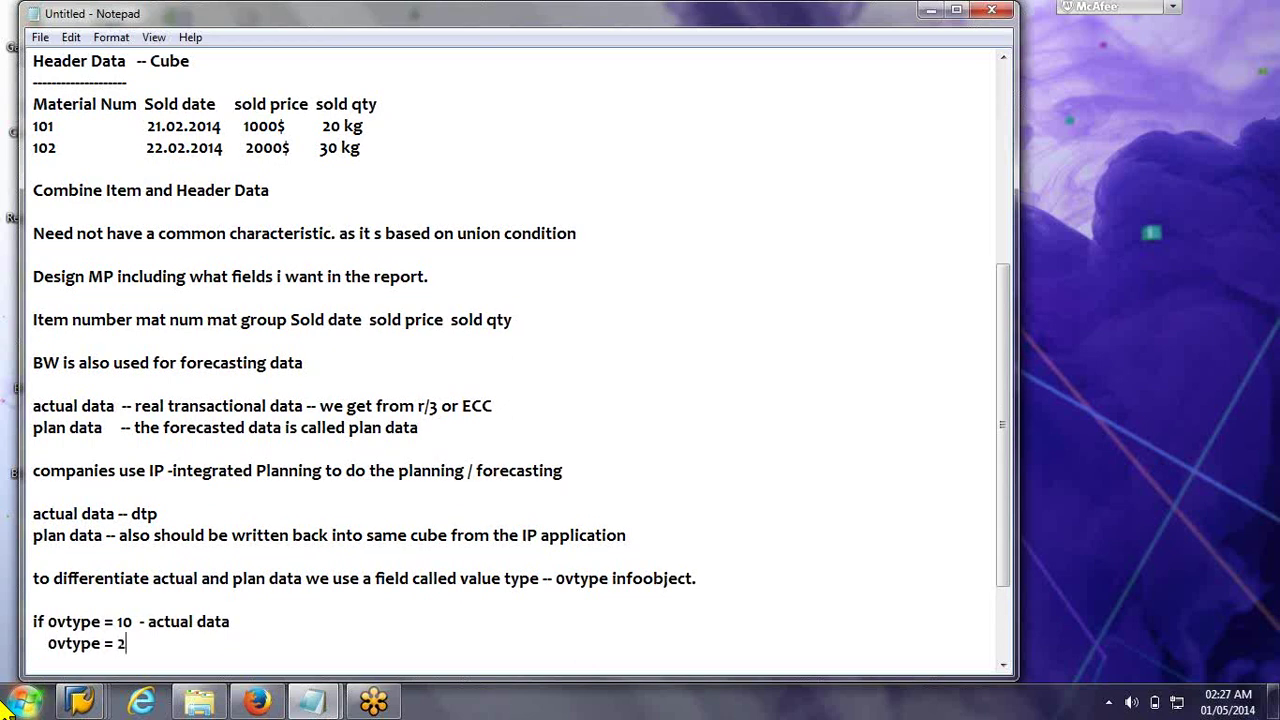
{"action": "type", "text": "0 - plan data"}
{"action": "key", "text": "Return"}
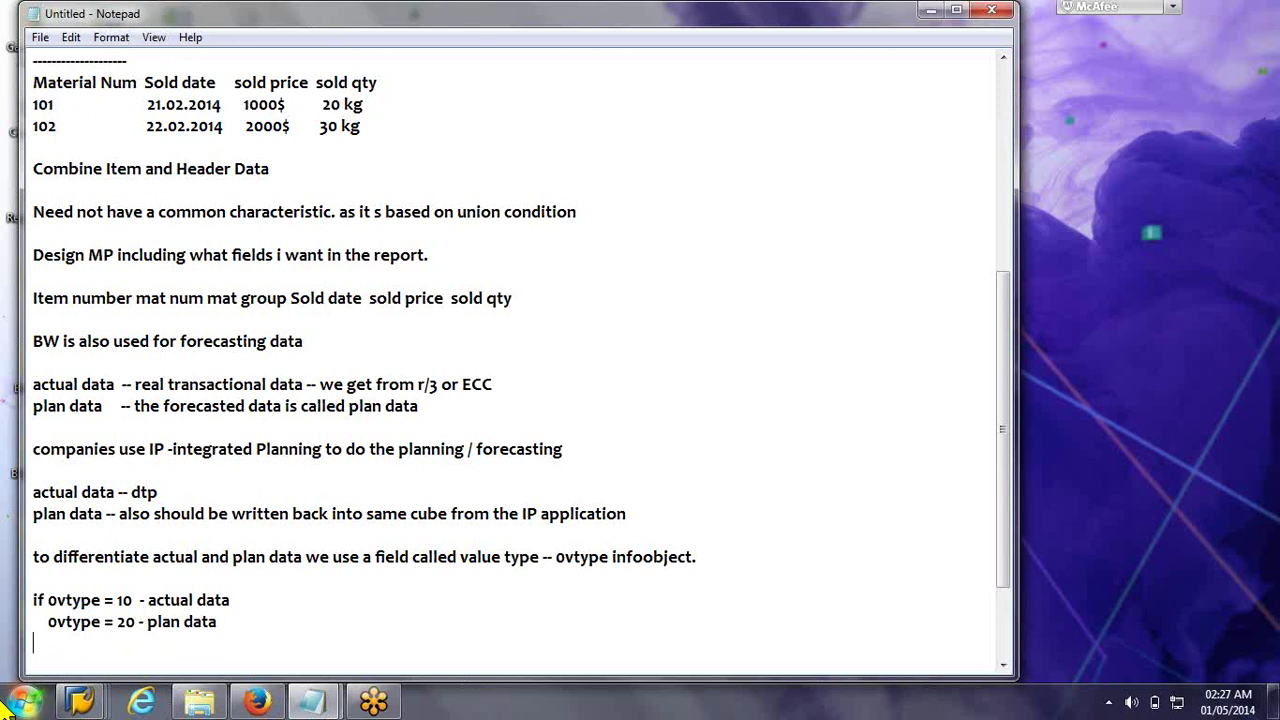
{"action": "key", "text": "Return"}
{"action": "key", "text": "Return"}
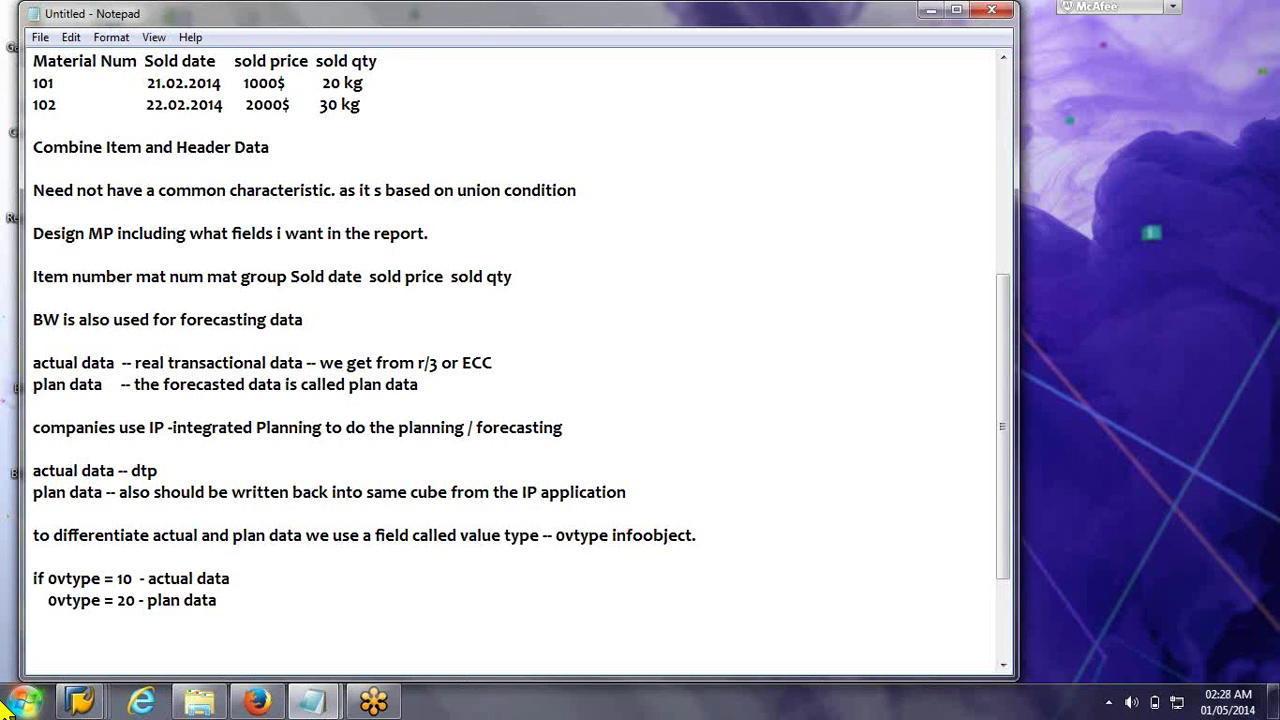
Write "there are 2 types of infocubes" as a new paragraph, with "Std infocube" on the line directly below it
{"action": "type", "text": "Std infocube"}
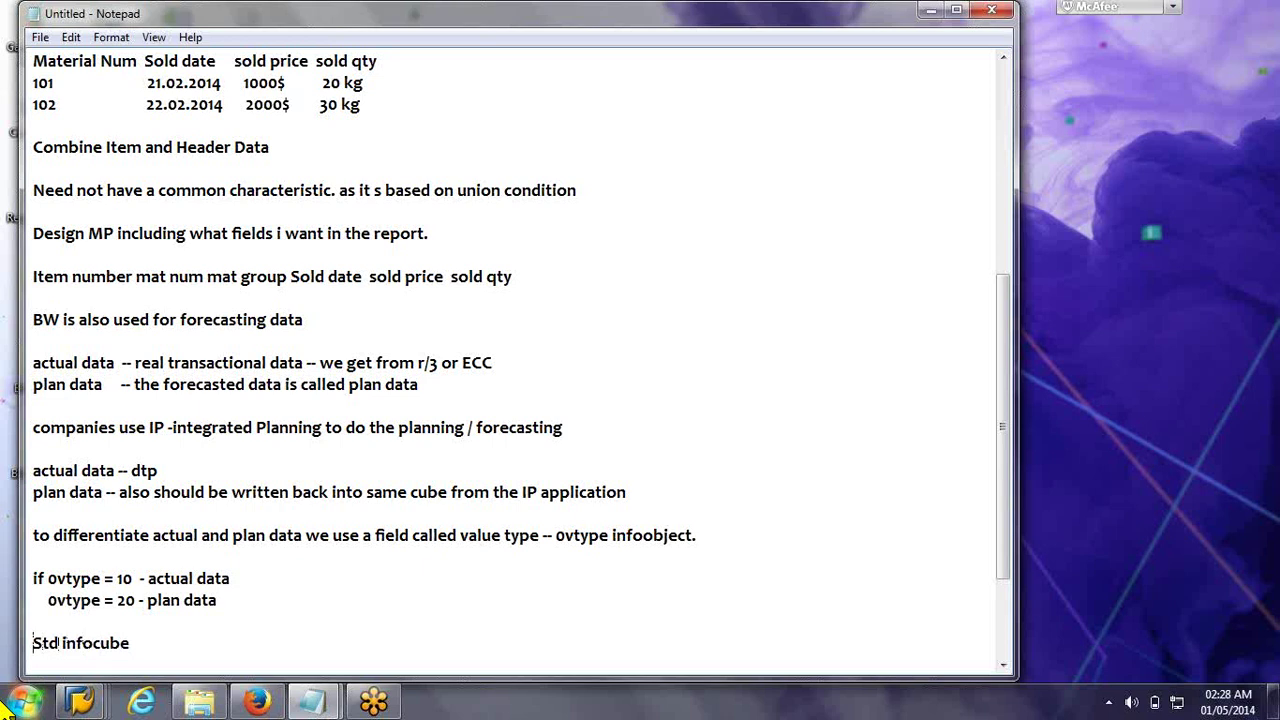
{"action": "key", "text": "Home"}
{"action": "type", "text": "the"}
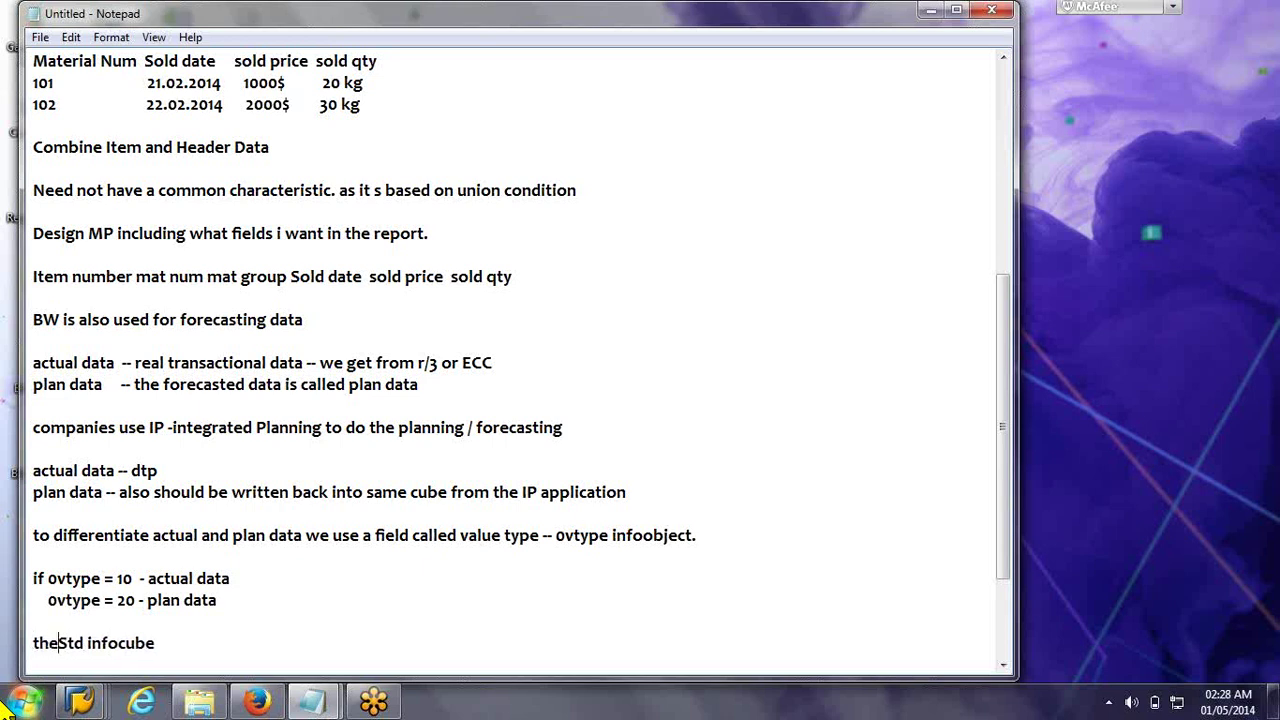
{"action": "type", "text": "re "}
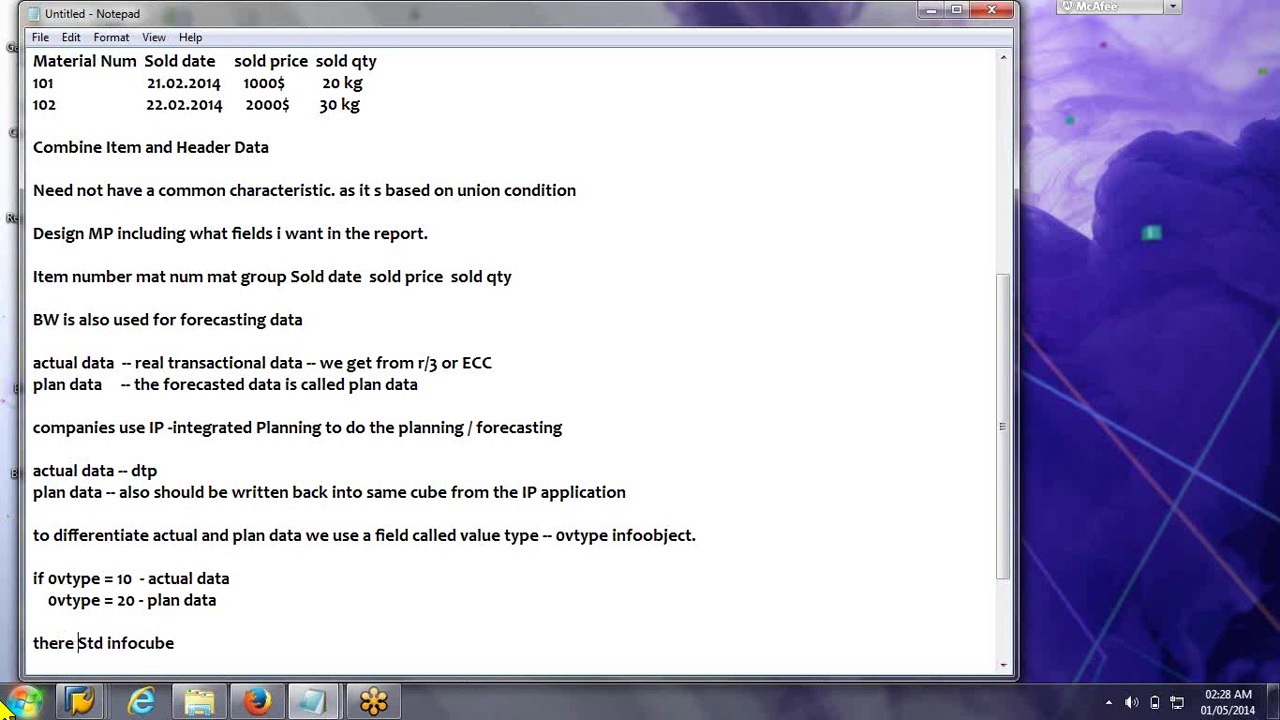
{"action": "type", "text": "qa"}
{"action": "key", "text": "BackSpace"}
{"action": "key", "text": "BackSpace"}
{"action": "type", "text": "a"}
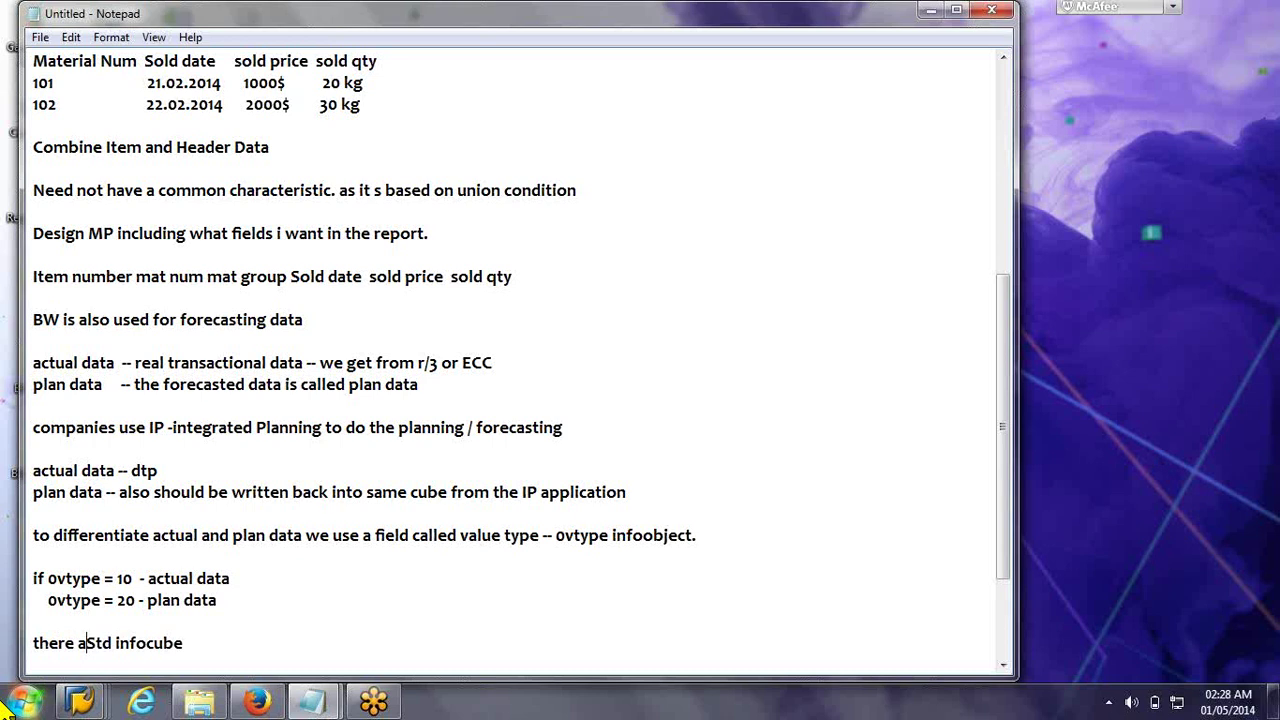
{"action": "type", "text": "re 2 types of infocubes"}
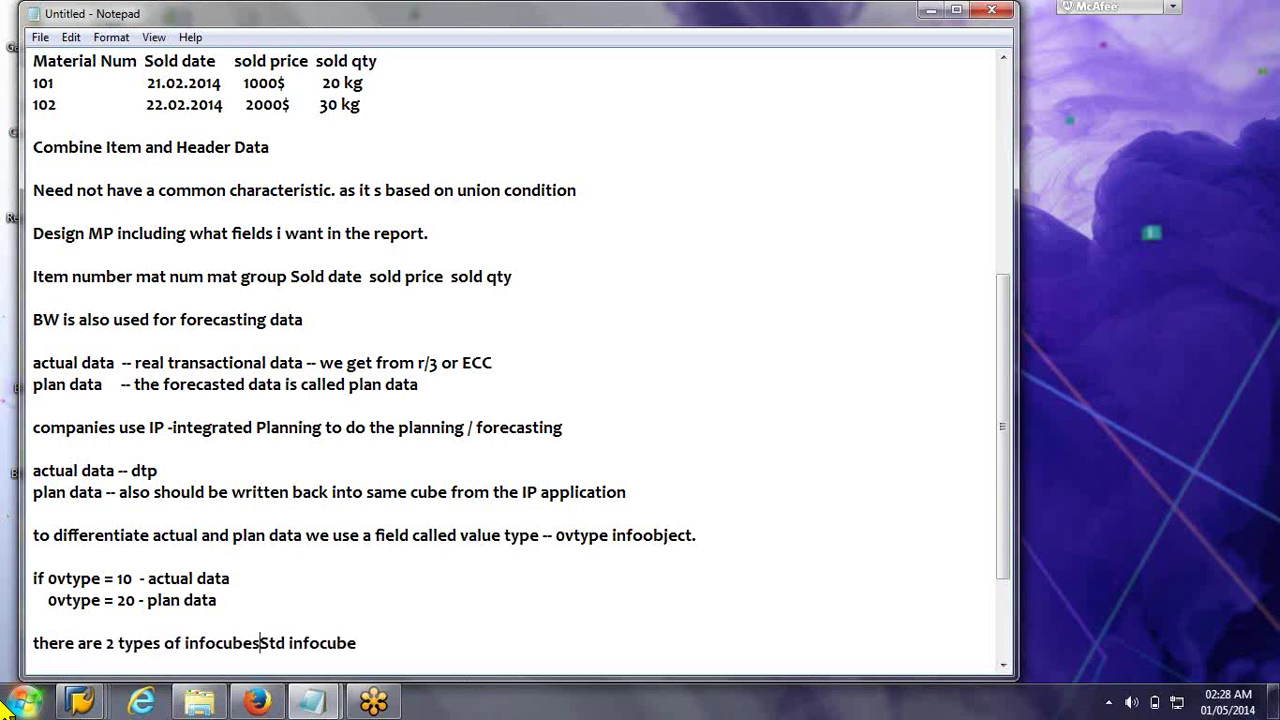
{"action": "key", "text": "Return"}
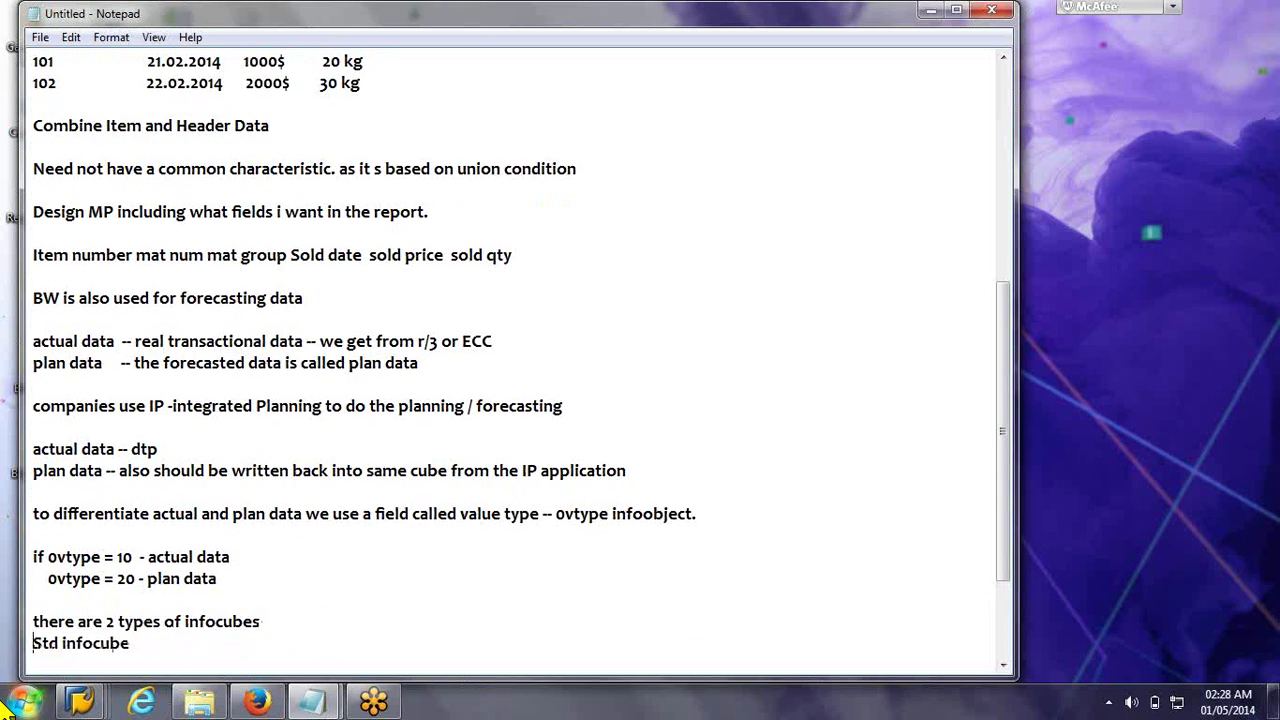
Insert the list items "1)std cube" and "2)realtime cube" between the infocube types sentence and the "Std infocube" line
{"action": "type", "text": "1)std cube"}
{"action": "key", "text": "Return"}
{"action": "type", "text": "2)realt"}
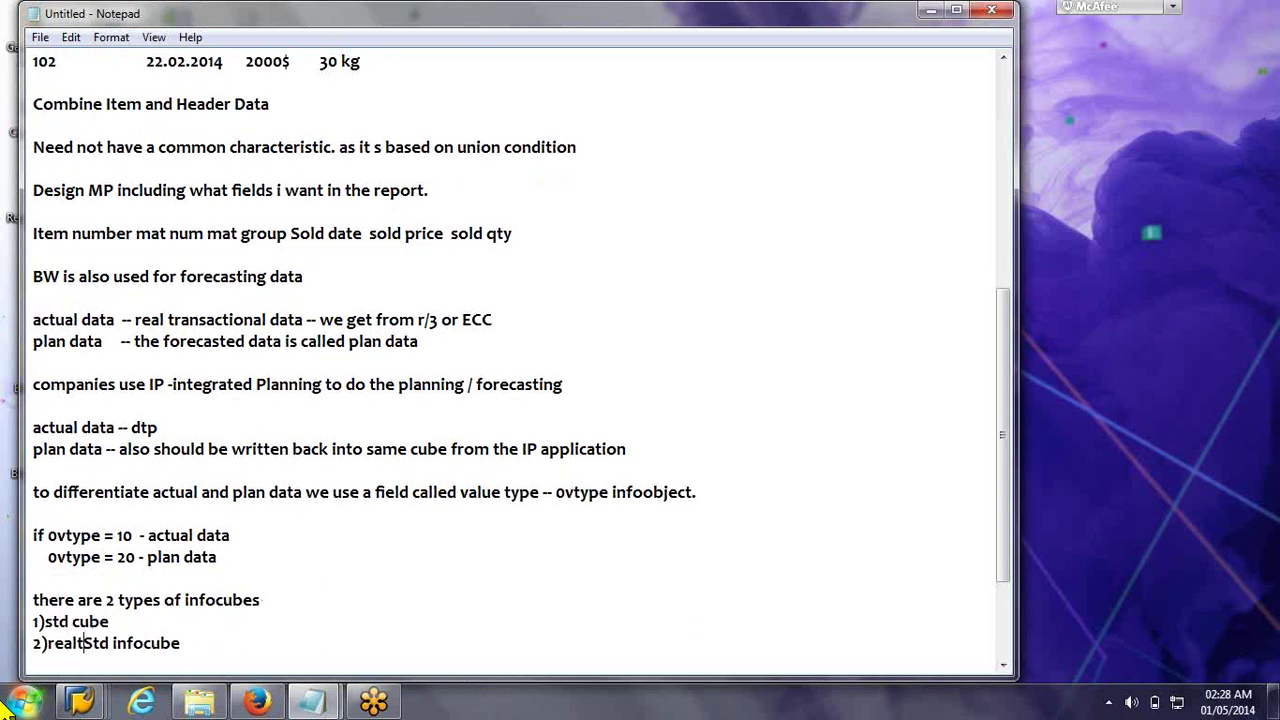
{"action": "type", "text": "ime cube"}
{"action": "key", "text": "Return"}
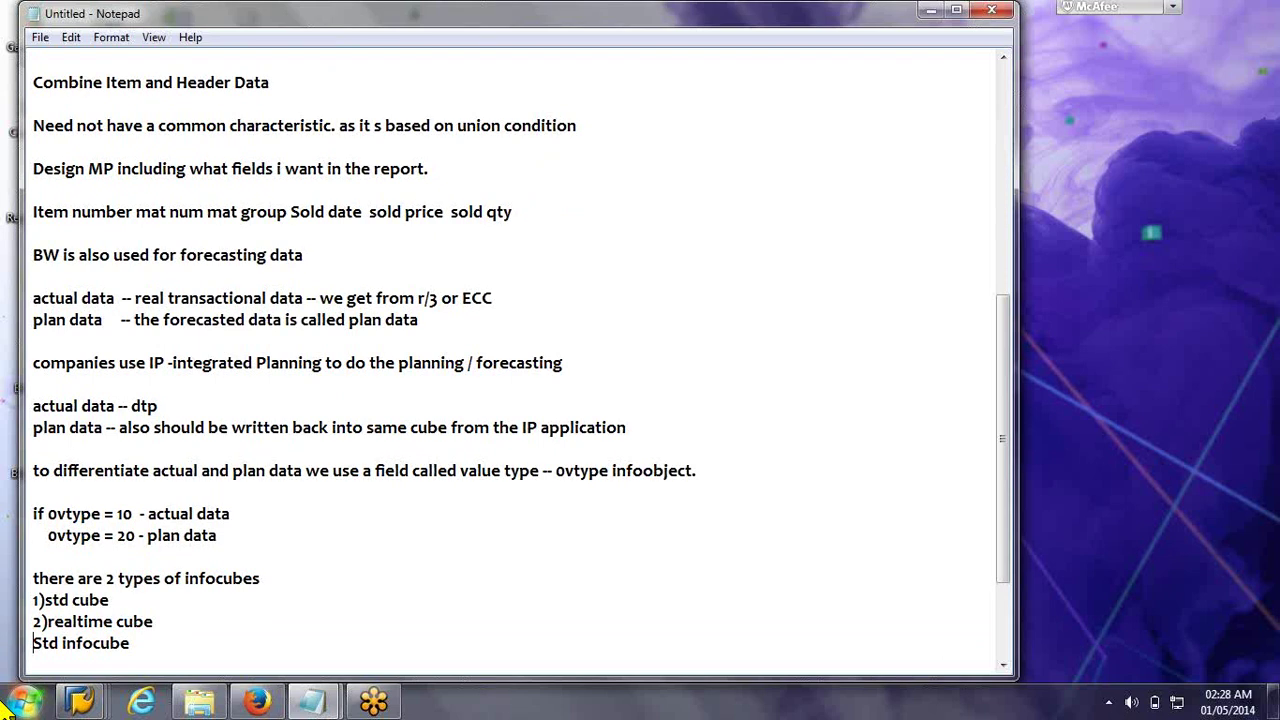
Separate the "Std infocube" line from the list with a blank line and append "-- only loading via DTP" to it
{"action": "key", "text": "Return"}
{"action": "key", "text": "End"}
{"action": "type", "text": "-- only"}
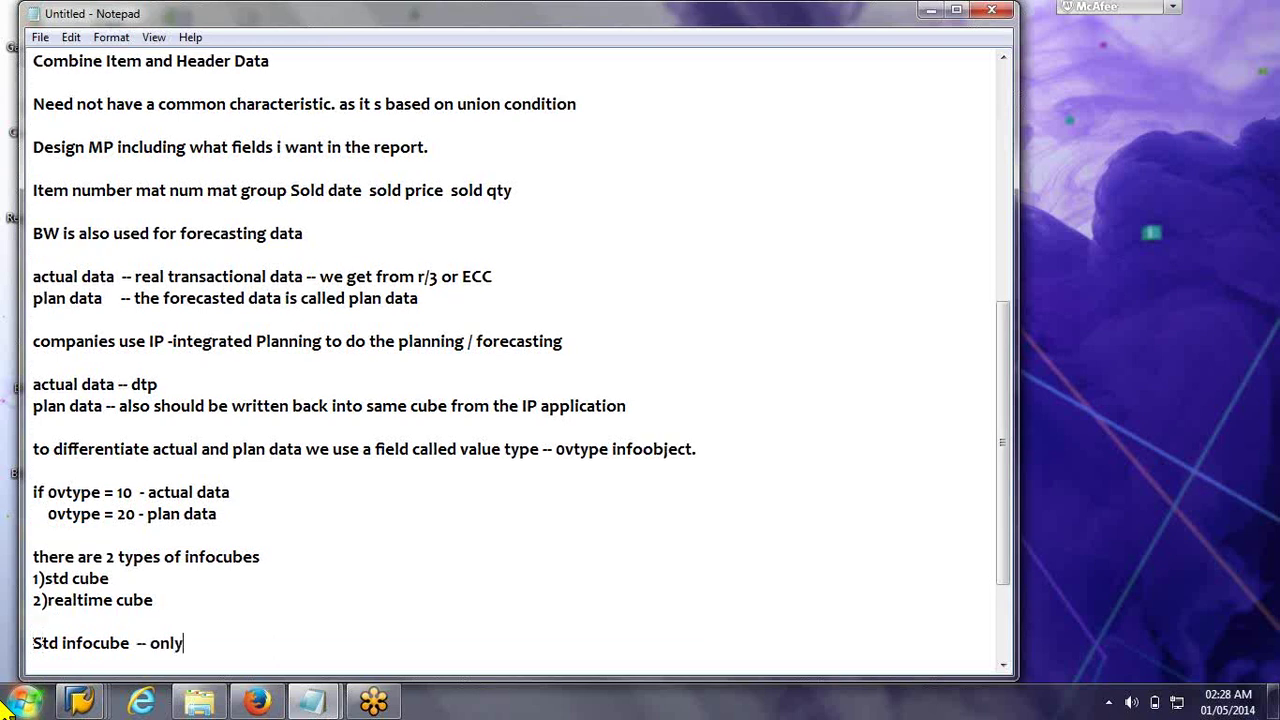
{"action": "type", "text": " loading via DTP"}
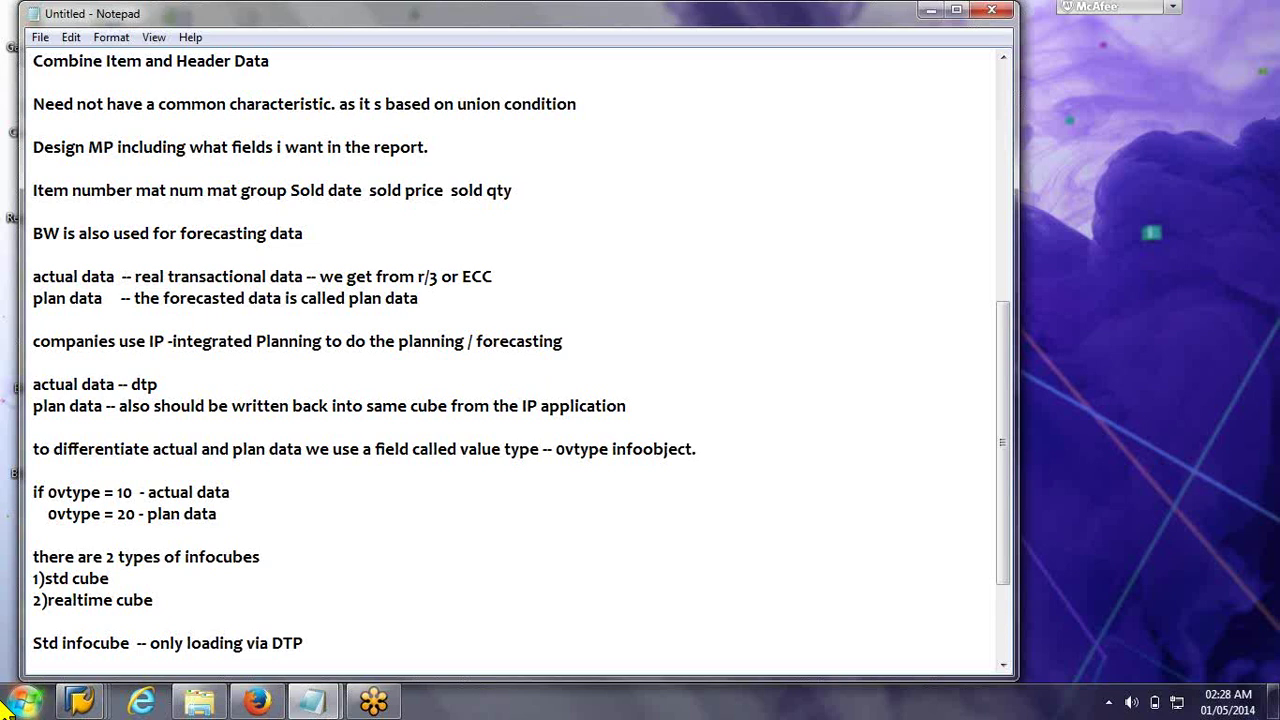
Write "Realtime cube -- two modes -- laoding mode" below the Std infocube line, with "planning mode" indented on the following line
{"action": "type", "text": "Rea"}
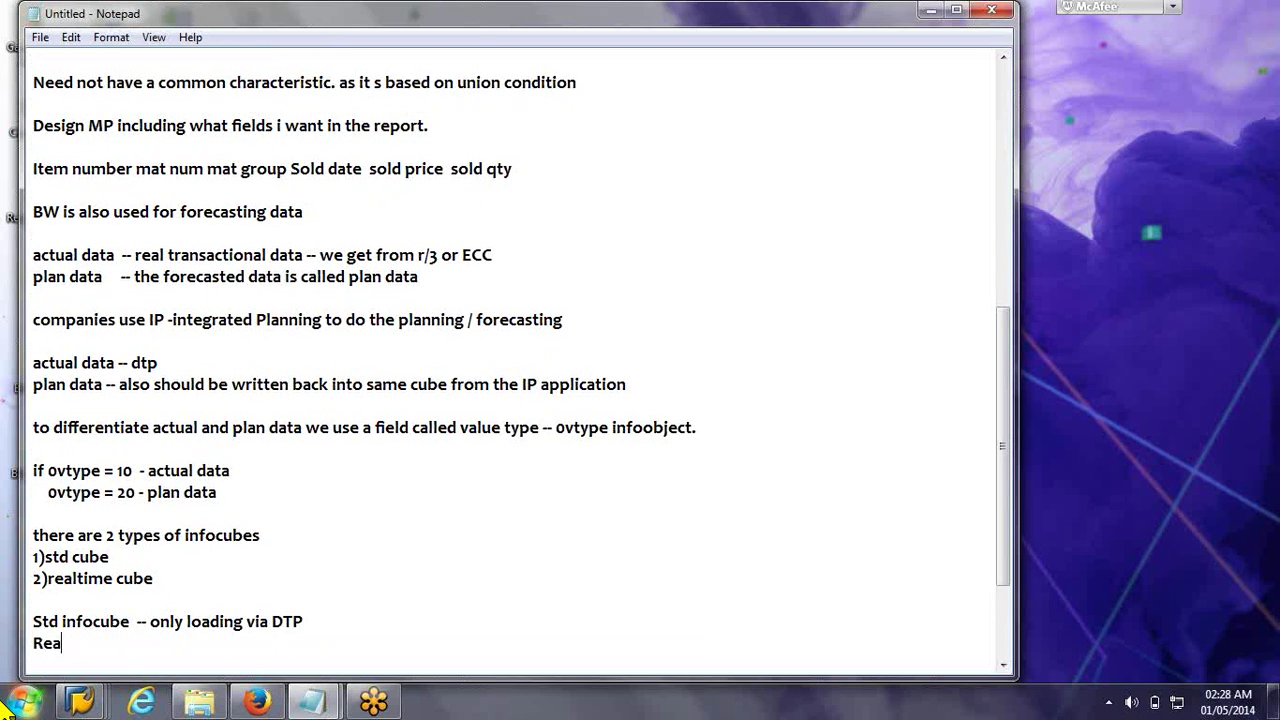
{"action": "type", "text": "ltime cube -- two modes -- laoding mode"}
{"action": "key", "text": "Return"}
{"action": "key", "text": "Tab"}
{"action": "key", "text": "Tab"}
{"action": "key", "text": "Tab"}
{"action": "key", "text": "Tab"}
{"action": "type", "text": "planning mode"}
Correct the misspelled "laoding" to "loading" in the Realtime cube line
{"action": "key", "text": "Up"}
{"action": "key", "text": "Left"}
{"action": "key", "text": "Left"}
{"action": "key", "text": "Left"}
{"action": "key", "text": "Left"}
{"action": "key", "text": "Left"}
{"action": "key", "text": "Left"}
{"action": "key", "text": "Left"}
{"action": "key", "text": "Left"}
{"action": "key", "text": "Left"}
{"action": "key", "text": "Left"}
{"action": "key", "text": "Left"}
{"action": "key", "text": "Left"}
{"action": "key", "text": "Right"}
{"action": "key", "text": "Delete"}
{"action": "key", "text": "Right"}
{"action": "type", "text": "a"}
{"action": "key", "text": "Right"}
{"action": "key", "text": "Right"}
{"action": "key", "text": "End"}
Append "--- can load via dtp -- planning not possible" after "loading mode" in the Realtime cube line
{"action": "type", "text": "--"}
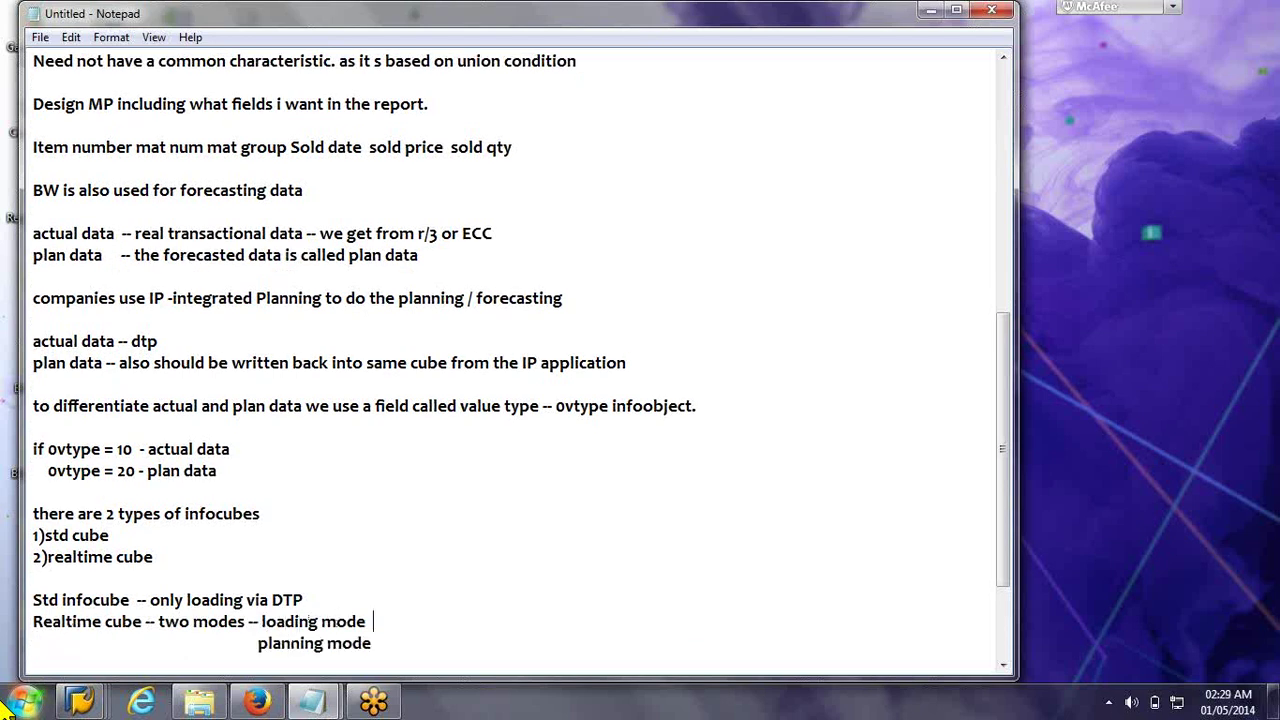
{"action": "type", "text": "- can load via dtp -- plan"}
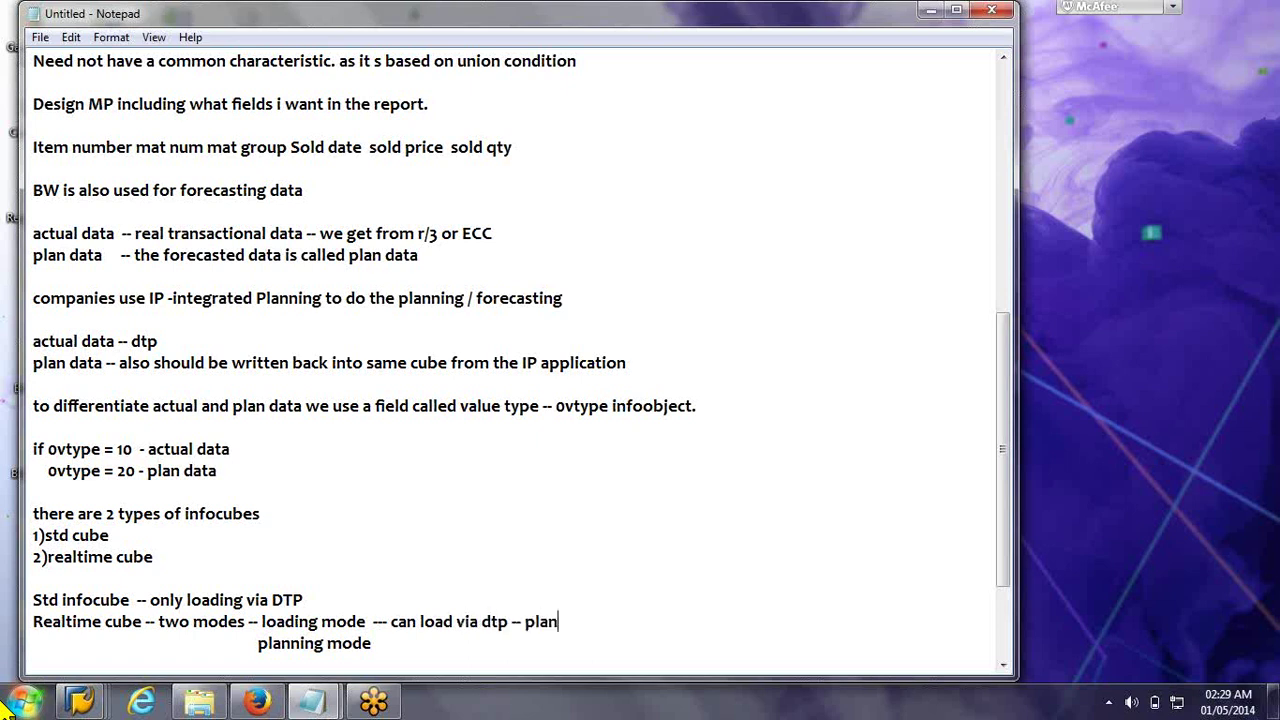
{"action": "type", "text": "ning no"}
{"action": "type", "text": "t possible"}
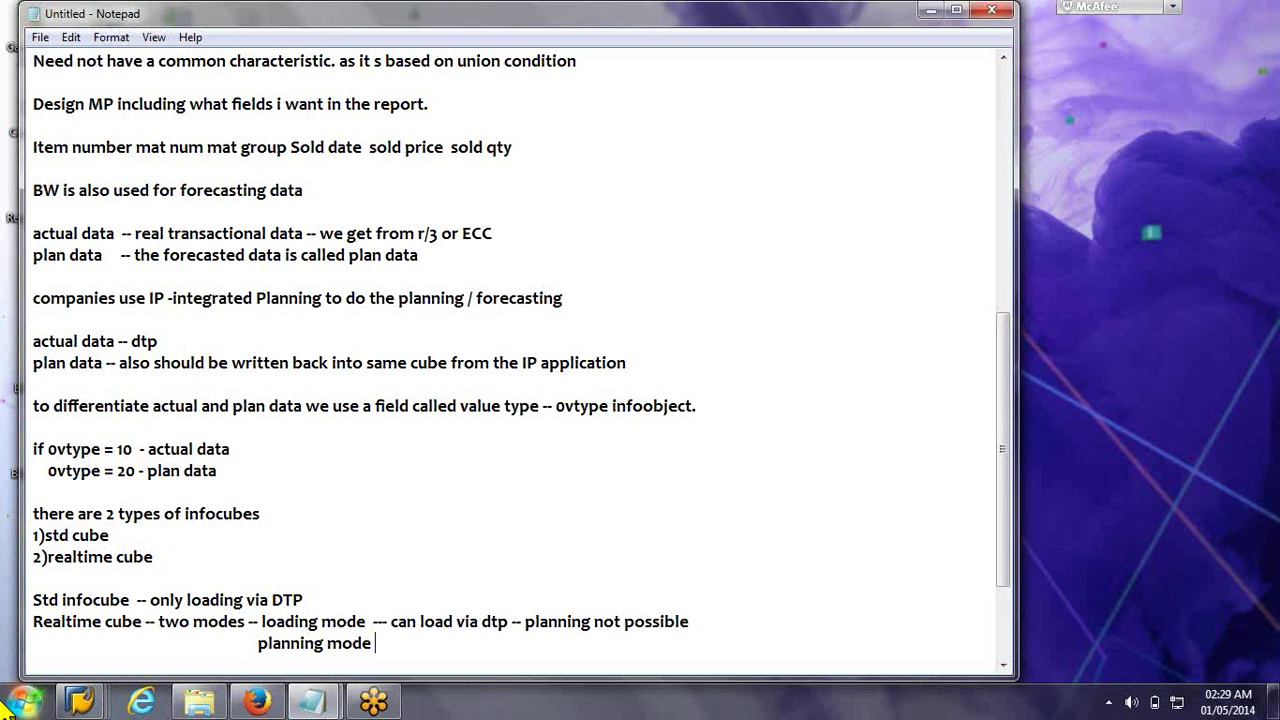
Append "-- cannot load via DTP but planning application can acess it plan the data and even" after "planning mode"
{"action": "type", "text": "-- cannot load"}
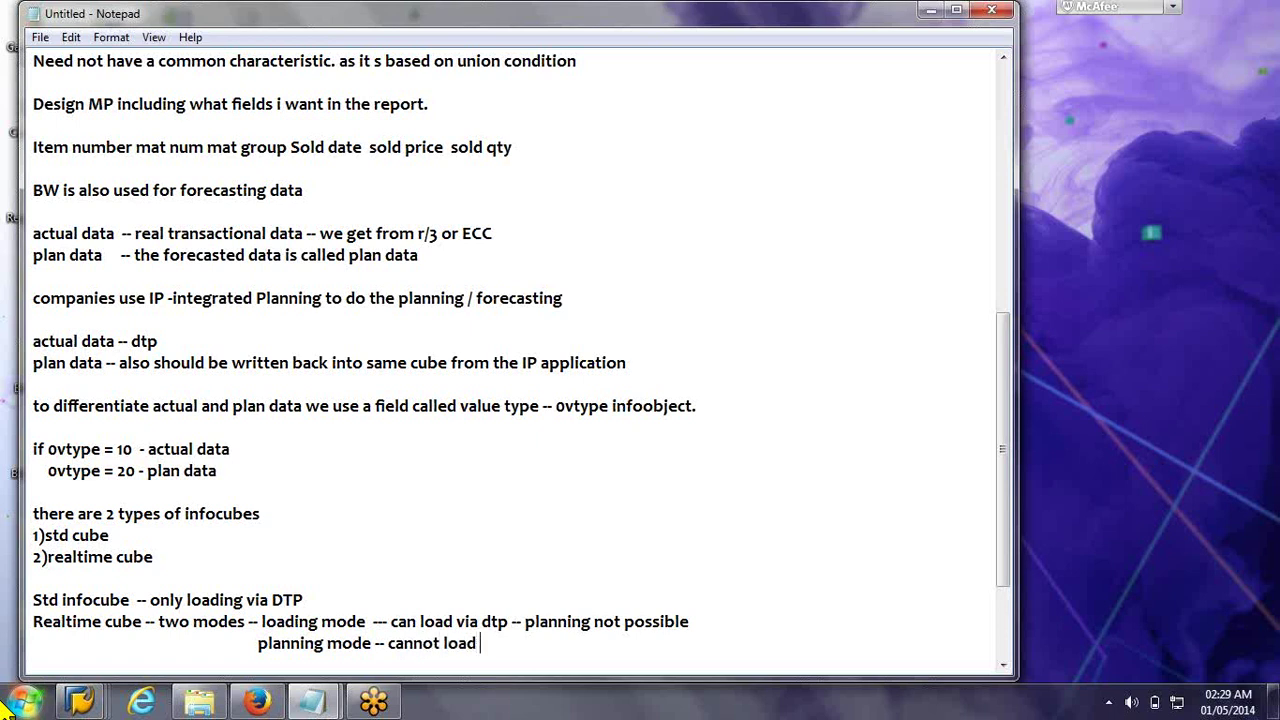
{"action": "type", "text": " via DTP but planning appli"}
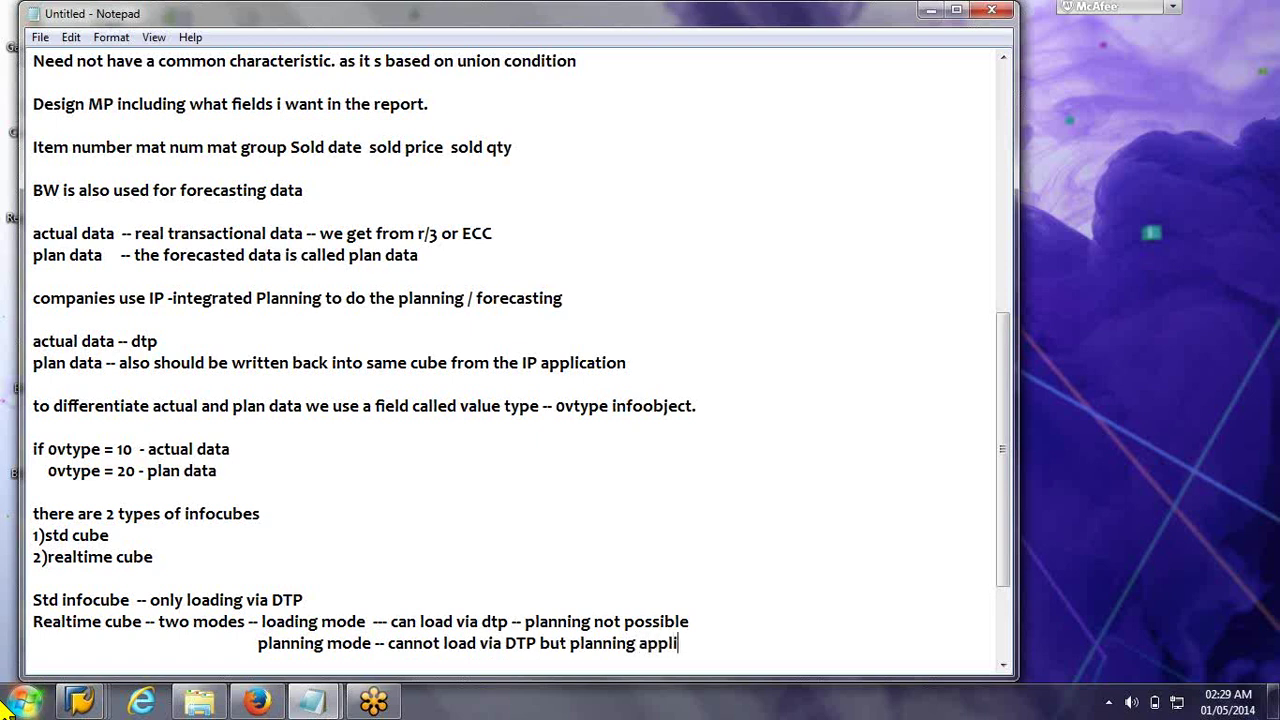
{"action": "type", "text": "cation can ace"}
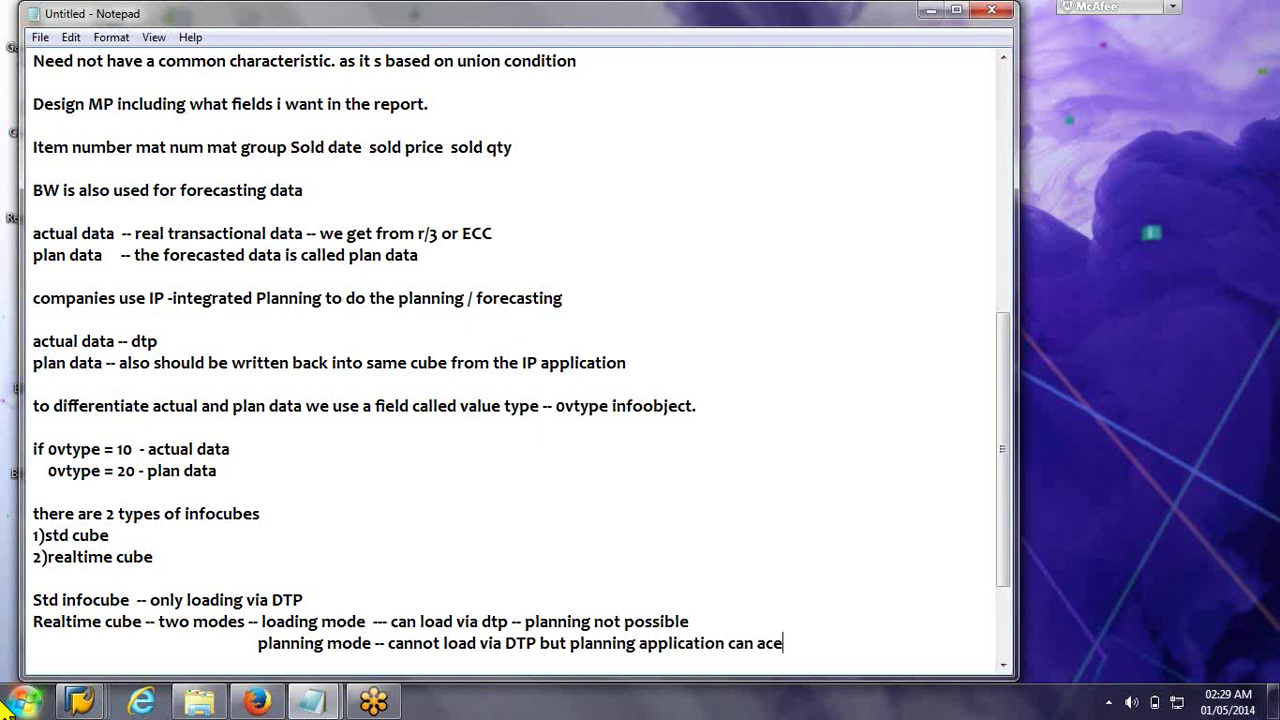
{"action": "type", "text": "ss i"}
{"action": "type", "text": "t plan the data and even"}
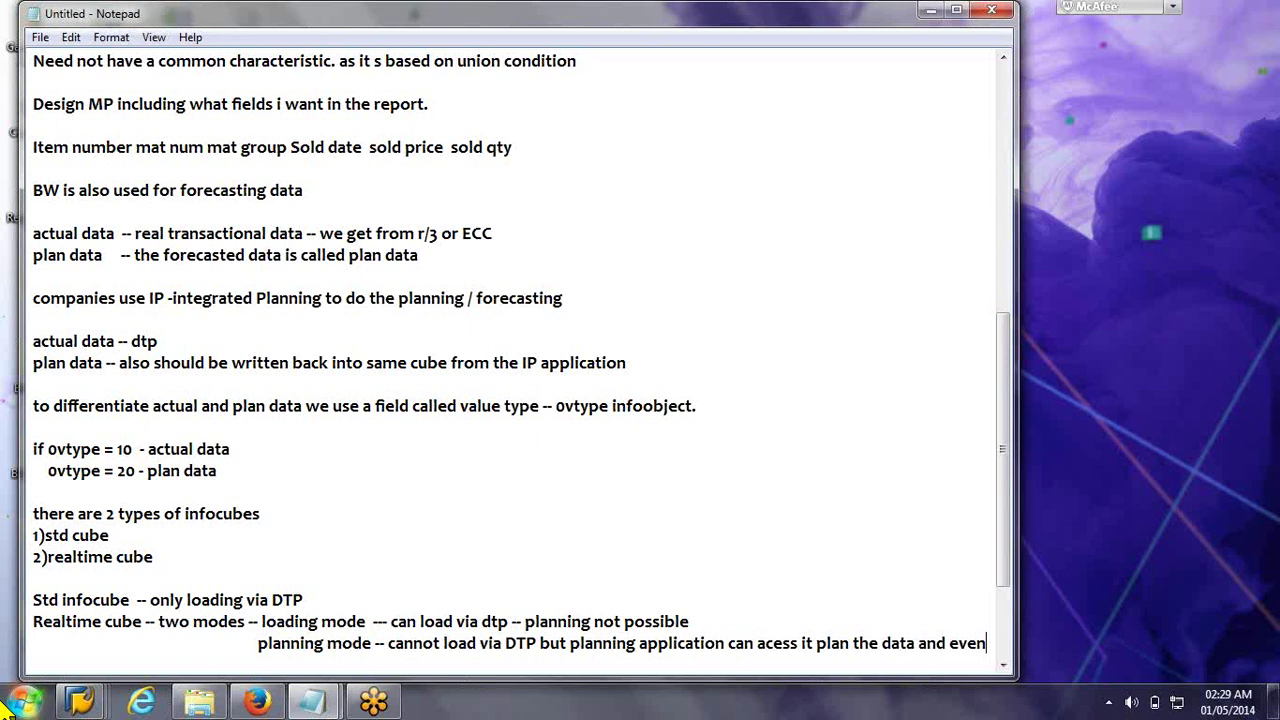
Continue the planning mode note on a new line with "write bacK to the same cube", indented beneath "cannot load"
{"action": "key", "text": "Return"}
{"action": "type", "text": "w"}
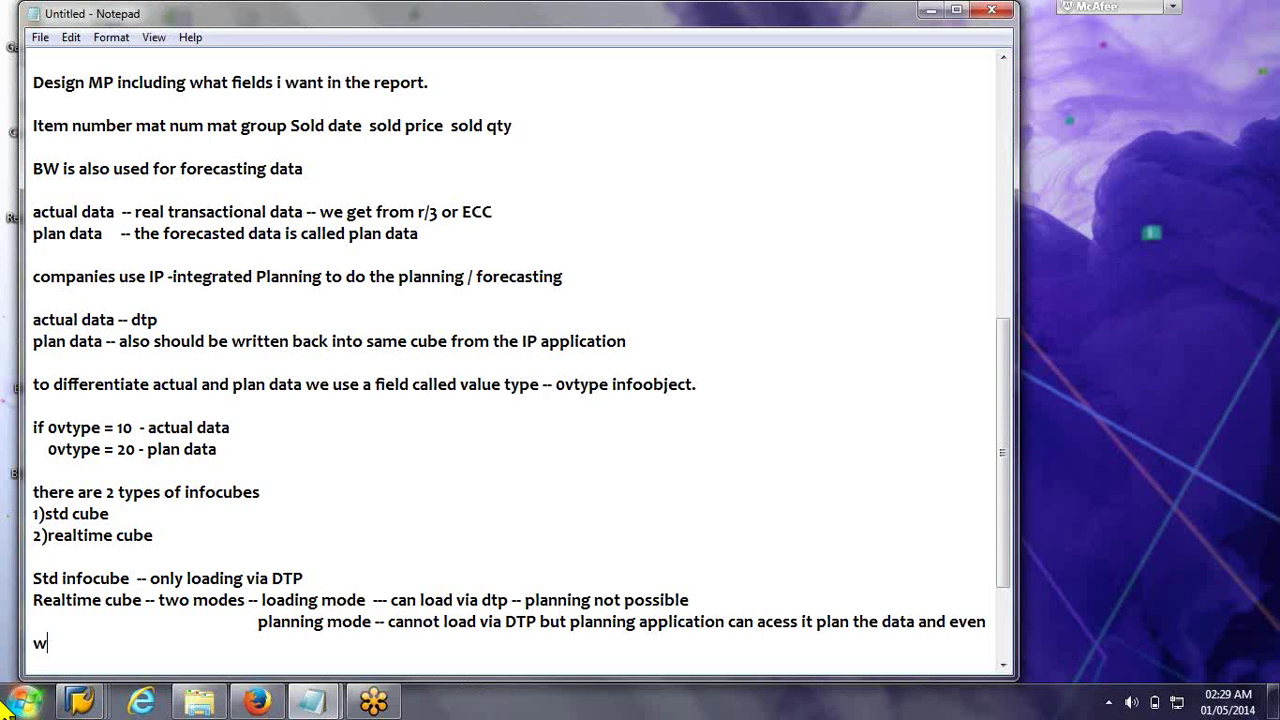
{"action": "type", "text": "rite bacl to the same cube"}
{"action": "key", "text": "Home"}
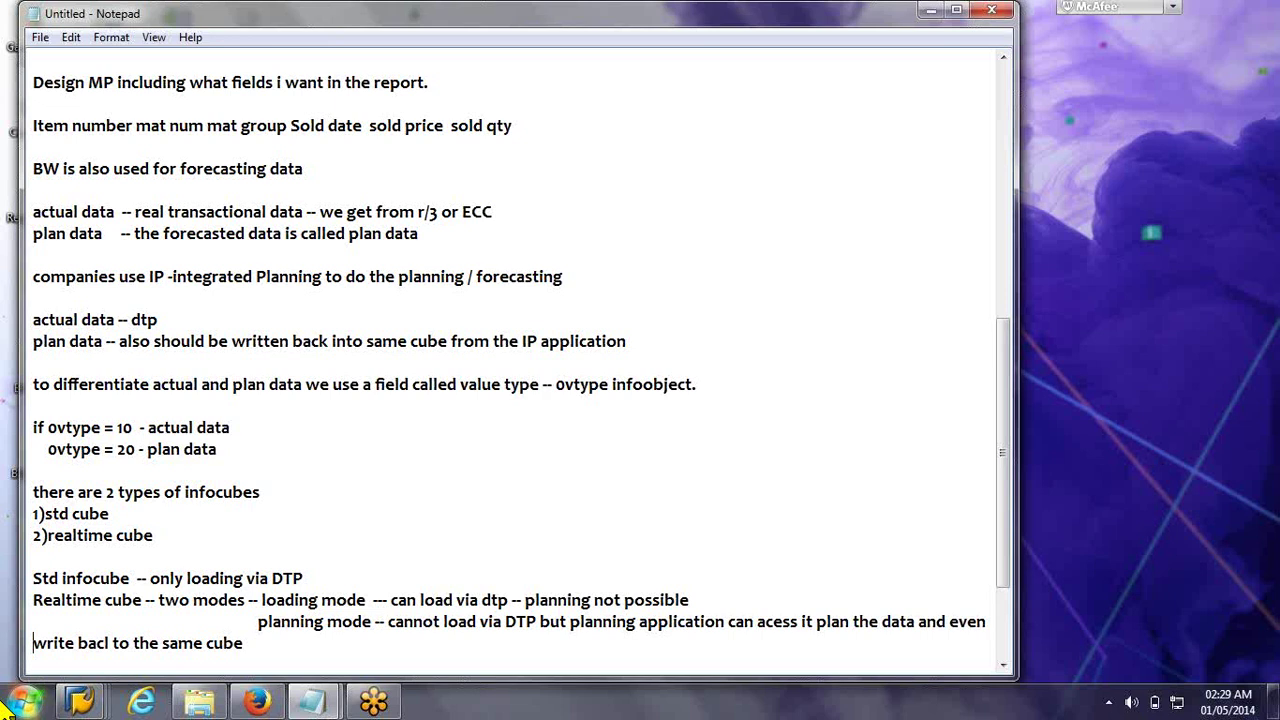
{"action": "key", "text": "Tab"}
{"action": "key", "text": "Tab"}
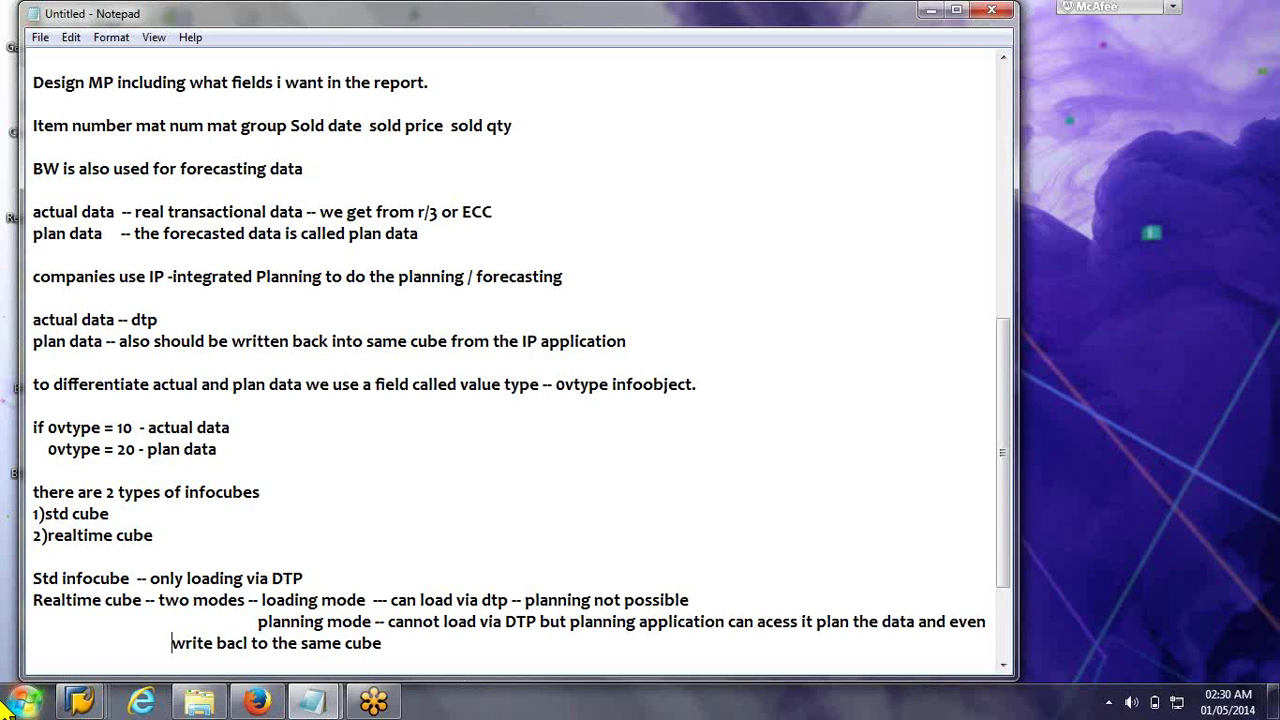
{"action": "key", "text": "Tab"}
{"action": "key", "text": "Tab"}
{"action": "key", "text": "Tab"}
{"action": "key", "text": "Tab"}
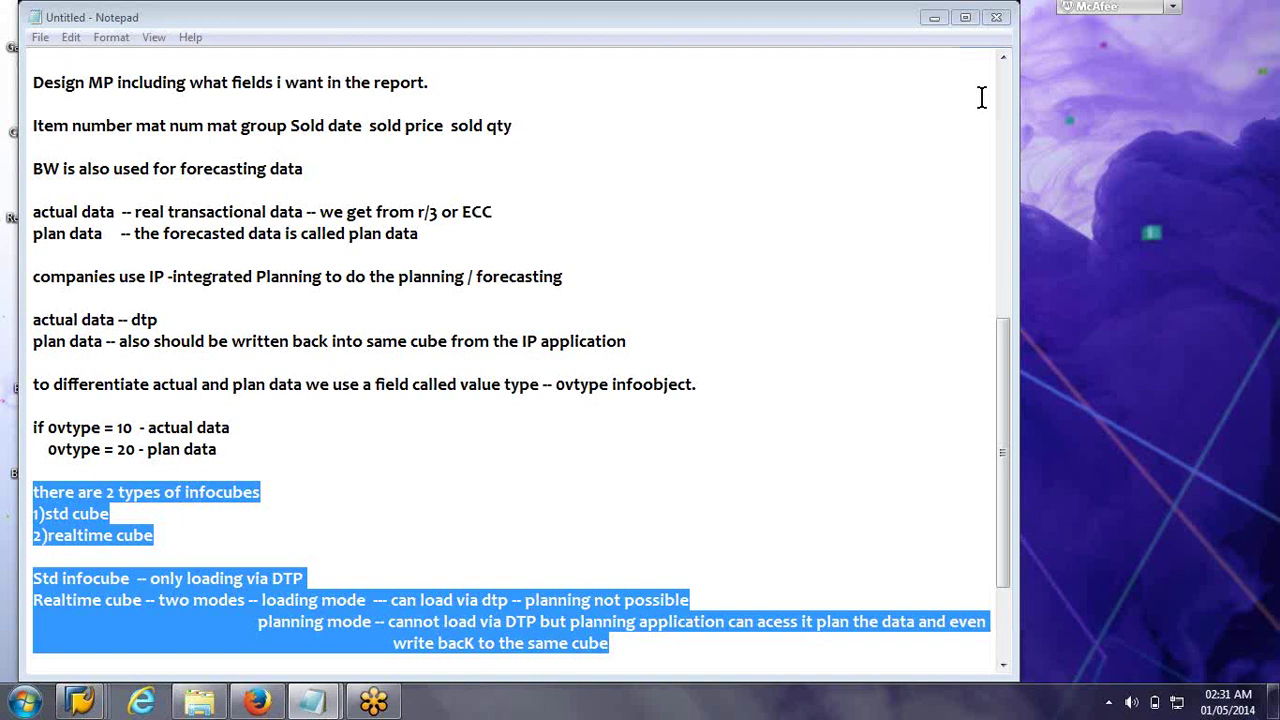
{"action": "scroll", "coordinate": [982, 97], "scroll_direction": "down", "scroll_amount": 3}
{"action": "left_click_drag", "start_coordinate": [615, 493], "coordinate": [2, 306]}
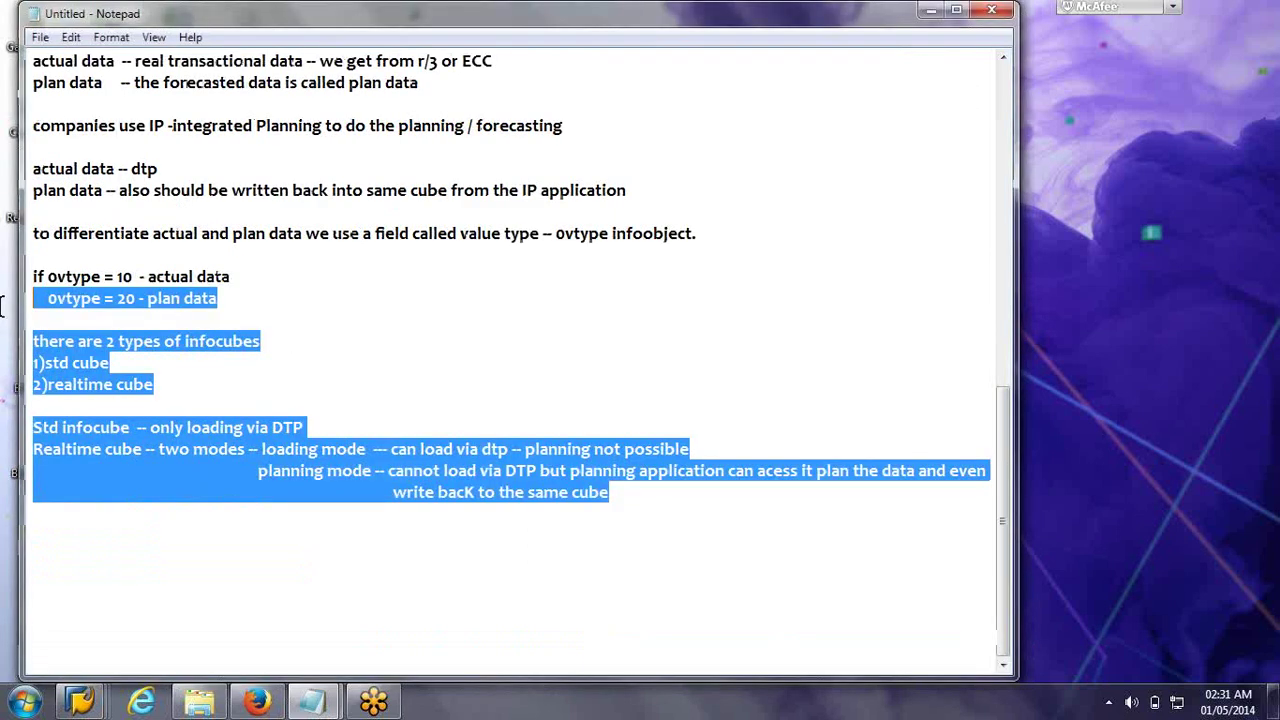
{"action": "left_click", "coordinate": [389, 490]}
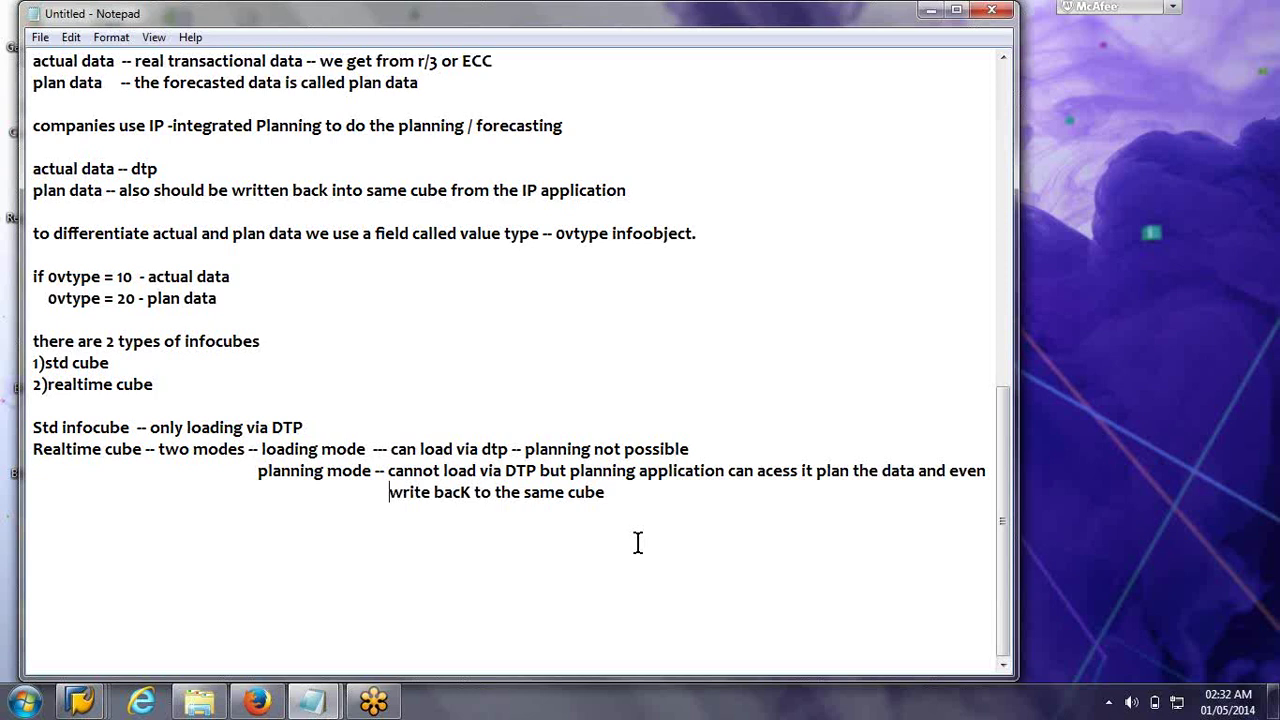
Write "Some cases like budgeting" as a new paragraph after the planning mode note
{"action": "left_click", "coordinate": [632, 492]}
{"action": "key", "text": "Return"}
{"action": "key", "text": "Return"}
{"action": "type", "text": "Some c"}
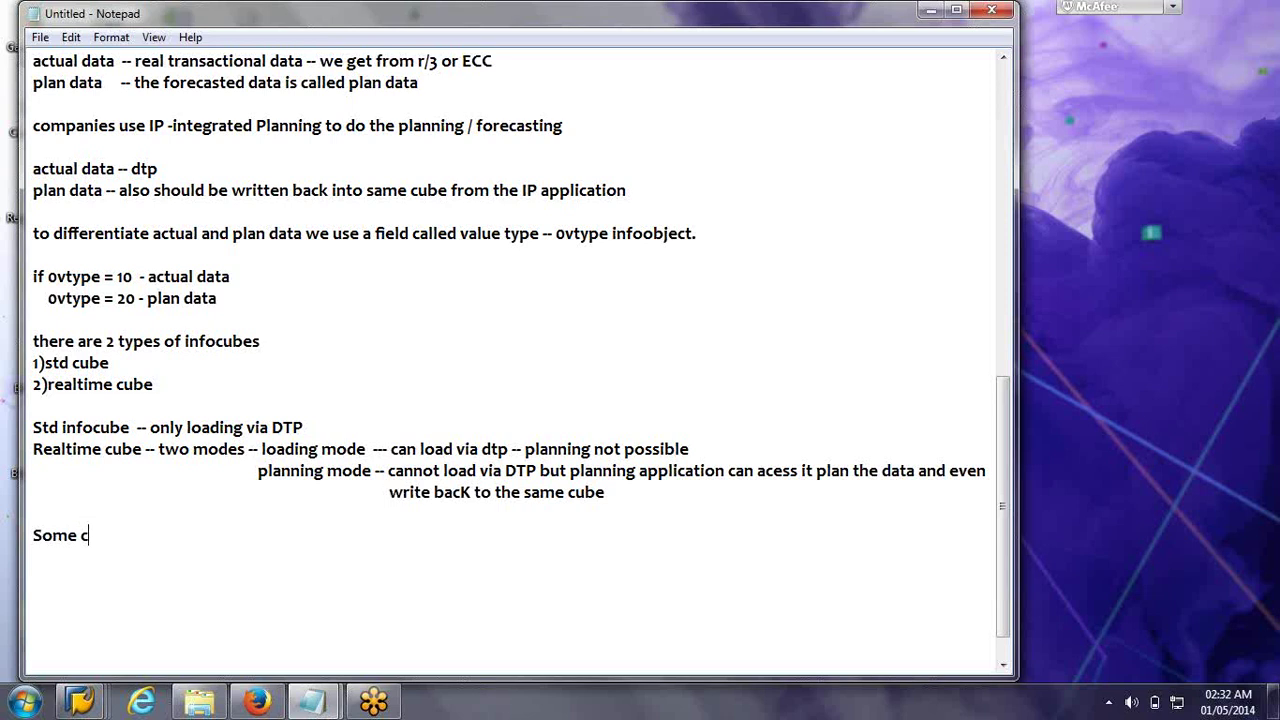
{"action": "type", "text": "as"}
{"action": "type", "text": "e"}
{"action": "type", "text": "s"}
{"action": "type", "text": " I"}
{"action": "type", "text": "i"}
{"action": "type", "text": "ke"}
{"action": "type", "text": " bu"}
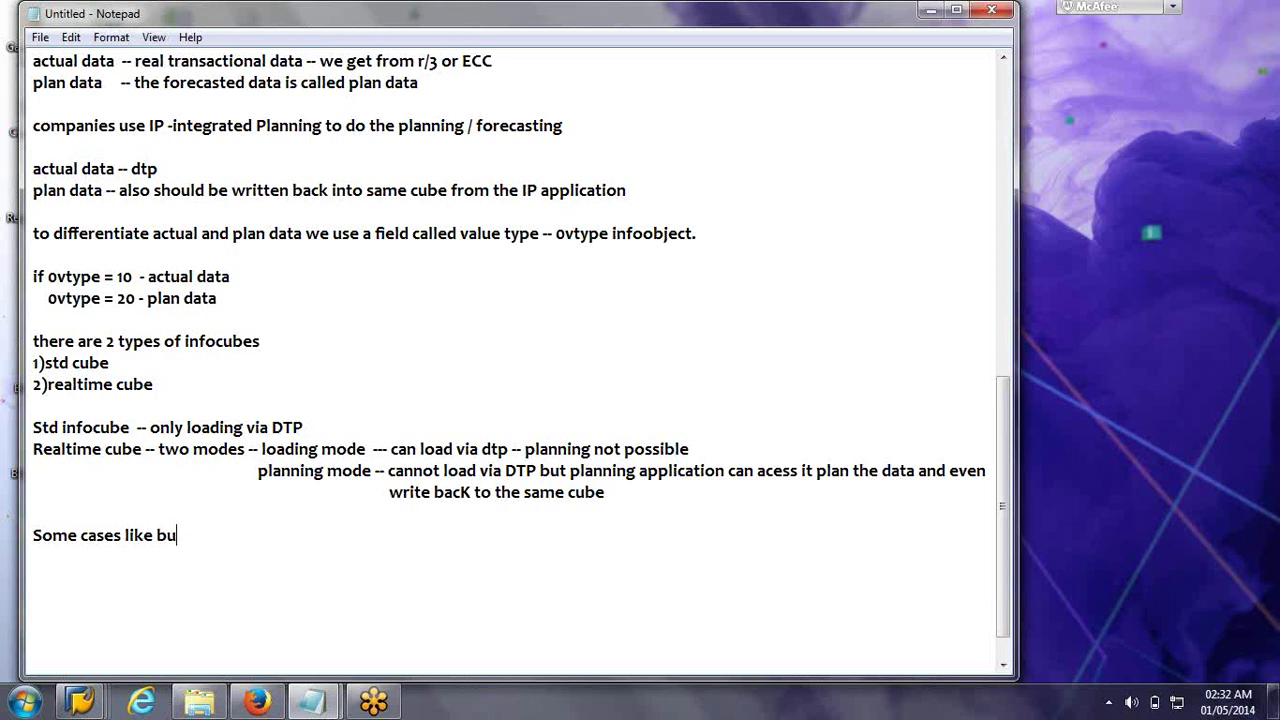
{"action": "type", "text": "d"}
{"action": "type", "text": "geting"}
{"action": "left_click", "coordinate": [1063, 105]}
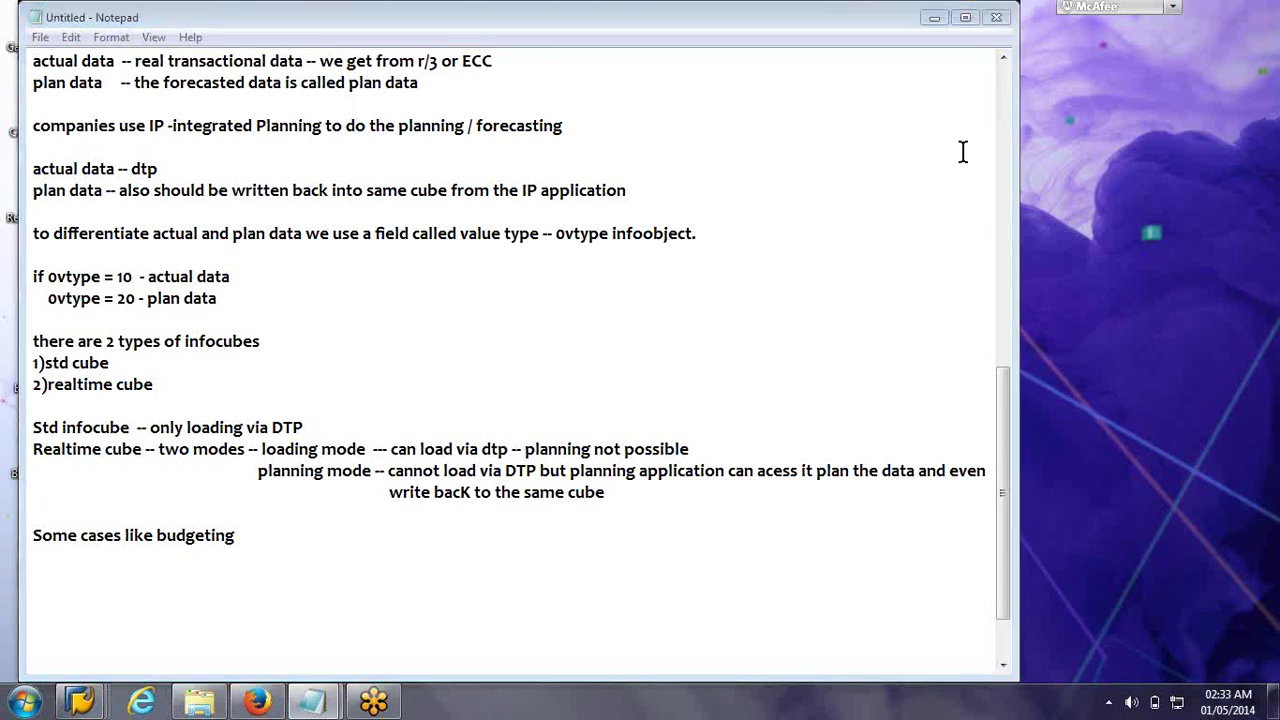
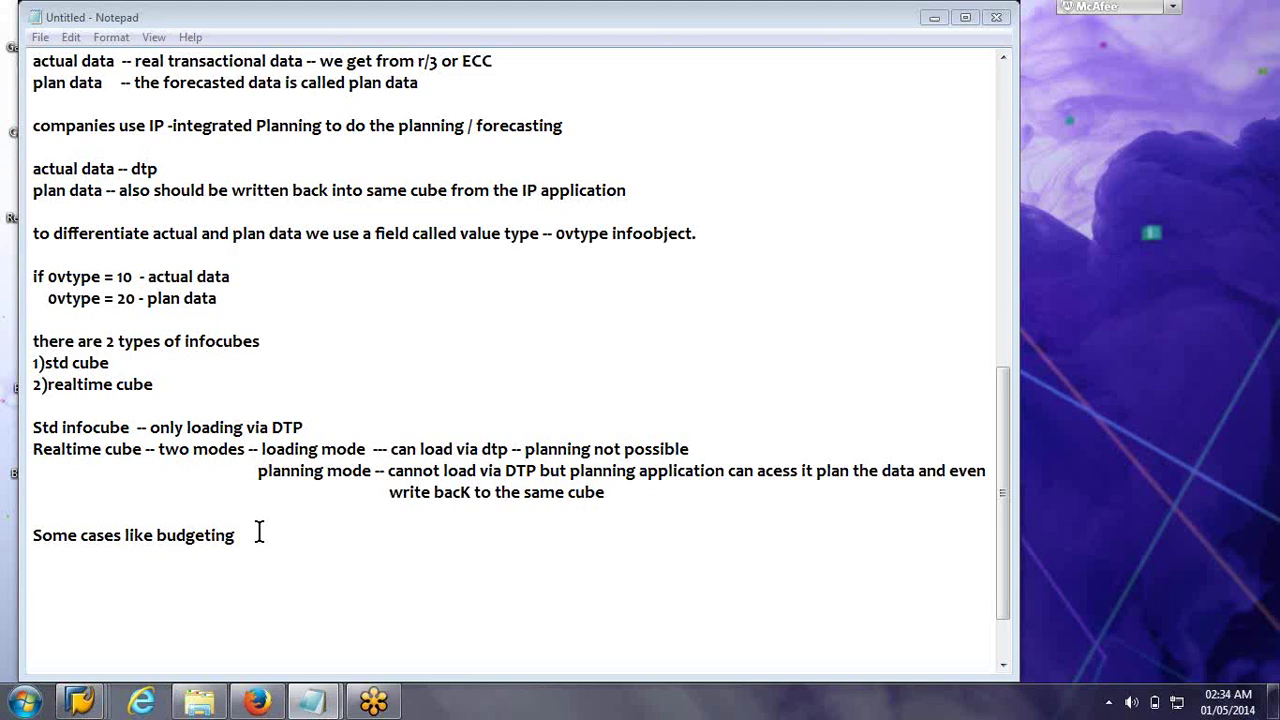
Replace the "Some cases like budgeting" line with "ACTUAL -- ACTUAL DATA" and start a new line
{"action": "left_click_drag", "start_coordinate": [258, 533], "coordinate": [30, 550]}
{"action": "key", "text": "BackSpace"}
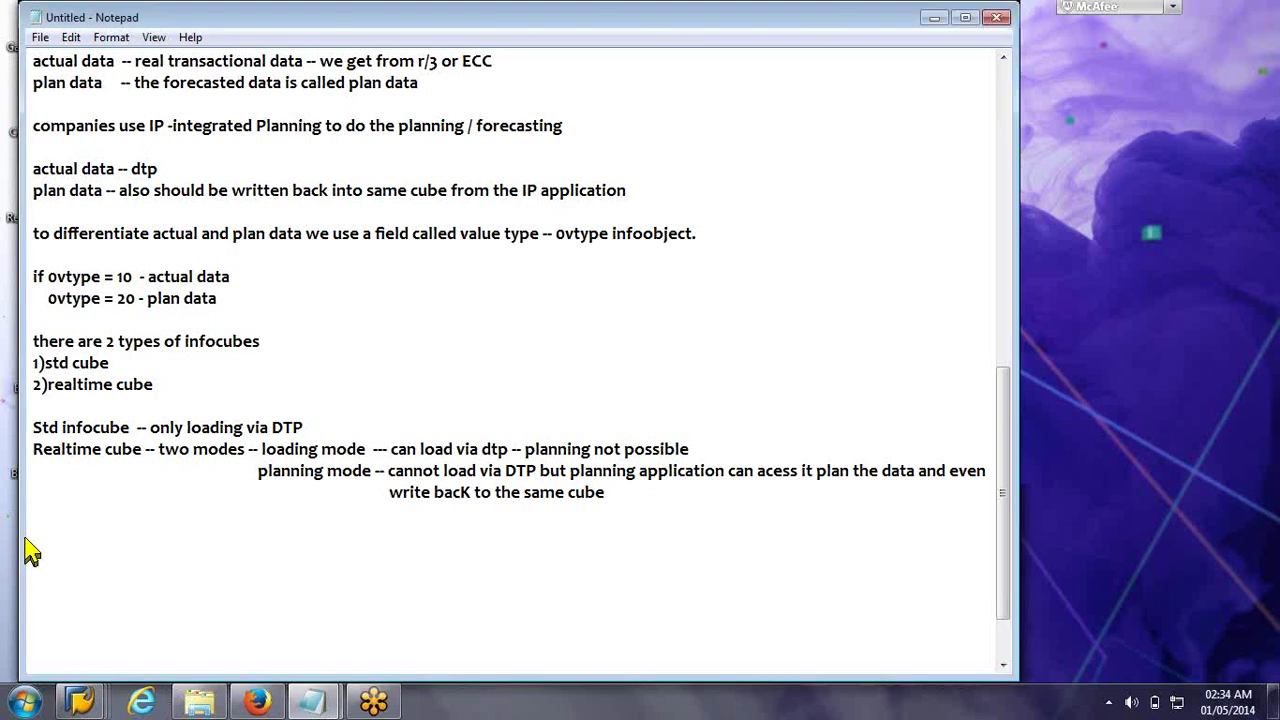
{"action": "type", "text": "ACTUAL -"}
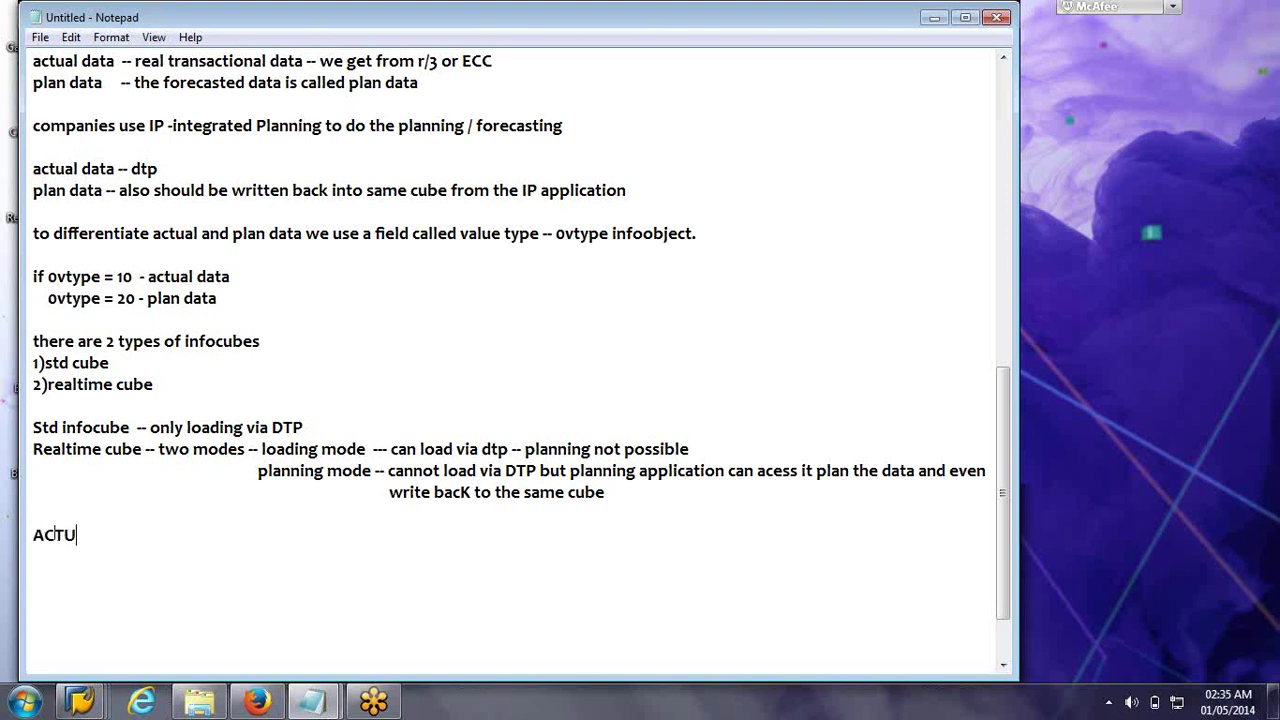
{"action": "type", "text": "- ACT"}
{"action": "key", "text": "ctrl+z"}
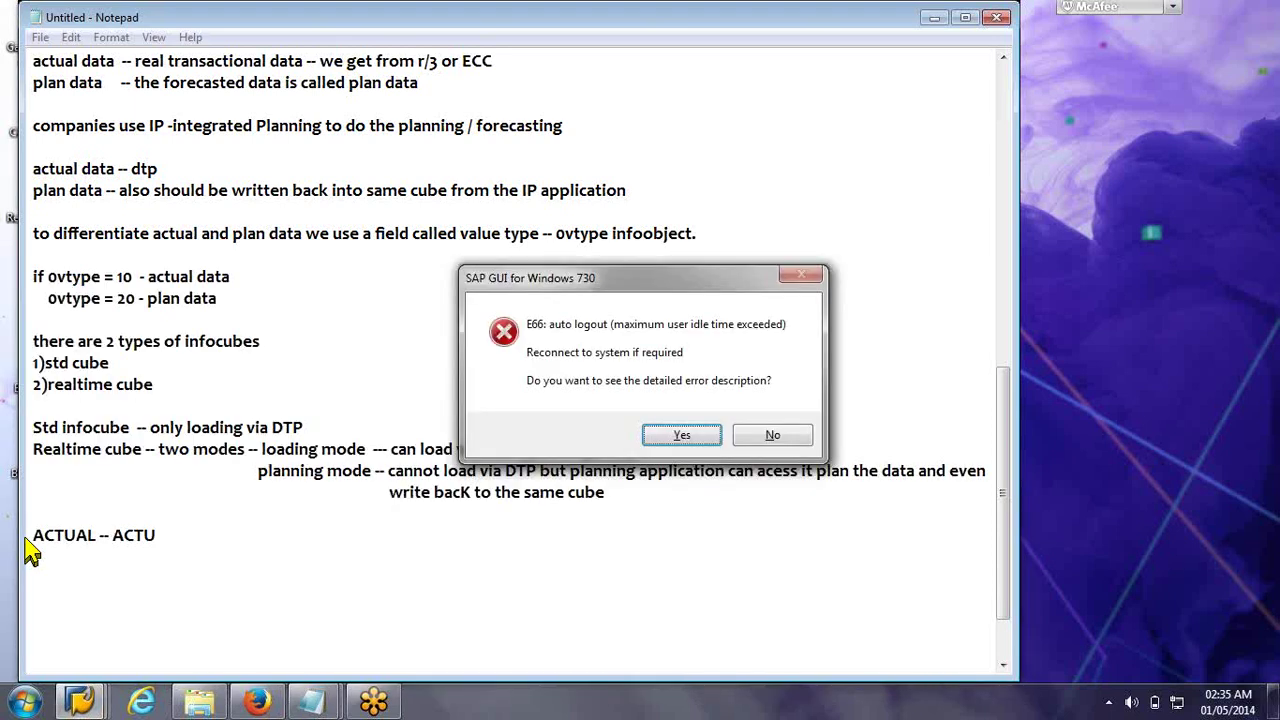
{"action": "type", "text": "AL DATA"}
{"action": "key", "text": "Return"}
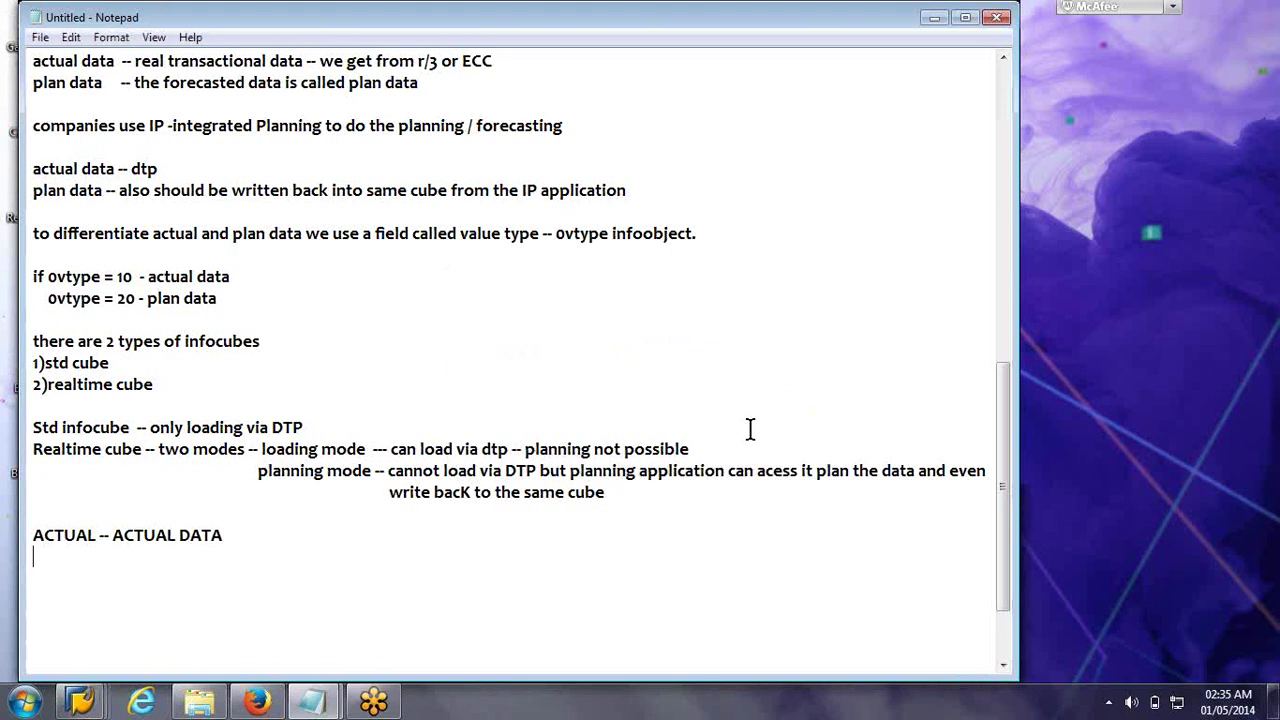
Add the line "PLAN CUBE -- PLAN DATA FROM FILE" and extend the line above it to "ACTUAL CUBE -- ACTUAL DATA FROM R/3"
{"action": "type", "text": "PLAN  -- PLAN DATA FROM FILE"}
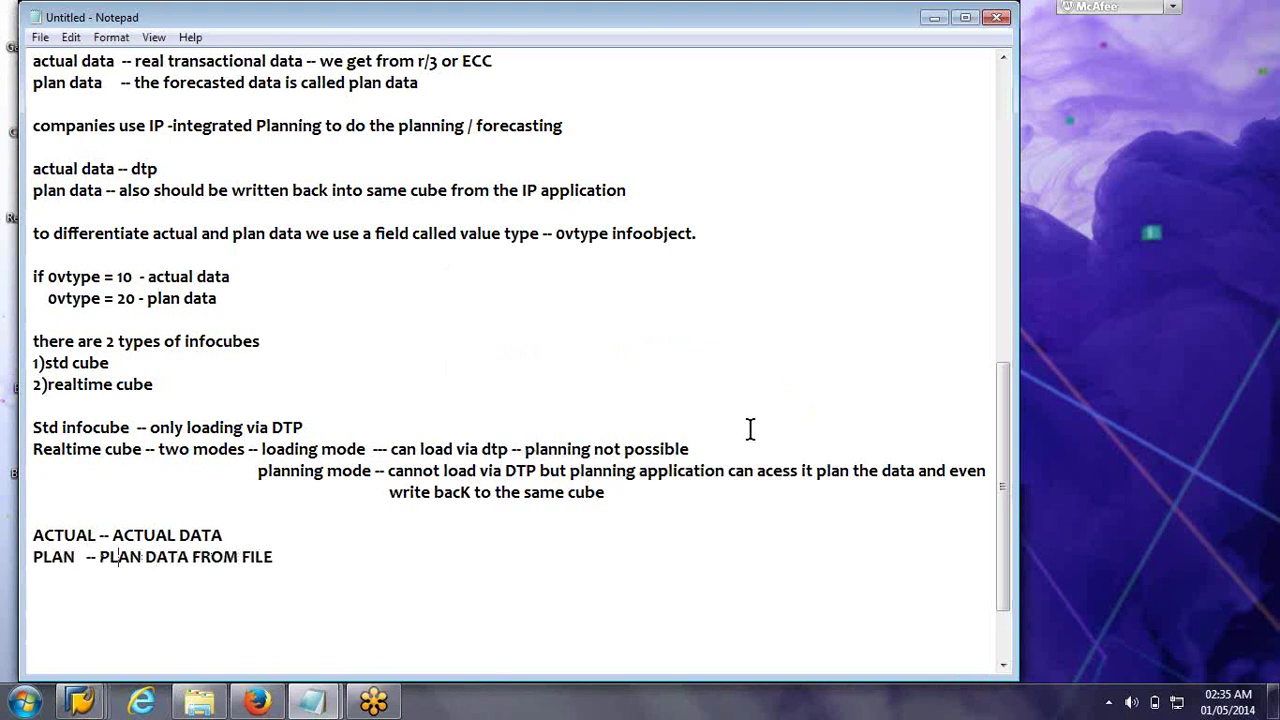
{"action": "type", "text": " CUBE"}
{"action": "key", "text": "Up"}
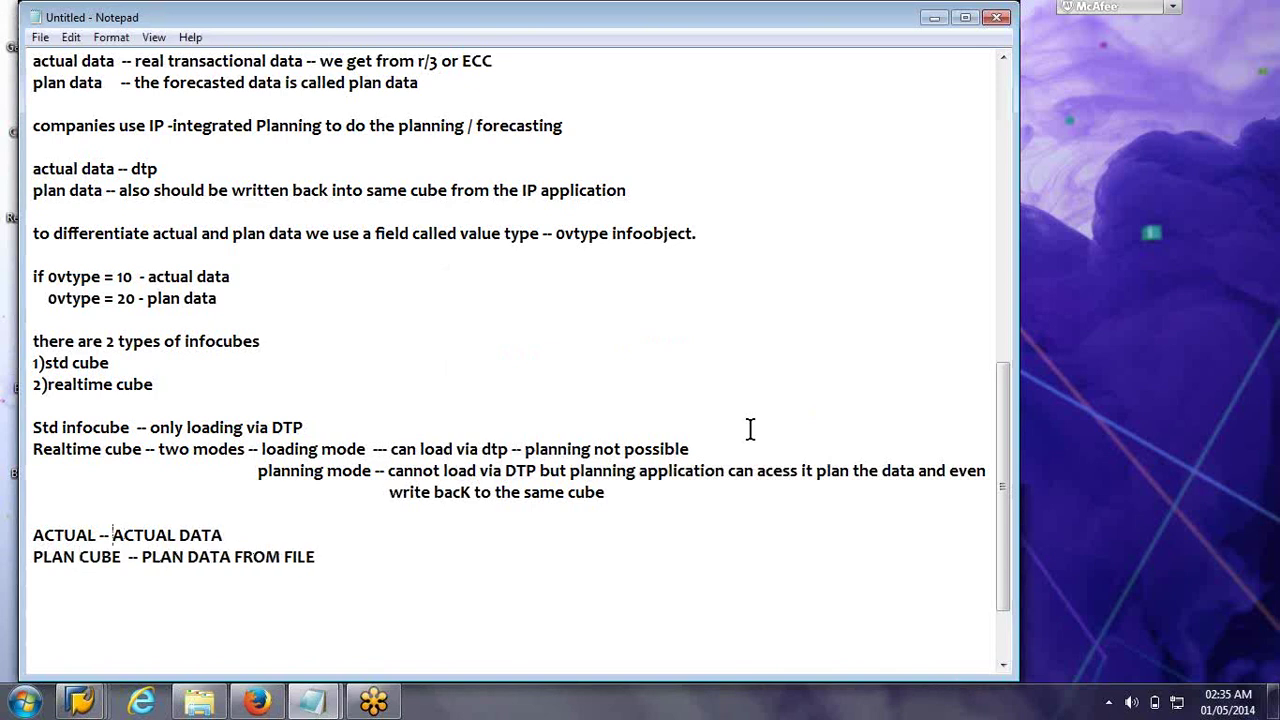
{"action": "type", "text": "CU"}
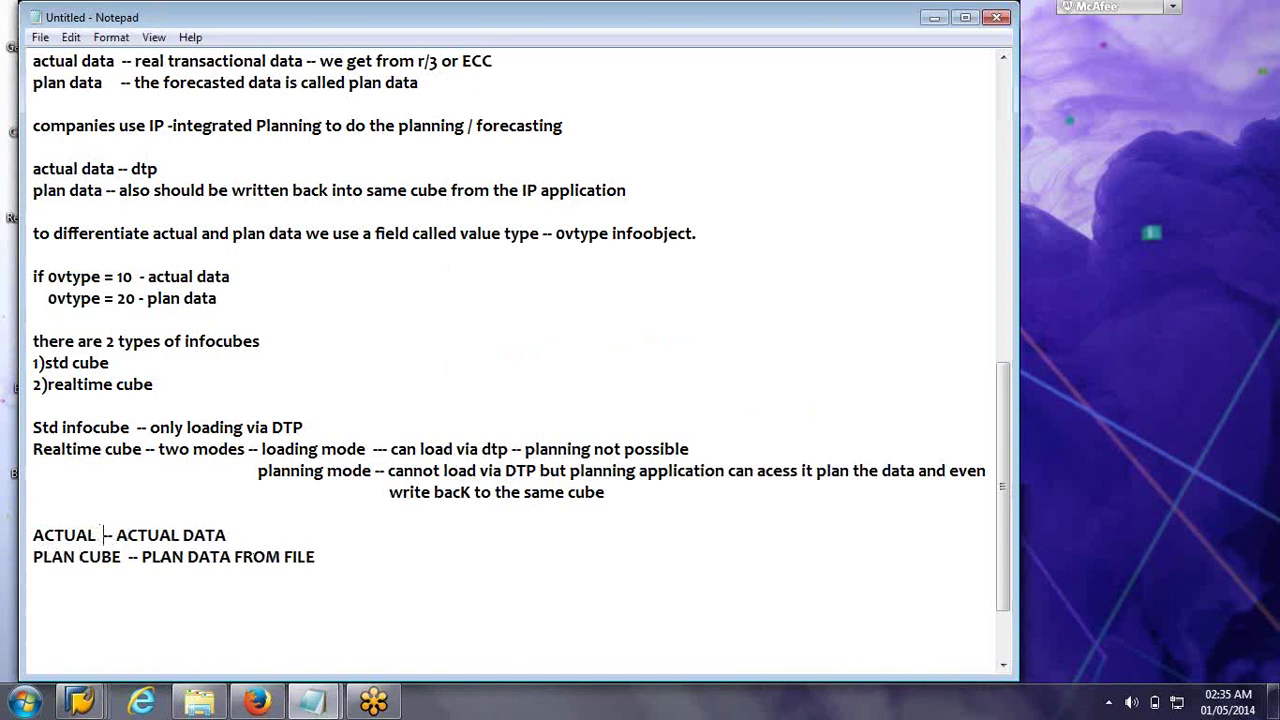
{"action": "type", "text": "BE"}
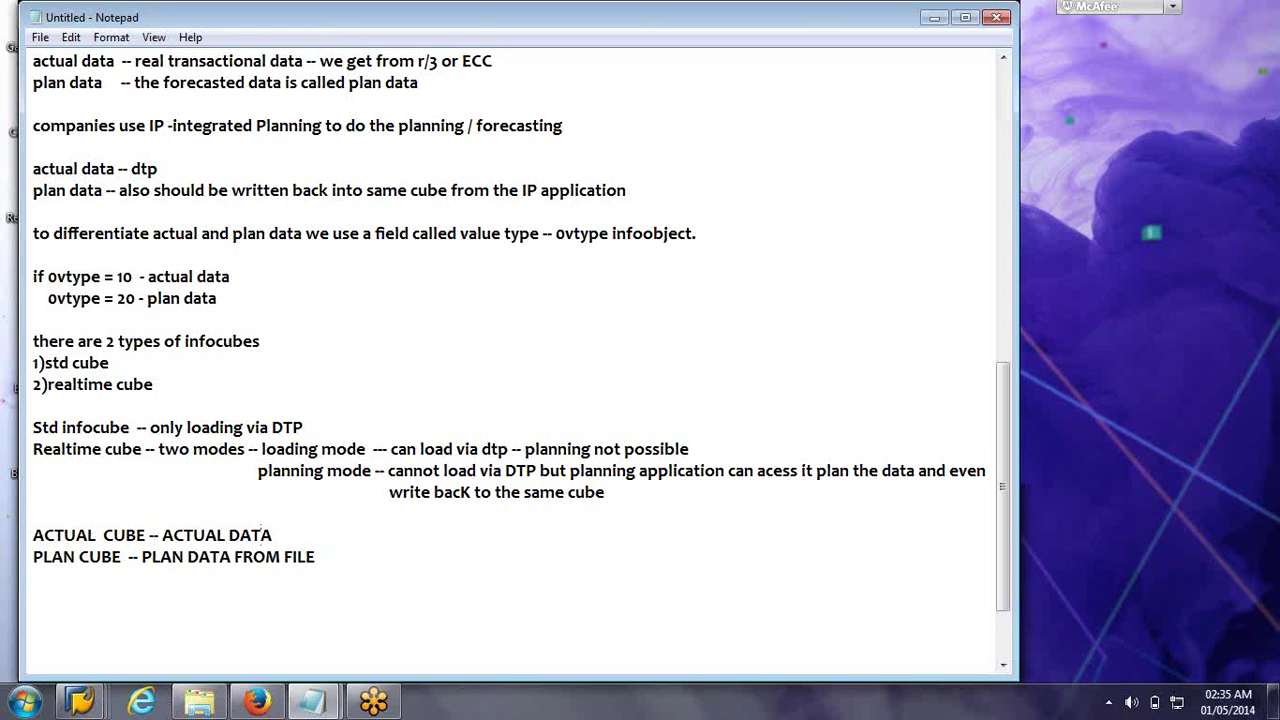
{"action": "type", "text": "FROM R/3"}
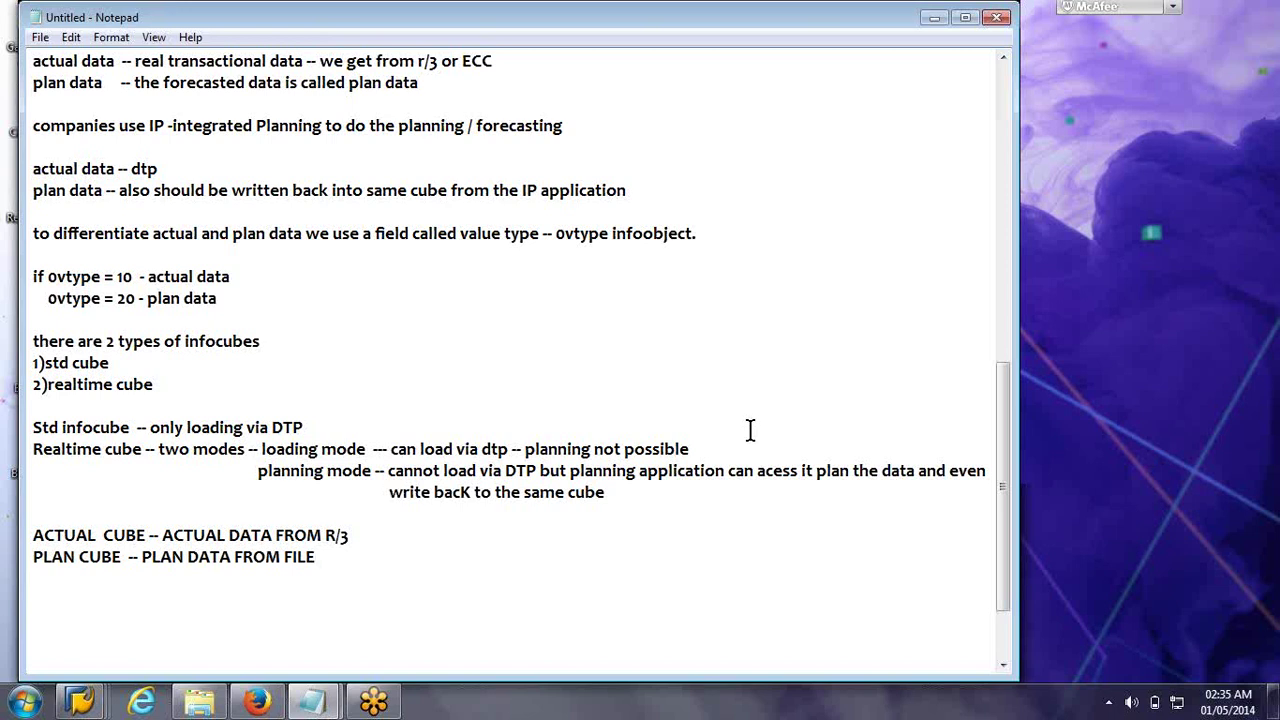
{"action": "left_click", "coordinate": [1065, 102]}
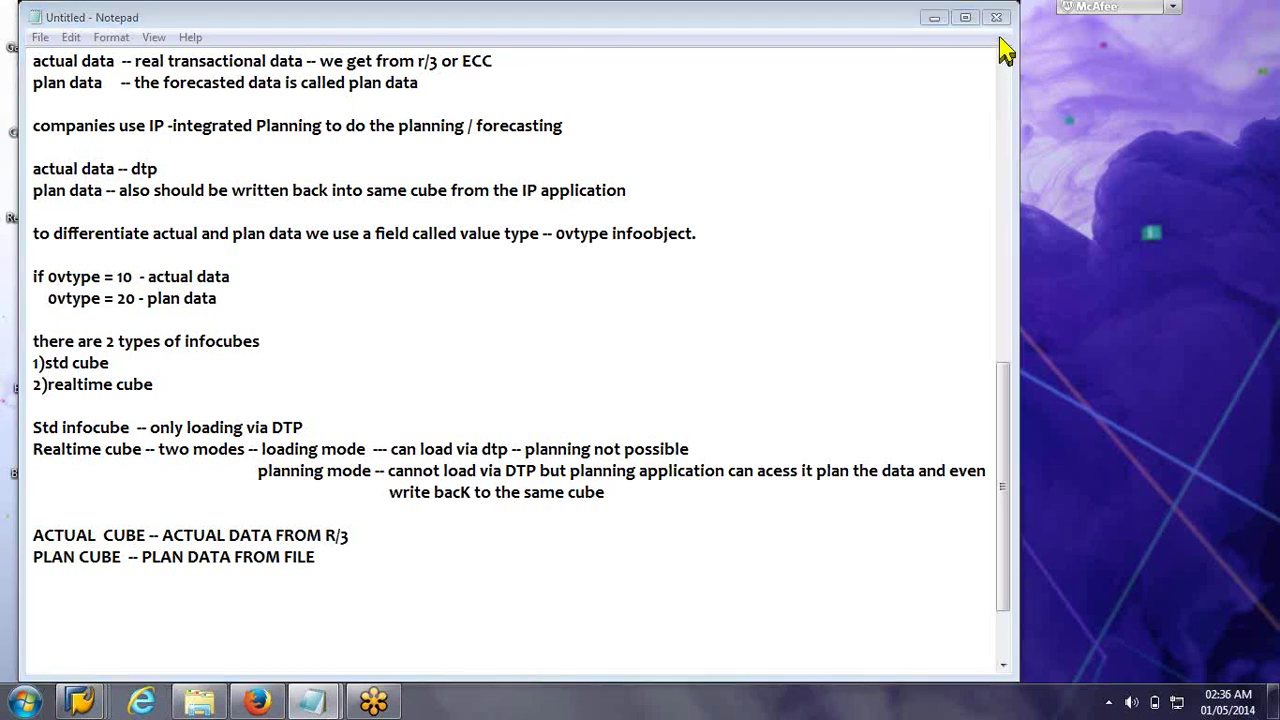
{"action": "left_click", "coordinate": [971, 70]}
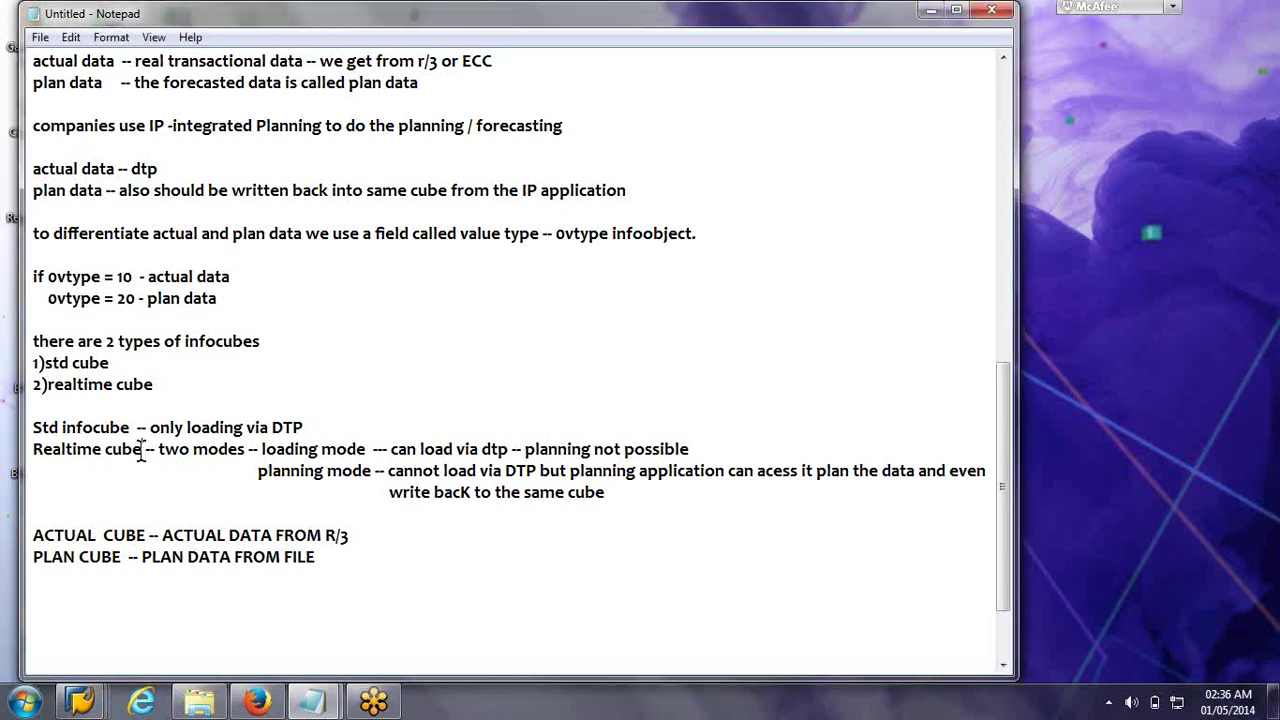
{"action": "left_click_drag", "start_coordinate": [141, 452], "coordinate": [15, 450]}
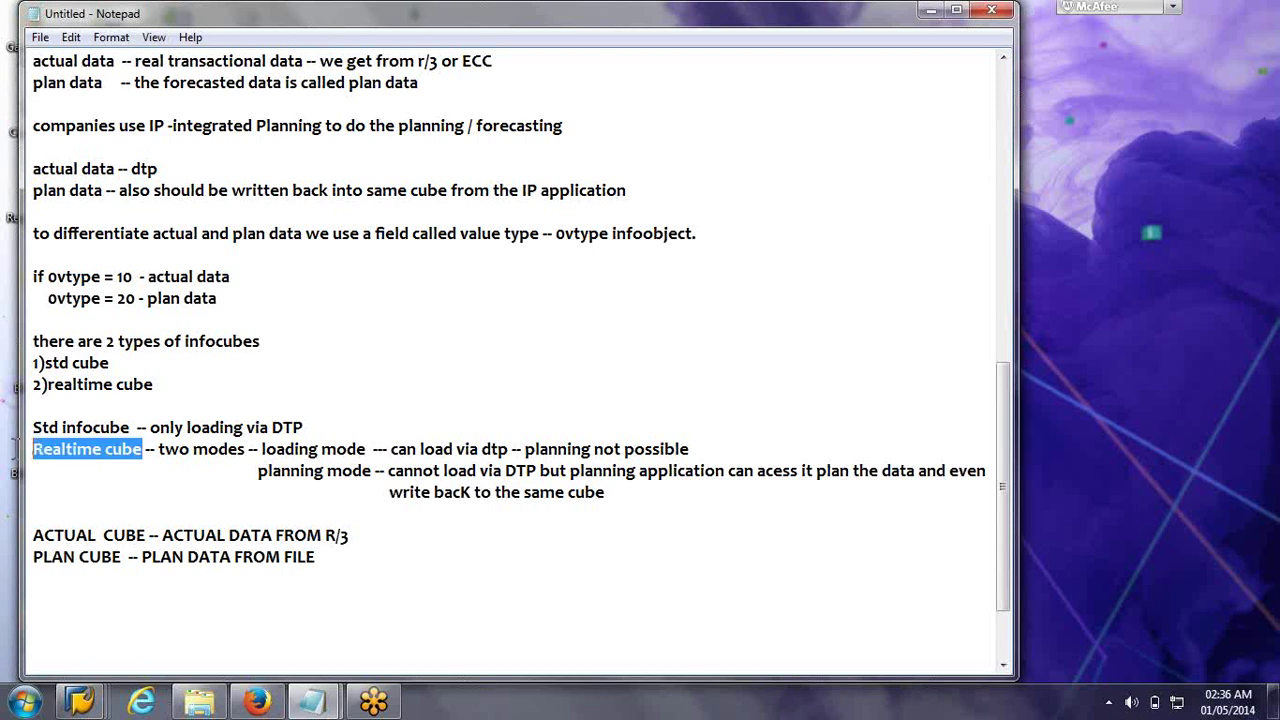
Write "IP application can access only BW realtime infocubes" between the planning mode note and the ACTUAL CUBE line
{"action": "left_click", "coordinate": [395, 514]}
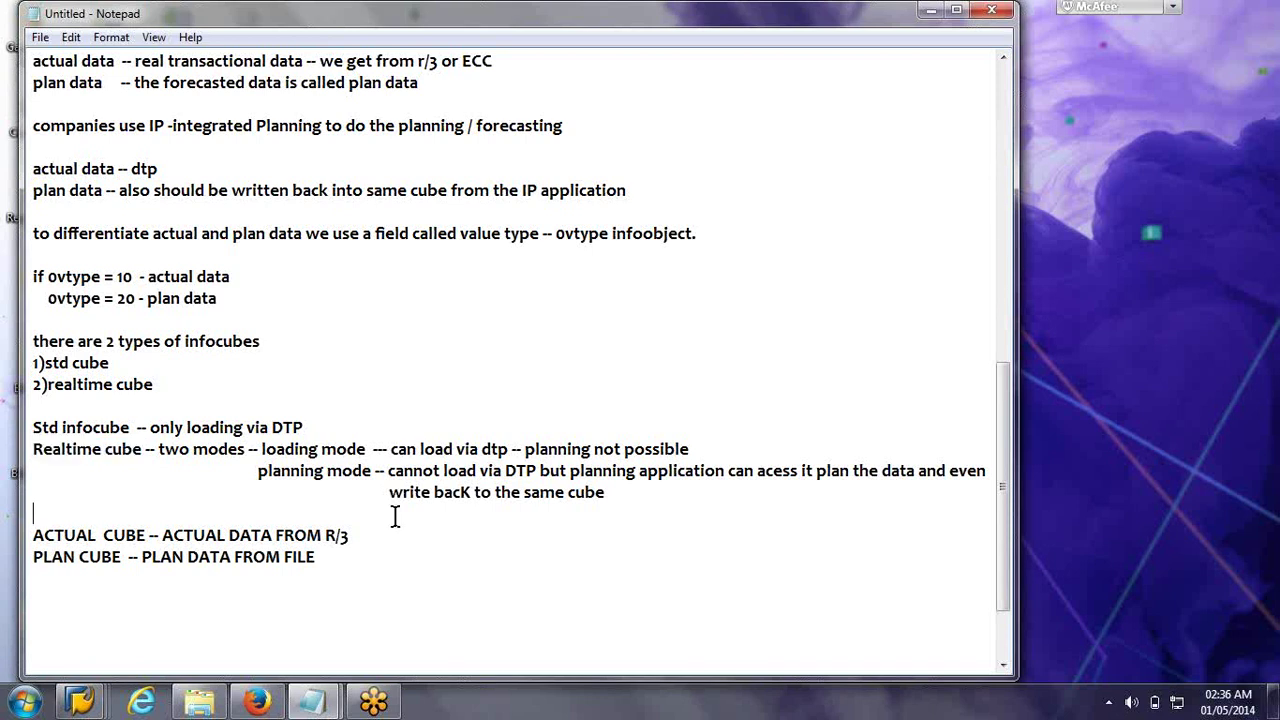
{"action": "key", "text": "Return"}
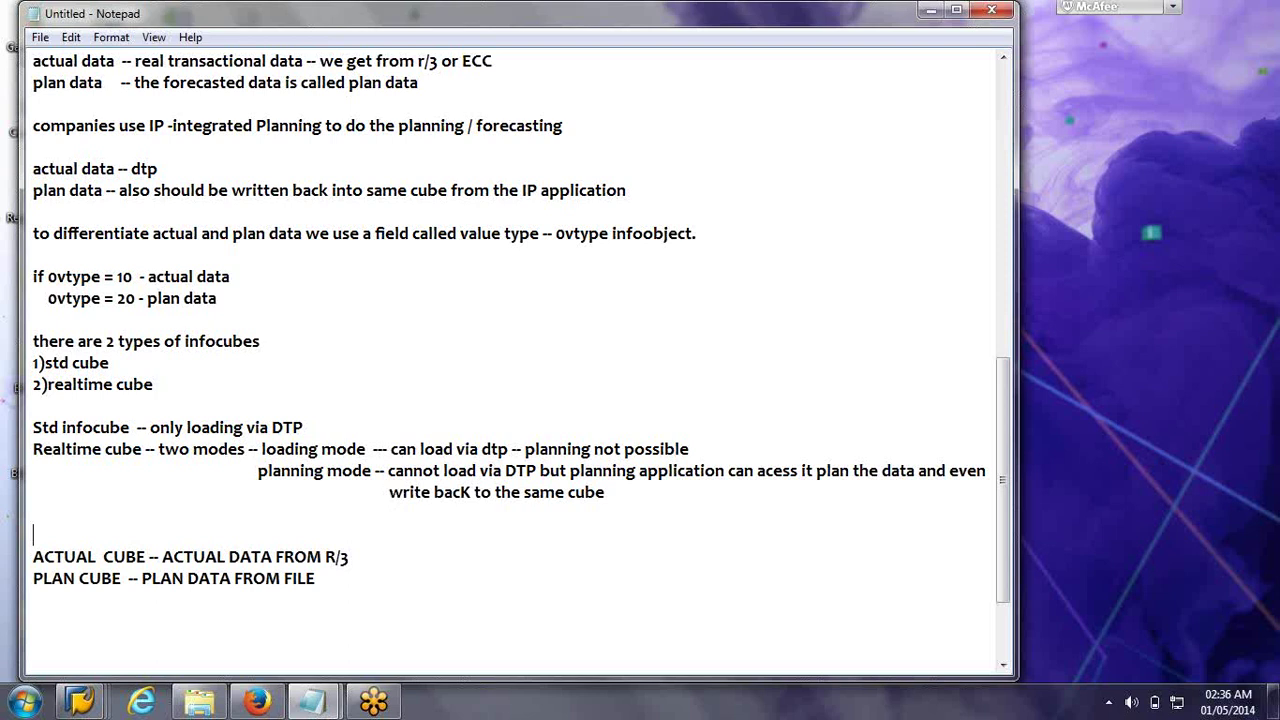
{"action": "left_click", "coordinate": [394, 515]}
{"action": "type", "text": "IP application ca"}
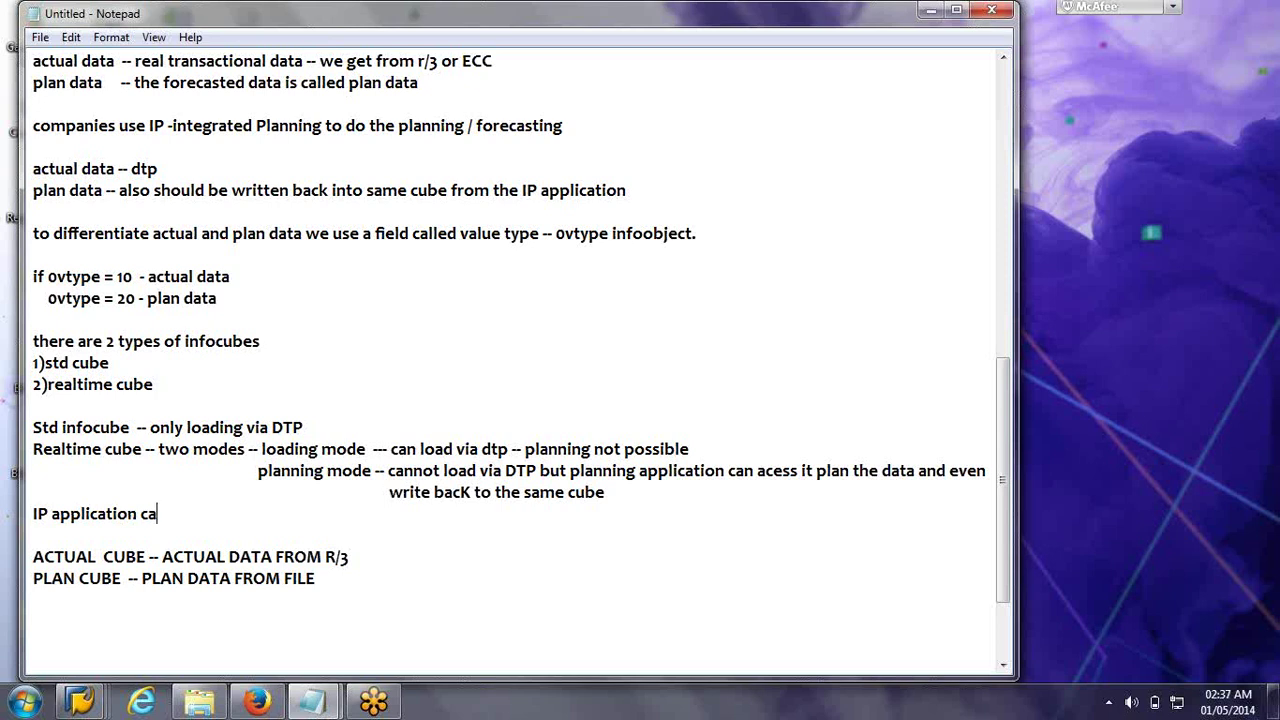
{"action": "type", "text": "n access only "}
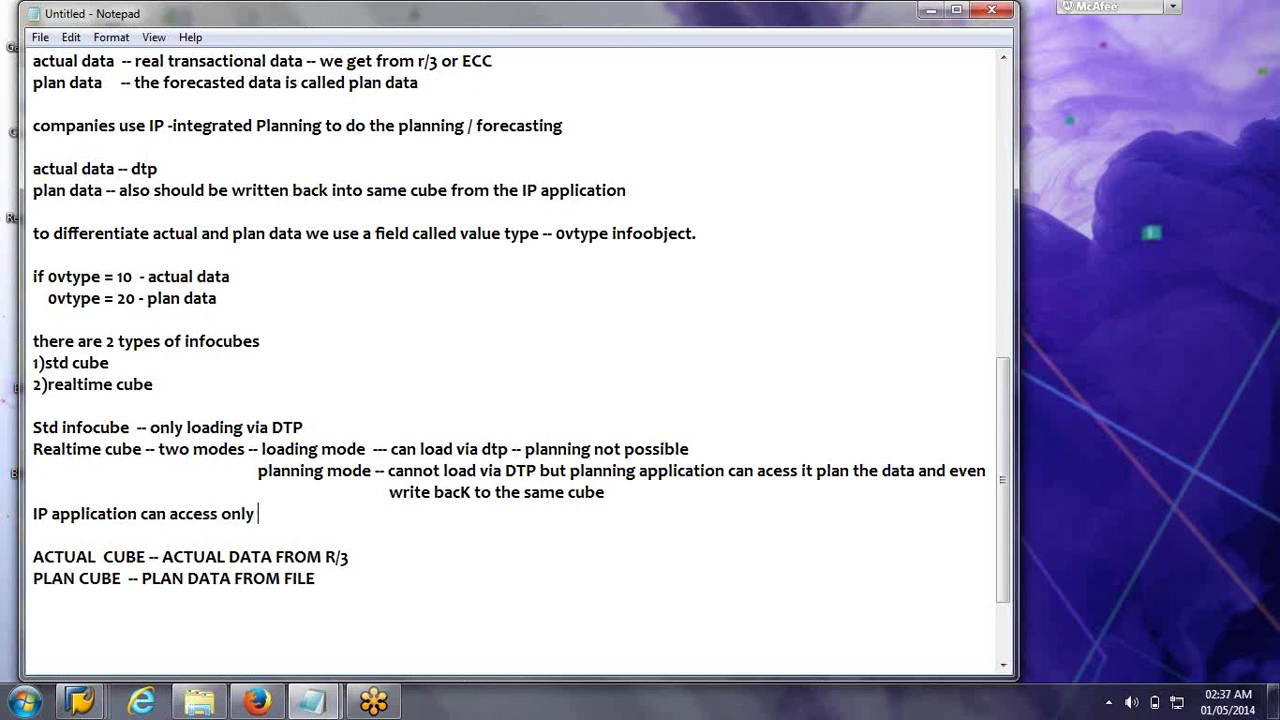
{"action": "type", "text": "BW realtime infocub"}
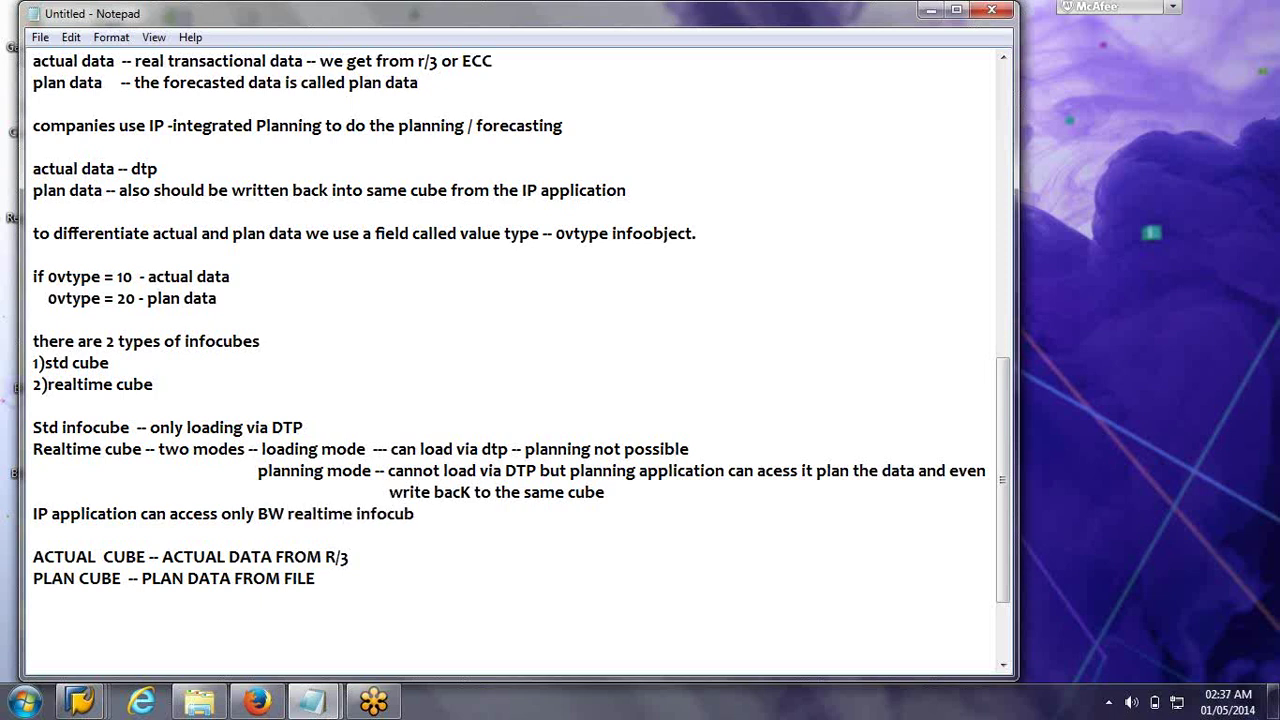
{"action": "type", "text": "es"}
Insert a blank line above the "IP application" sentence and an additional one below it
{"action": "left_click", "coordinate": [48, 513]}
{"action": "key", "text": "Return"}
{"action": "key", "text": "Down"}
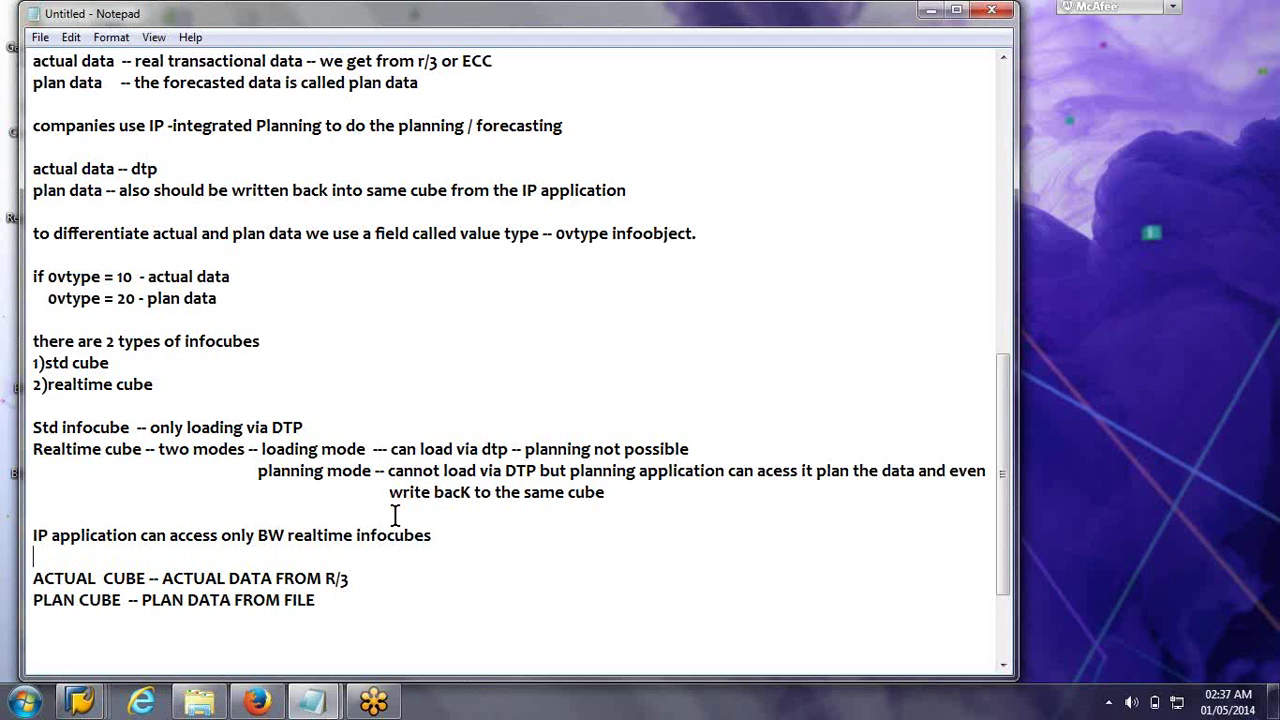
{"action": "key", "text": "Return"}
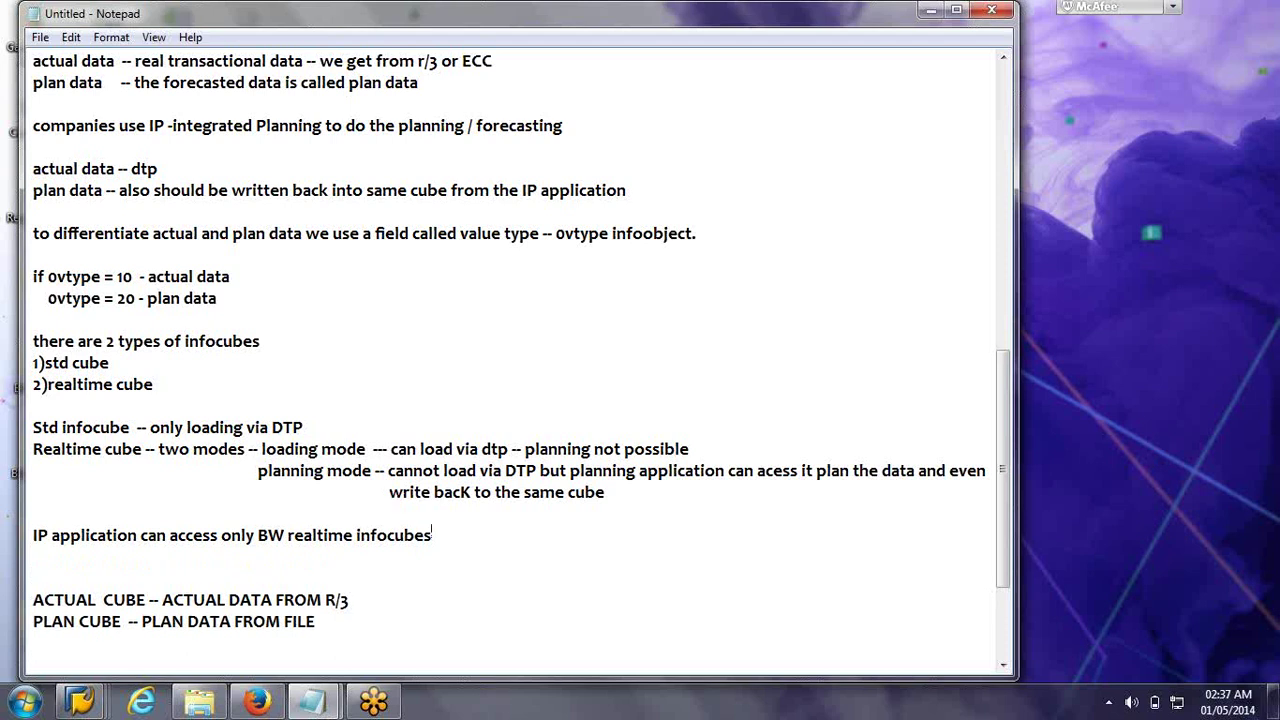
Widen the notes window slightly and decline the detailed error description for the SAP auto logout
{"action": "left_click", "coordinate": [1066, 82]}
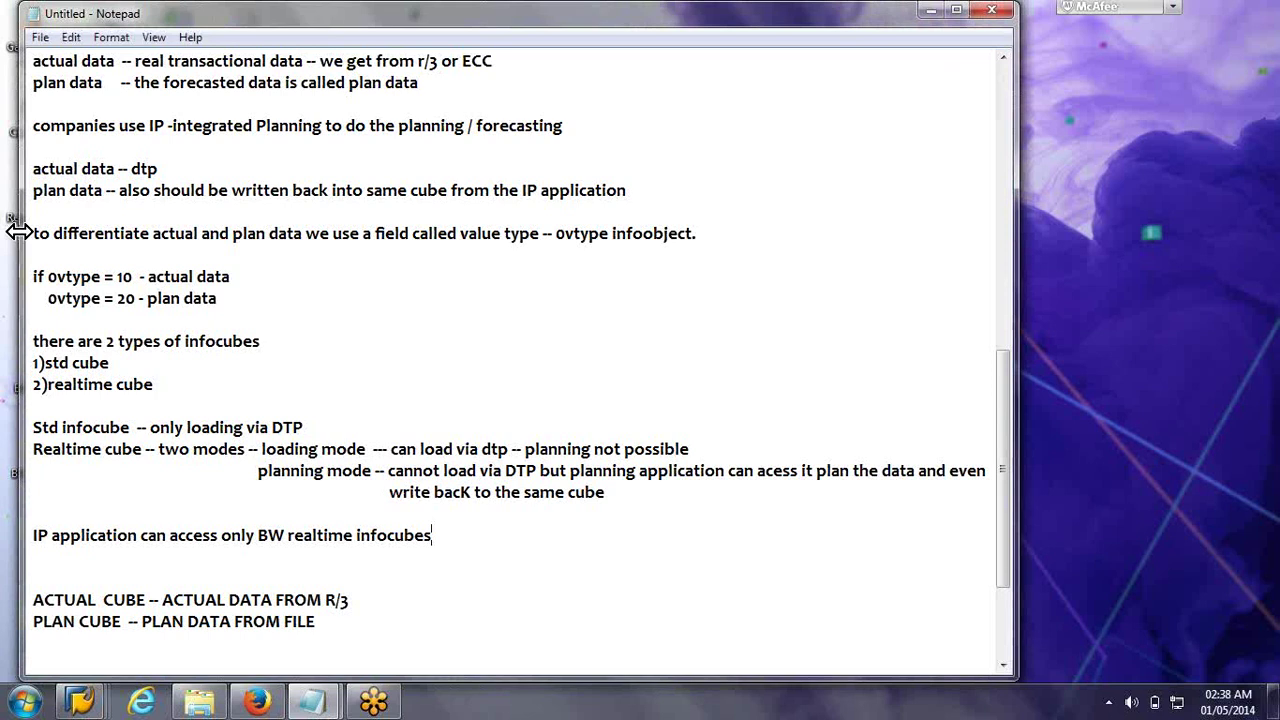
{"action": "left_click_drag", "start_coordinate": [18, 231], "coordinate": [10, 235]}
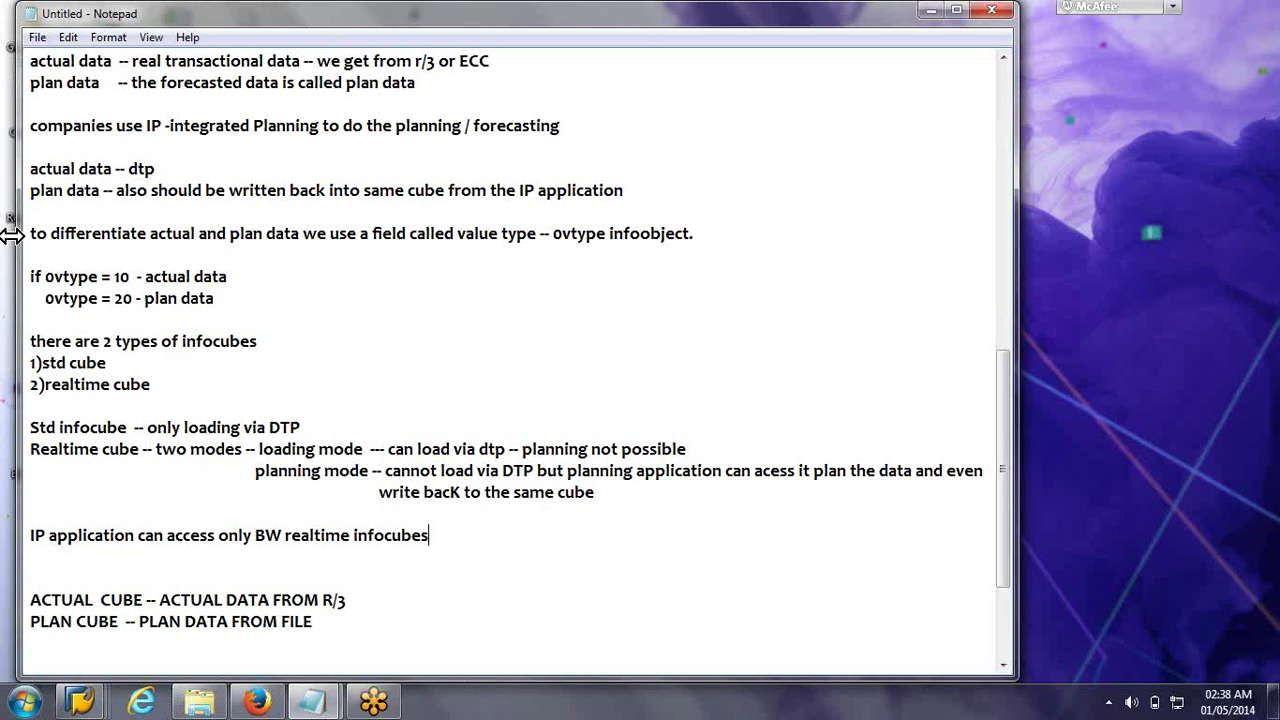
{"action": "left_click_drag", "start_coordinate": [12, 235], "coordinate": [0, 236]}
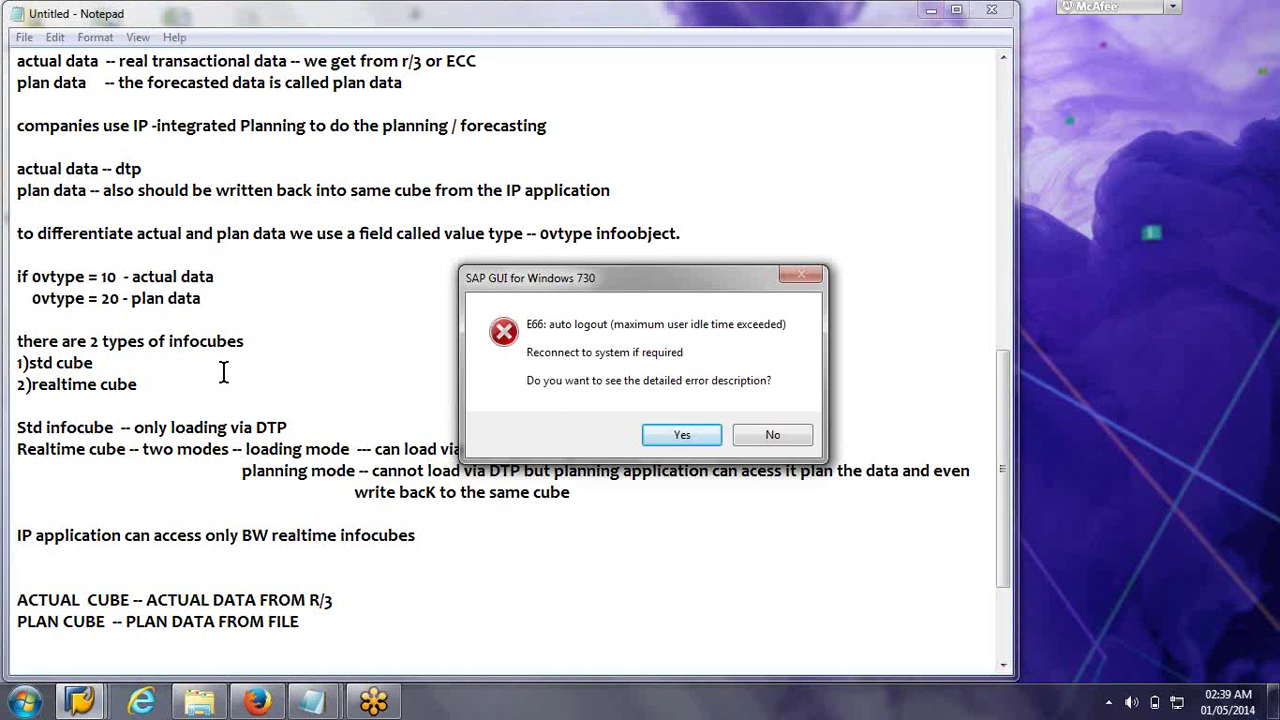
{"action": "left_click", "coordinate": [755, 434]}
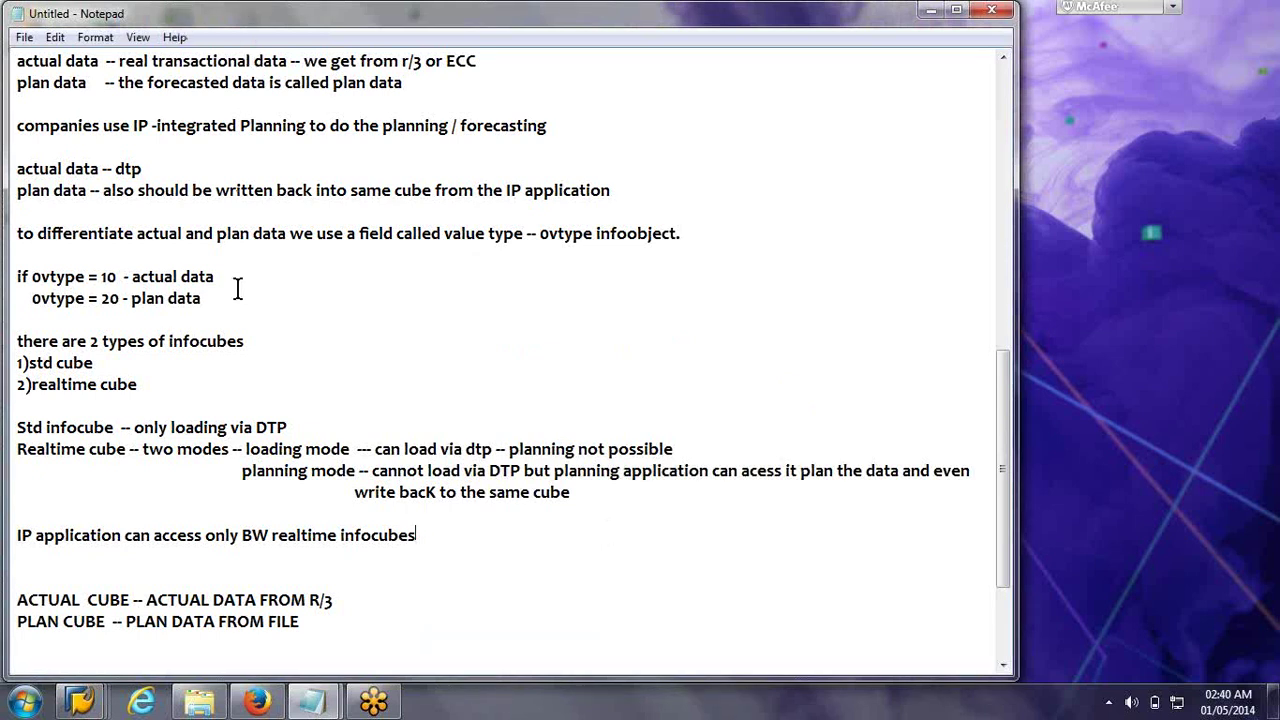
Align "planning mode" under "loading mode" and add blank lines after the PLAN CUBE line
{"action": "left_click", "coordinate": [241, 470]}
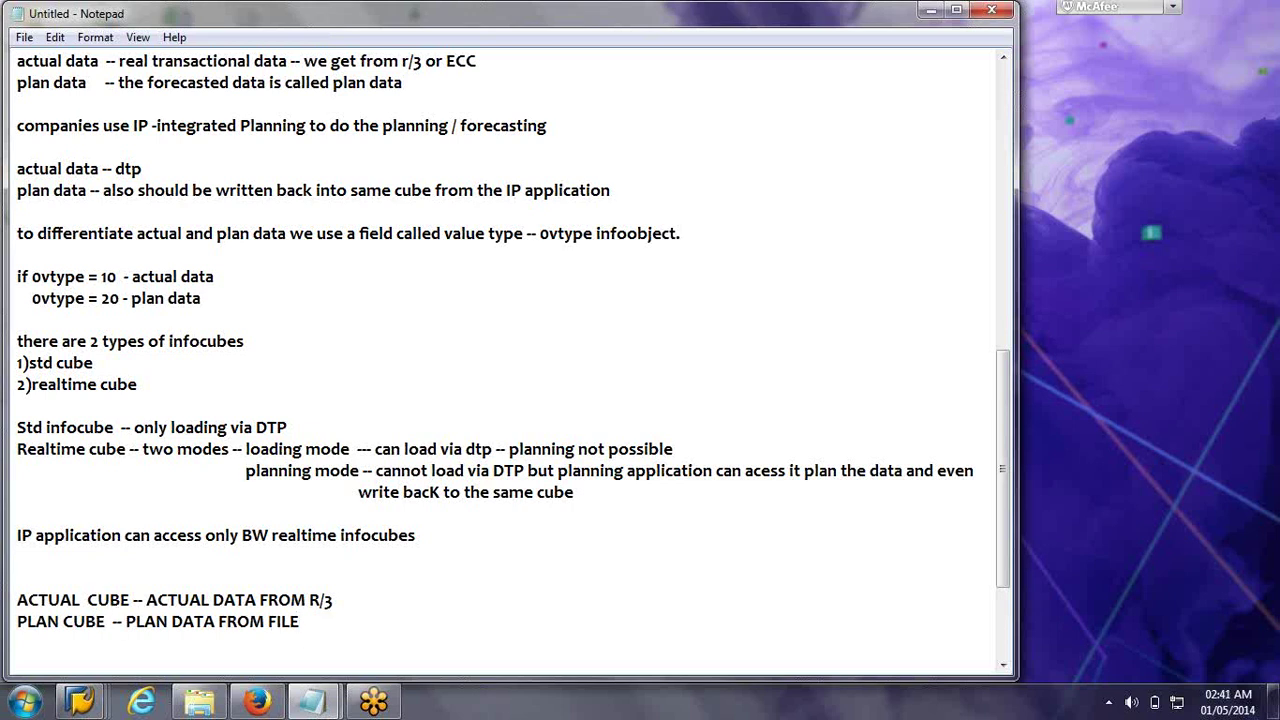
{"action": "key", "text": "Return"}
{"action": "key", "text": "Return"}
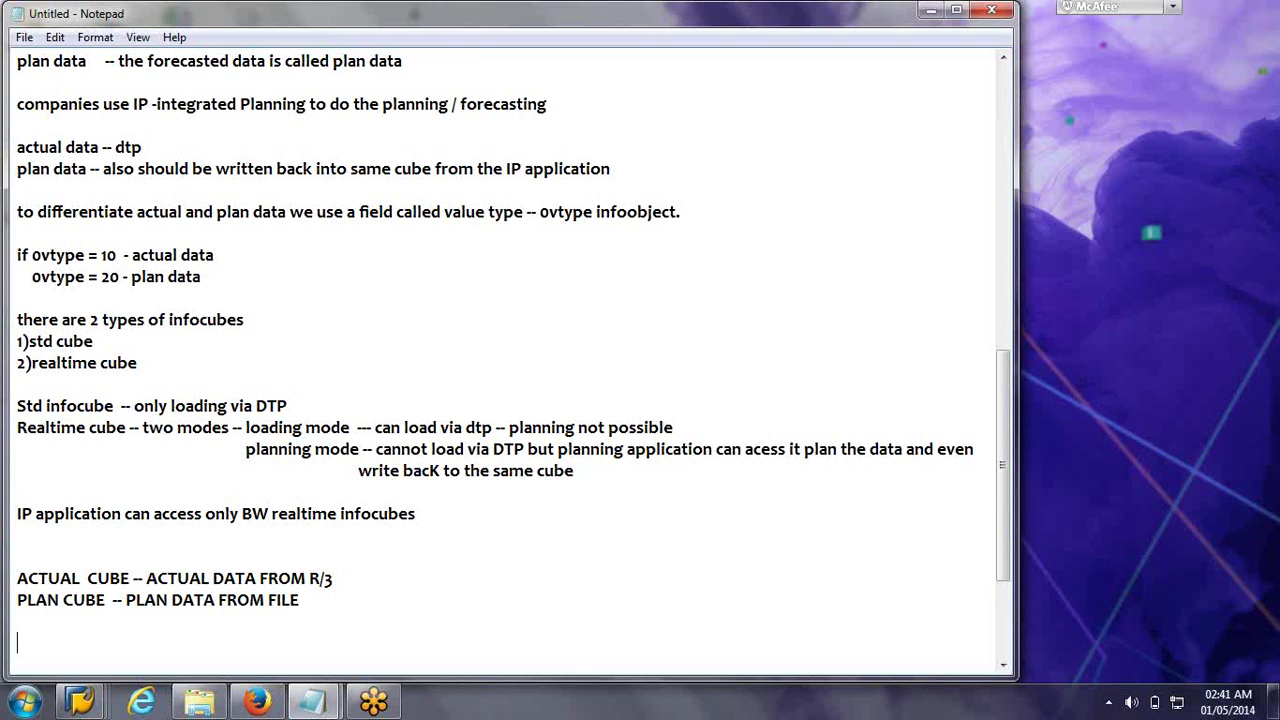
{"action": "key", "text": "Return"}
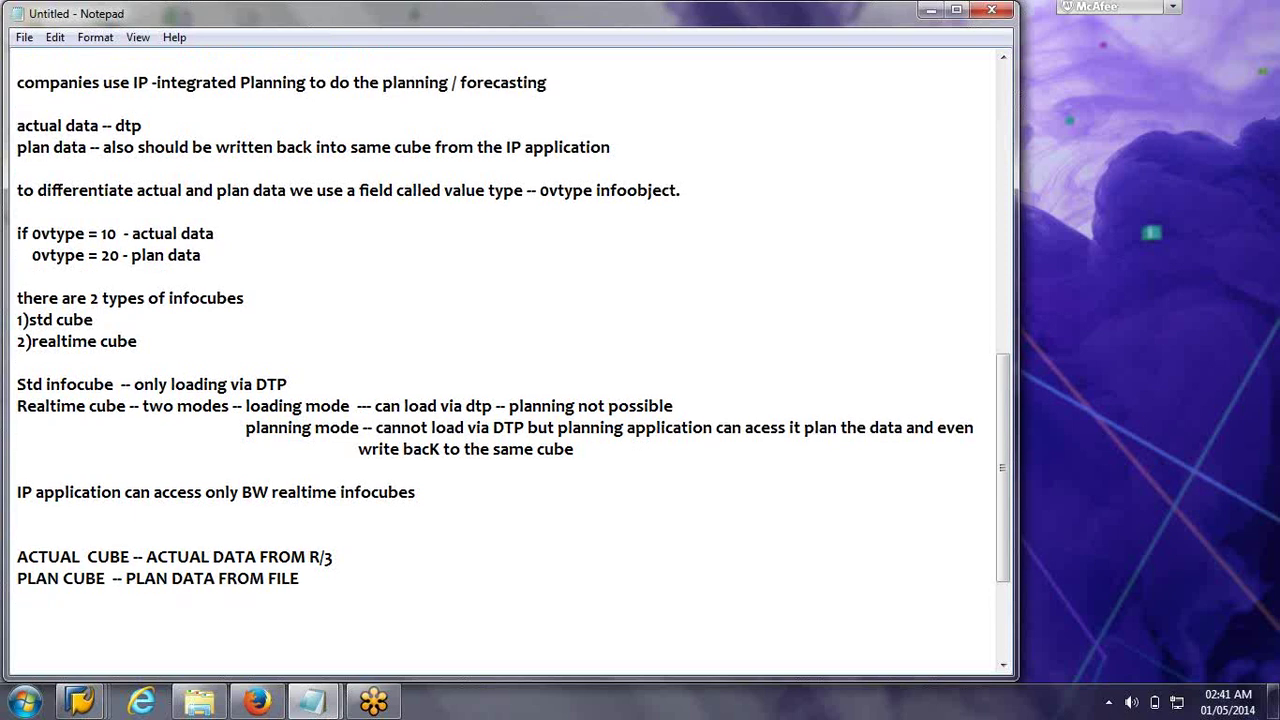
Remove the extra blank line above the ACTUAL CUBE line and narrow the notes window slightly
{"action": "left_click_drag", "start_coordinate": [17, 556], "coordinate": [295, 587]}
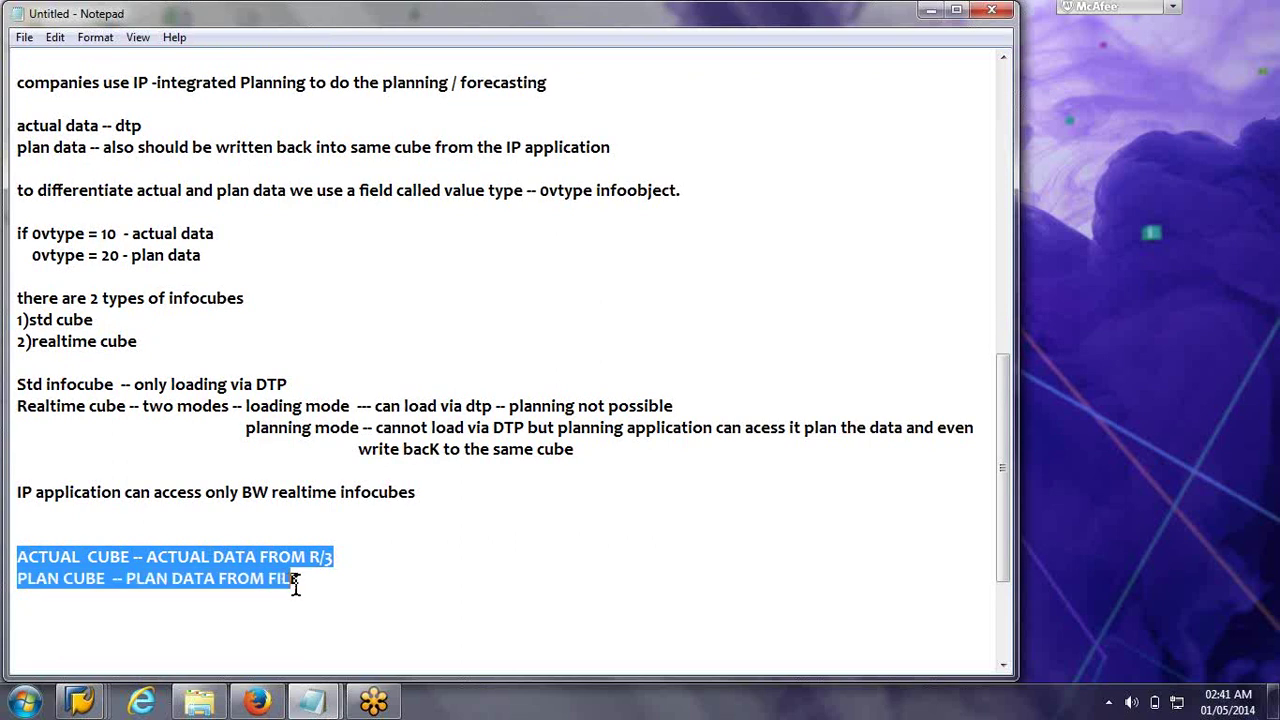
{"action": "left_click", "coordinate": [101, 525]}
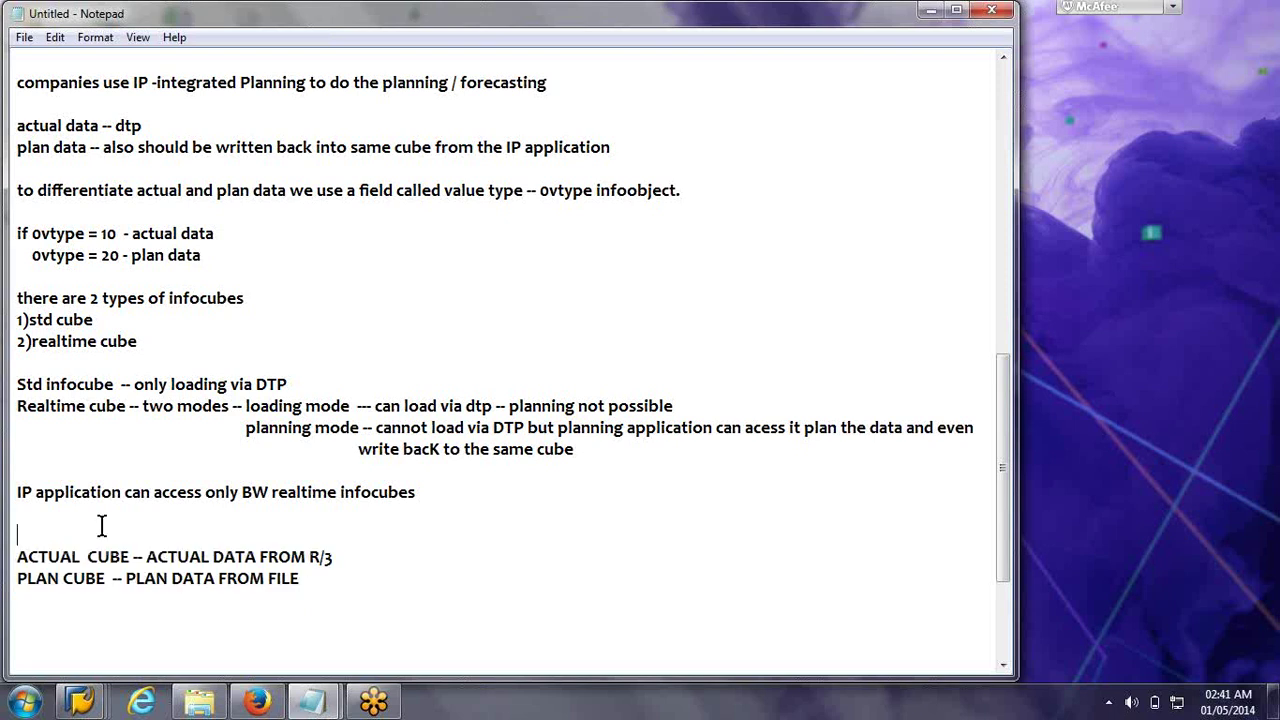
{"action": "key", "text": "Delete"}
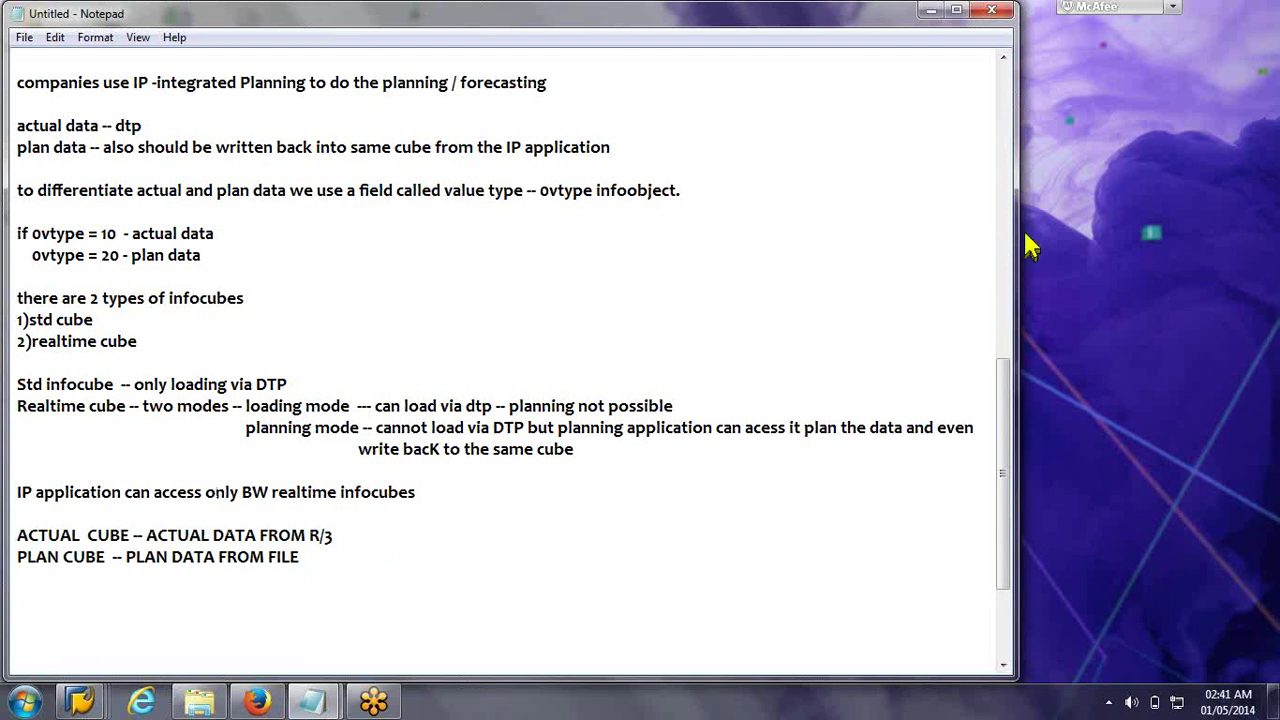
{"action": "left_click_drag", "start_coordinate": [1016, 240], "coordinate": [1004, 242]}
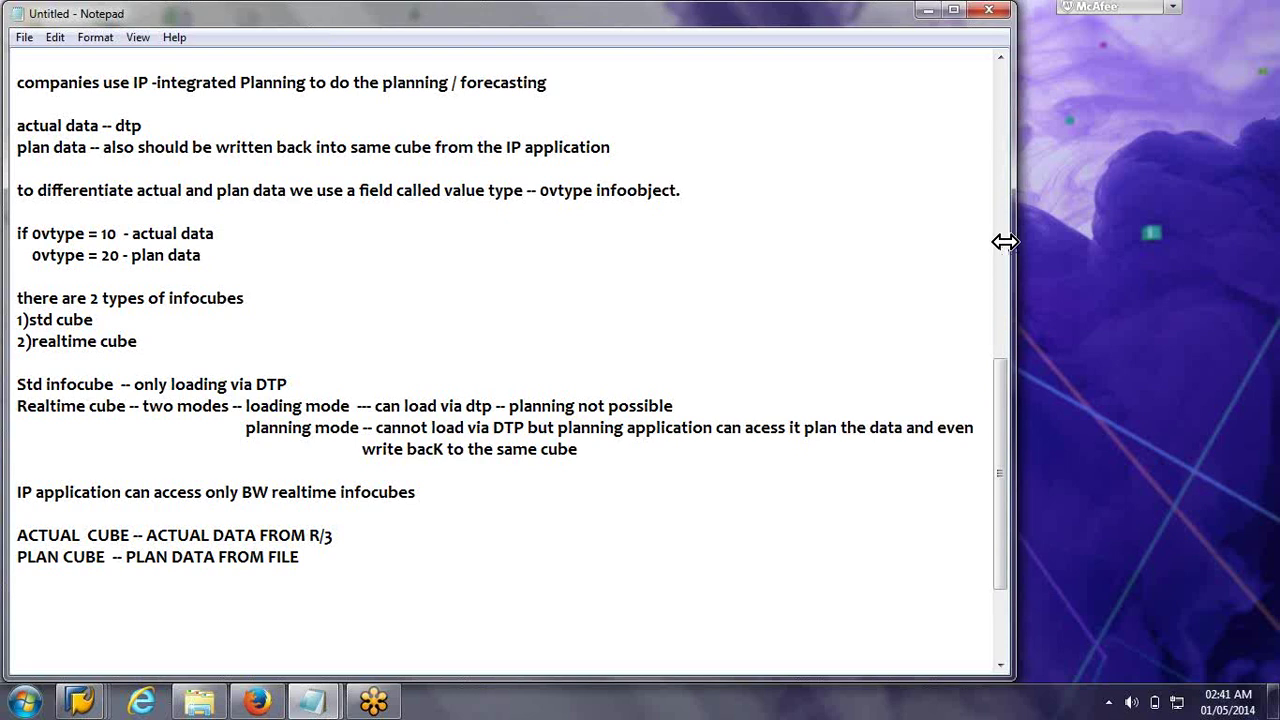
{"action": "left_click_drag", "start_coordinate": [1004, 242], "coordinate": [1003, 243]}
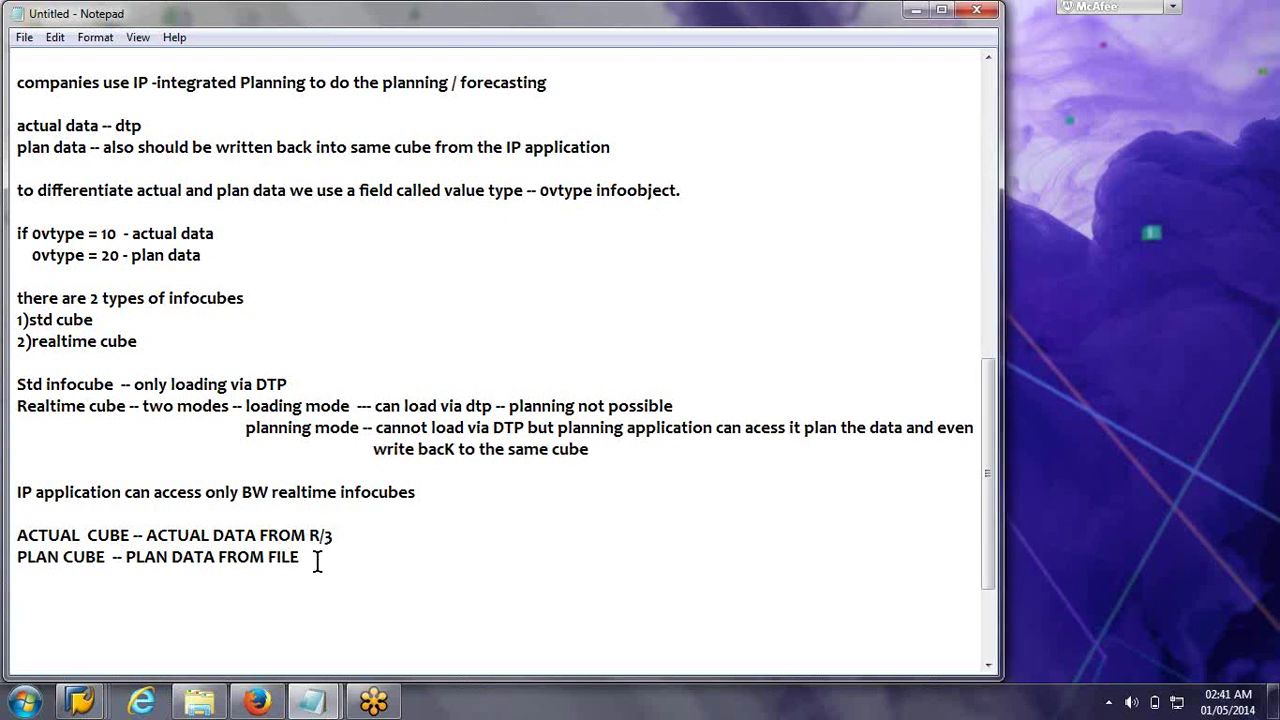
{"action": "left_click_drag", "start_coordinate": [300, 557], "coordinate": [17, 535]}
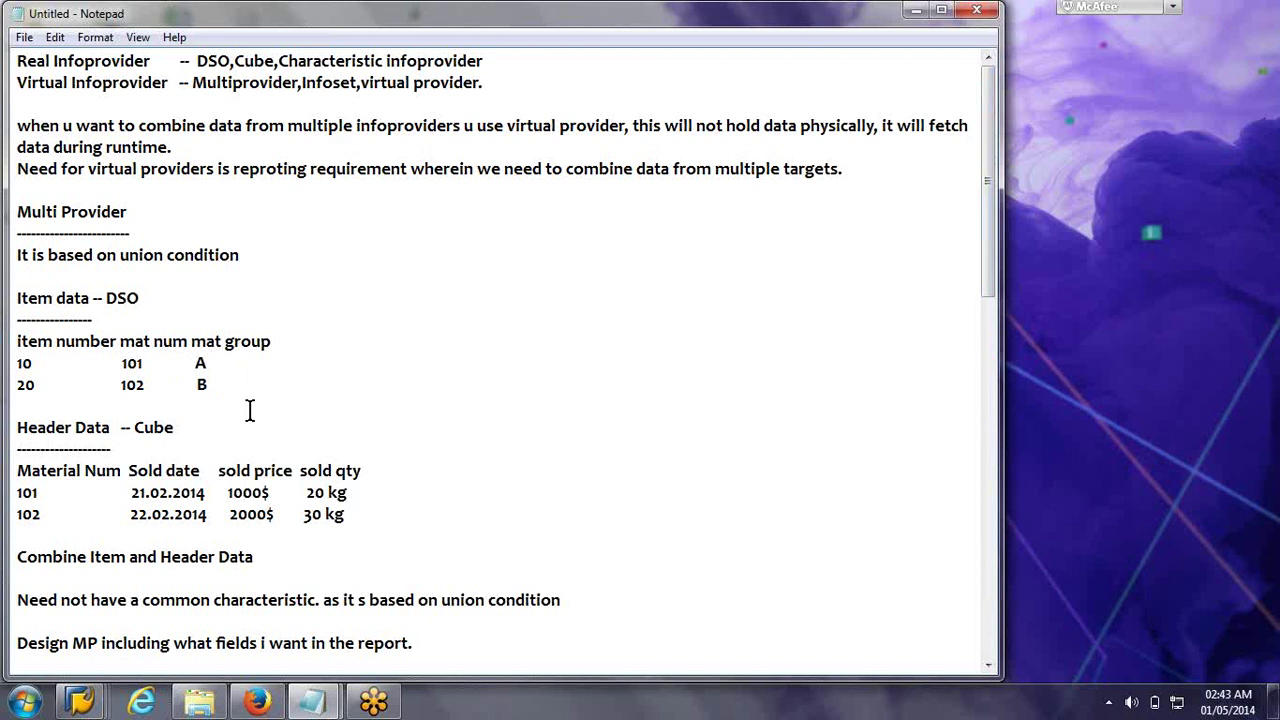
Write the heading "Realtime infocube" as a new paragraph below the PLAN CUBE line
{"action": "scroll", "coordinate": [250, 410], "scroll_direction": "down", "scroll_amount": 3}
{"action": "scroll", "coordinate": [250, 410], "scroll_direction": "down", "scroll_amount": 3}
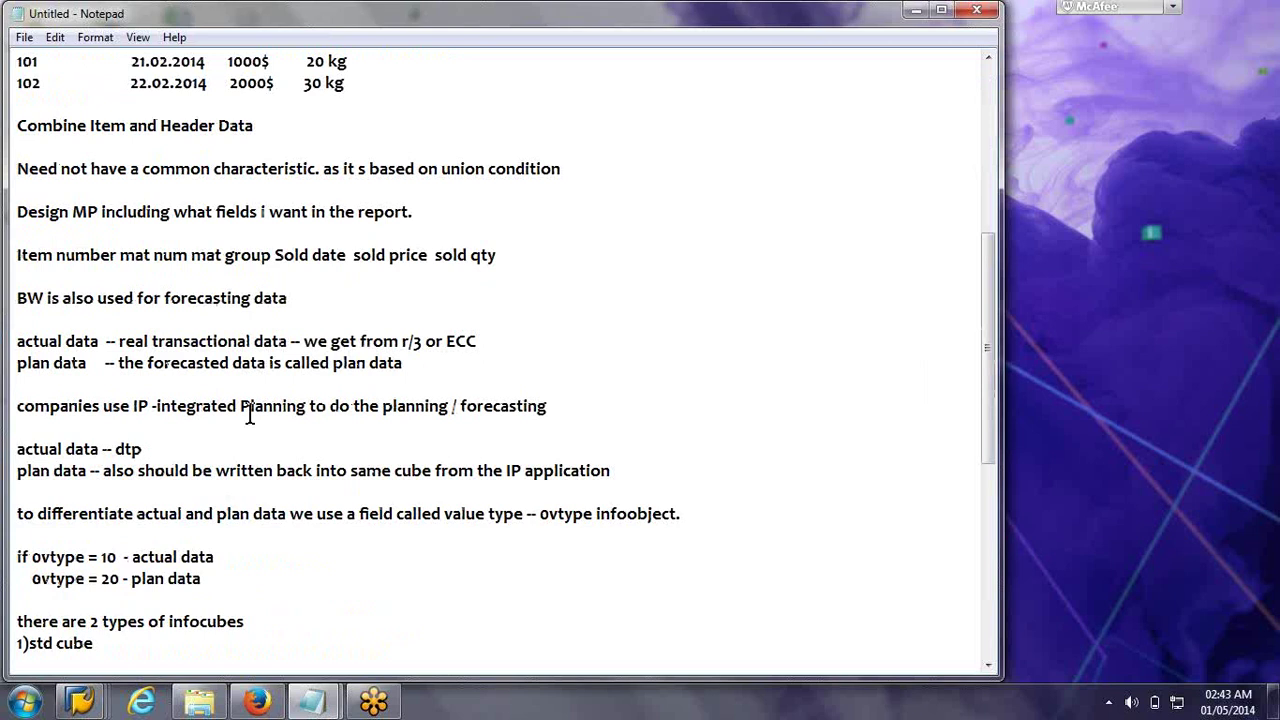
{"action": "scroll", "coordinate": [250, 415], "scroll_direction": "down", "scroll_amount": 5}
{"action": "key", "text": "Return"}
{"action": "key", "text": "Return"}
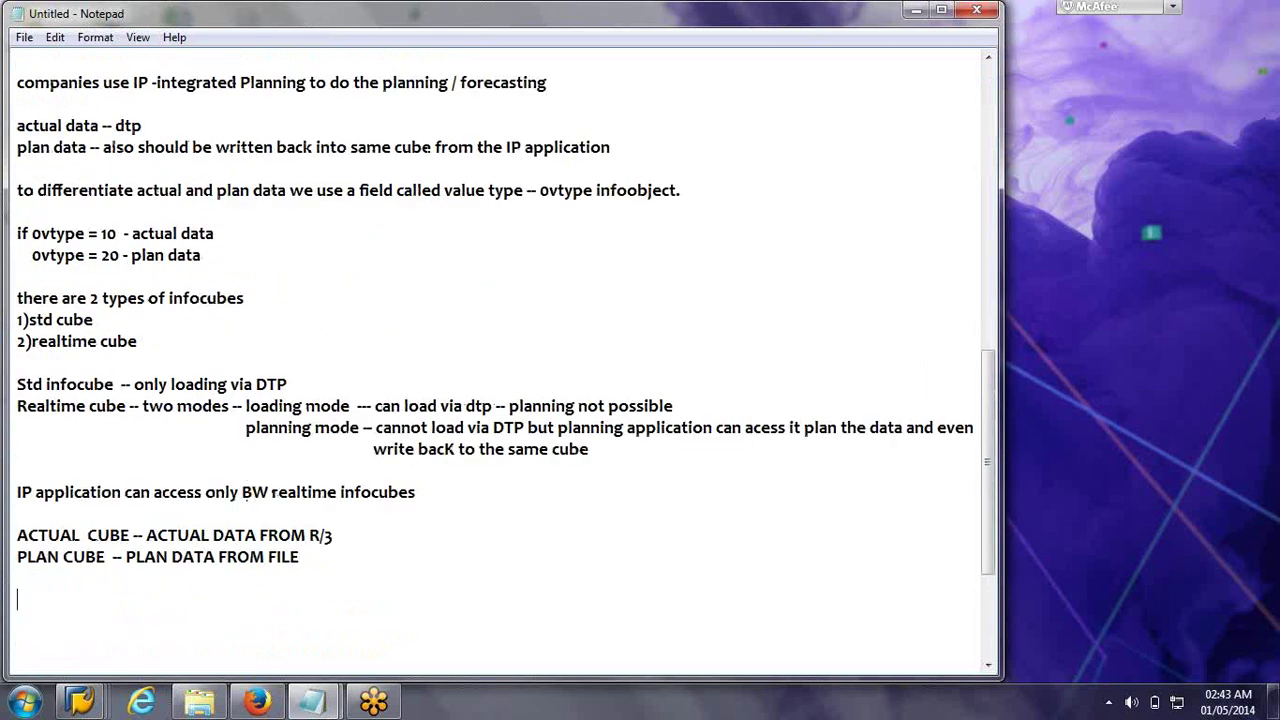
{"action": "type", "text": "Realtime infocube"}
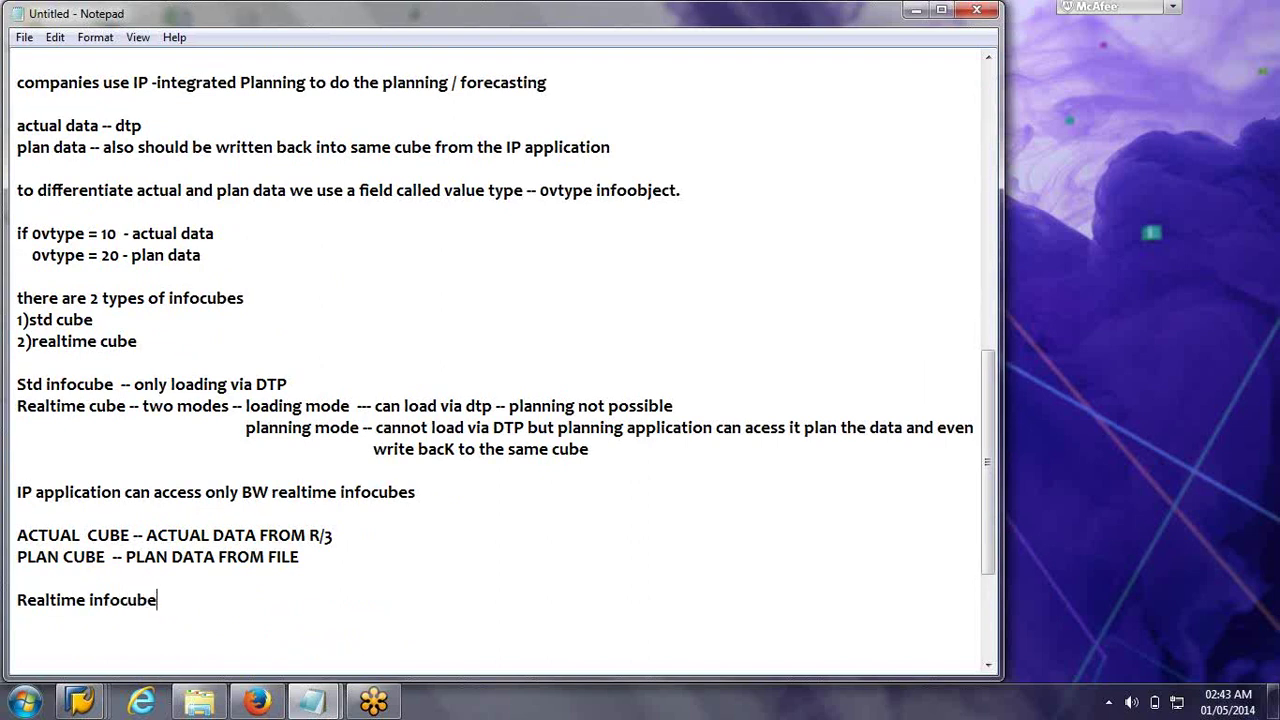
Underline the "Realtime infocube" heading with a row of dashes of matching width and start a new line
{"action": "key", "text": "Return"}
{"action": "type", "text": "--------------------------------"}
{"action": "key", "text": "BackSpace"}
{"action": "key", "text": "BackSpace"}
{"action": "key", "text": "BackSpace"}
{"action": "key", "text": "BackSpace"}
{"action": "key", "text": "Return"}
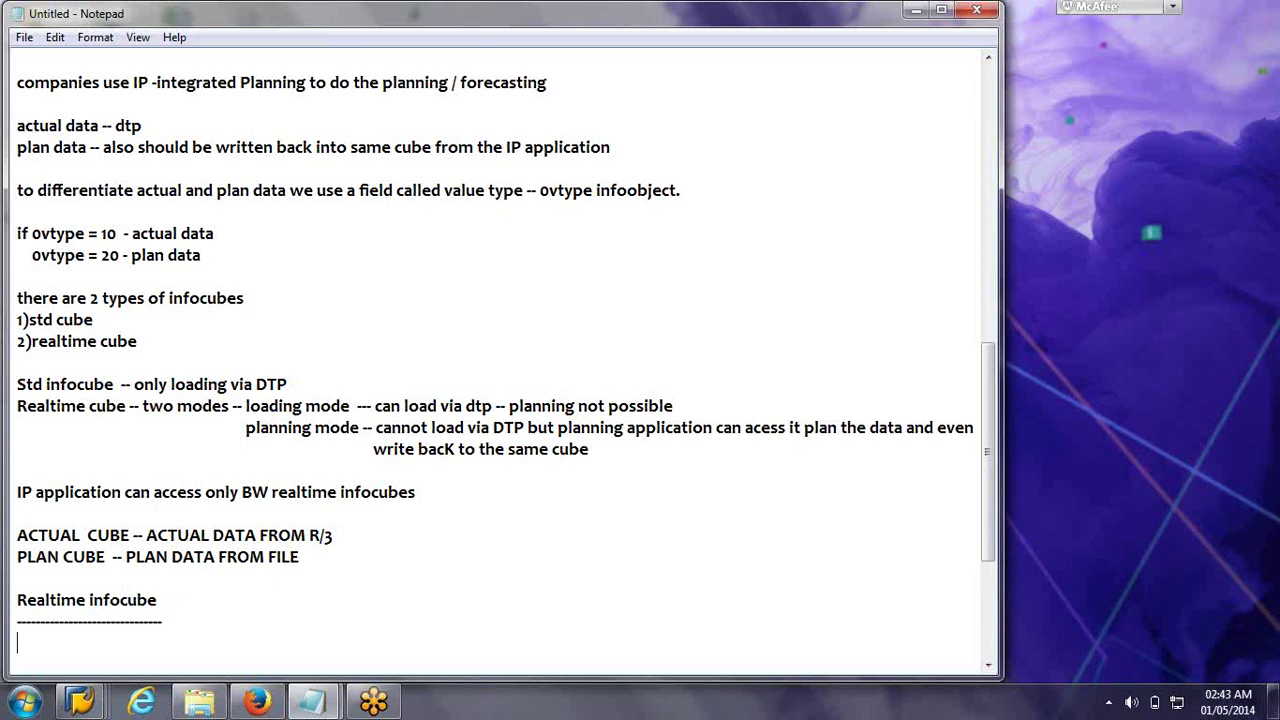
Switch to the second SAP Data Warehousing Workbench session and search the InfoProvider tree for "zic"
{"action": "left_click", "coordinate": [78, 705]}
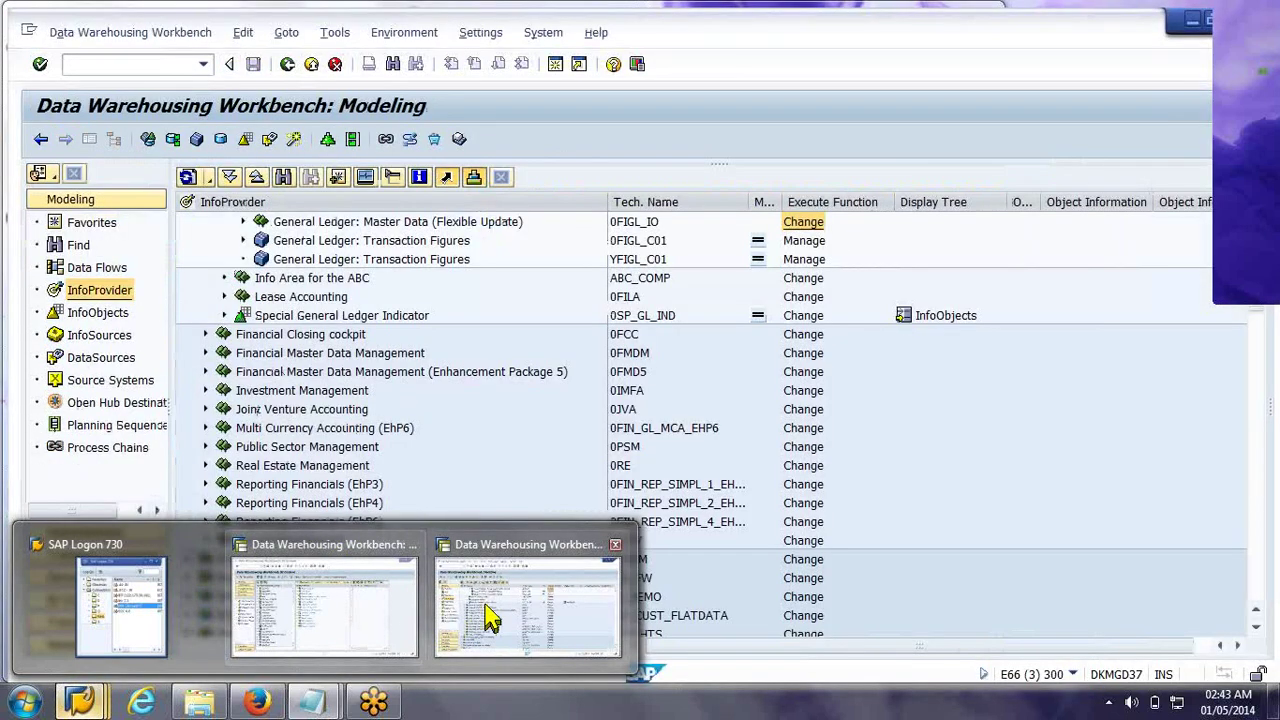
{"action": "left_click", "coordinate": [490, 615]}
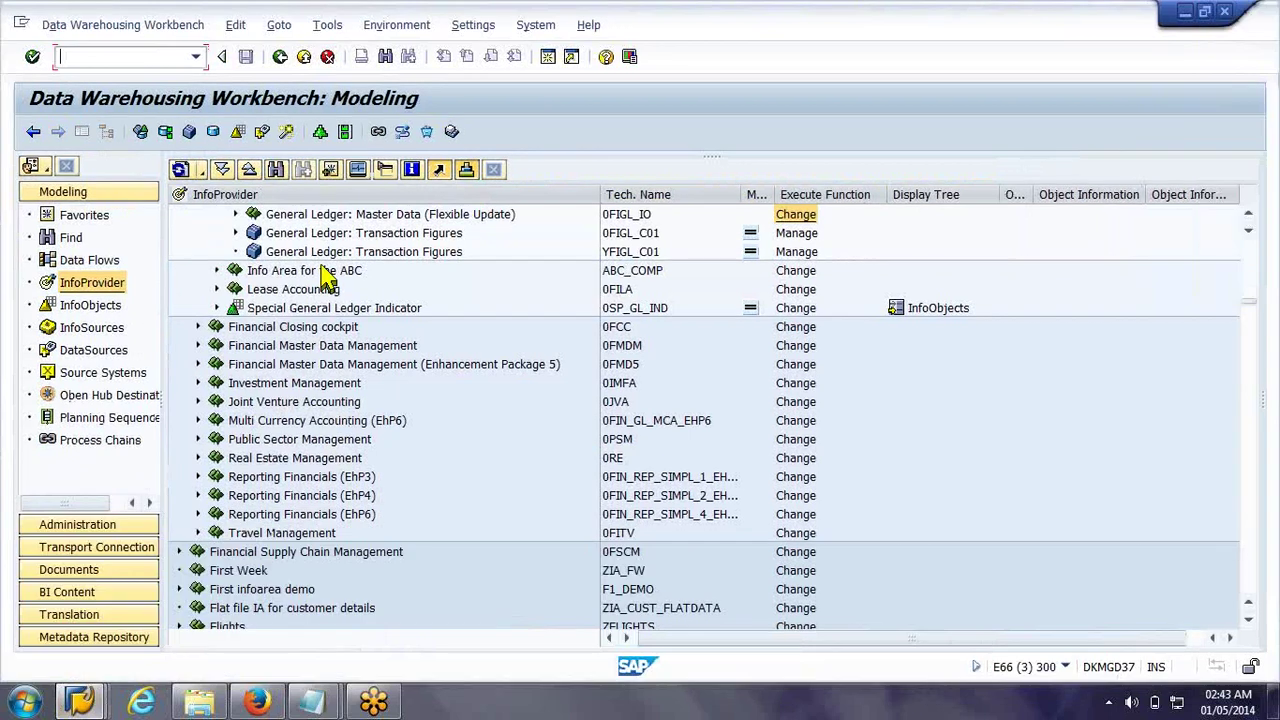
{"action": "left_click", "coordinate": [277, 170]}
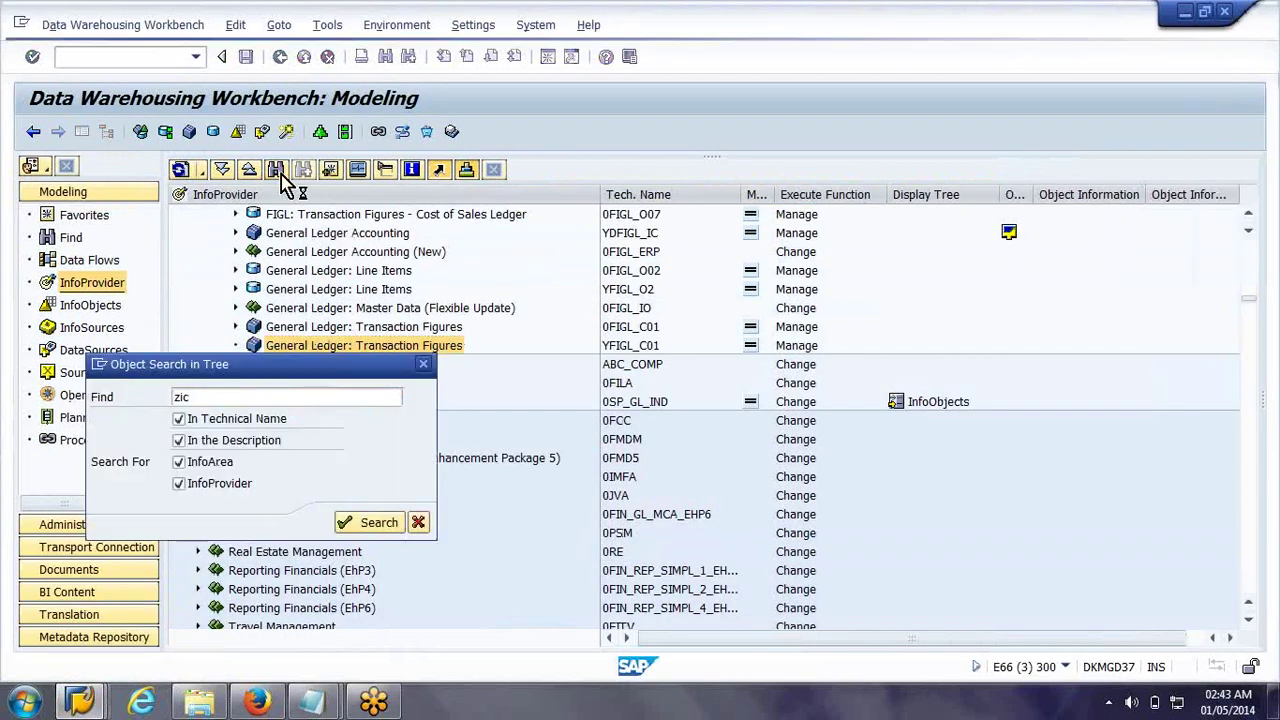
{"action": "key", "text": "Return"}
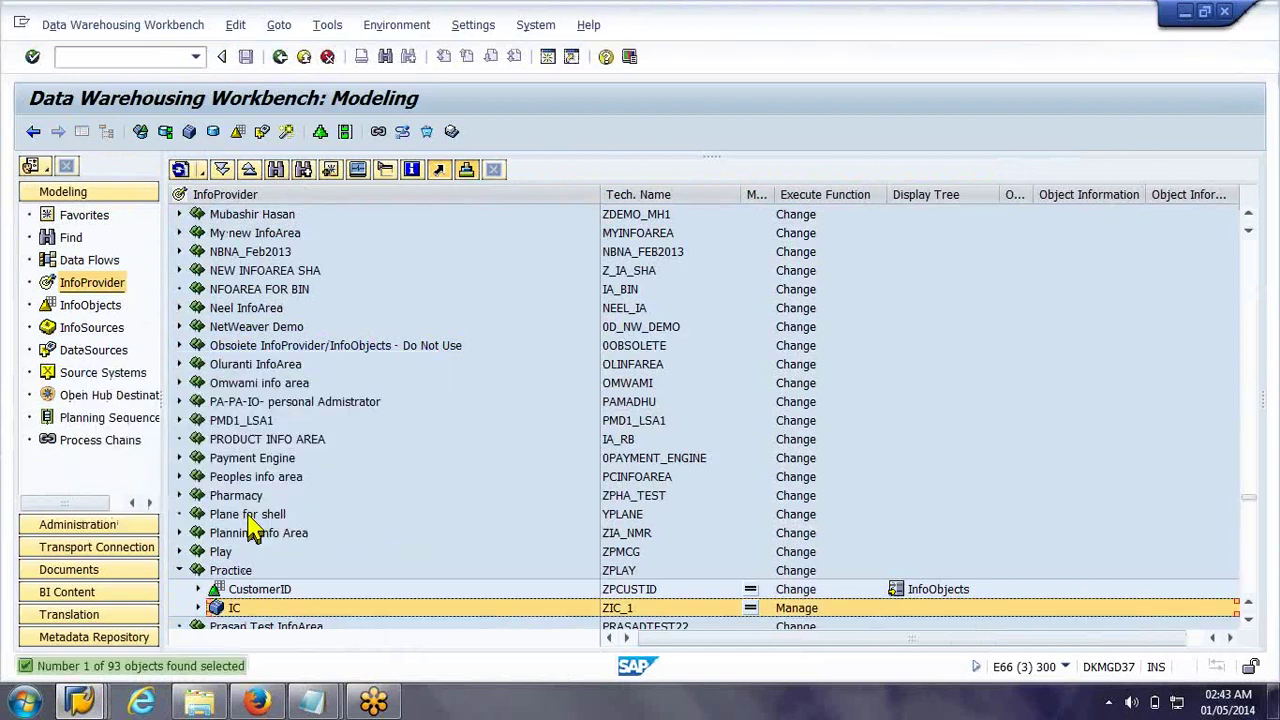
Expand the InfoCube IC (ZIC_1) under the Practice InfoArea to examine its data flow
{"action": "left_click", "coordinate": [229, 573]}
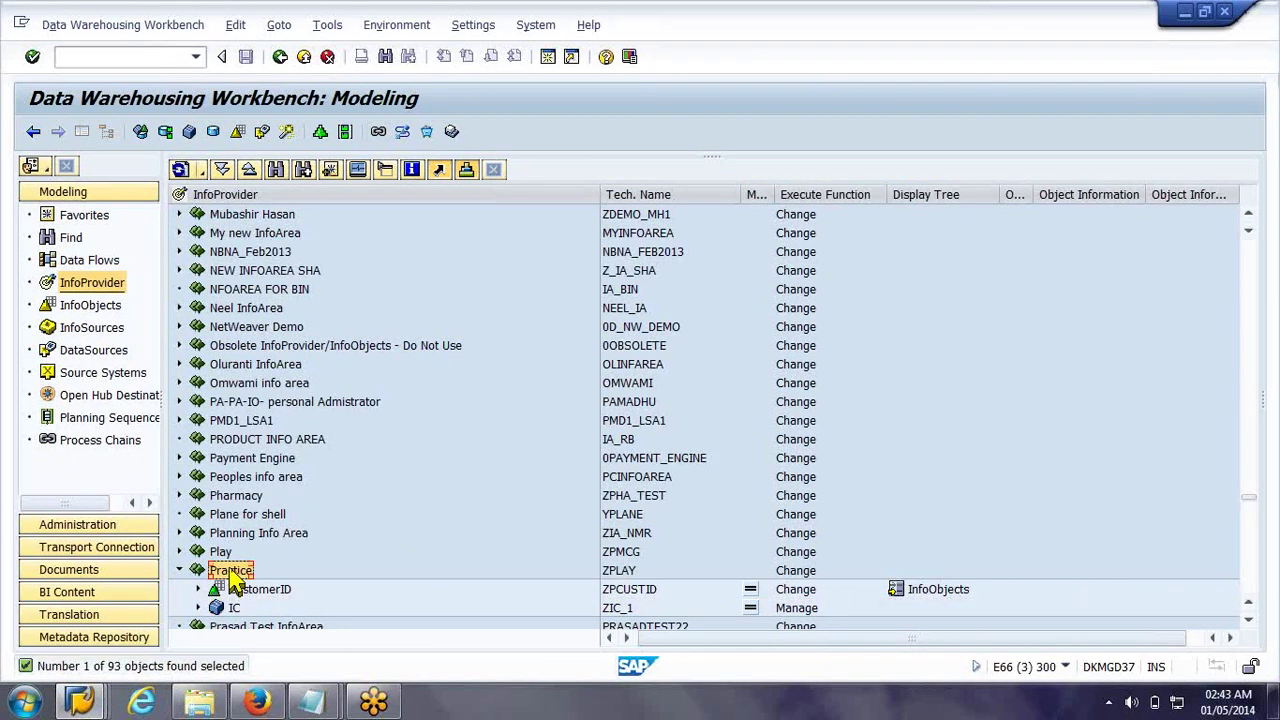
{"action": "scroll", "coordinate": [235, 579], "scroll_direction": "down", "scroll_amount": 1}
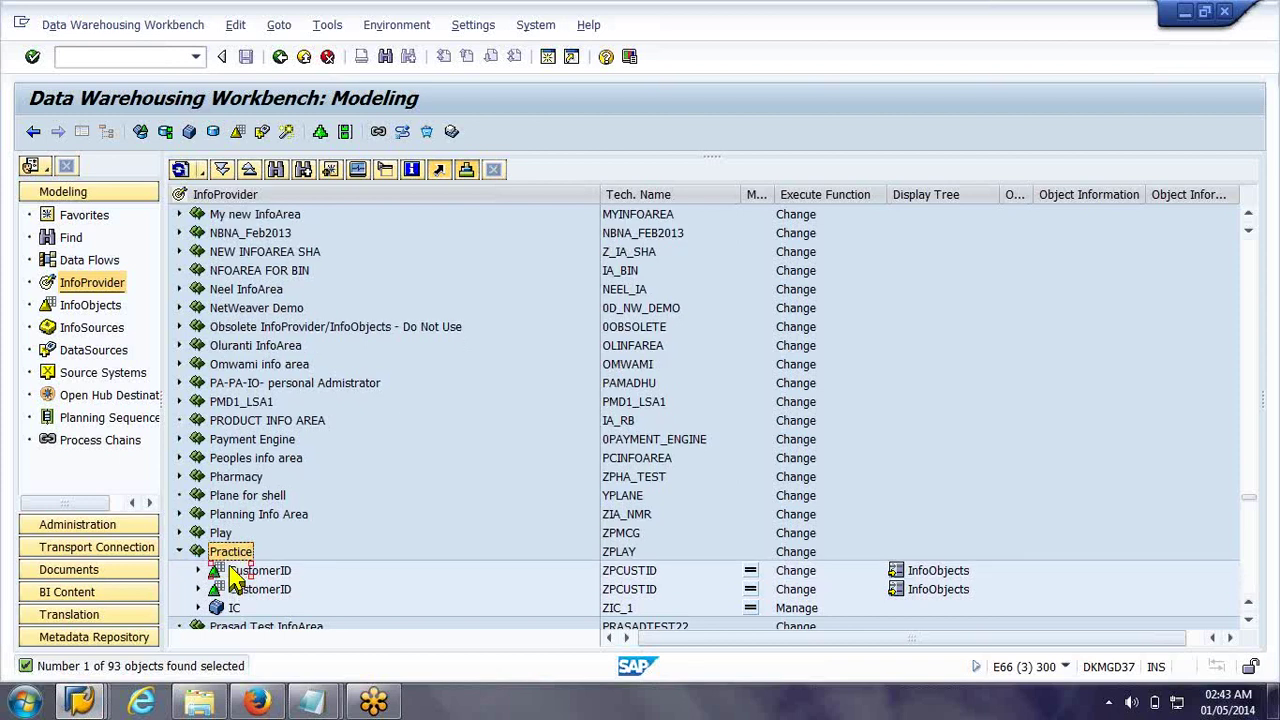
{"action": "scroll", "coordinate": [235, 579], "scroll_direction": "down", "scroll_amount": 1}
{"action": "left_click", "coordinate": [196, 535]}
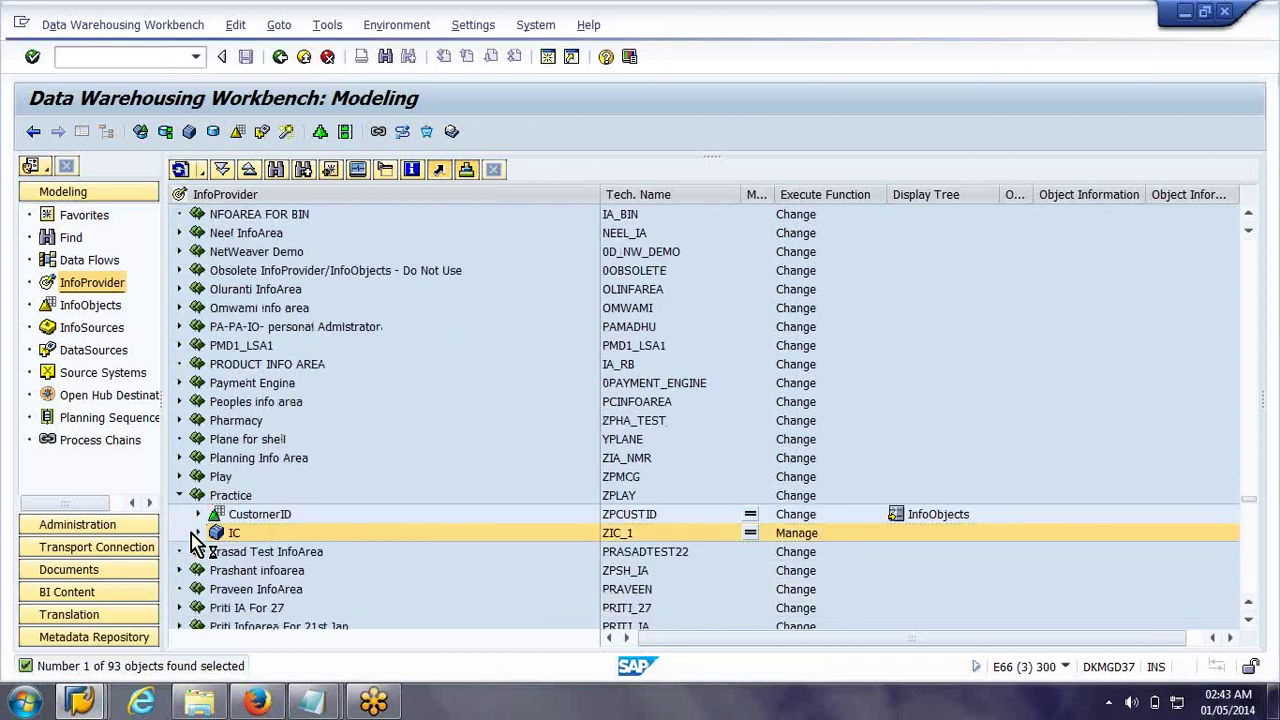
{"action": "left_click", "coordinate": [421, 537]}
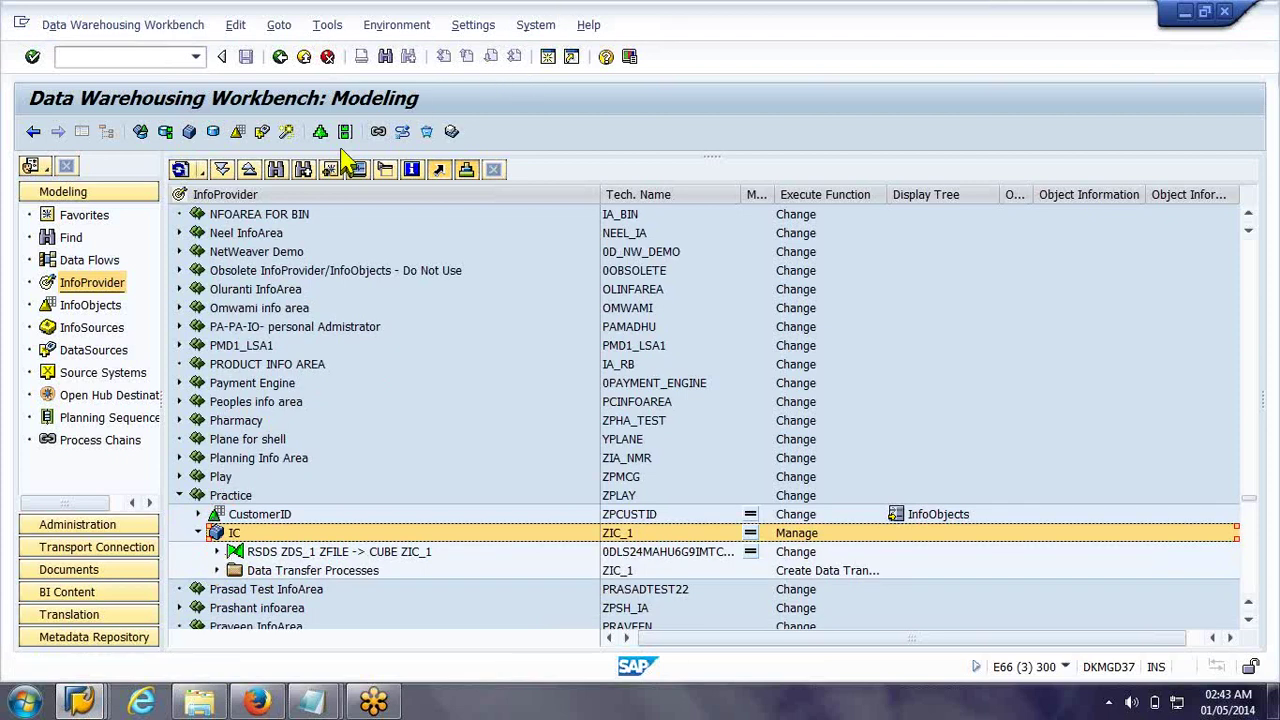
Step through the further "zic" matches in the InfoProvider tree as far as the InfoCube IC FOR 18
{"action": "left_click", "coordinate": [305, 170]}
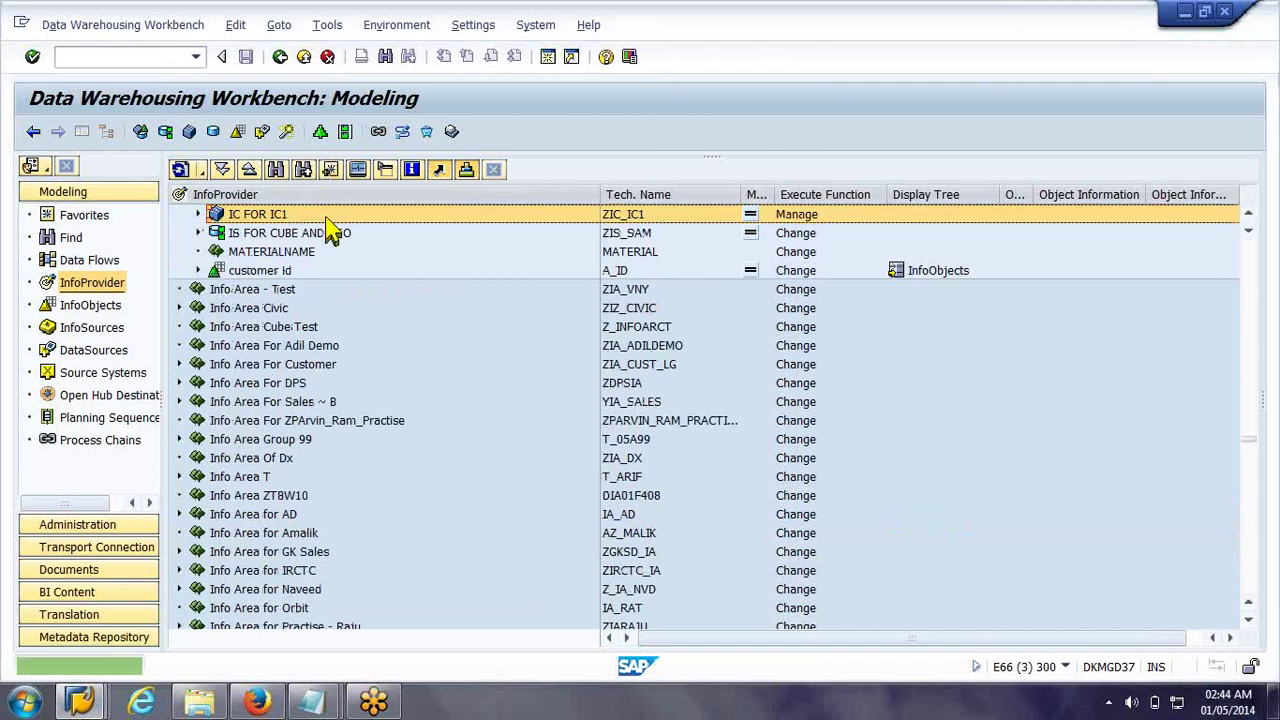
{"action": "left_click", "coordinate": [306, 171]}
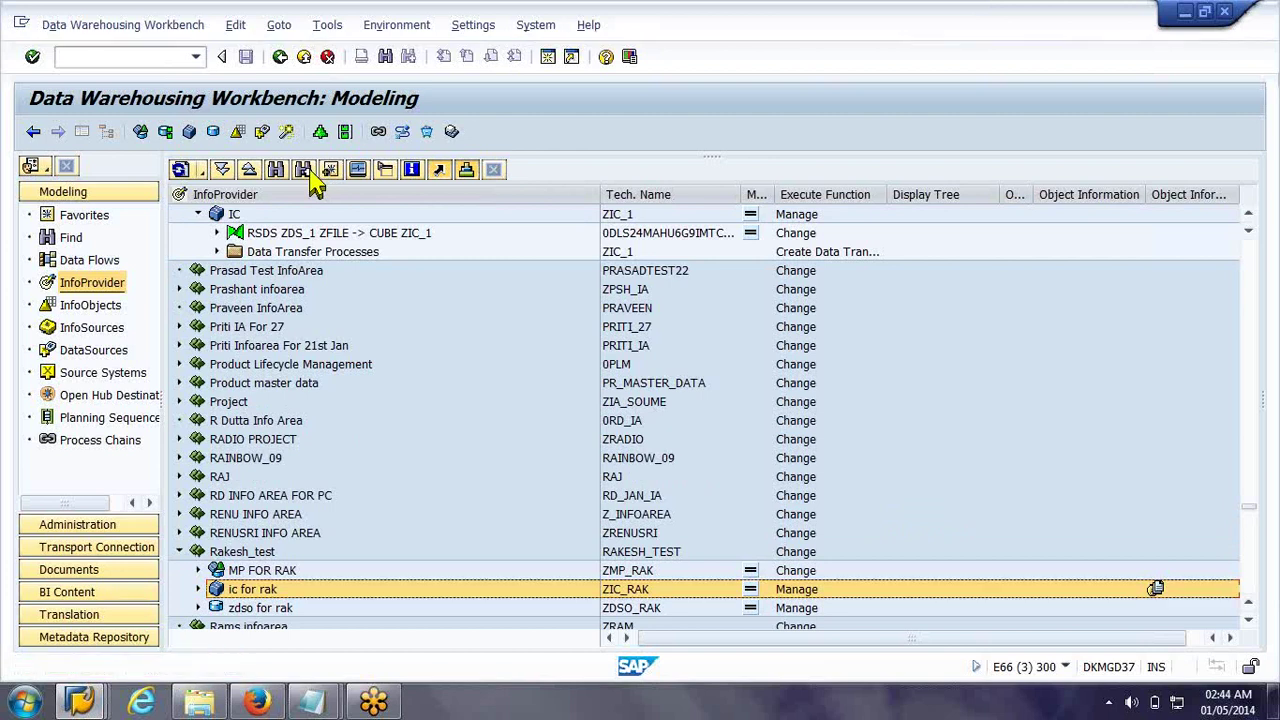
{"action": "left_click", "coordinate": [306, 171]}
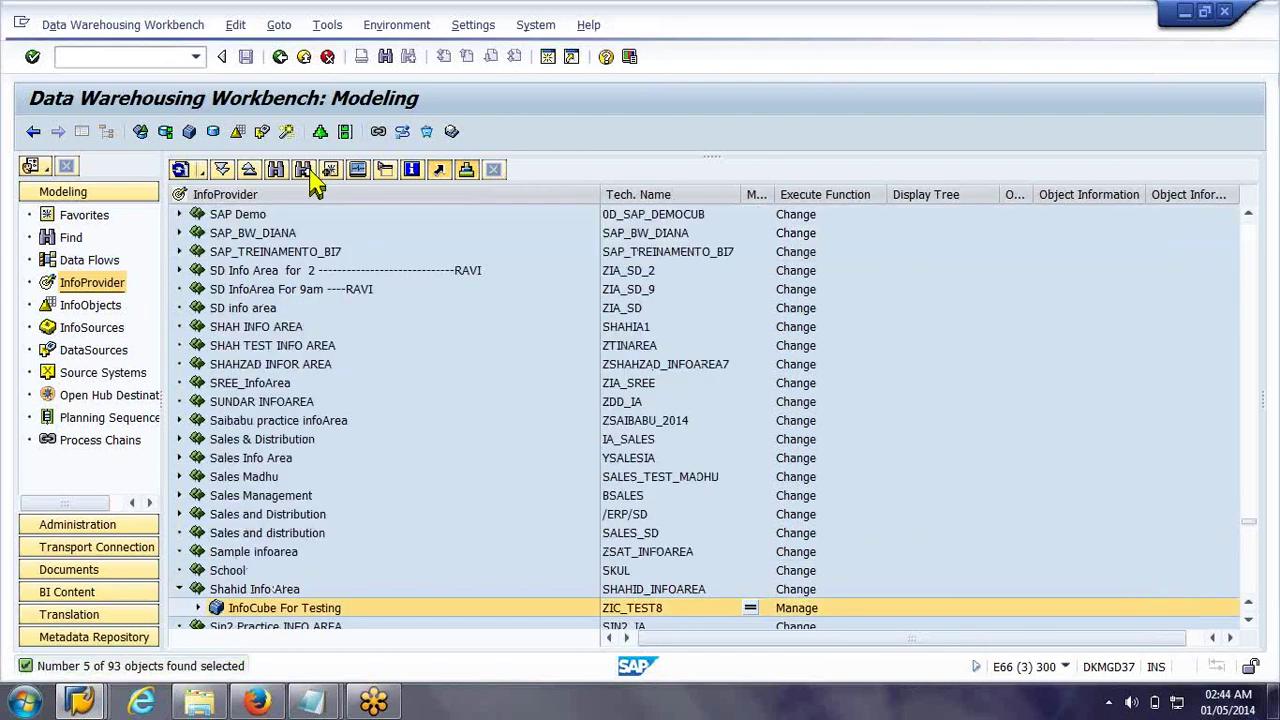
{"action": "left_click", "coordinate": [308, 171]}
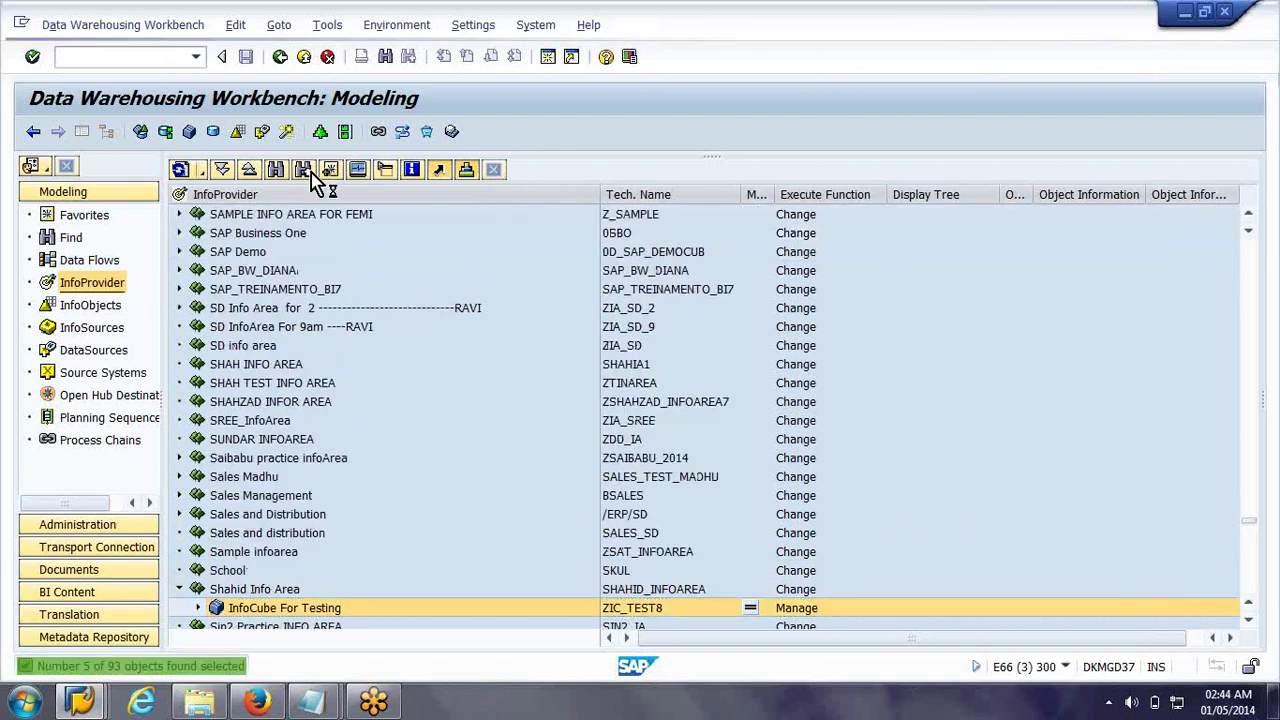
{"action": "left_click", "coordinate": [308, 171]}
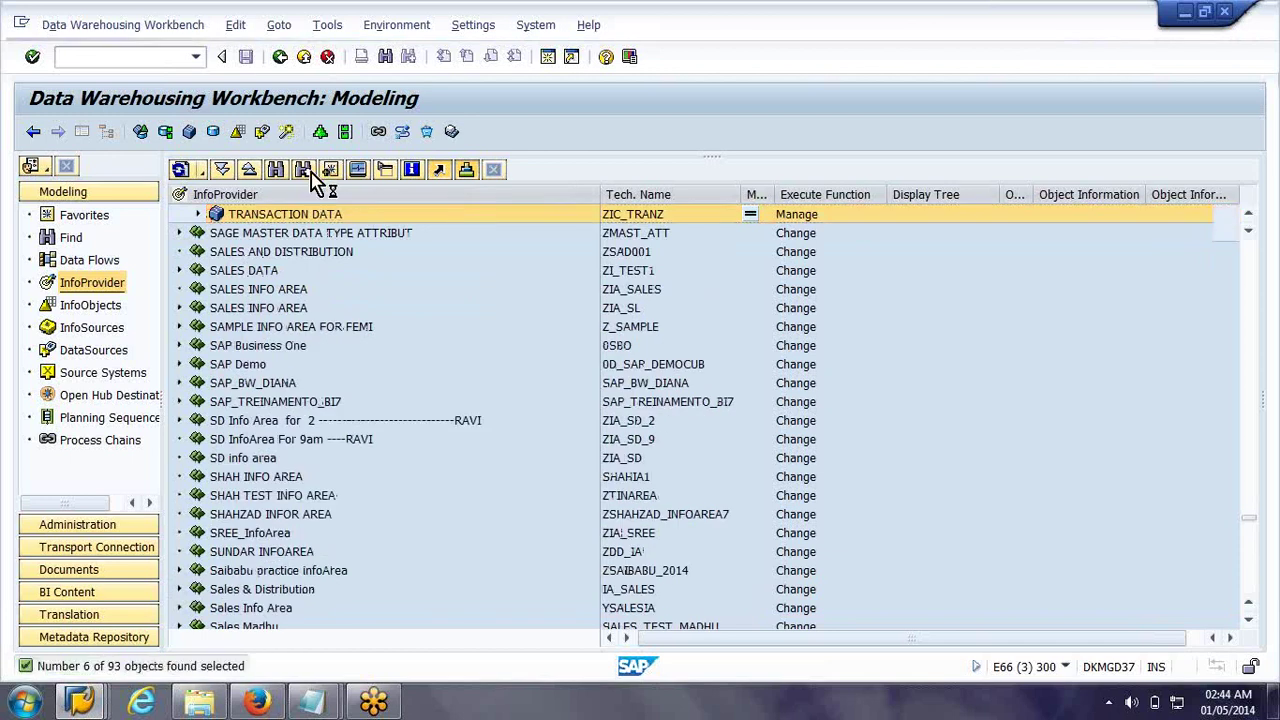
{"action": "left_click", "coordinate": [308, 171]}
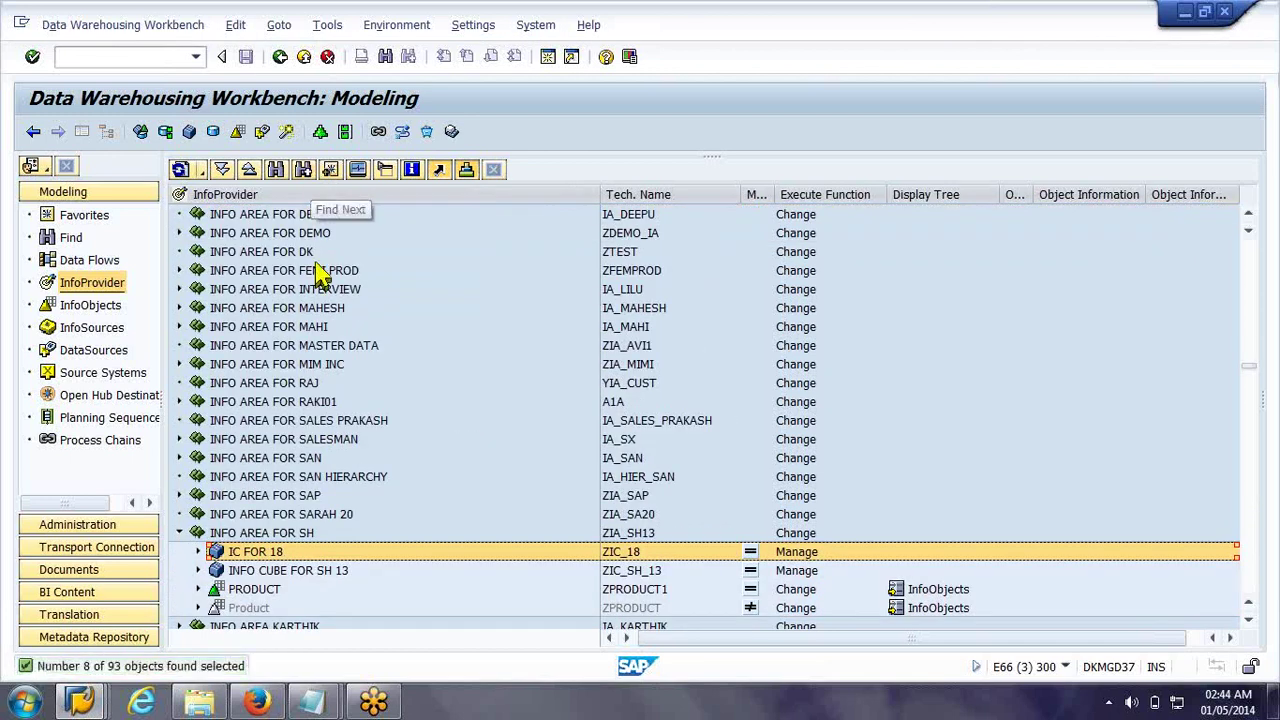
Expand the upward data flow of the InfoCube IC FOR 18 down to its transformation target
{"action": "left_click", "coordinate": [198, 552]}
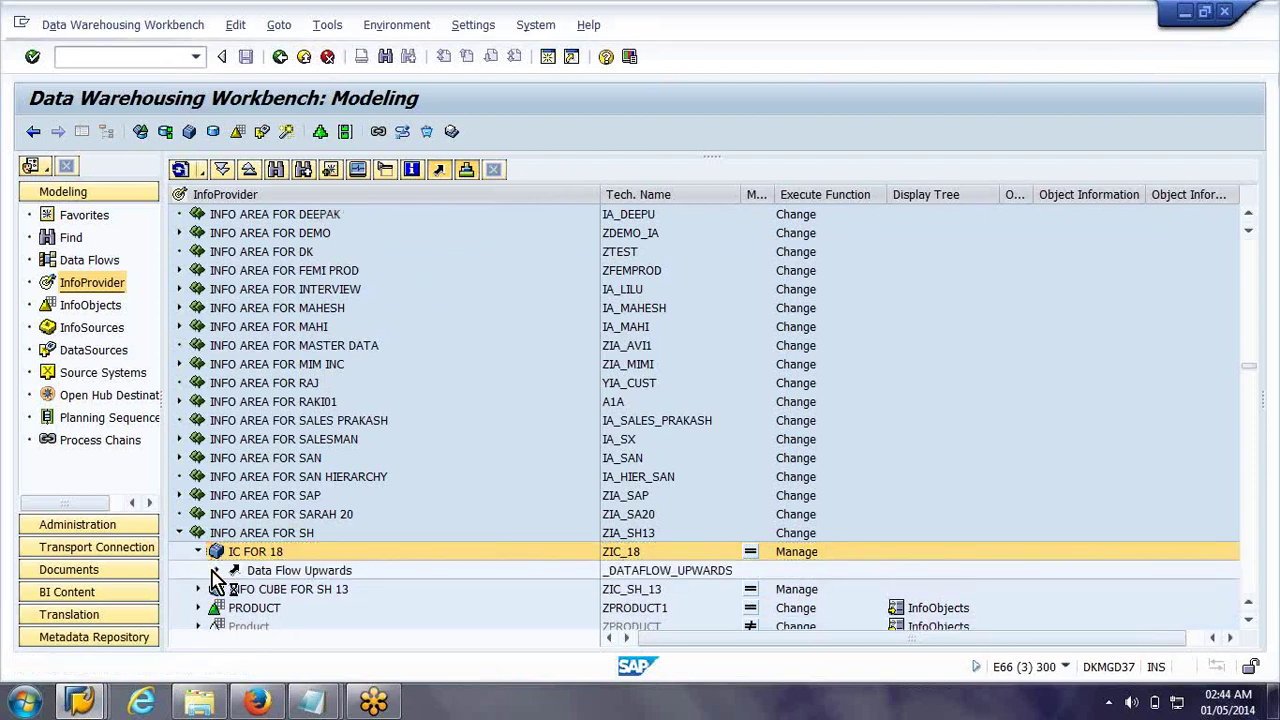
{"action": "left_click", "coordinate": [214, 571]}
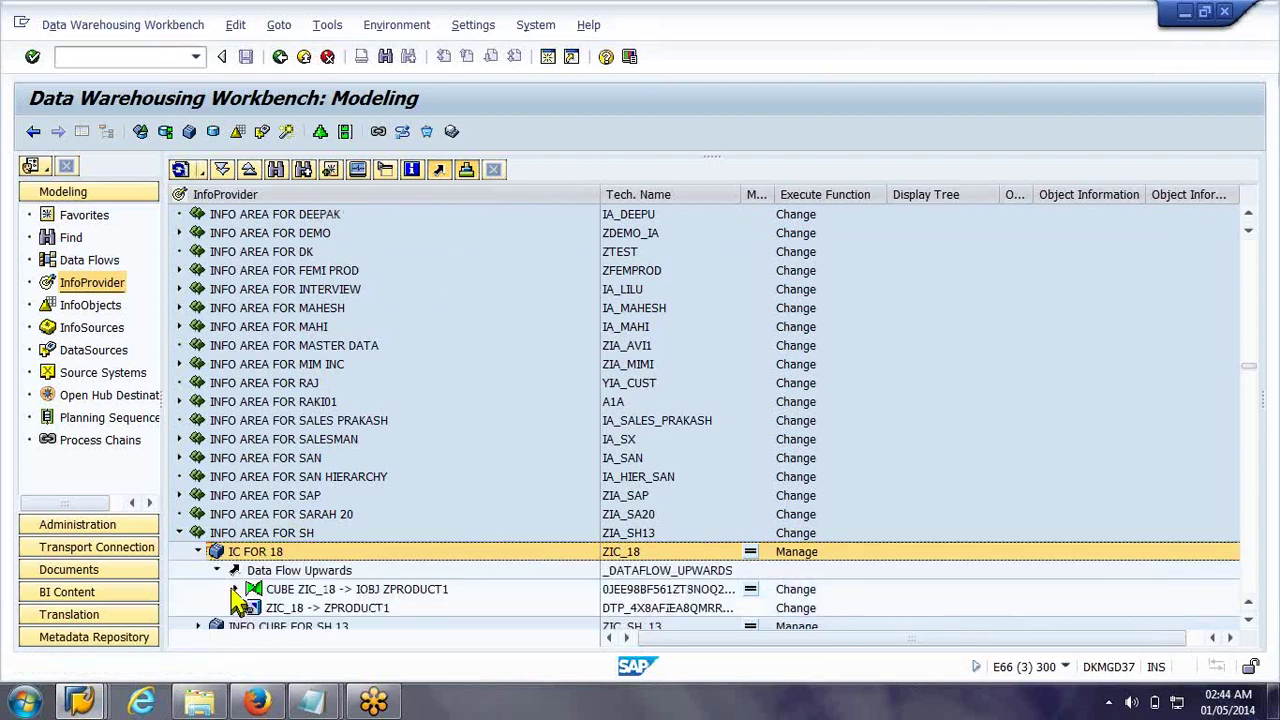
{"action": "left_click", "coordinate": [235, 589]}
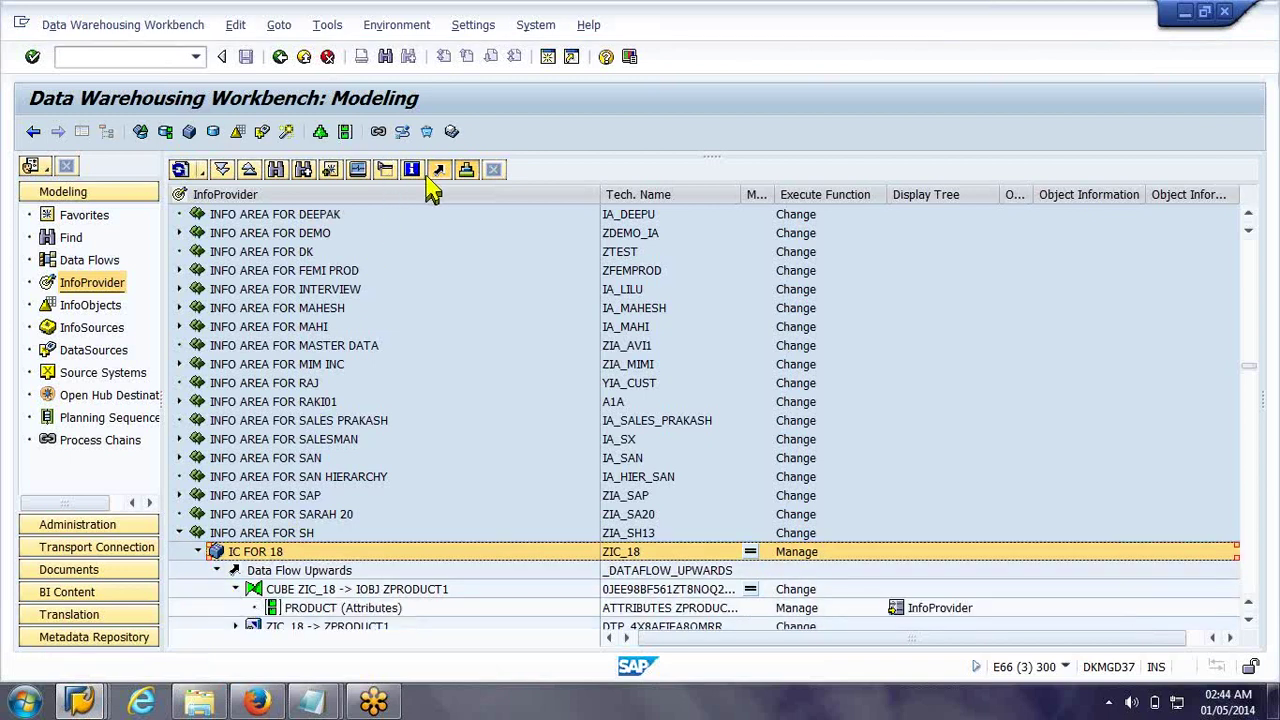
Continue through the "zic" matches to Infocube Demo - 1311 and select its parent InfoArea, ZIA_TRAIN
{"action": "left_click", "coordinate": [305, 171]}
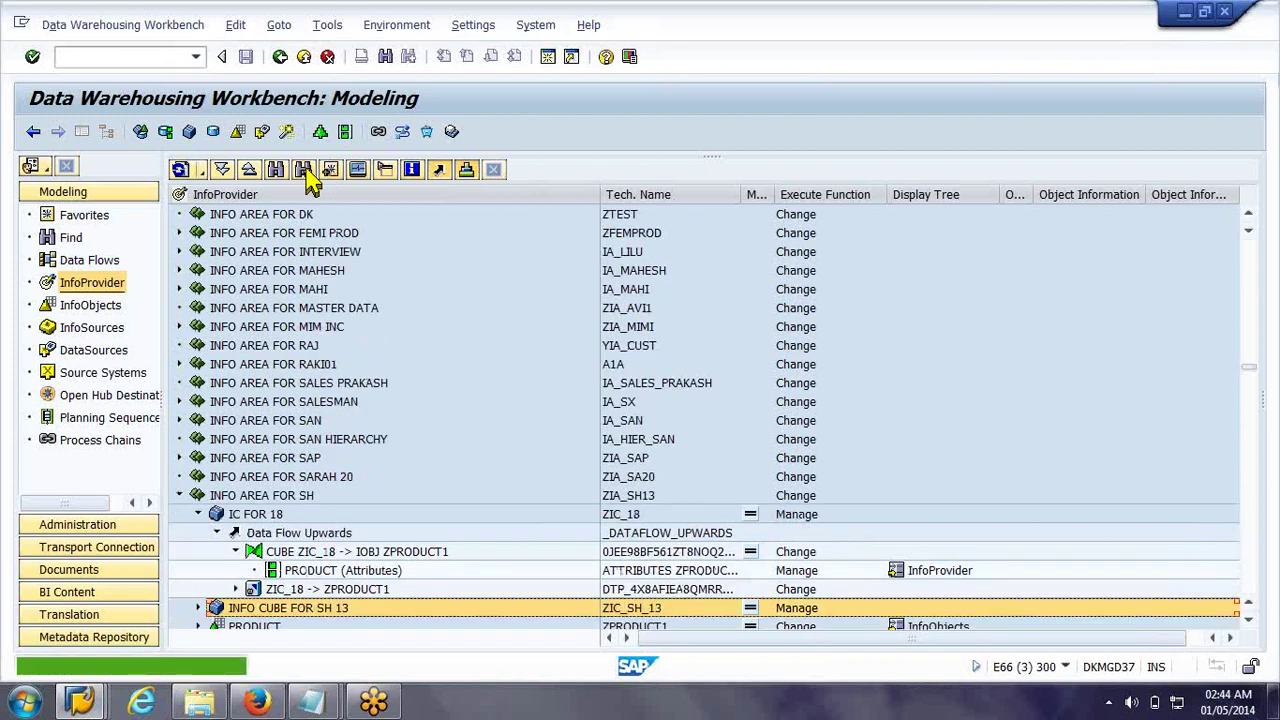
{"action": "left_click", "coordinate": [306, 172]}
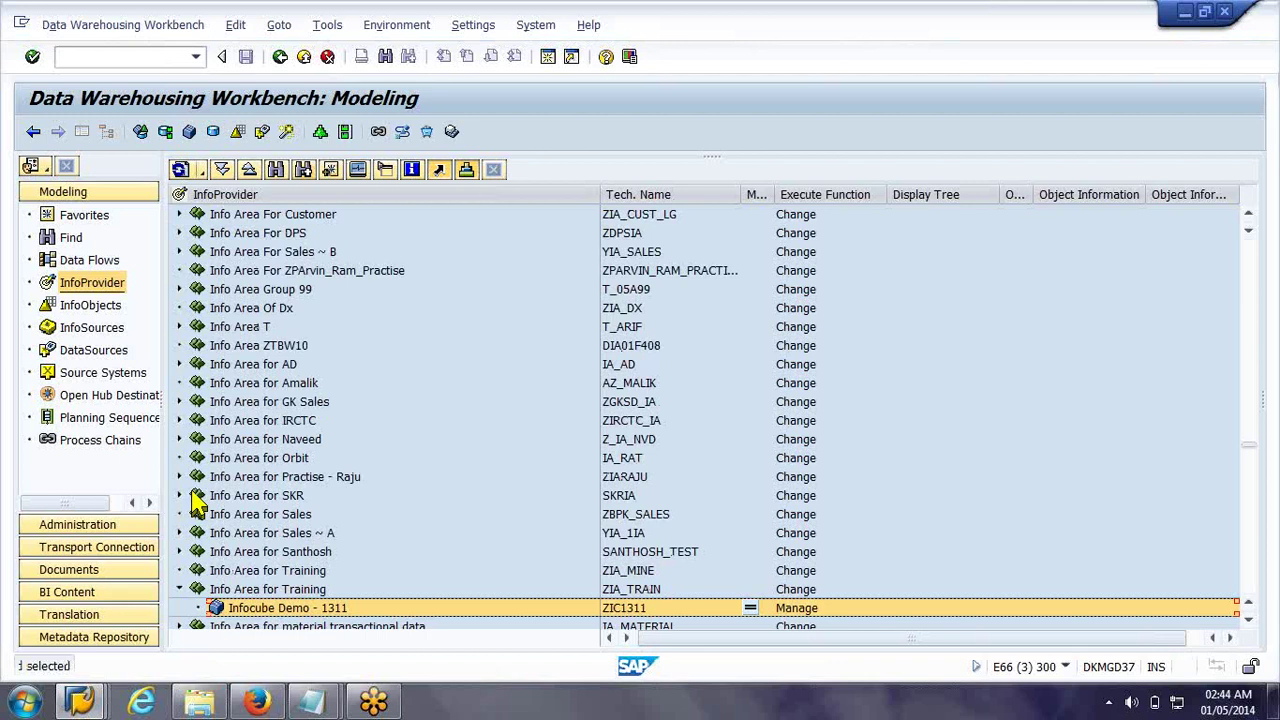
{"action": "left_click", "coordinate": [272, 592]}
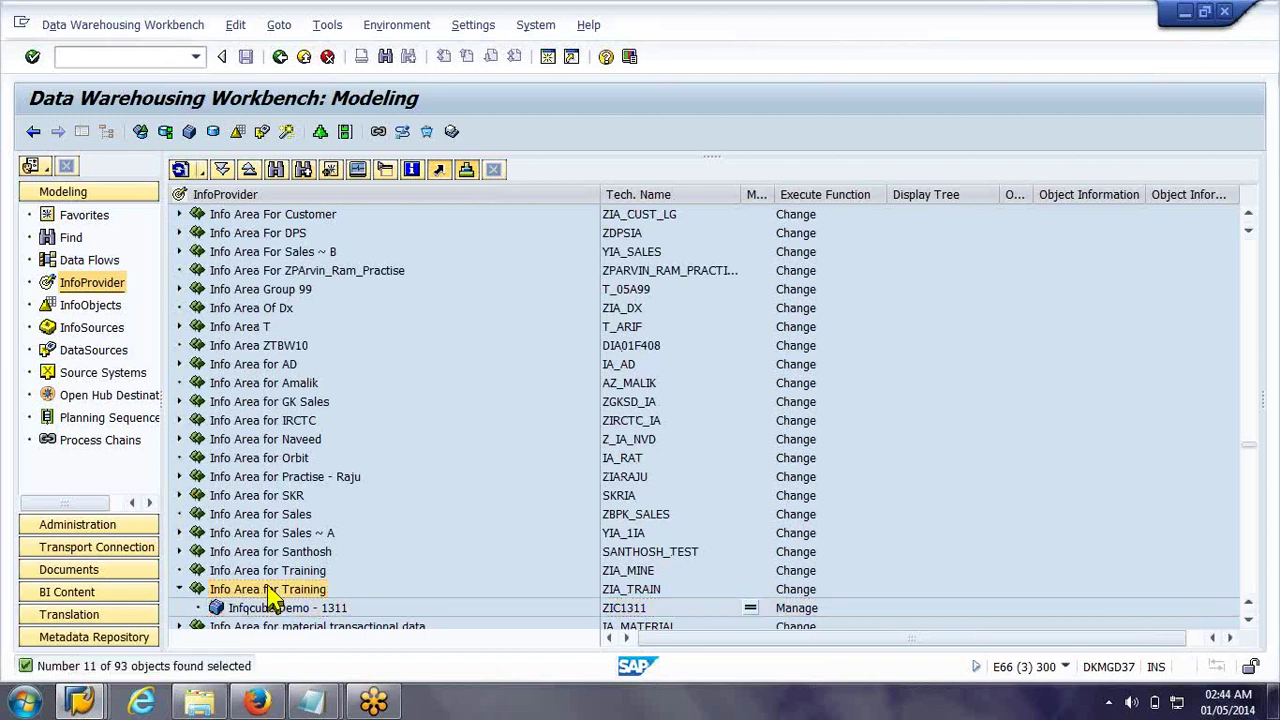
{"action": "right_click", "coordinate": [272, 591]}
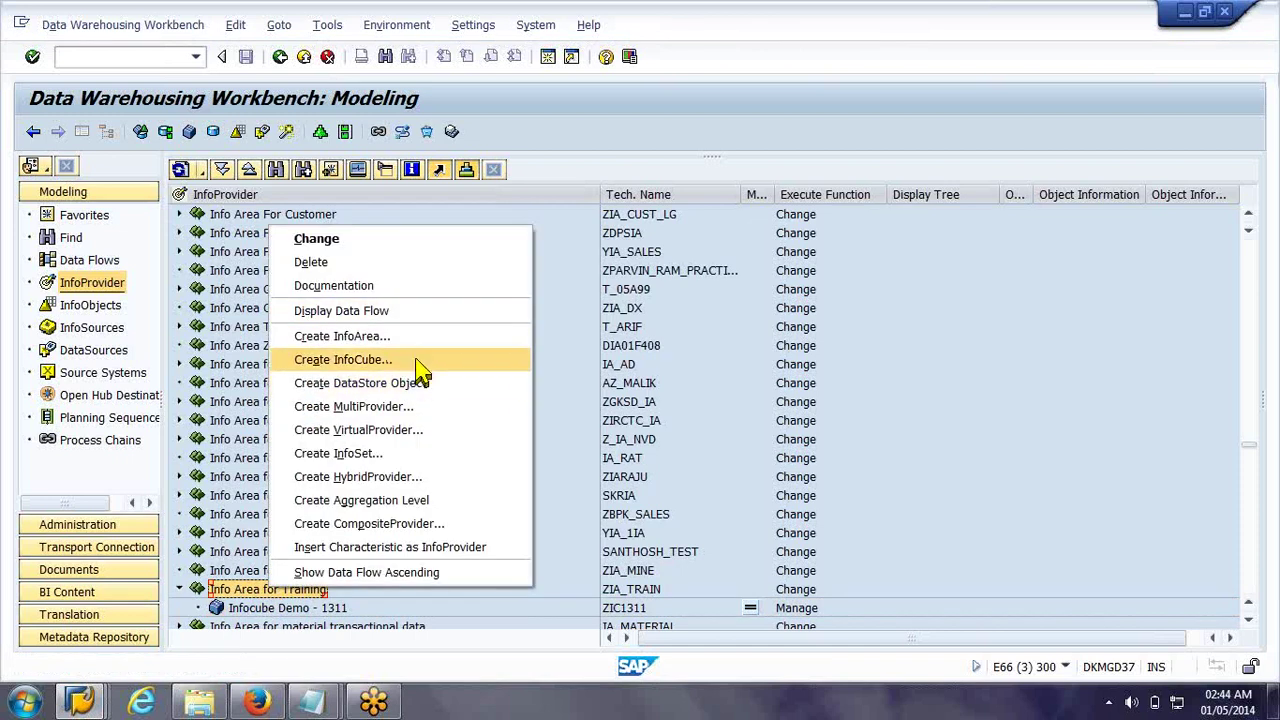
{"action": "left_click", "coordinate": [418, 362]}
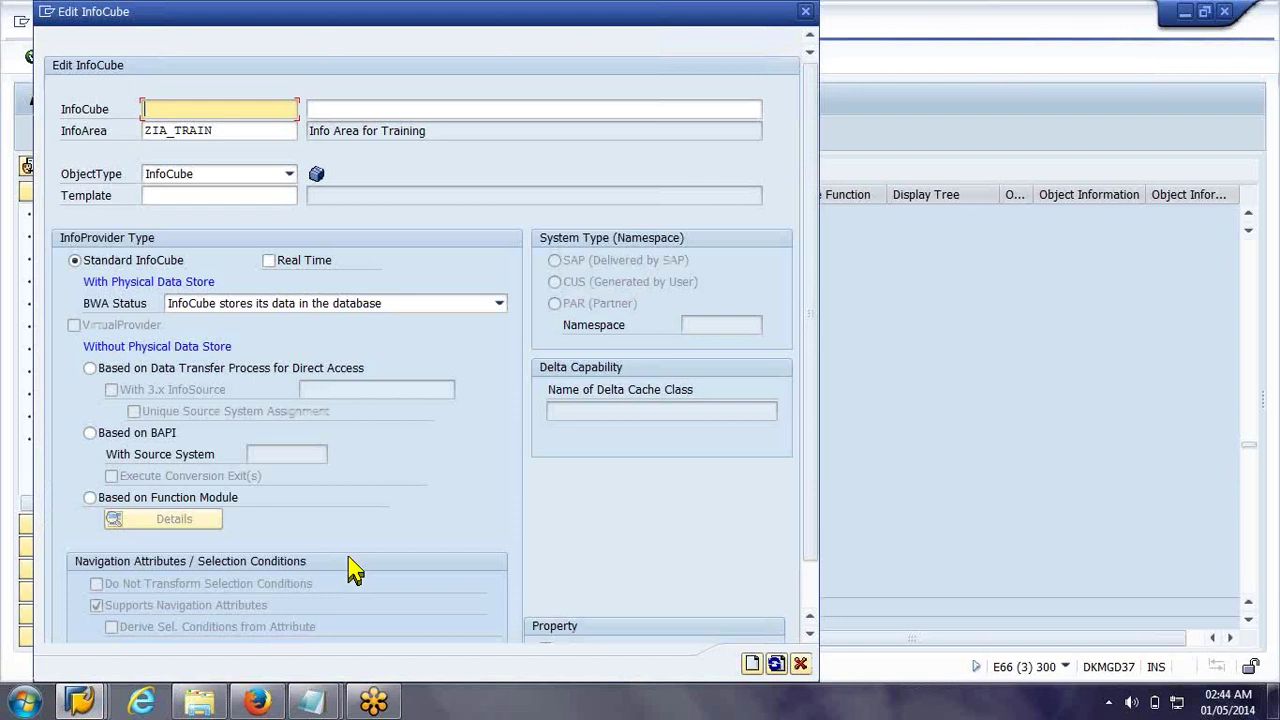
{"action": "key", "text": "Escape"}
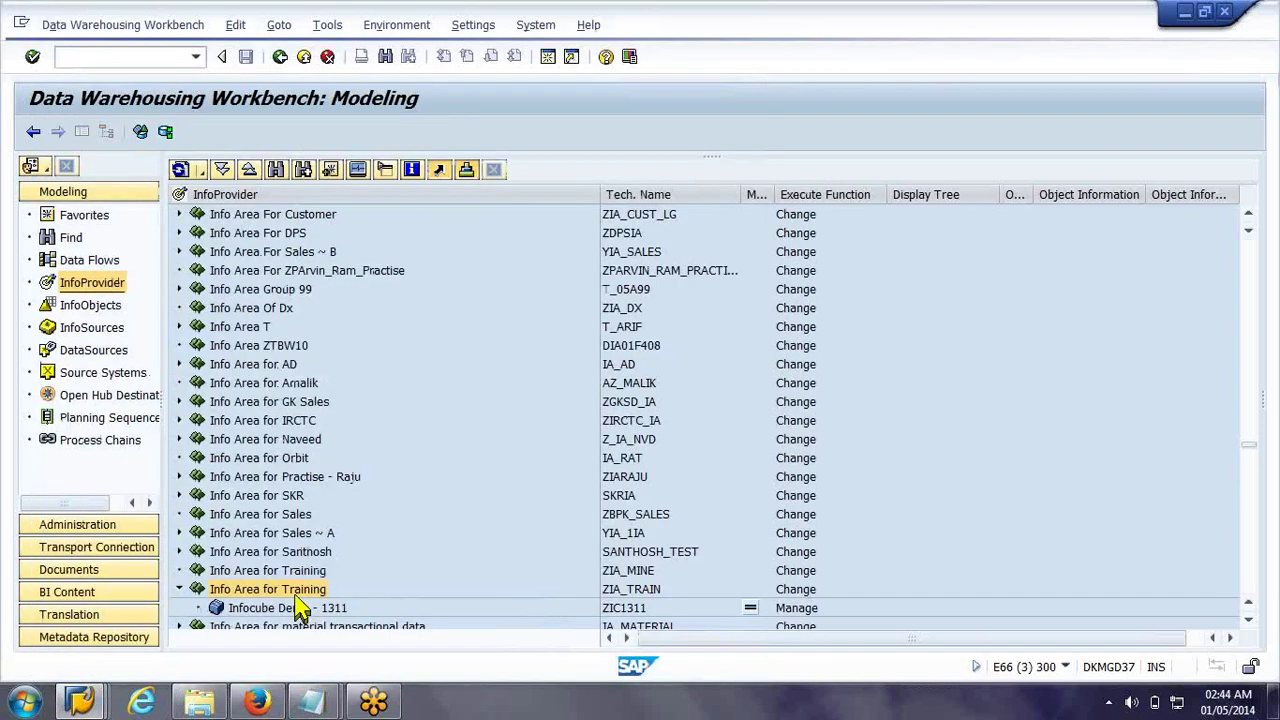
Create a standard InfoCube with the Real Time option in InfoArea ZIA_TRAIN, named zic_rlt and described as "Realtime Infocube"
{"action": "right_click", "coordinate": [296, 596]}
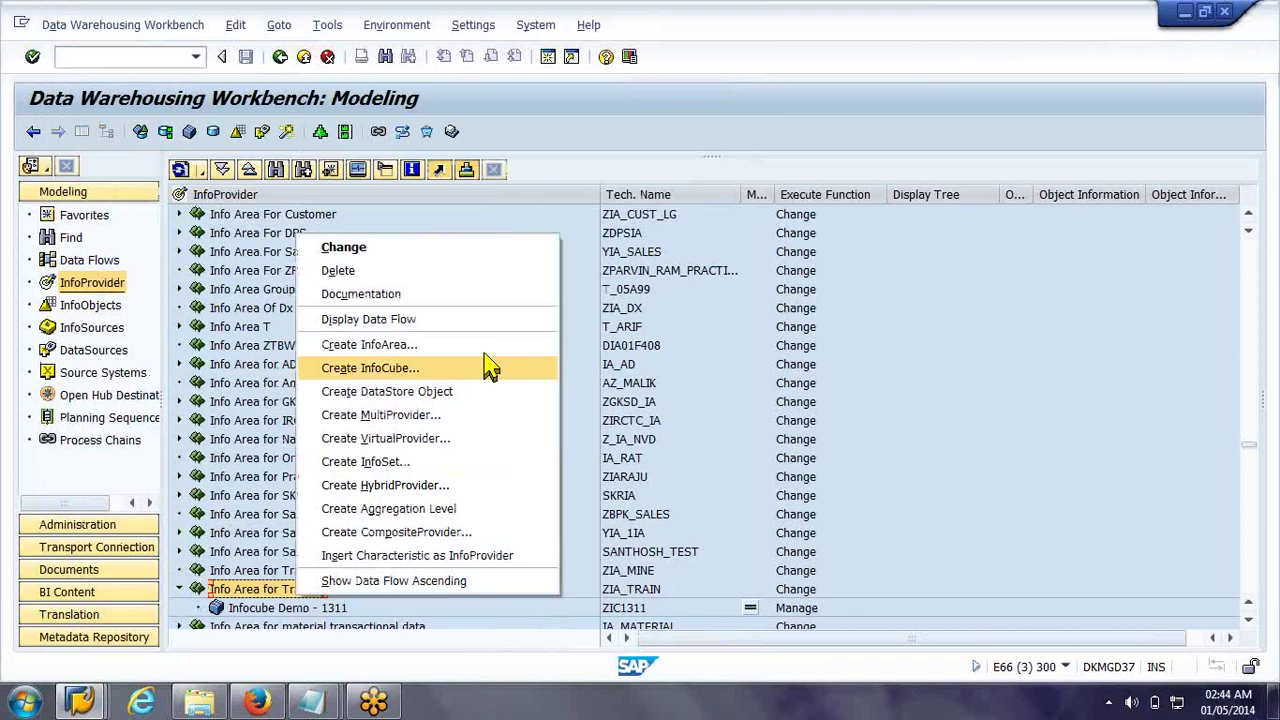
{"action": "left_click", "coordinate": [498, 376]}
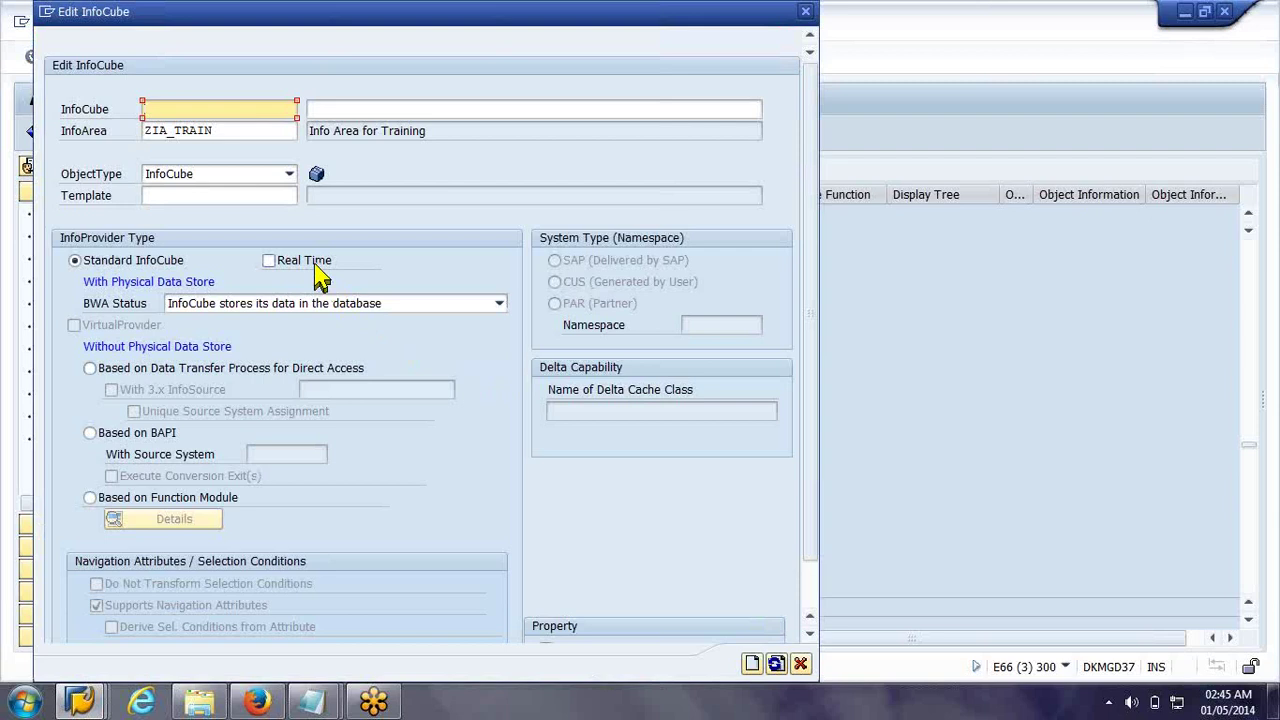
{"action": "left_click", "coordinate": [315, 266]}
{"action": "left_click", "coordinate": [258, 108]}
{"action": "type", "text": "zi"}
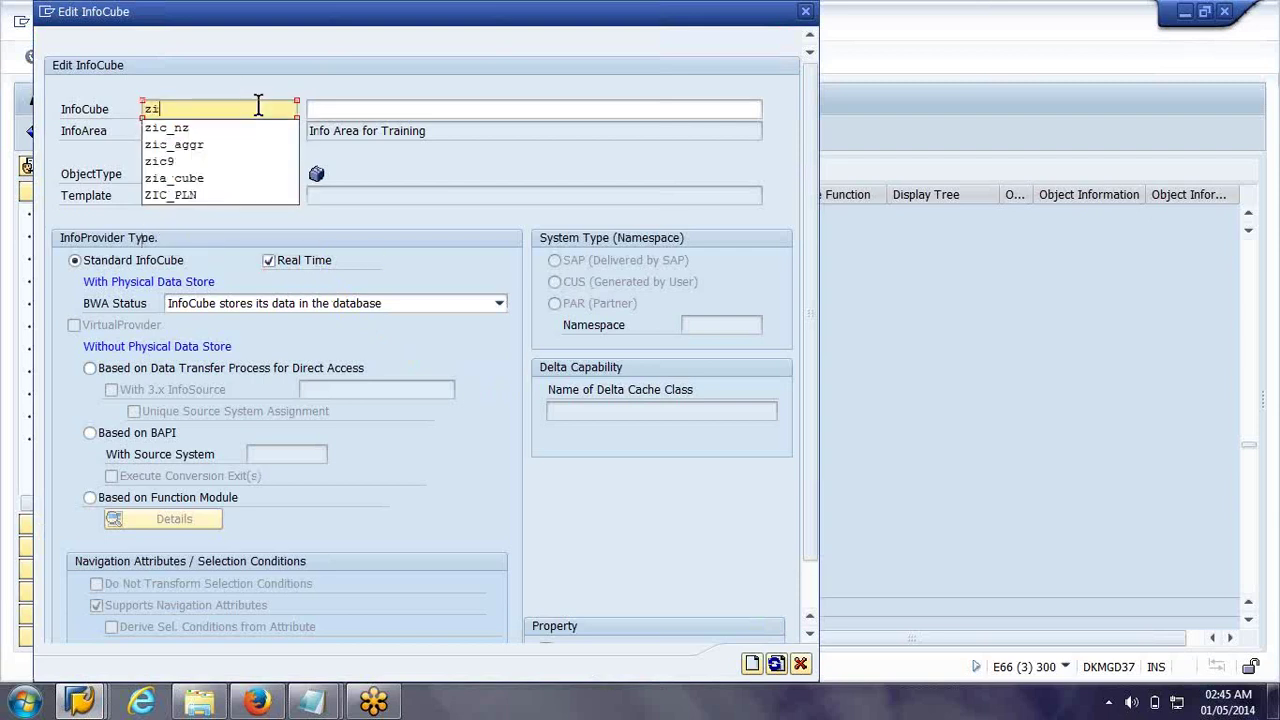
{"action": "type", "text": "c_rlt"}
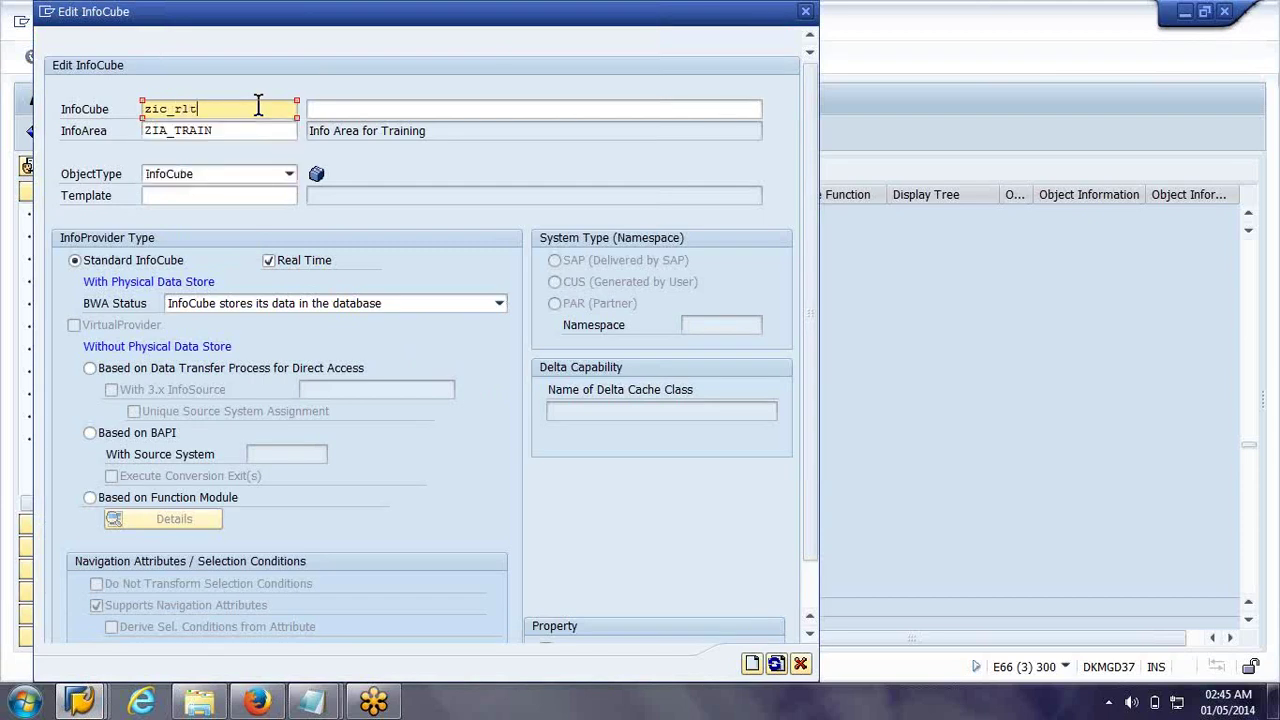
{"action": "key", "text": "Tab"}
{"action": "type", "text": "Realtime In"}
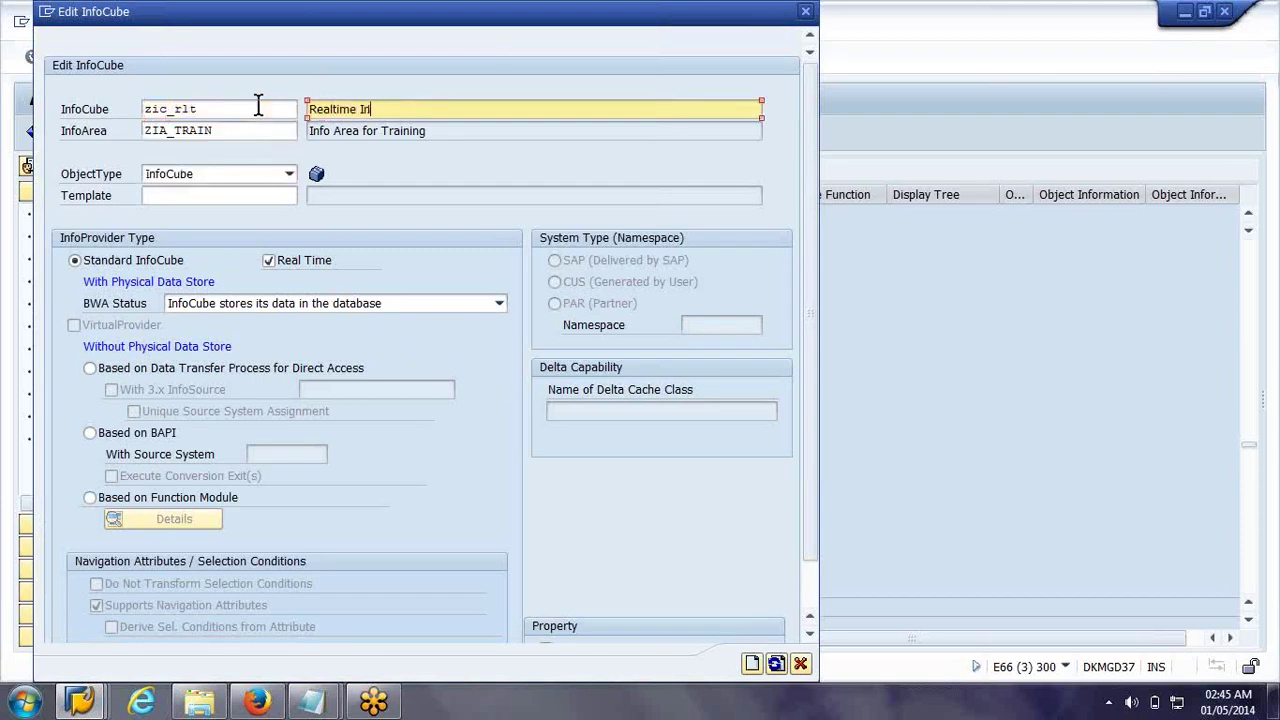
{"action": "type", "text": "focube"}
{"action": "key", "text": "Return"}
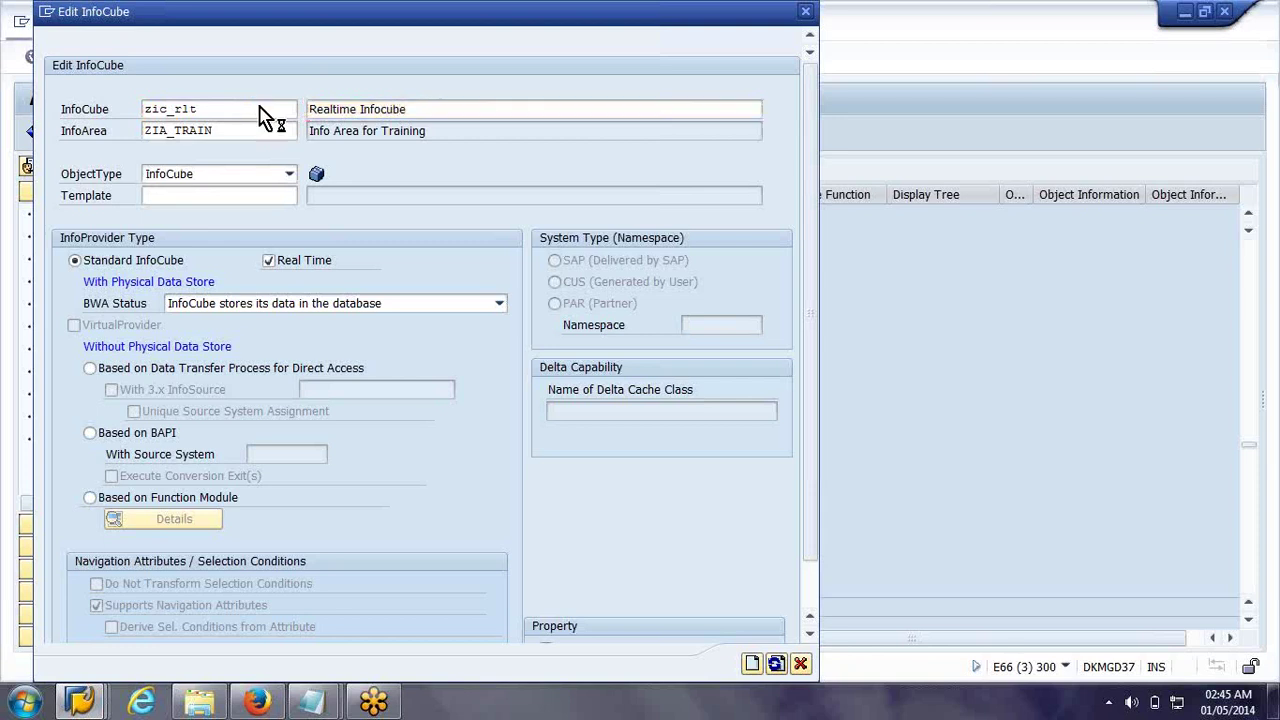
{"action": "left_click", "coordinate": [757, 664]}
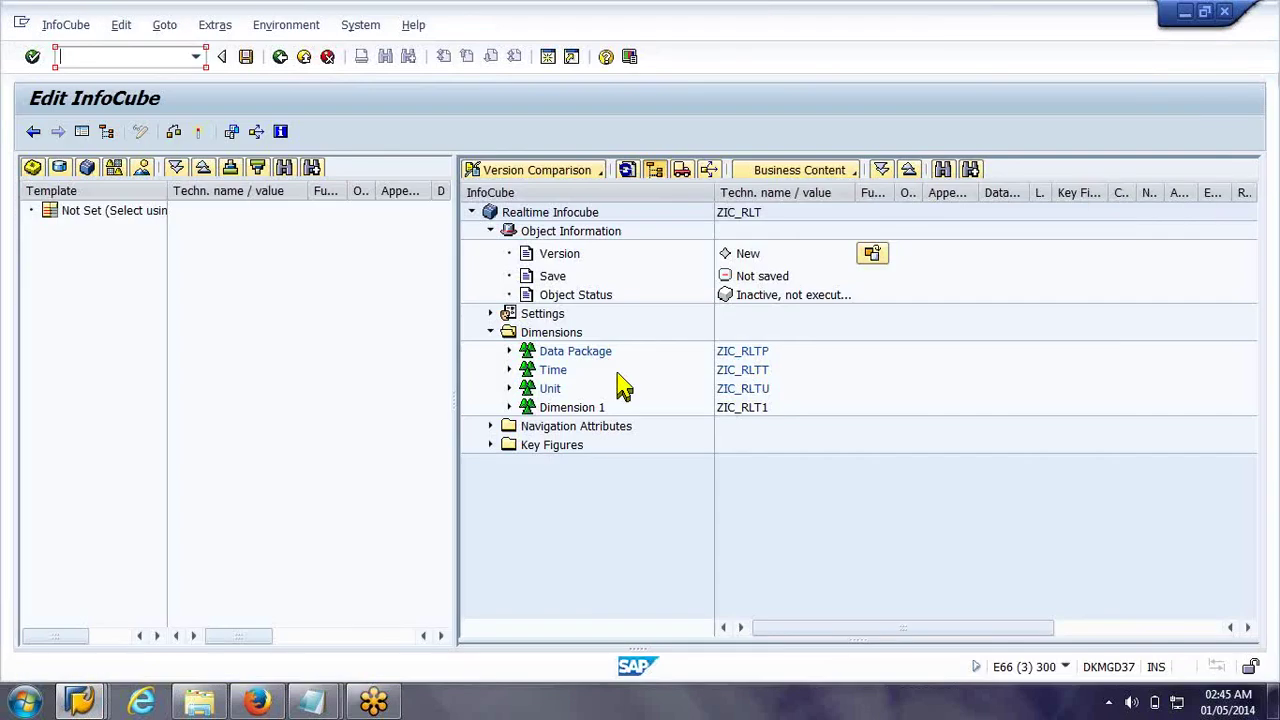
Insert the InfoObject 0material into Dimension 1 by direct input
{"action": "left_click", "coordinate": [565, 407]}
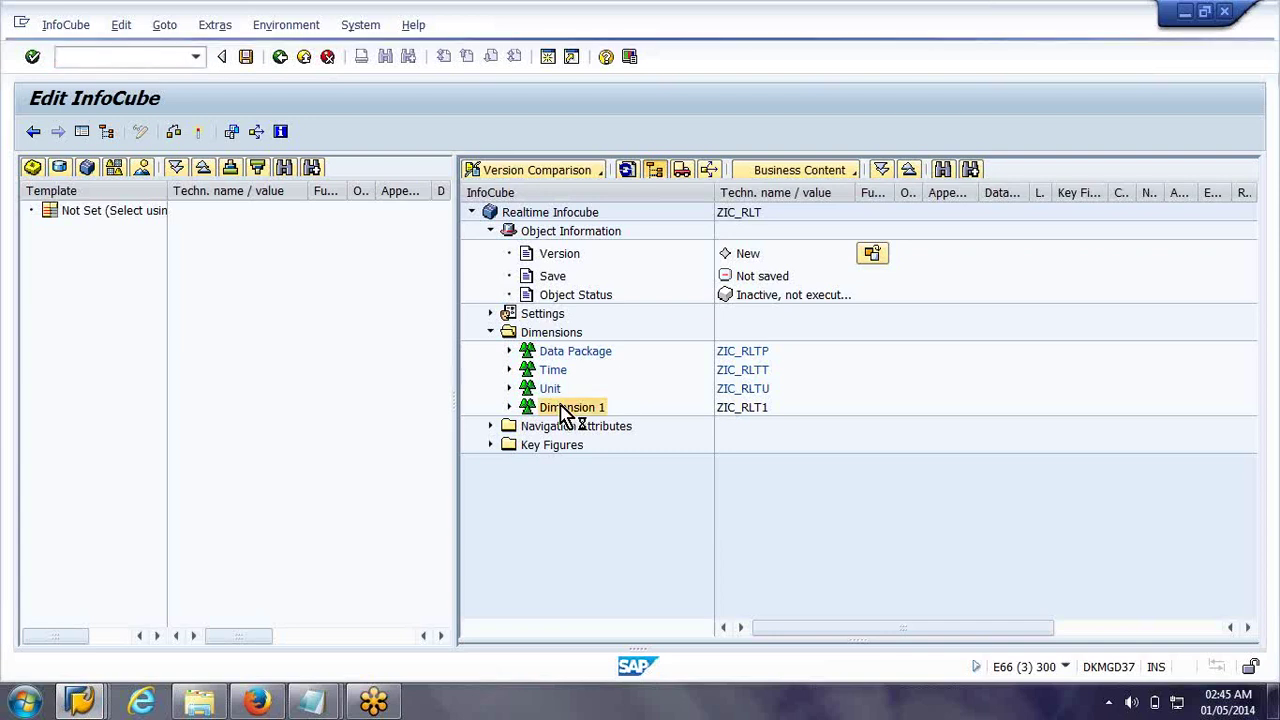
{"action": "right_click", "coordinate": [563, 410]}
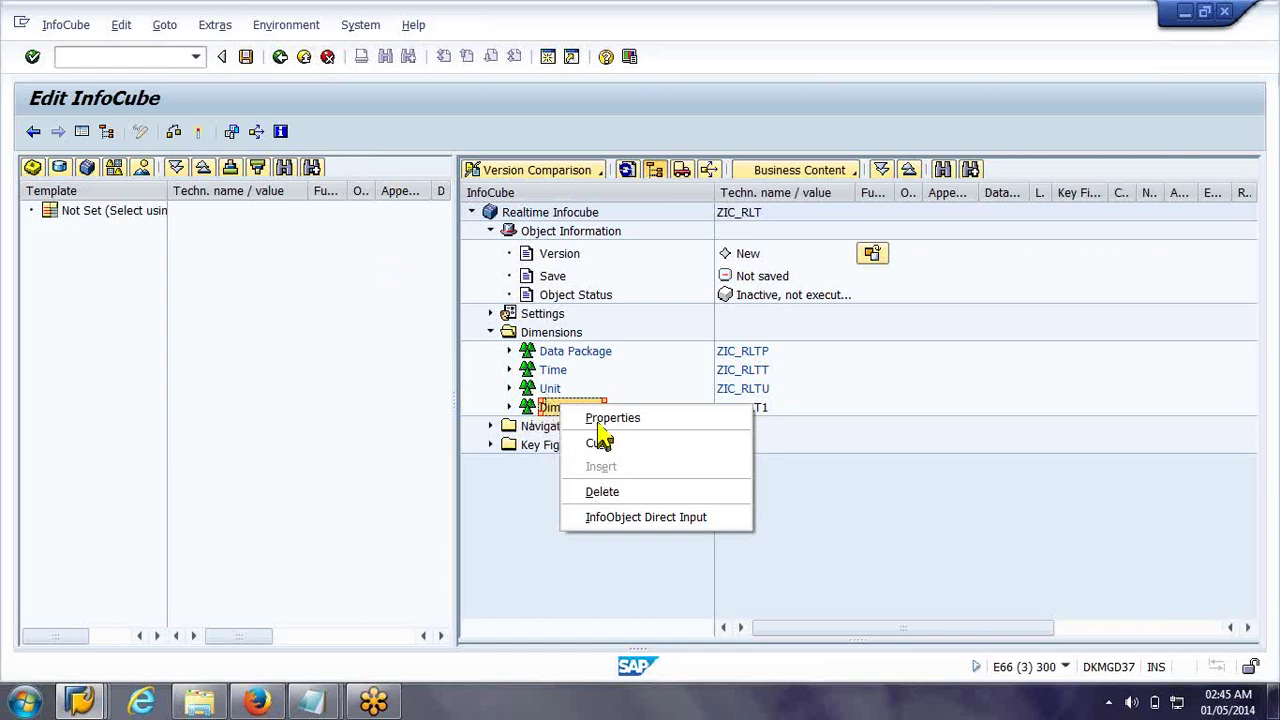
{"action": "left_click", "coordinate": [646, 517]}
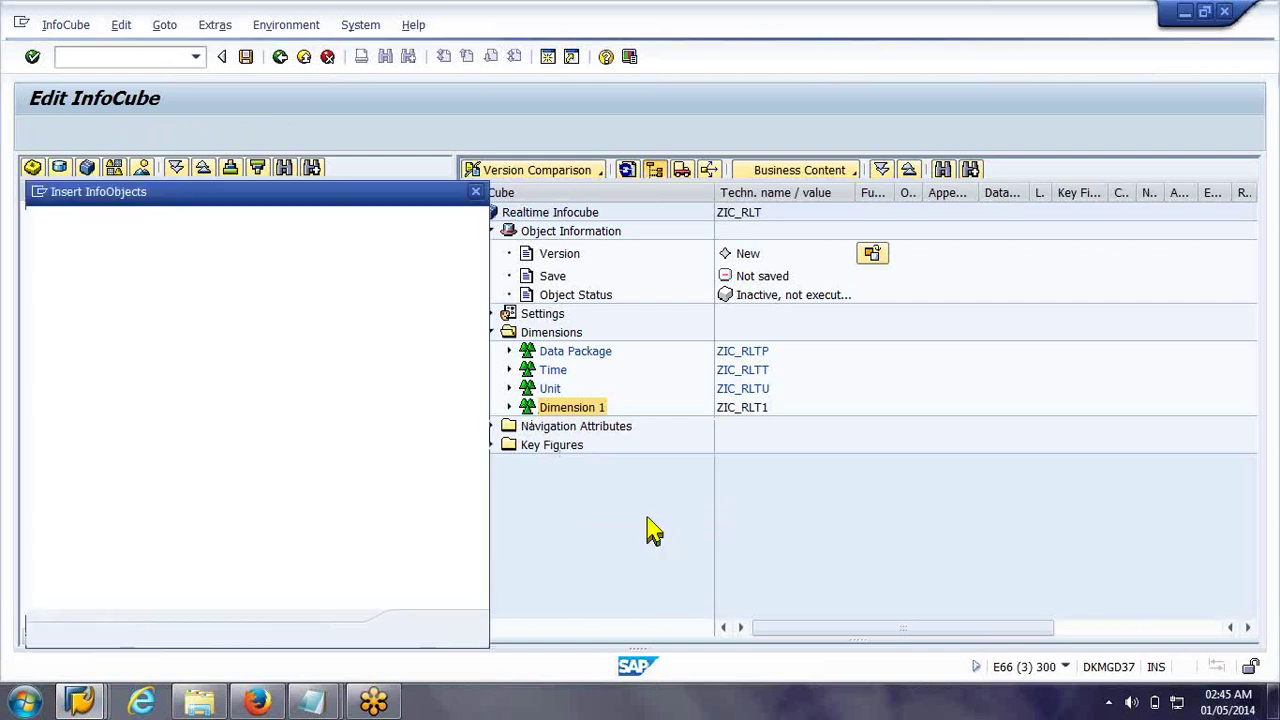
{"action": "type", "text": "0material"}
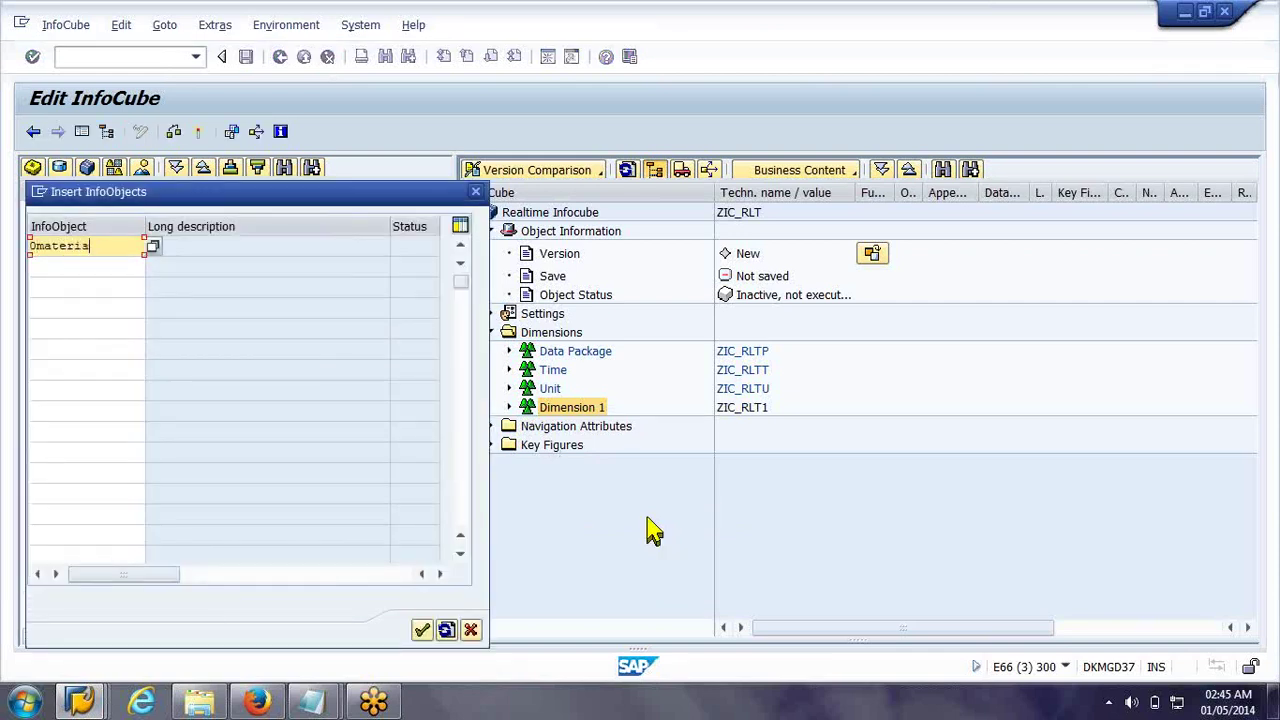
{"action": "left_click", "coordinate": [423, 630]}
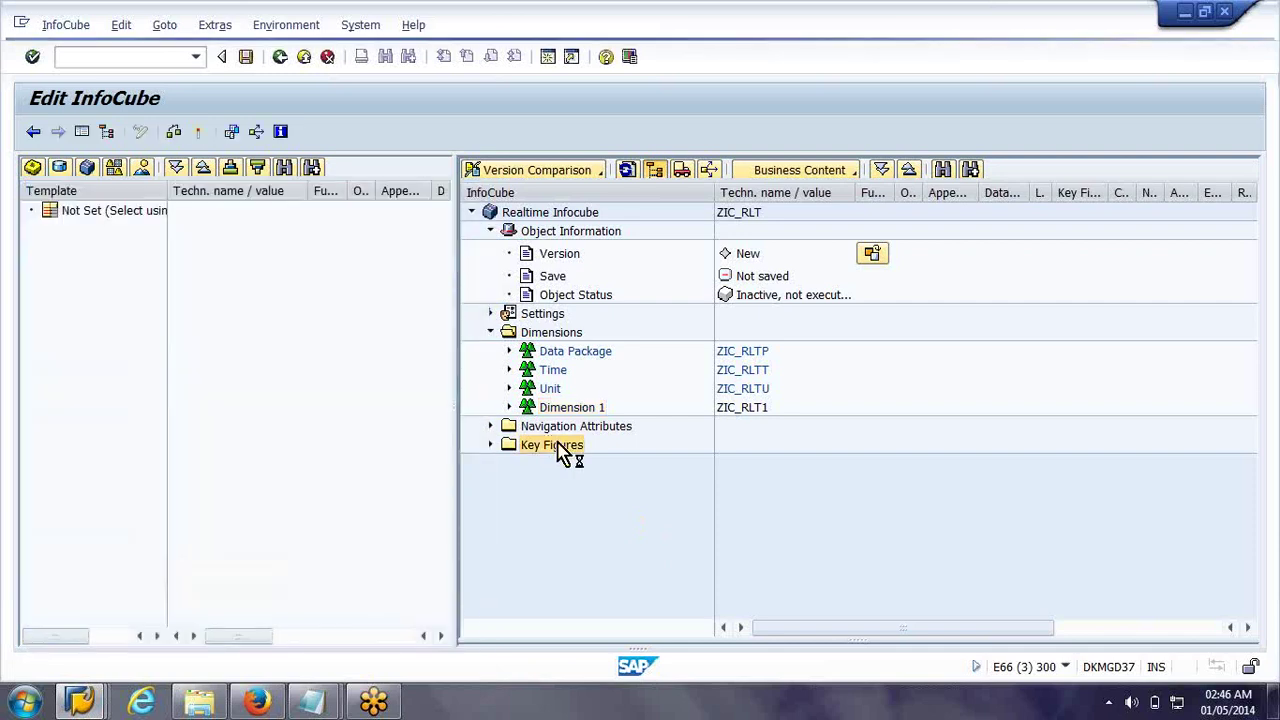
Insert the InfoObject 0quantity into the key figures by direct input, then activate the InfoCube and leave the editor
{"action": "right_click", "coordinate": [562, 450]}
{"action": "left_click", "coordinate": [623, 552]}
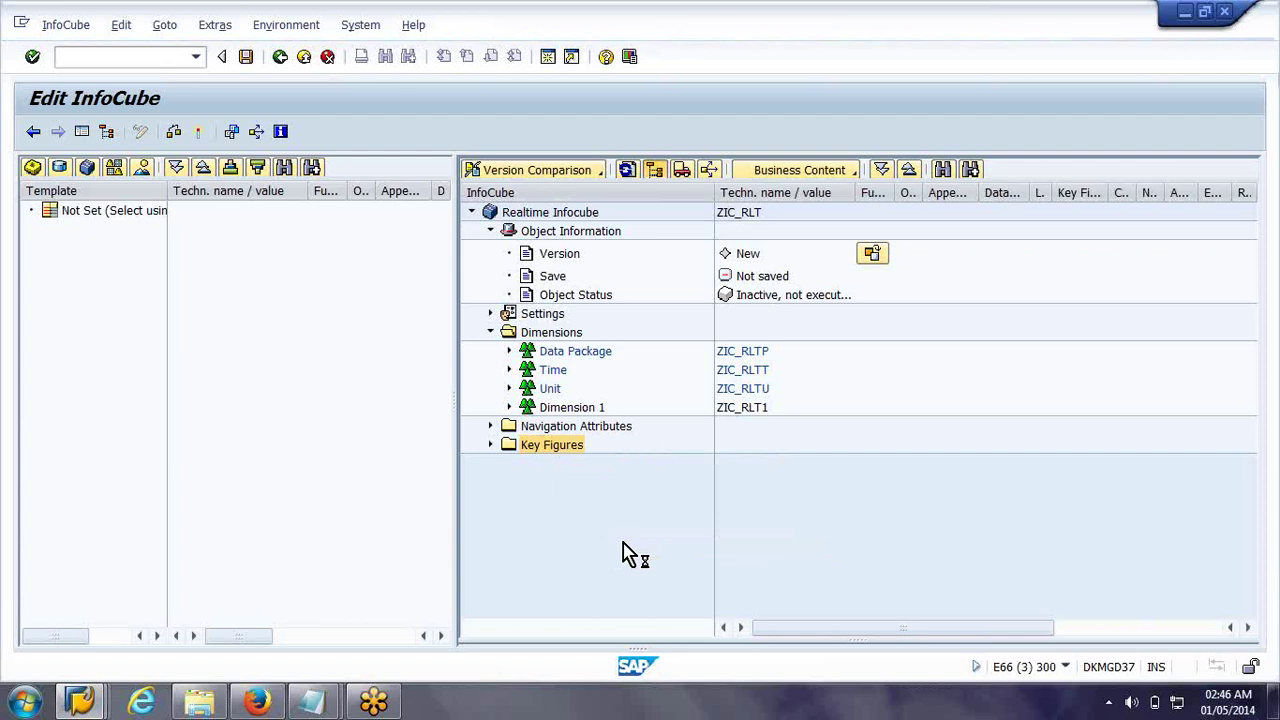
{"action": "type", "text": "0cuantity"}
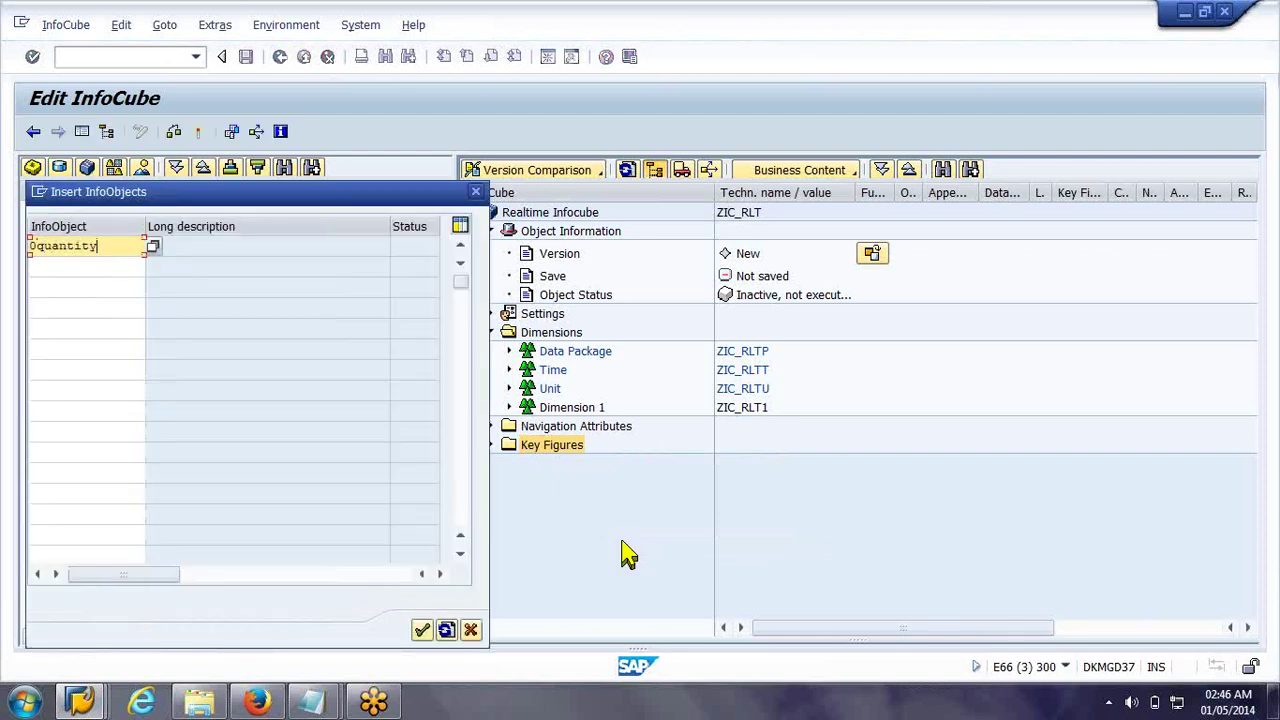
{"action": "key", "text": "Return"}
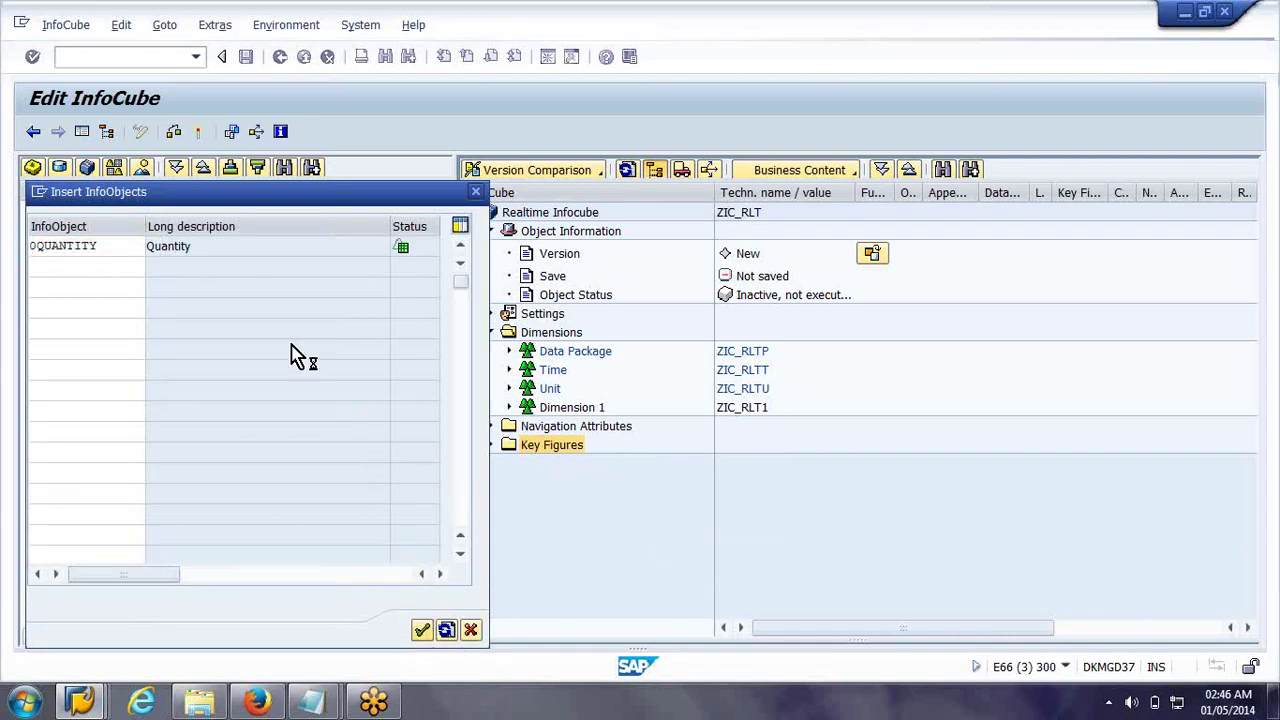
{"action": "left_click", "coordinate": [196, 135]}
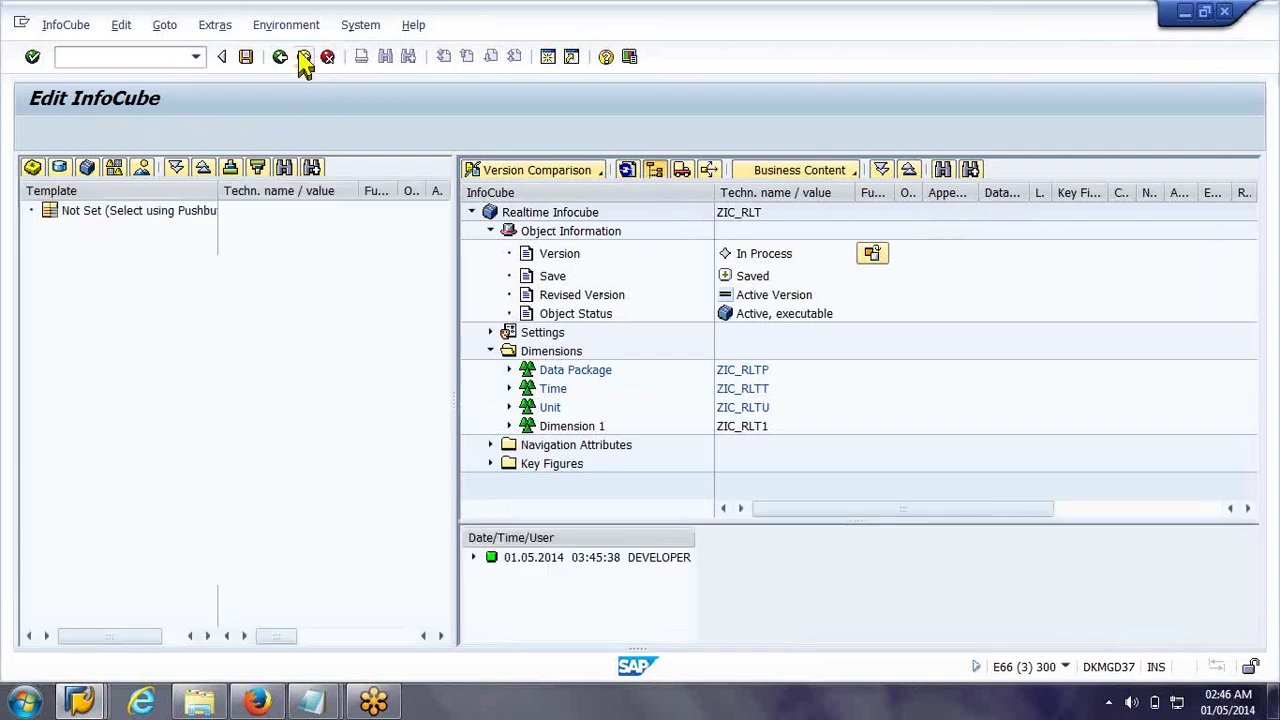
{"action": "left_click", "coordinate": [303, 58]}
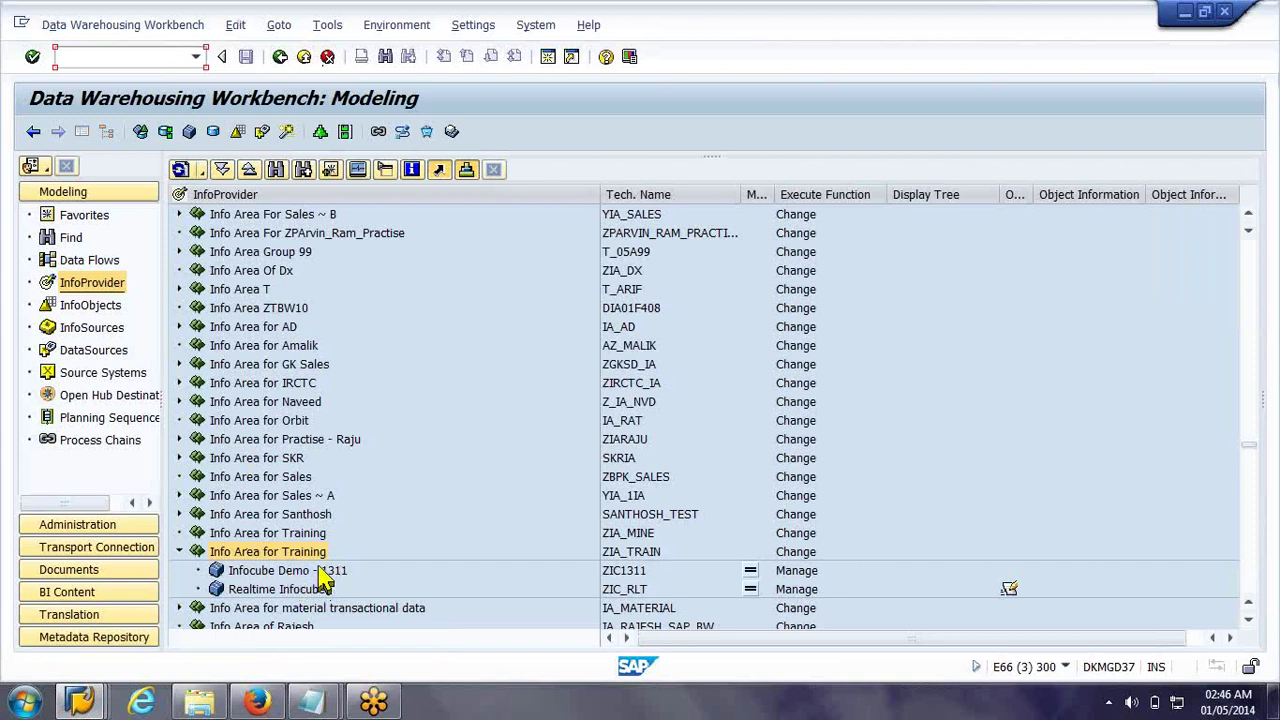
Switch Realtime Infocube's real-time load behavior to allow data loading and disallow planning
{"action": "left_click", "coordinate": [322, 572]}
{"action": "left_click", "coordinate": [310, 589]}
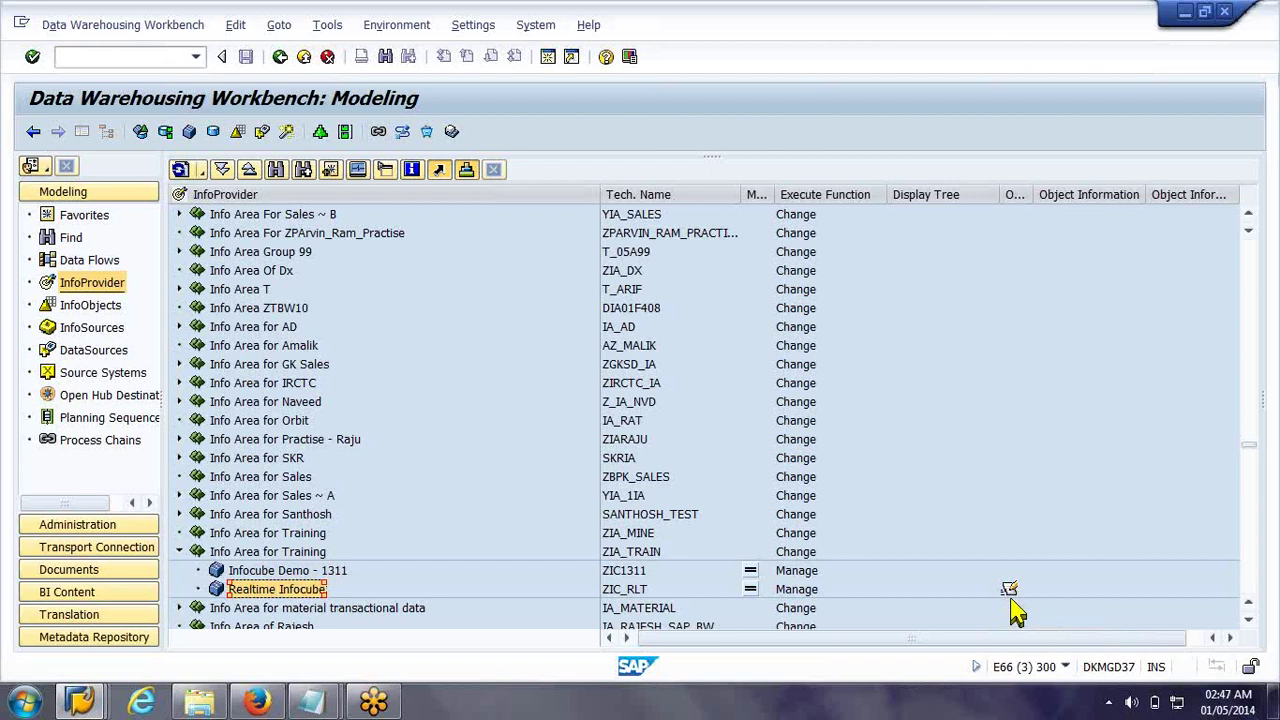
{"action": "right_click", "coordinate": [318, 594]}
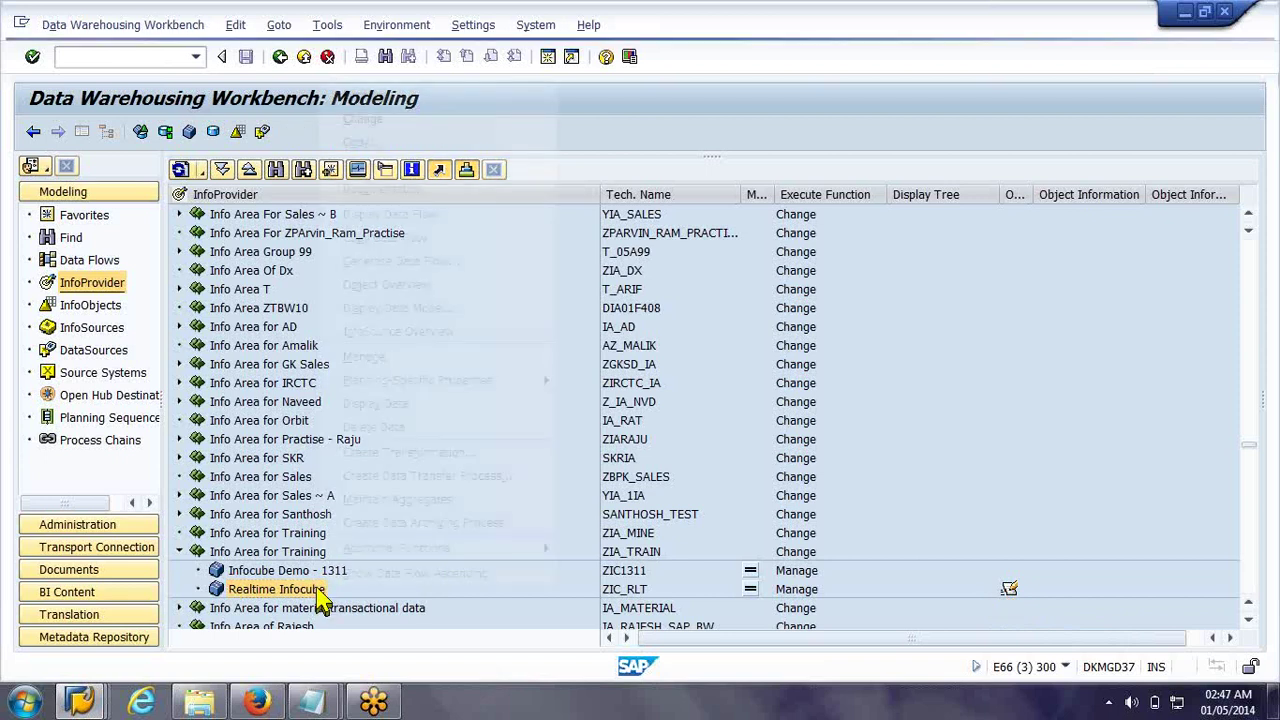
{"action": "left_click", "coordinate": [474, 382]}
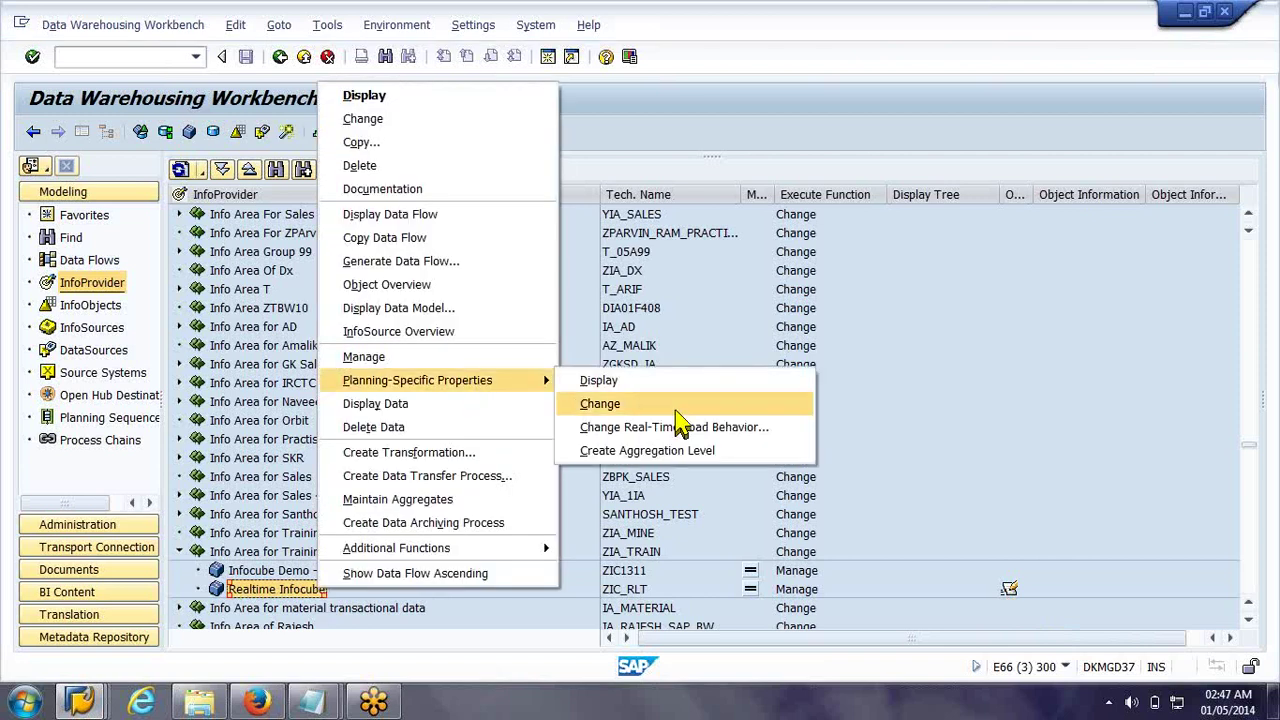
{"action": "left_click", "coordinate": [703, 428]}
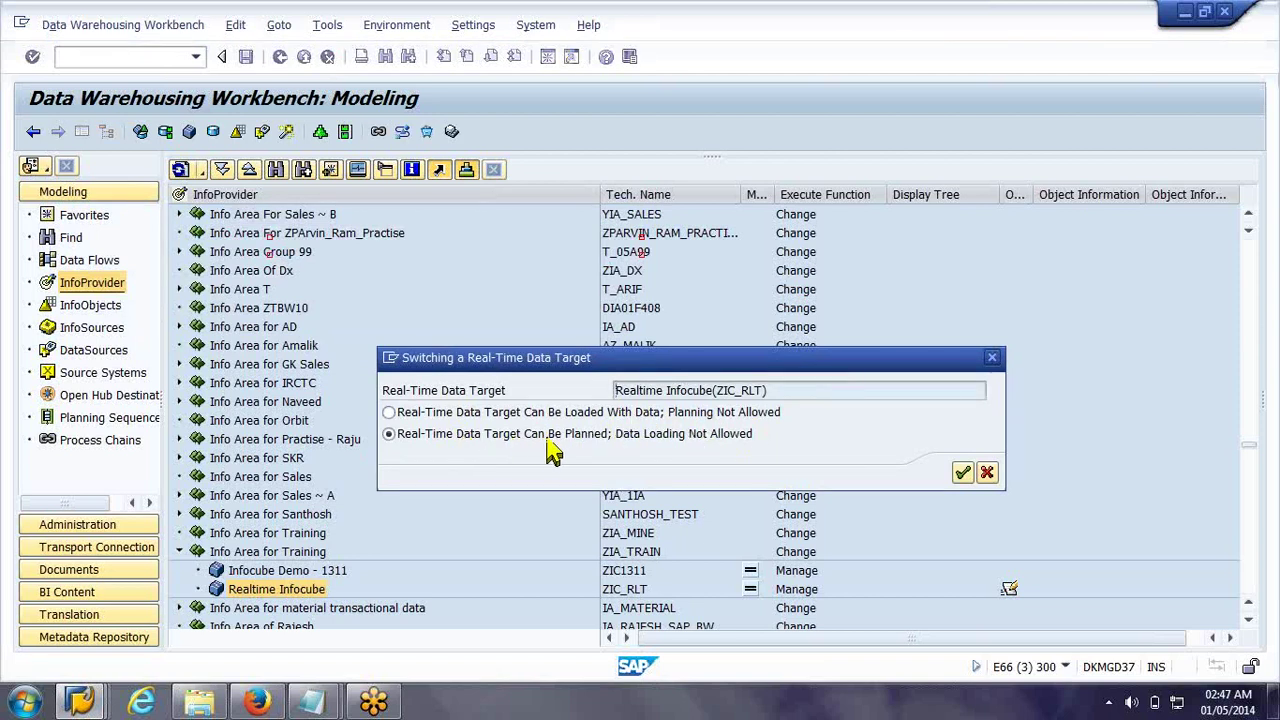
{"action": "left_click", "coordinate": [702, 414]}
{"action": "left_click", "coordinate": [961, 473]}
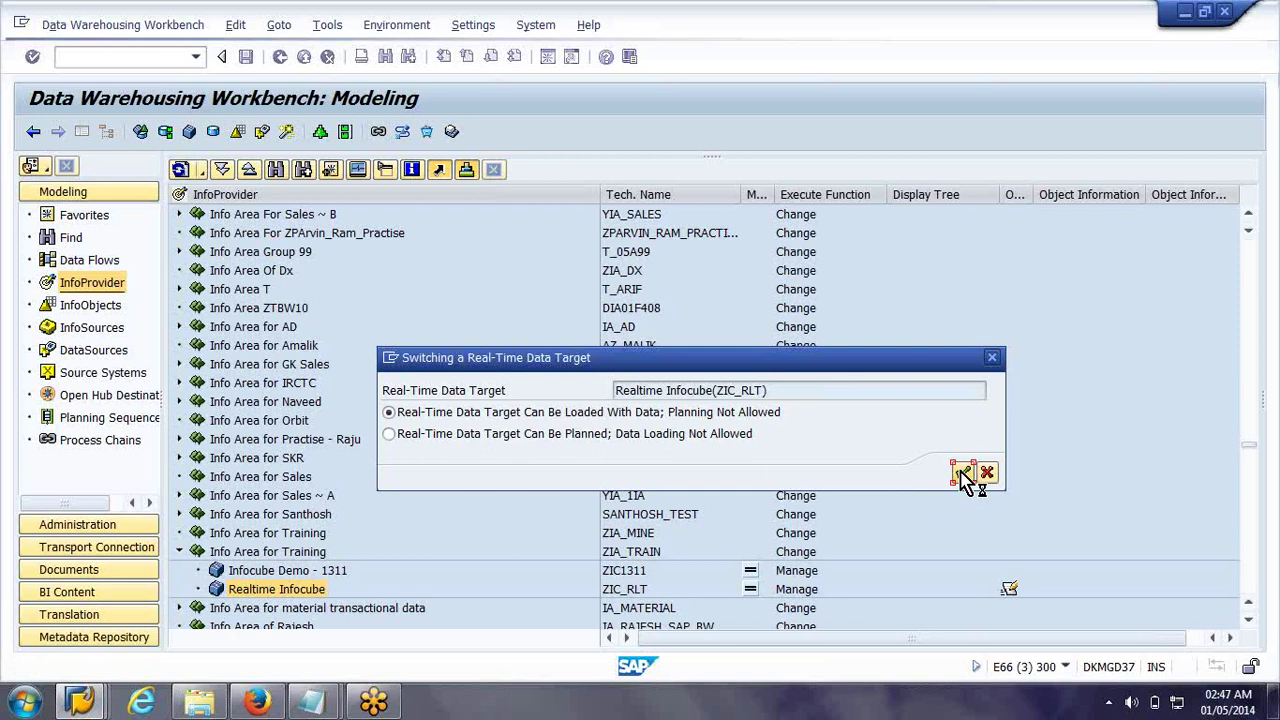
{"action": "left_click", "coordinate": [458, 443]}
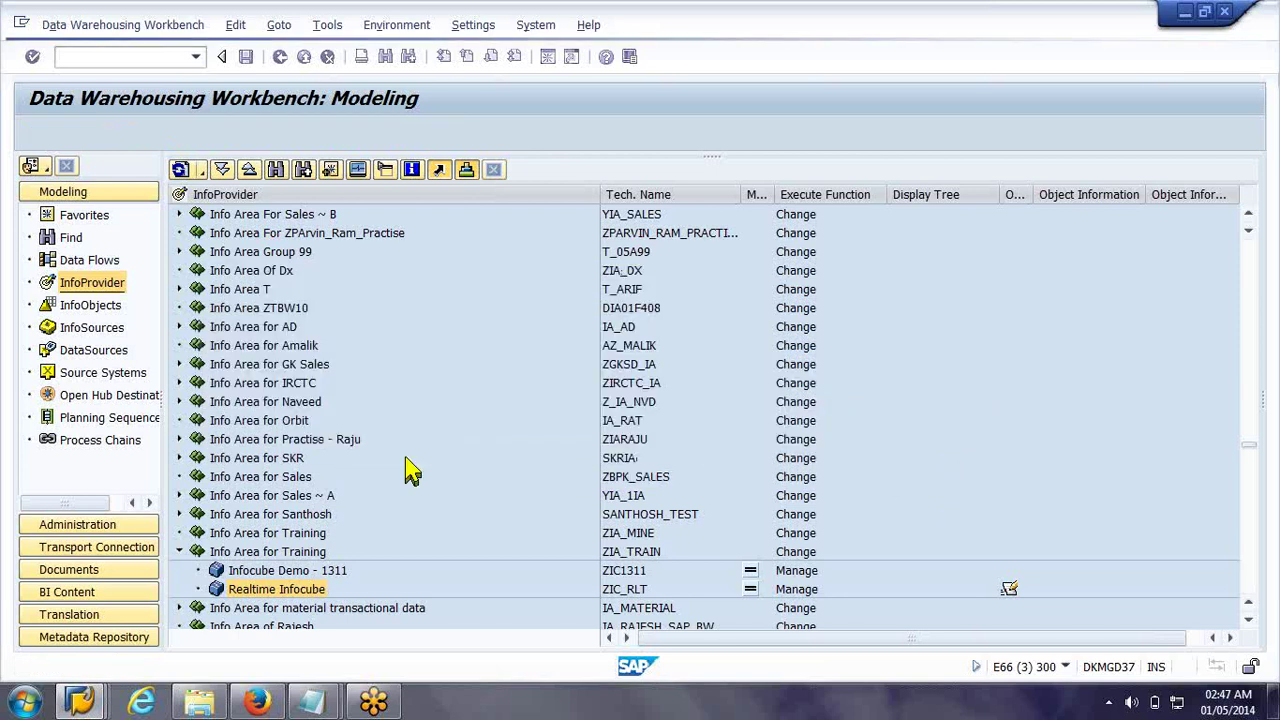
Check which functions Infocube Demo - 1311 offers compared with Realtime Infocube, particularly the planning-specific properties
{"action": "right_click", "coordinate": [310, 590]}
{"action": "left_click", "coordinate": [290, 572]}
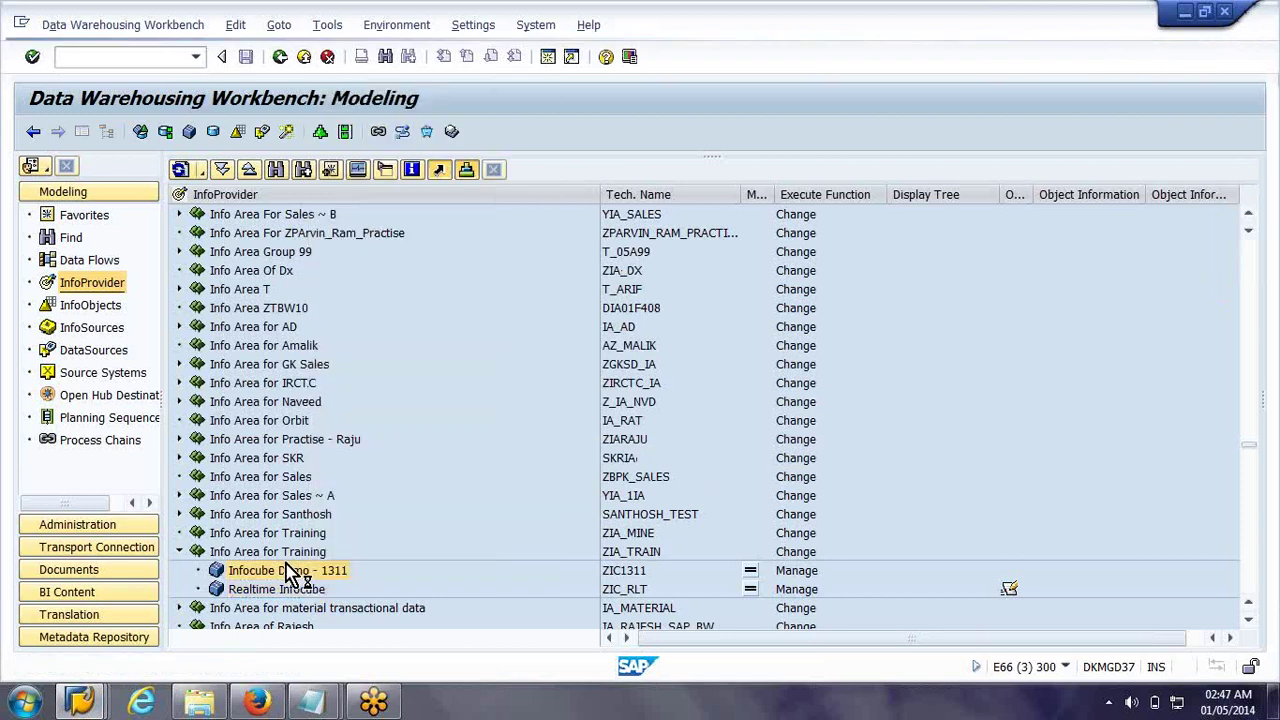
{"action": "right_click", "coordinate": [290, 574]}
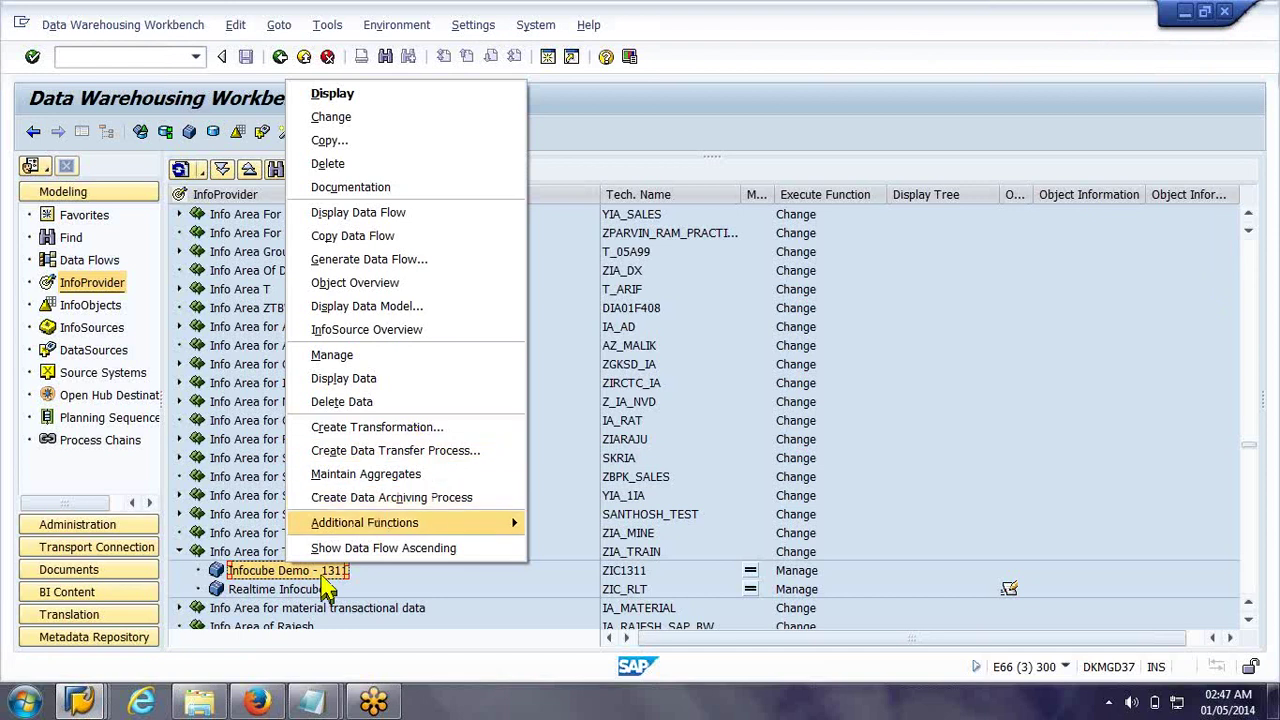
{"action": "left_click", "coordinate": [303, 594]}
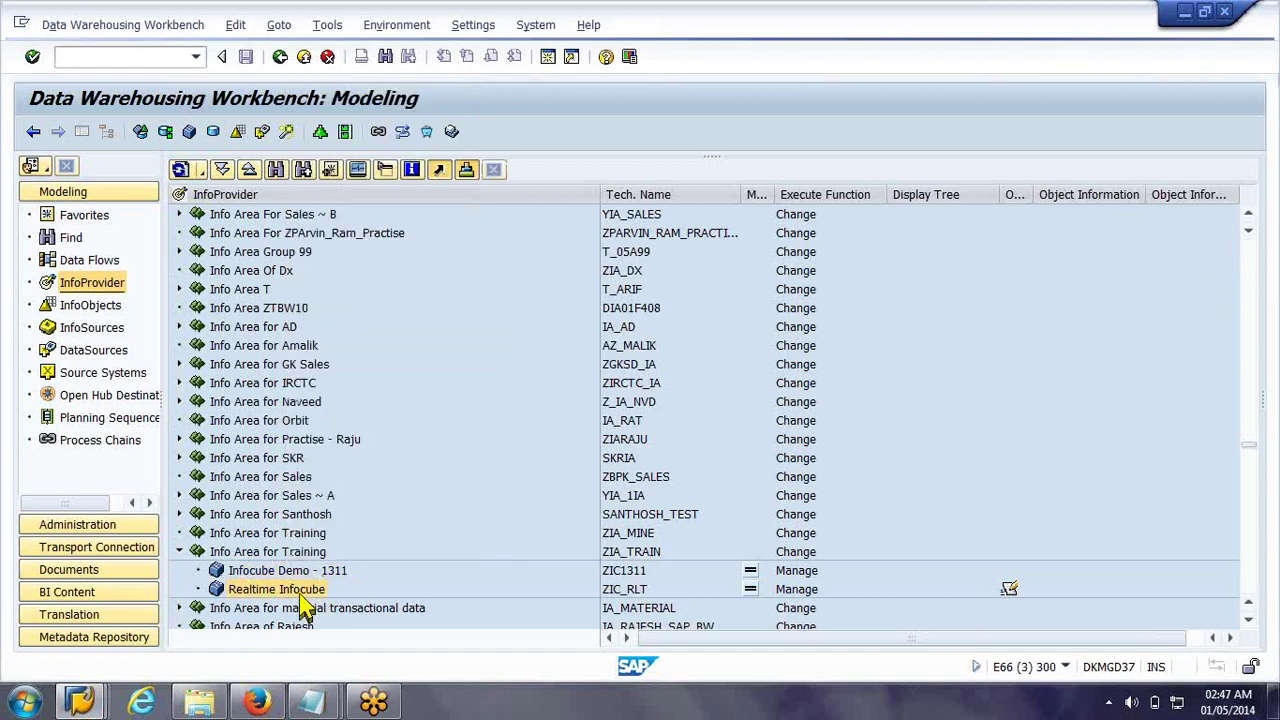
Switch Realtime Infocube's real-time load behavior to allow planning and disallow data loading, without writing a transport request
{"action": "right_click", "coordinate": [300, 598]}
{"action": "mouse_move", "coordinate": [450, 387]}
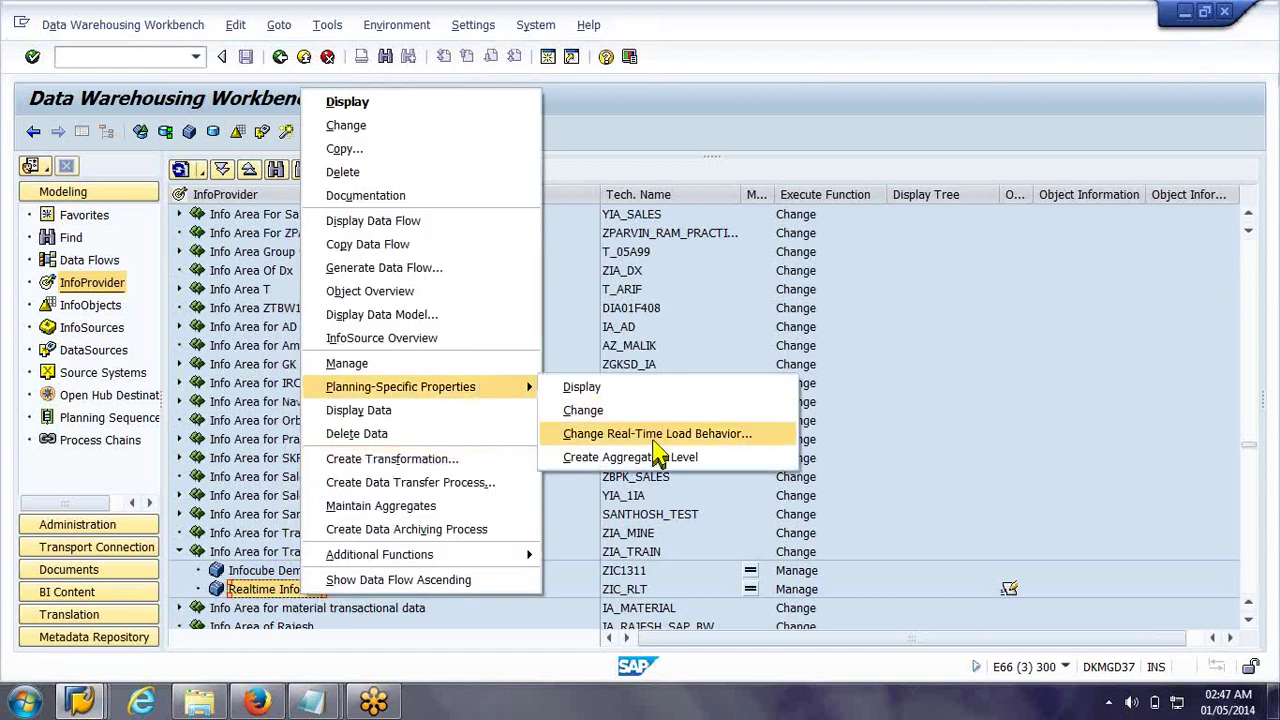
{"action": "left_click", "coordinate": [676, 438]}
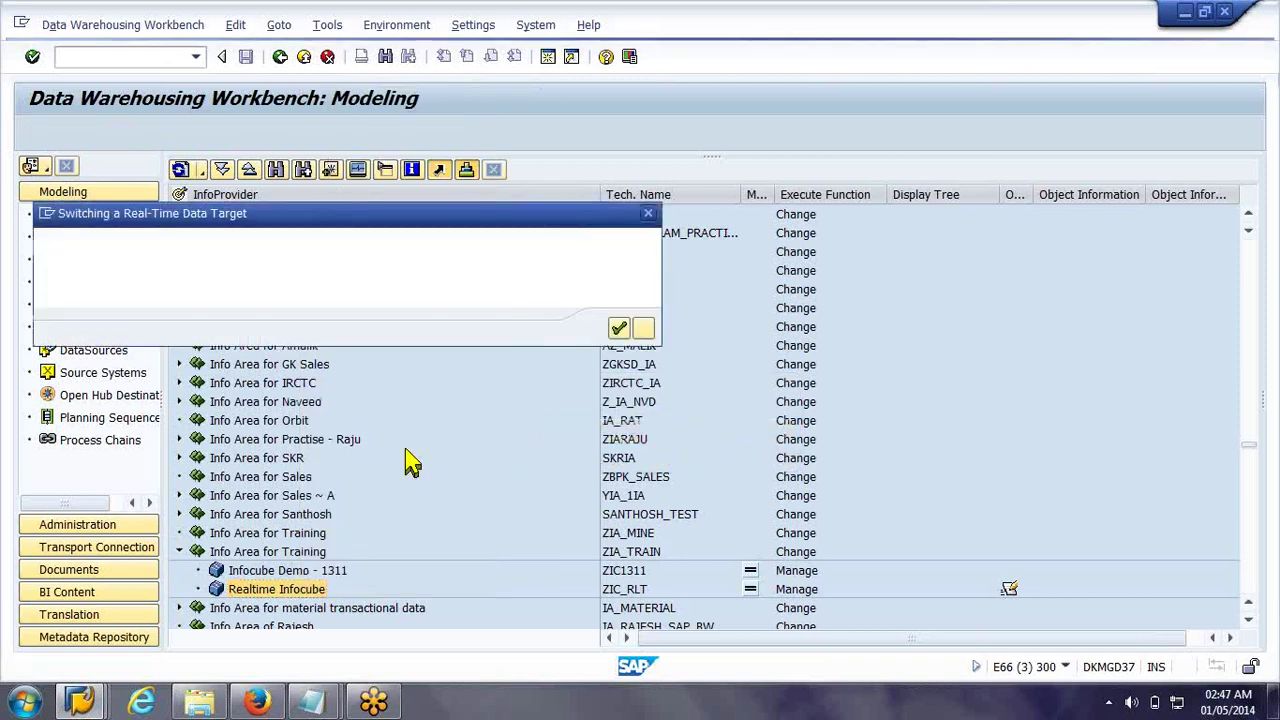
{"action": "left_click", "coordinate": [212, 292]}
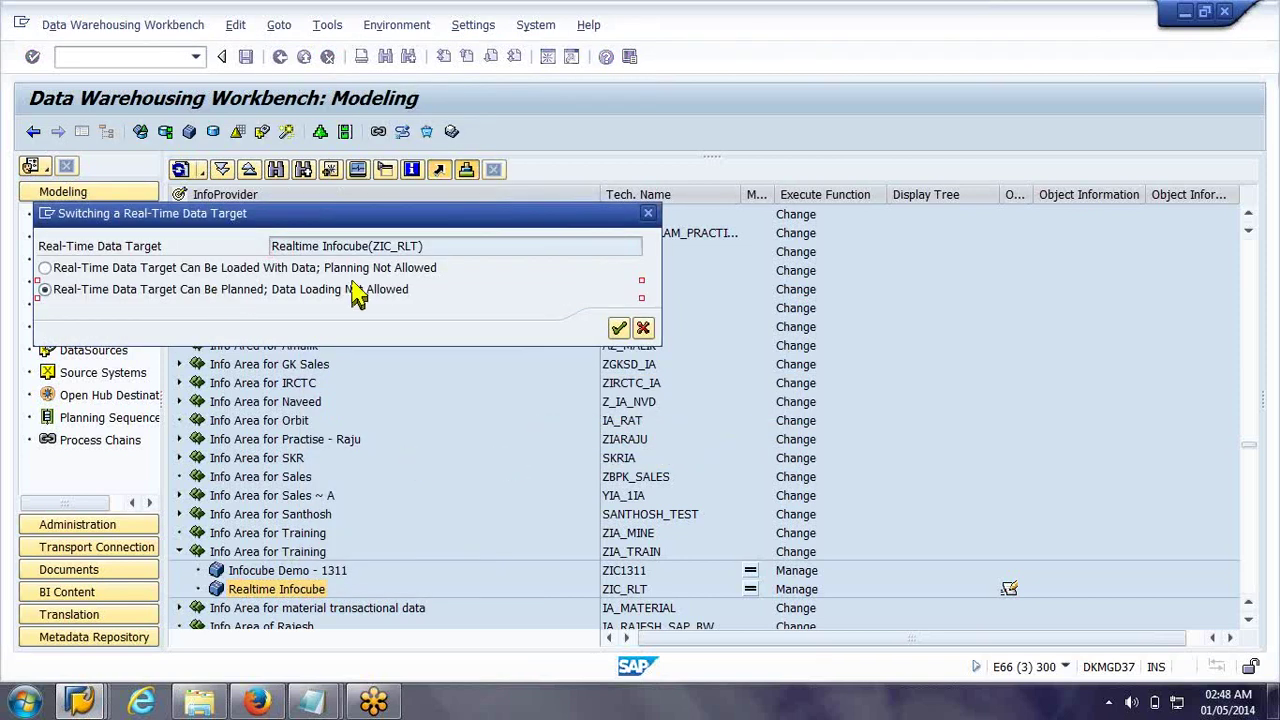
{"action": "left_click", "coordinate": [615, 330]}
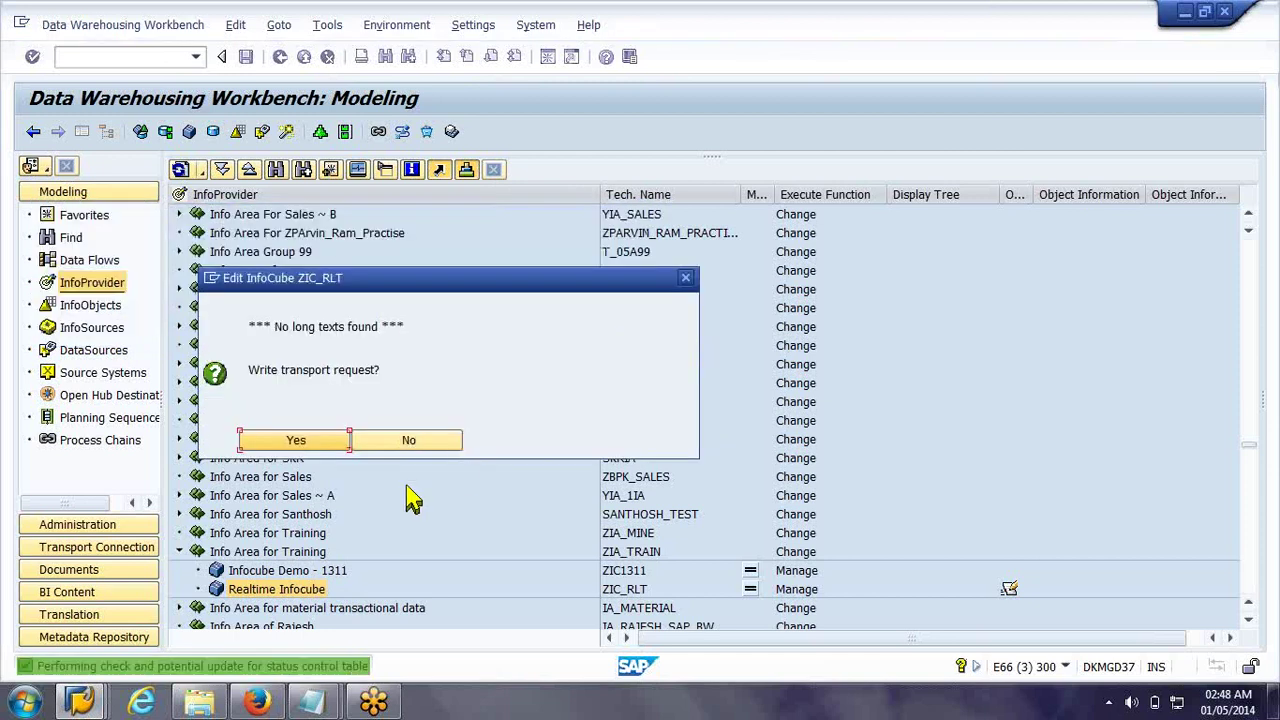
{"action": "left_click", "coordinate": [408, 446]}
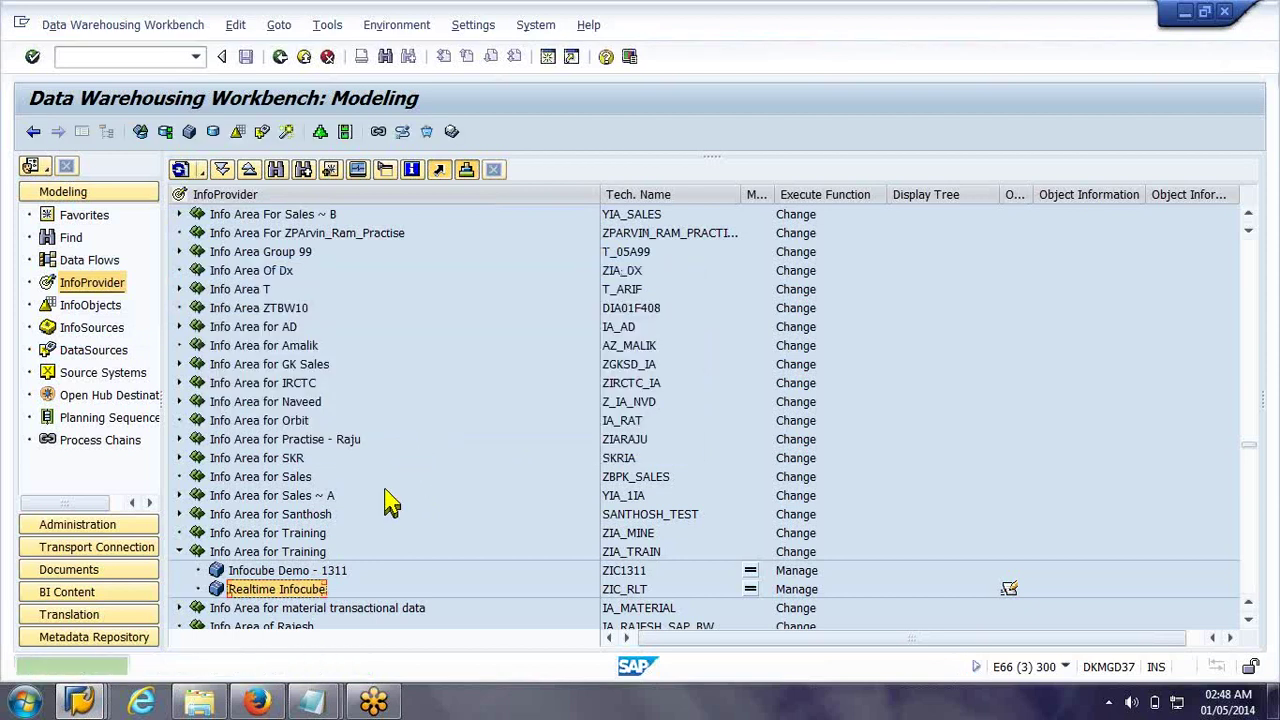
{"action": "scroll", "coordinate": [390, 503], "scroll_direction": "down", "scroll_amount": 2}
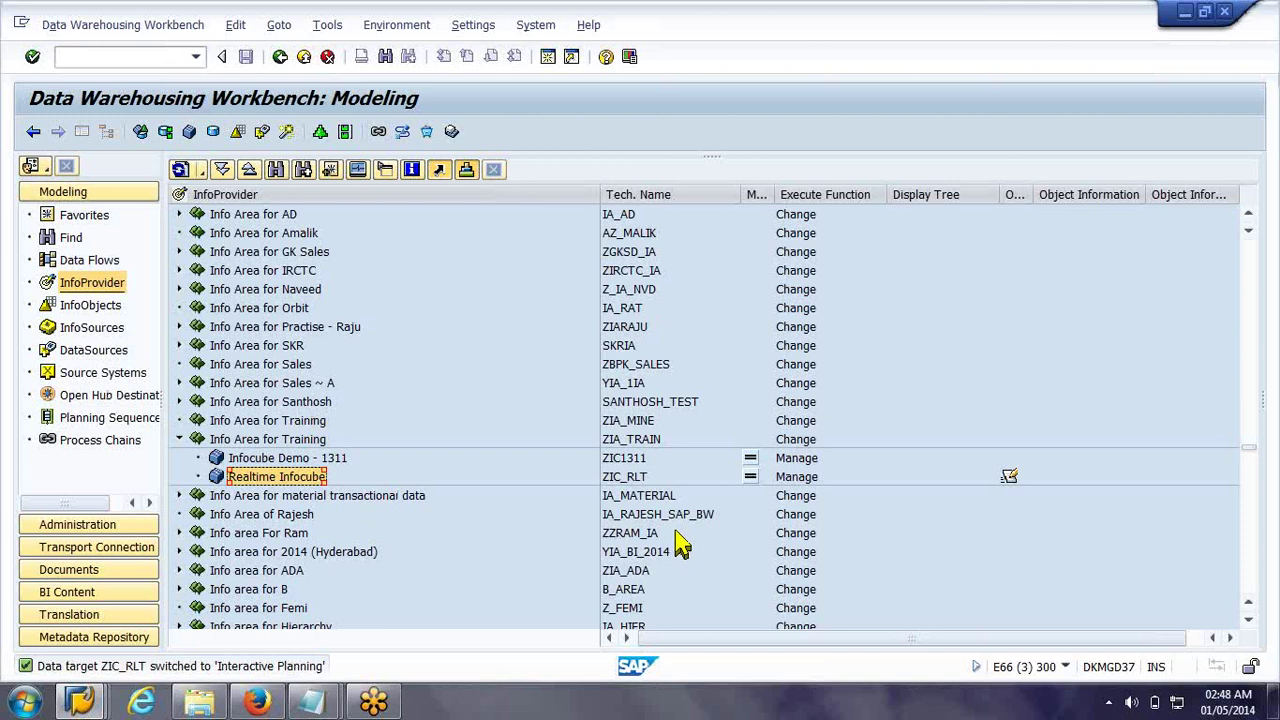
Show the DataSources of the generic file source system ZFILE and search the tree
{"action": "left_click", "coordinate": [95, 331]}
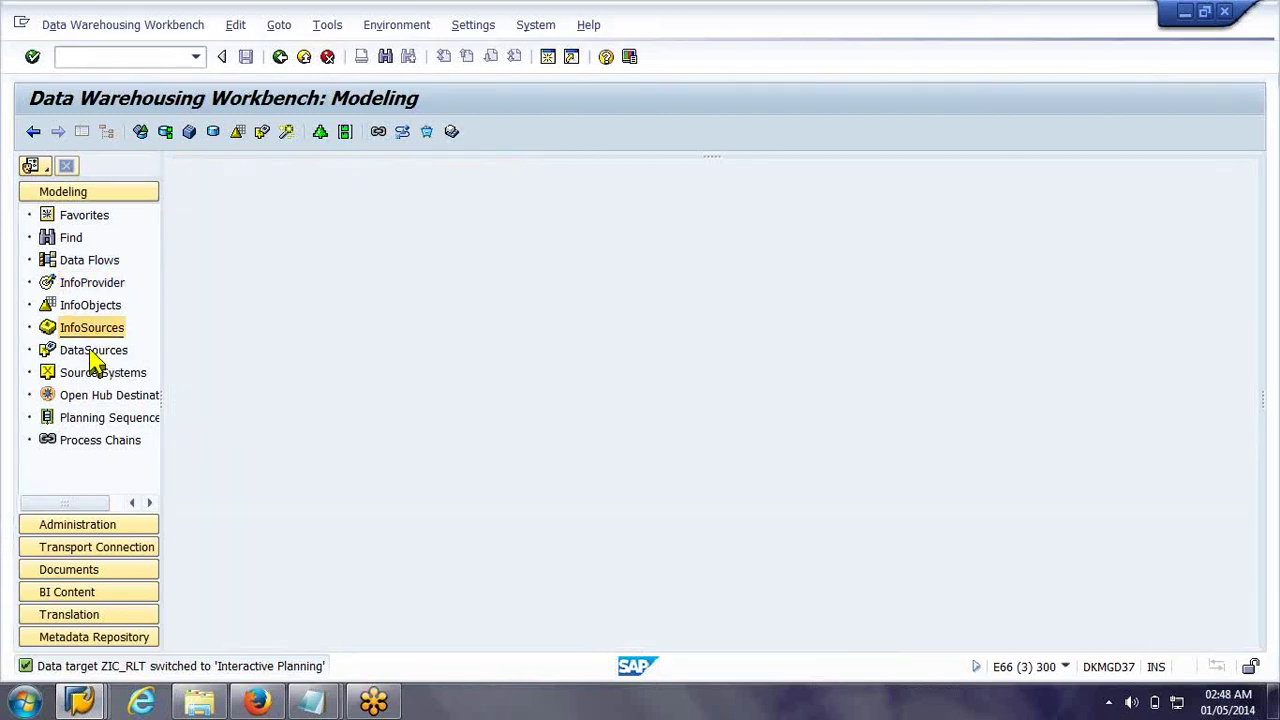
{"action": "left_click", "coordinate": [90, 352]}
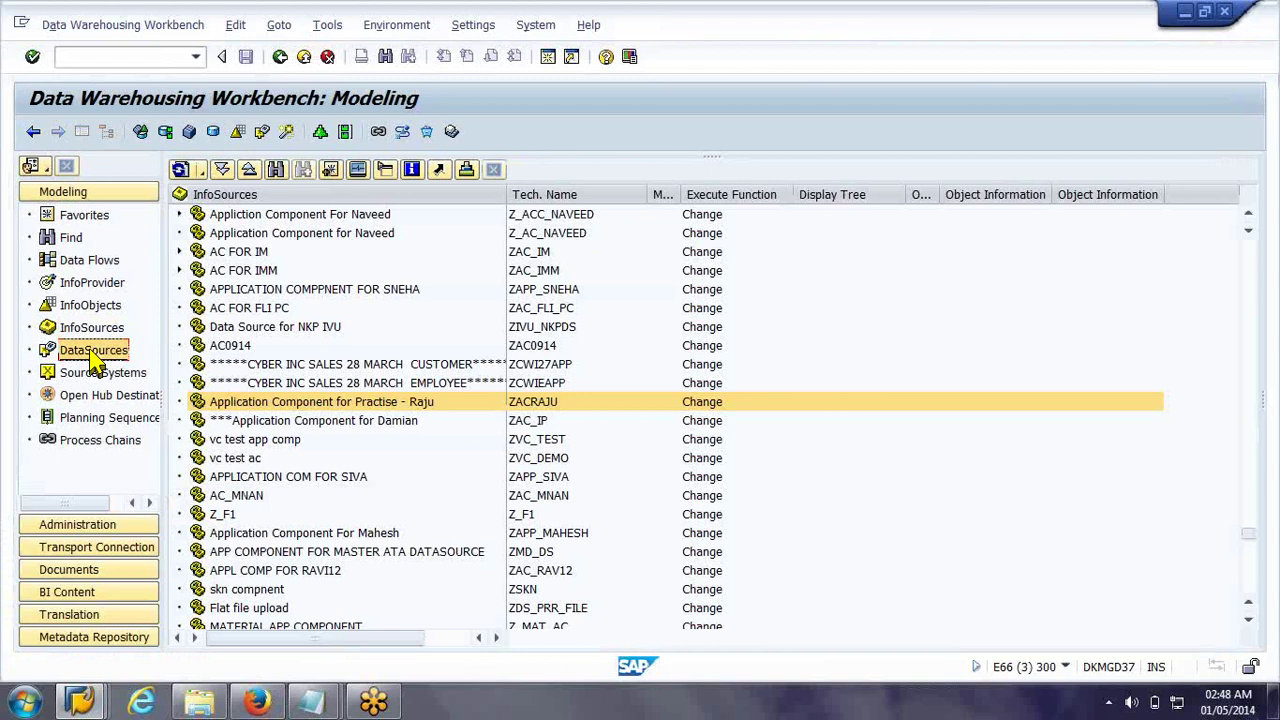
{"action": "left_click", "coordinate": [318, 169]}
{"action": "type", "text": "z"}
{"action": "key", "text": "Return"}
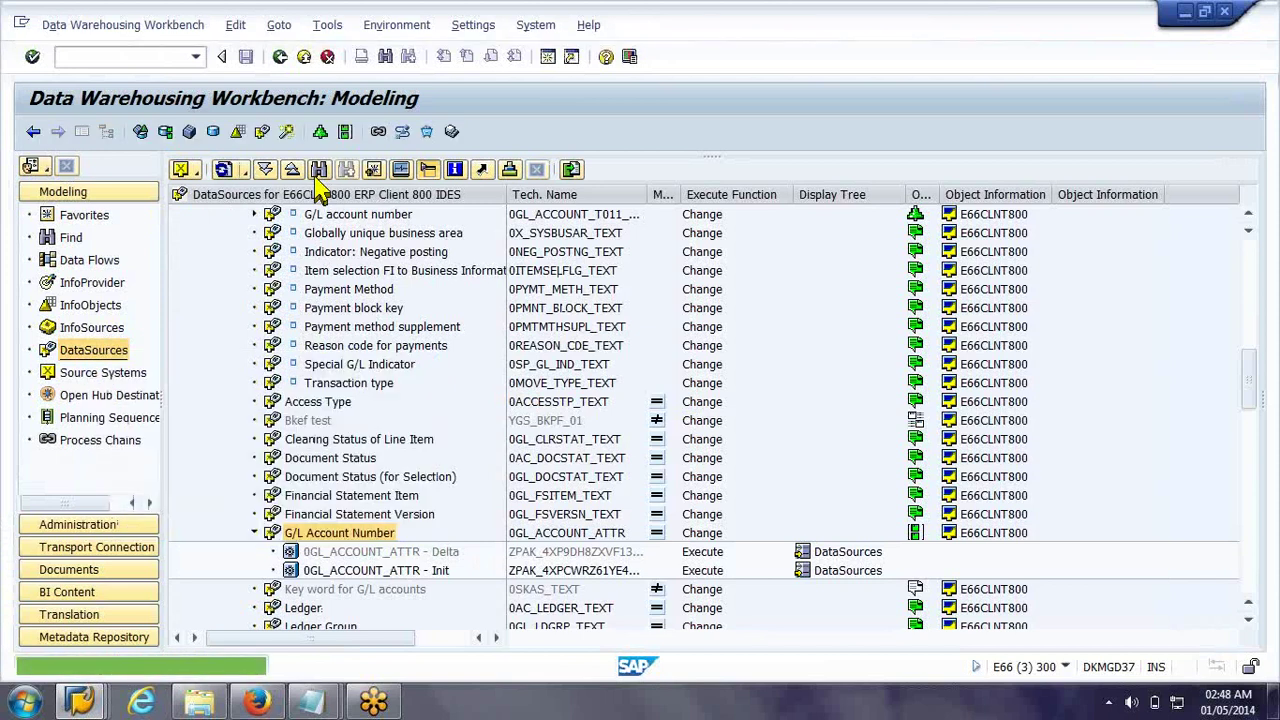
{"action": "left_click", "coordinate": [195, 170]}
{"action": "mouse_move", "coordinate": [200, 243]}
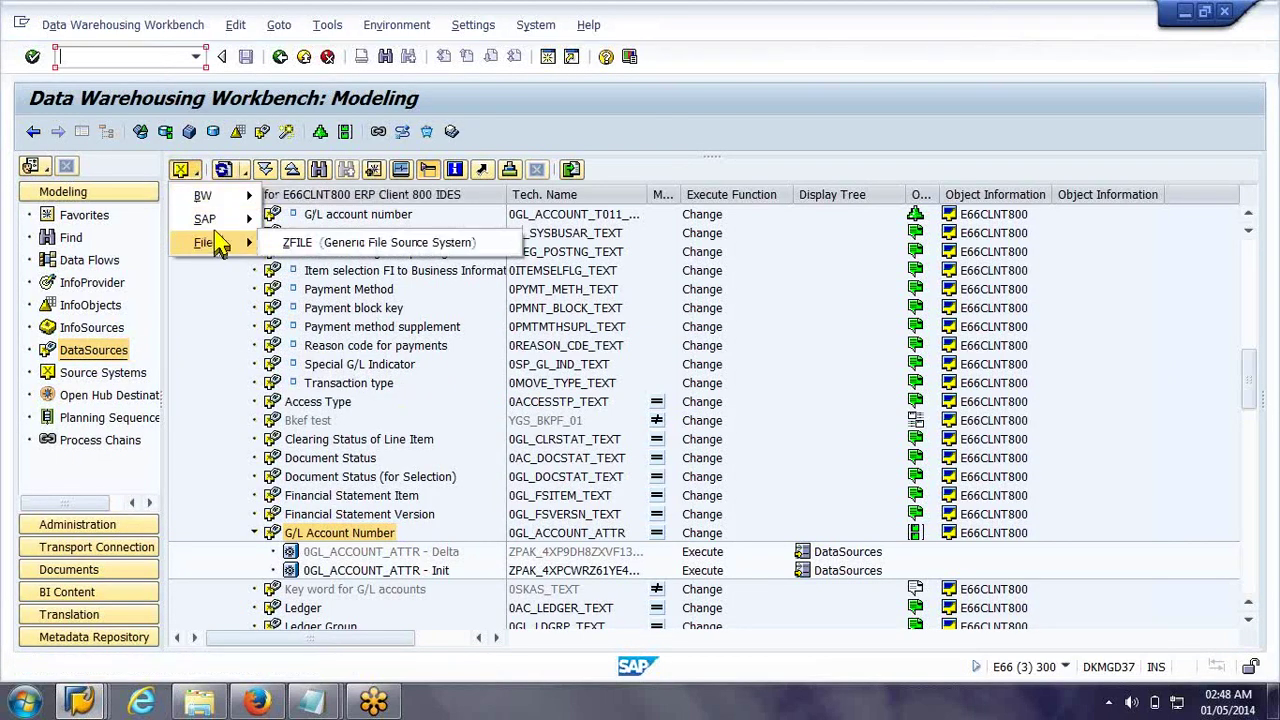
{"action": "left_click", "coordinate": [303, 240]}
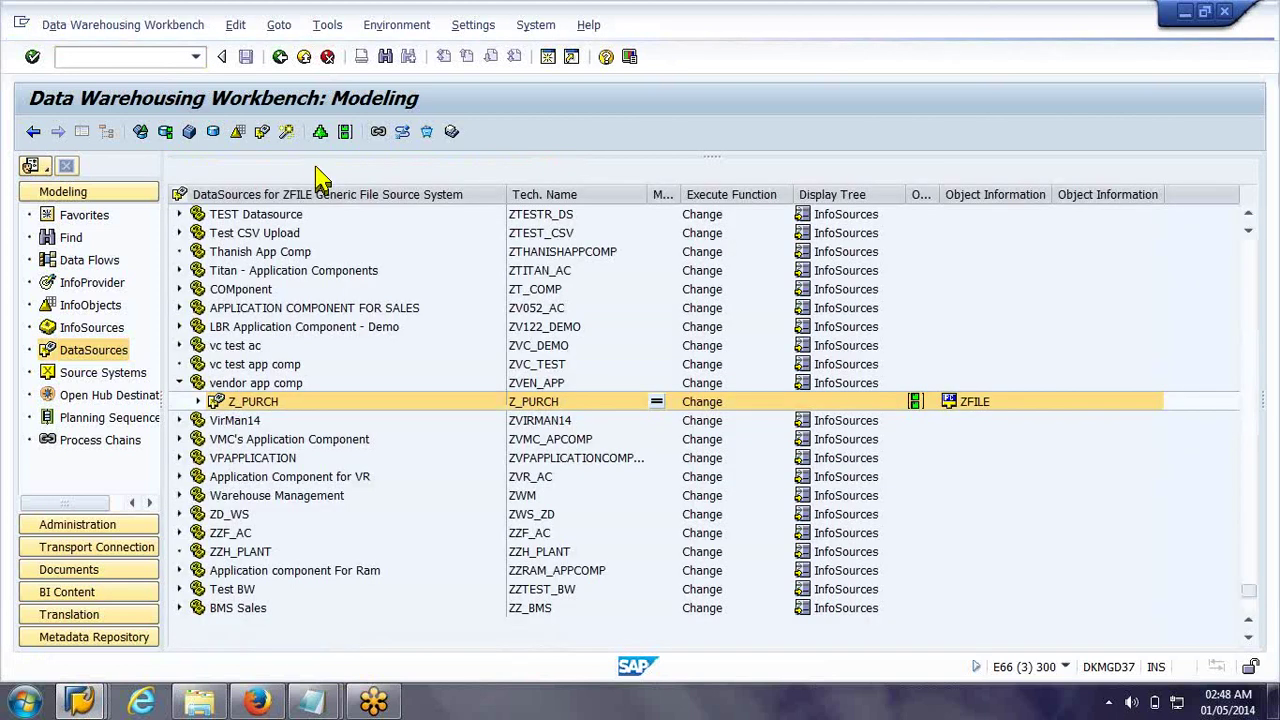
{"action": "left_click", "coordinate": [319, 169]}
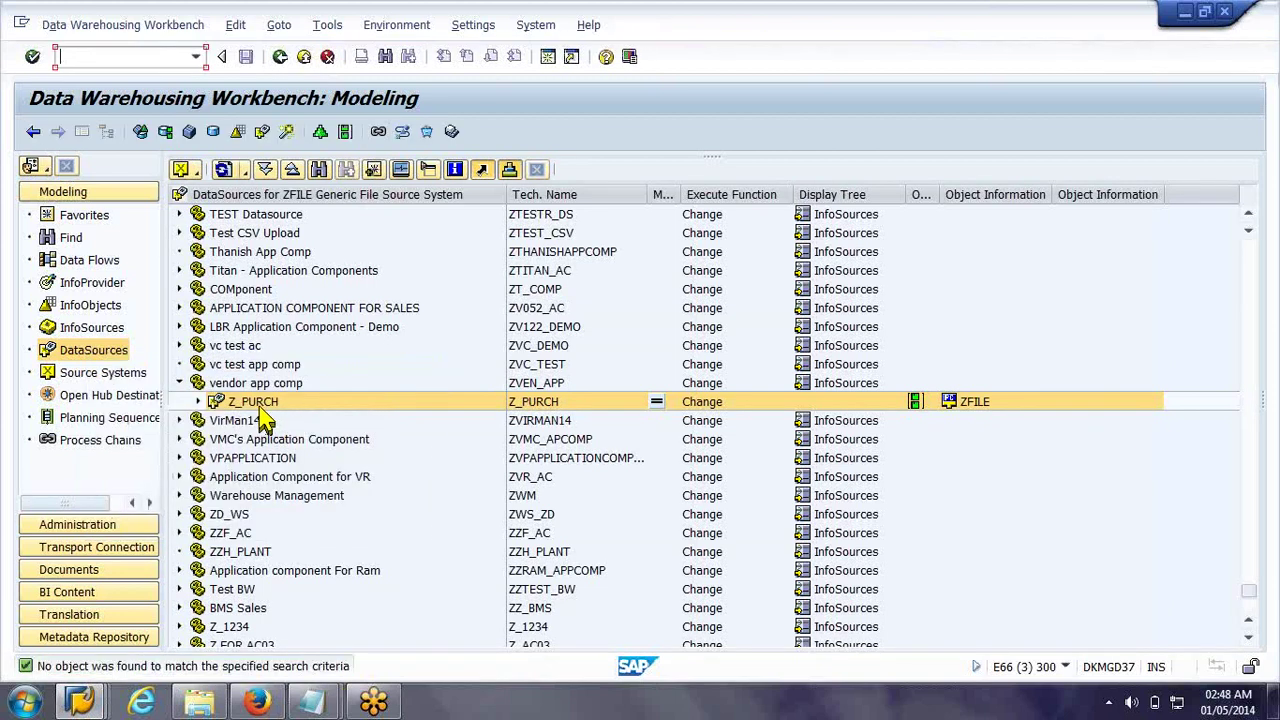
Create a transformation from the DataSource Z_PURCH in ZFILE to the InfoCube ZIC_RLT
{"action": "right_click", "coordinate": [259, 409]}
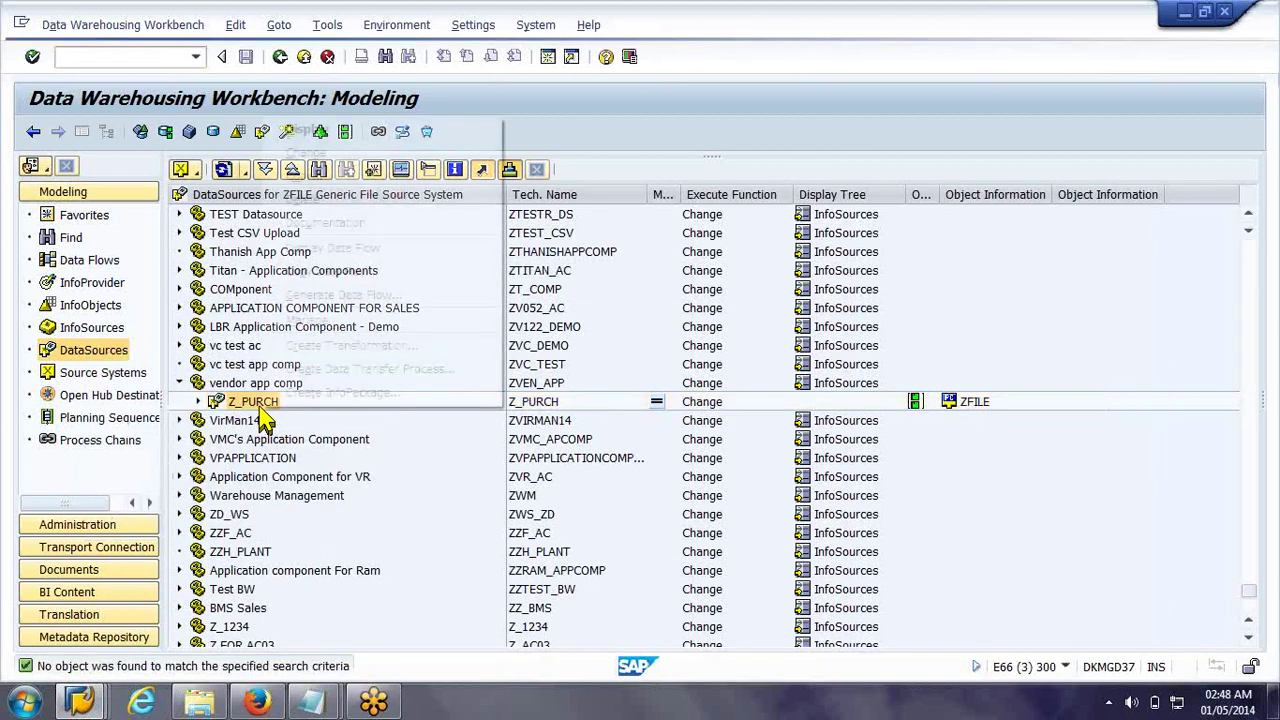
{"action": "left_click", "coordinate": [316, 350]}
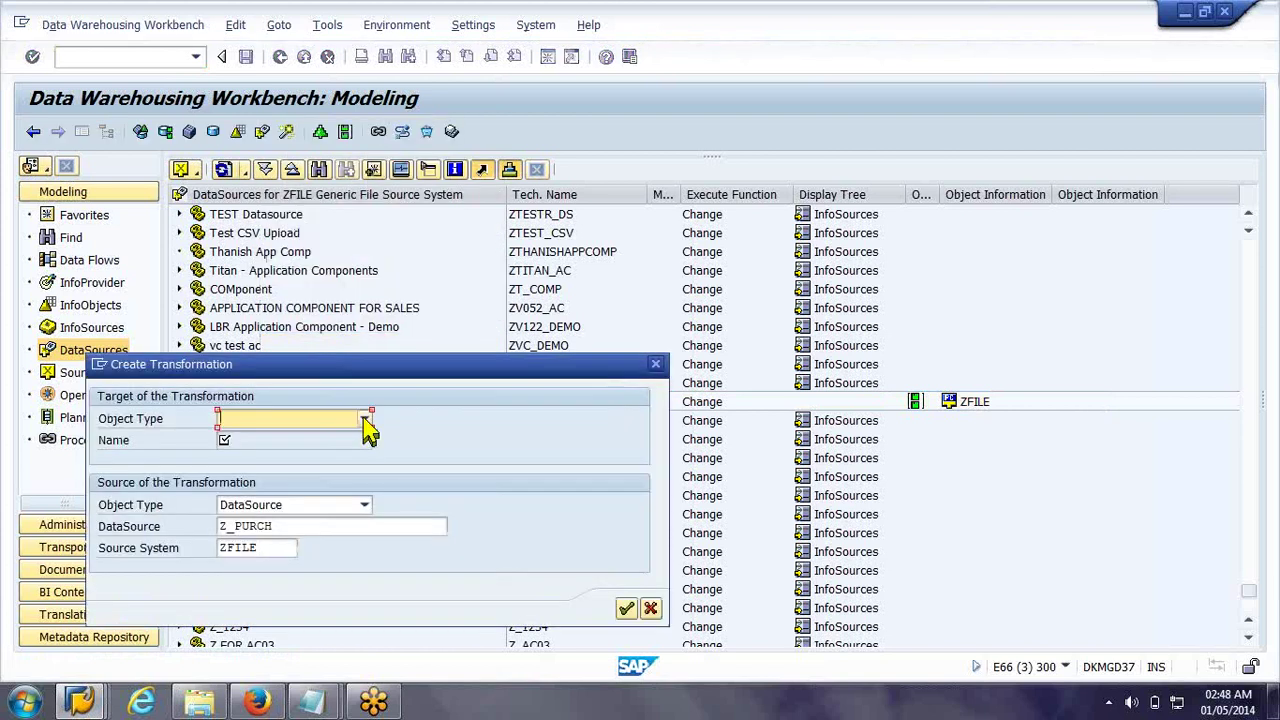
{"action": "left_click", "coordinate": [367, 425]}
{"action": "left_click", "coordinate": [345, 433]}
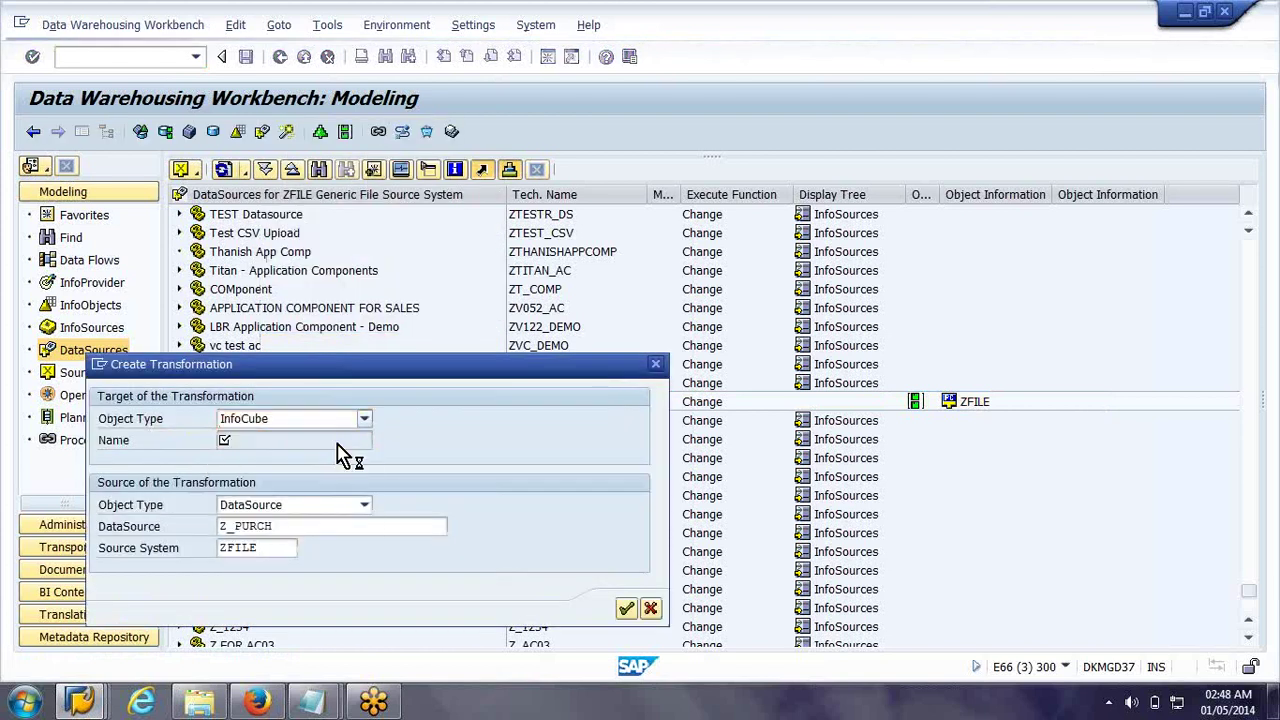
{"action": "type", "text": "ic_rr"}
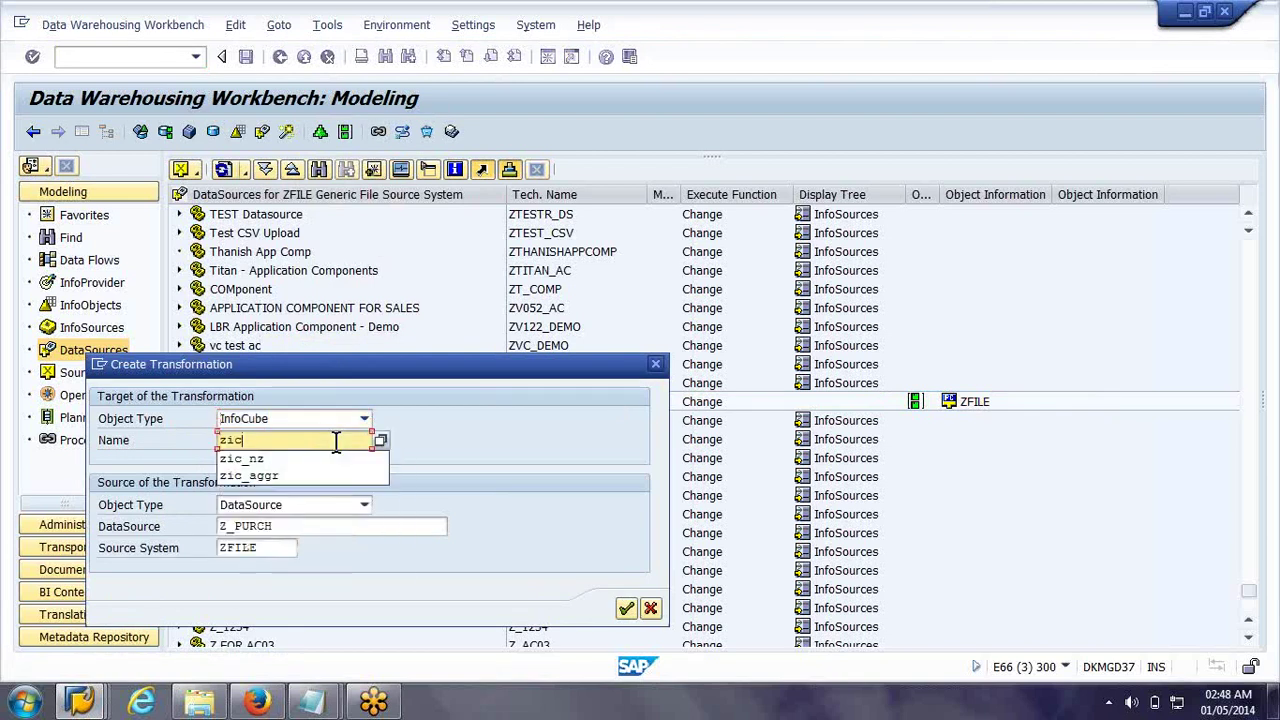
{"action": "key", "text": "Return"}
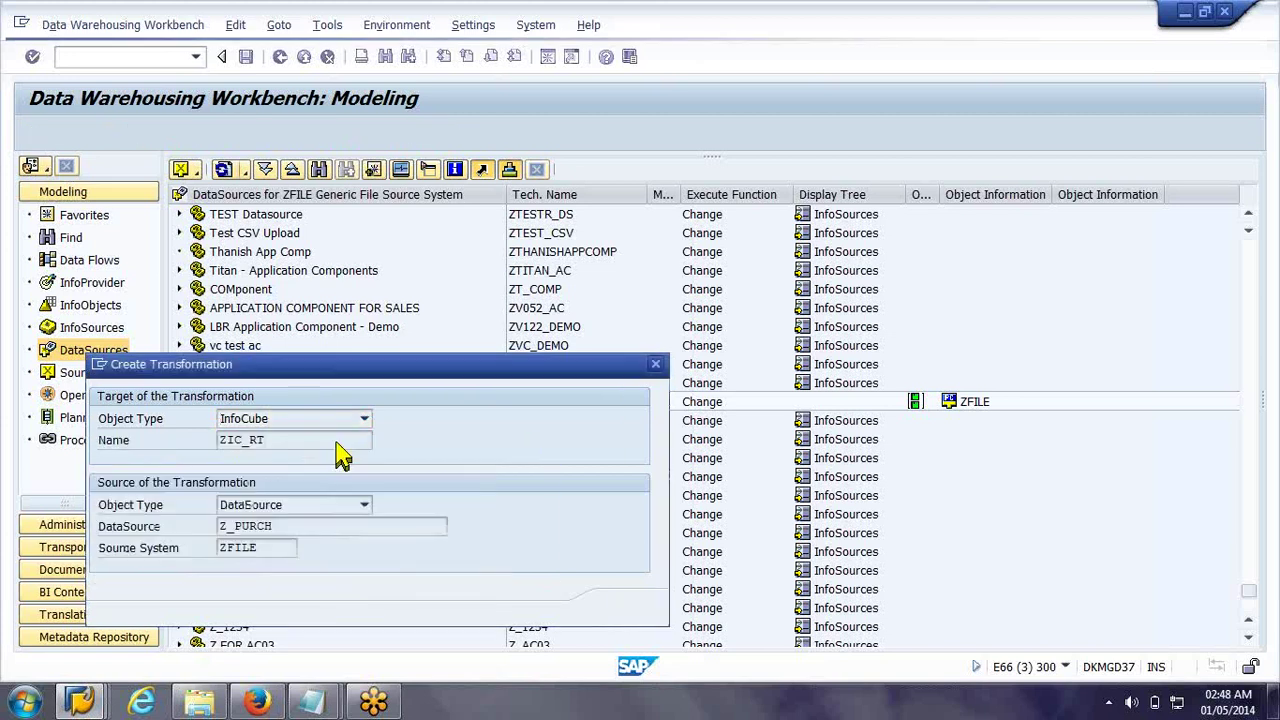
{"action": "left_click", "coordinate": [337, 441]}
{"action": "key", "text": "Return"}
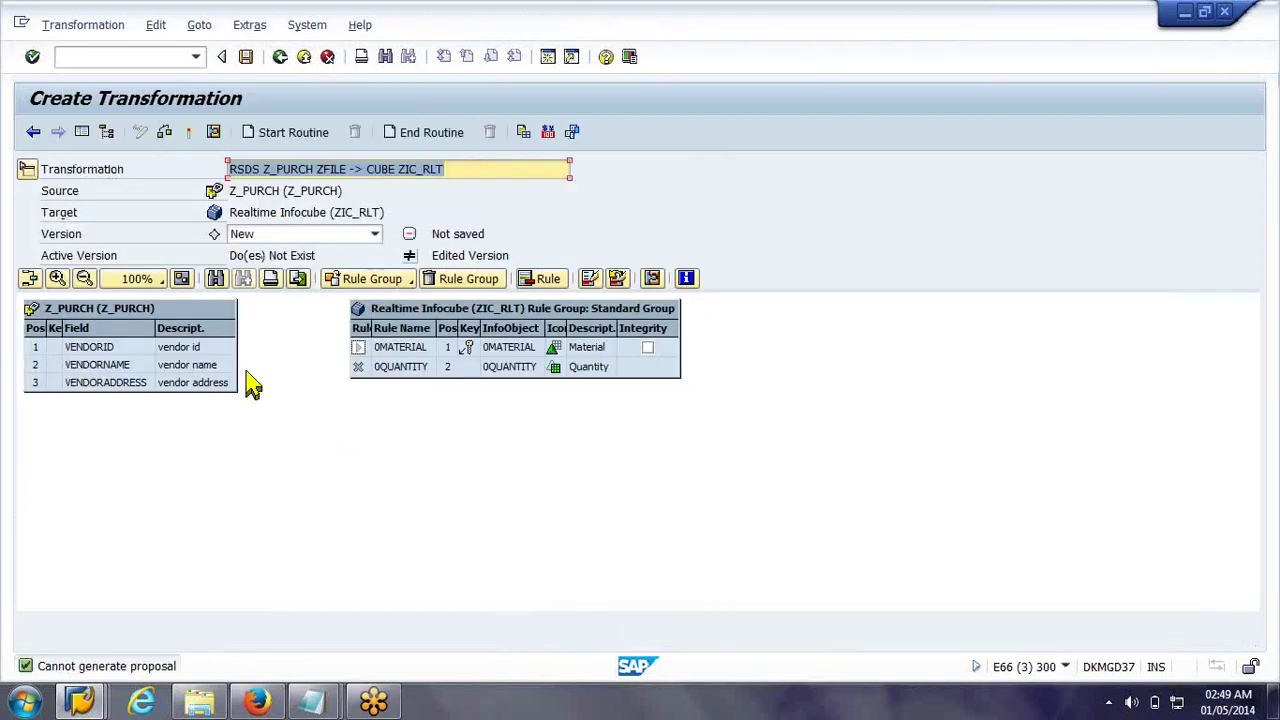
Map the source field VENDORID to 0MATERIAL in the Standard Group and activate the transformation
{"action": "left_click_drag", "start_coordinate": [190, 347], "coordinate": [263, 414]}
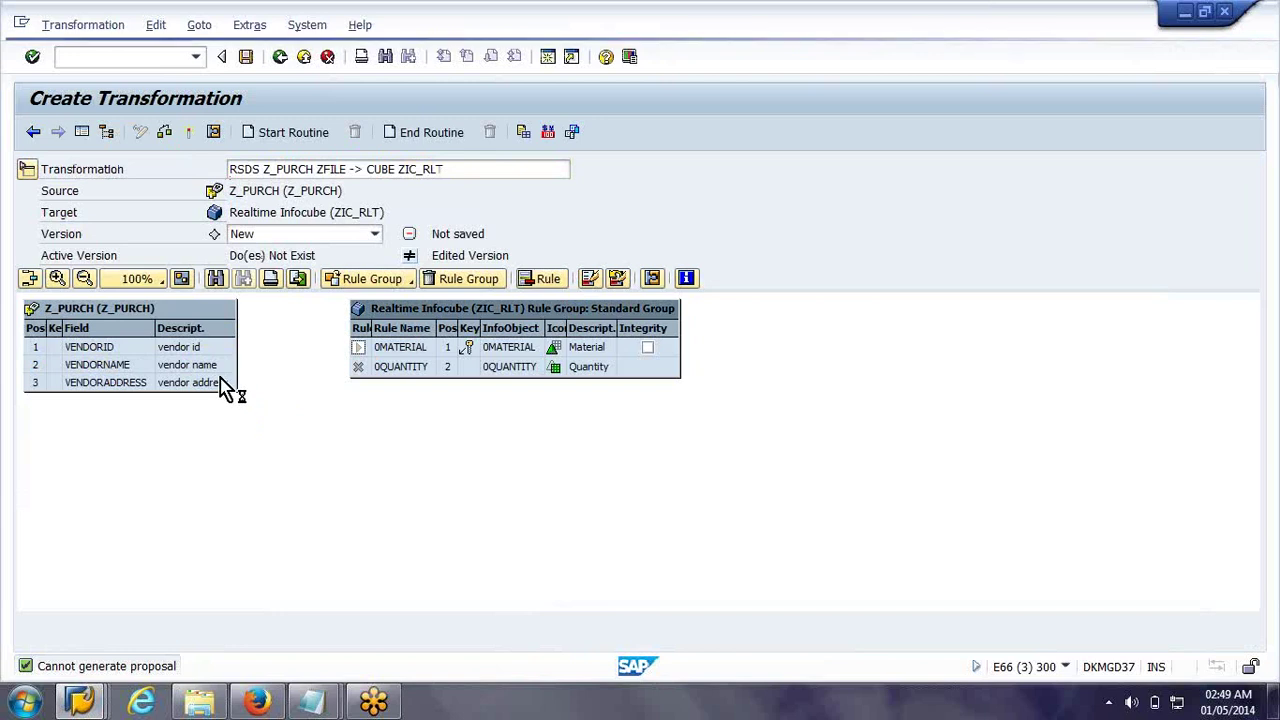
{"action": "left_click_drag", "start_coordinate": [220, 366], "coordinate": [400, 366]}
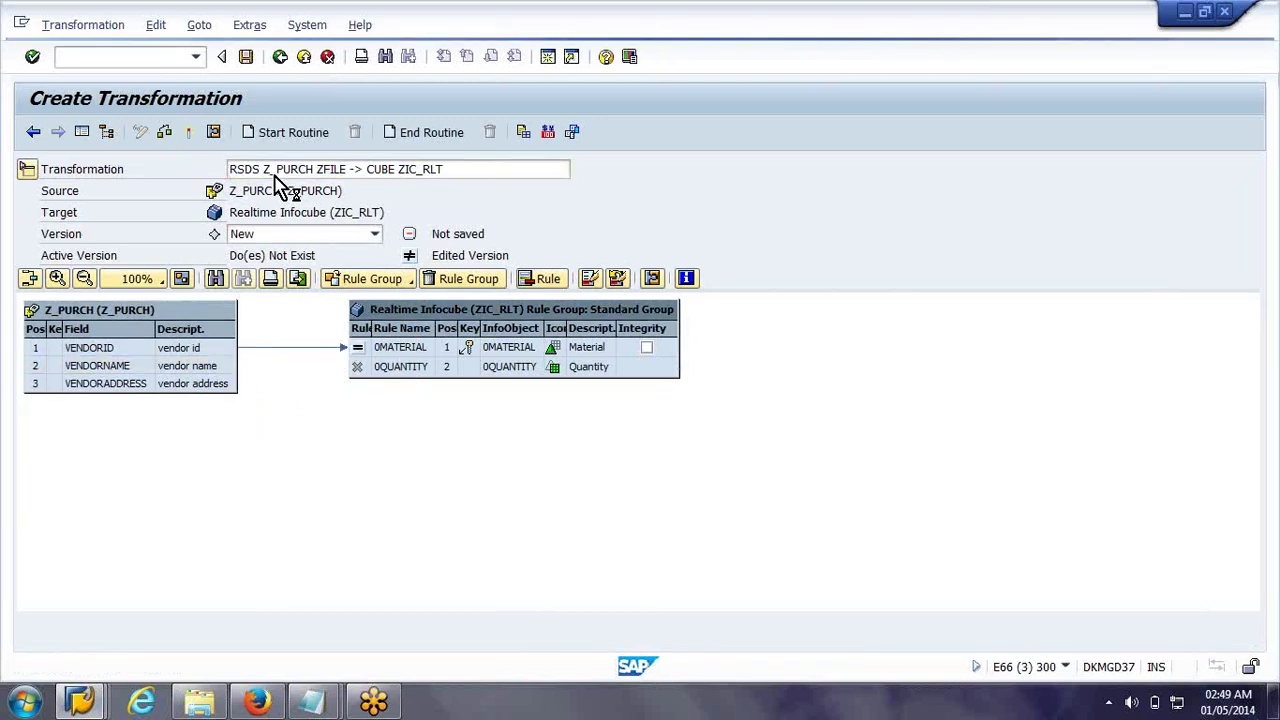
{"action": "left_click", "coordinate": [189, 134]}
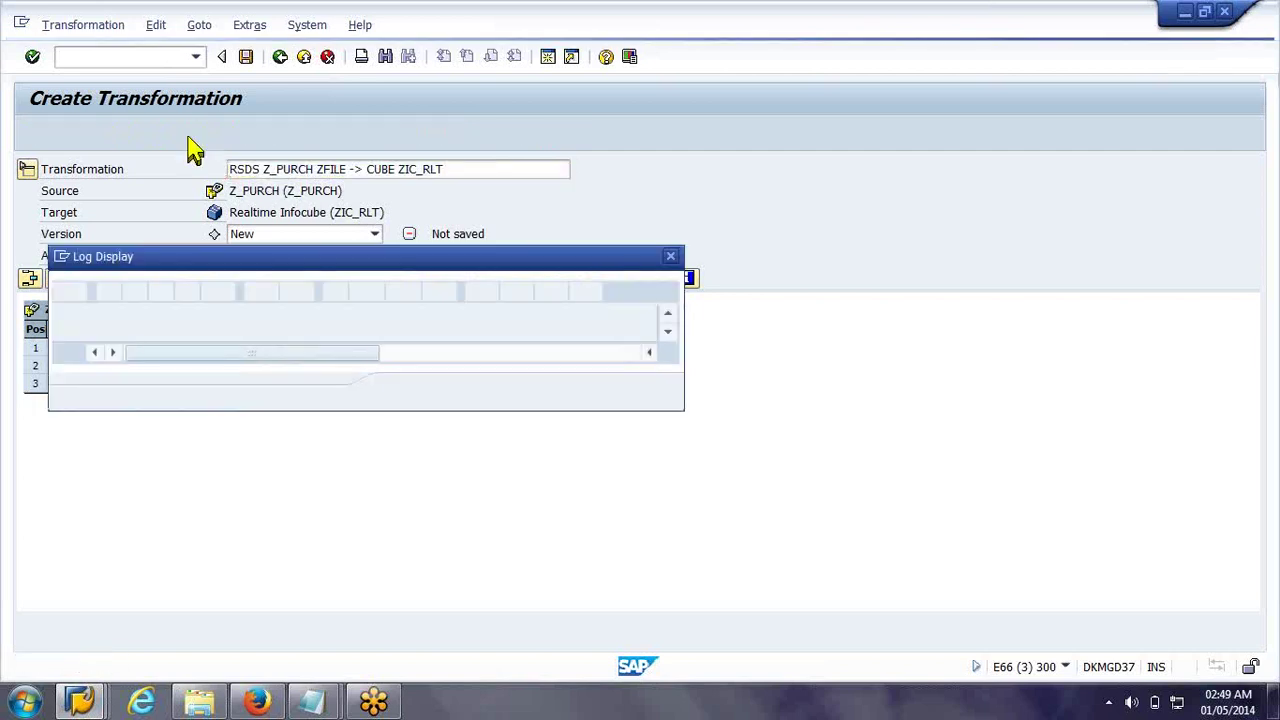
Confirm the transformation's activation log and return to the DataSource tree of ZFILE
{"action": "left_click", "coordinate": [407, 393]}
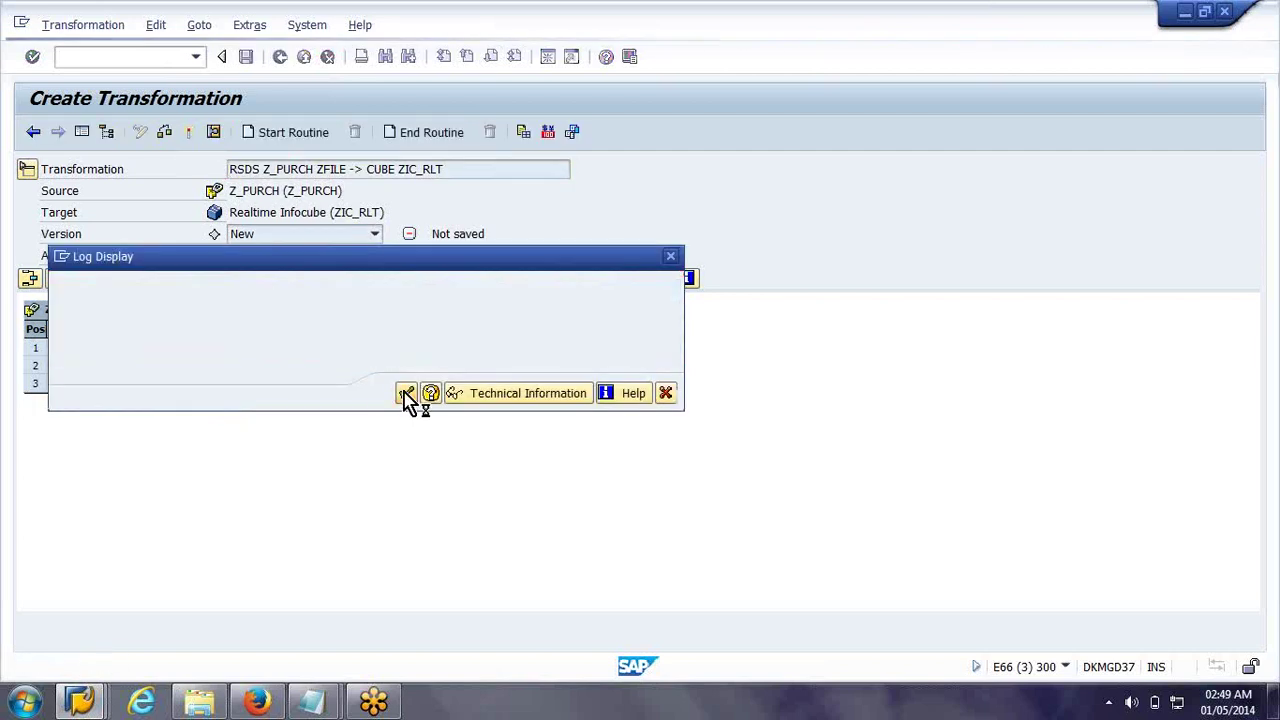
{"action": "right_click", "coordinate": [273, 368]}
{"action": "left_click", "coordinate": [350, 365]}
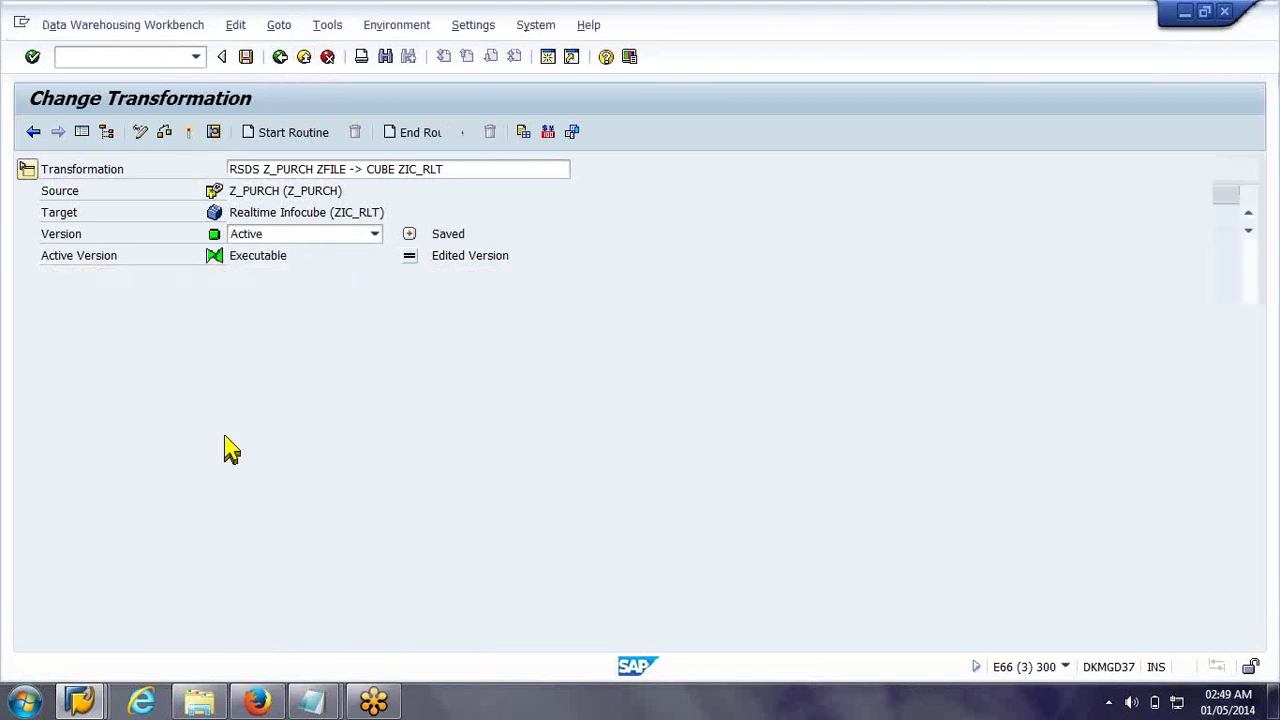
{"action": "key", "text": "F3"}
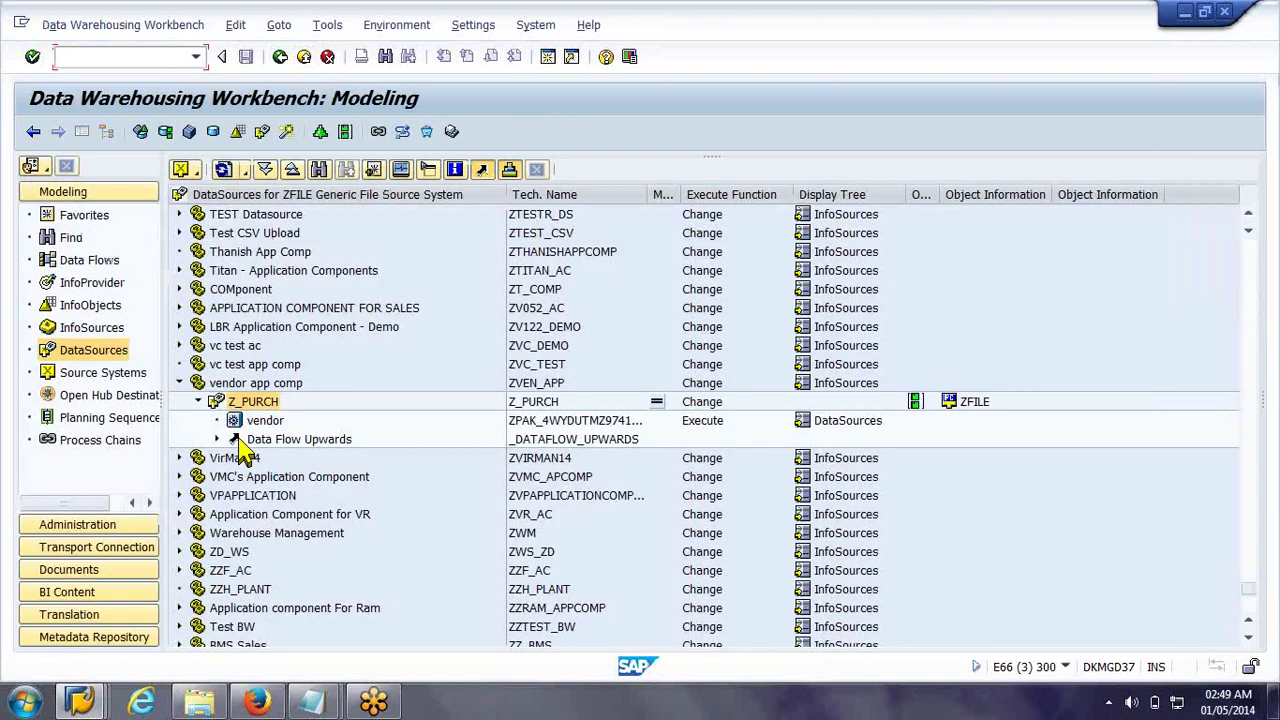
Create a data transfer process from the DataSource Z_PURCH in ZFILE to the InfoCube ZIC_RLT
{"action": "right_click", "coordinate": [250, 418]}
{"action": "left_click", "coordinate": [336, 380]}
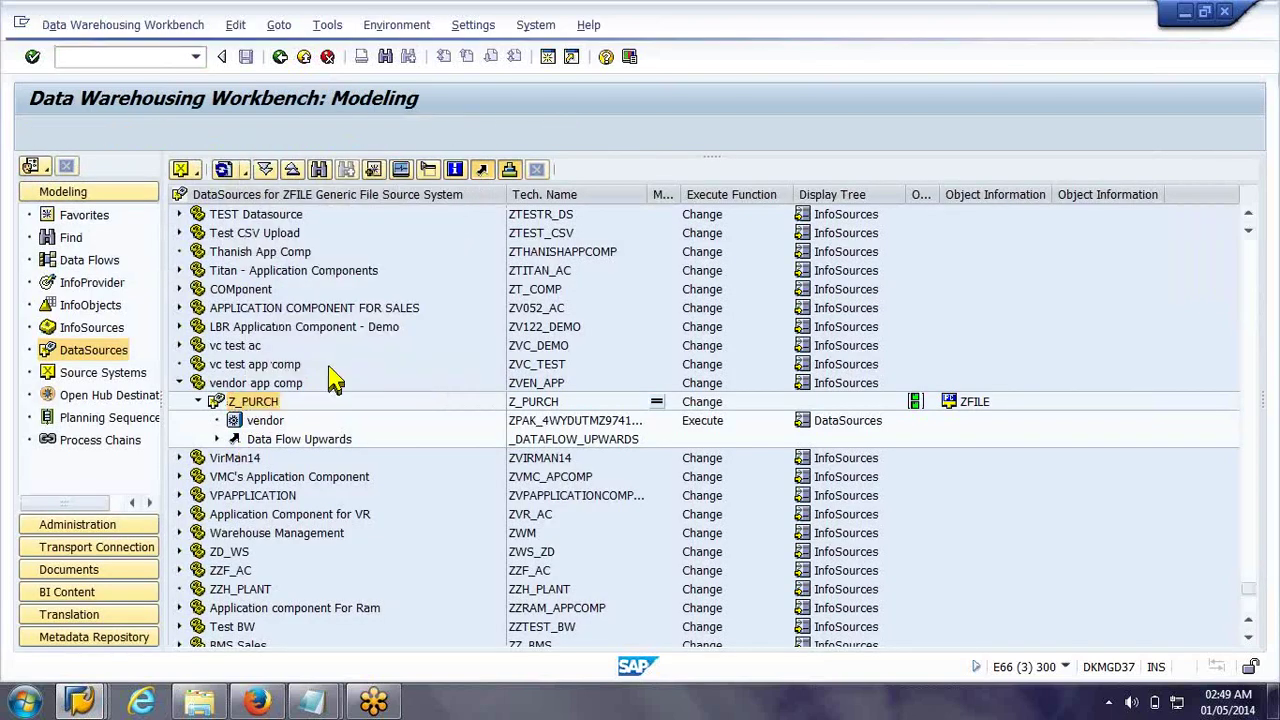
{"action": "left_click", "coordinate": [363, 461]}
{"action": "left_click", "coordinate": [340, 479]}
{"action": "left_click", "coordinate": [338, 483]}
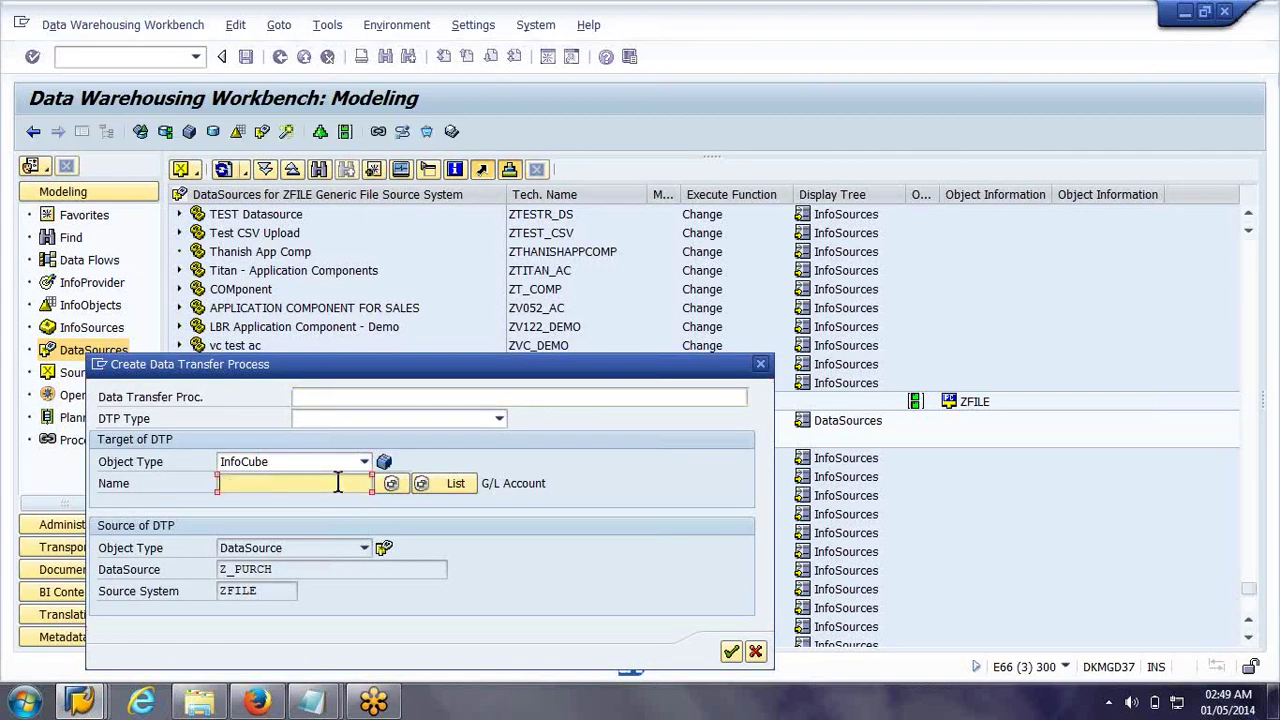
{"action": "type", "text": "zic_rlt"}
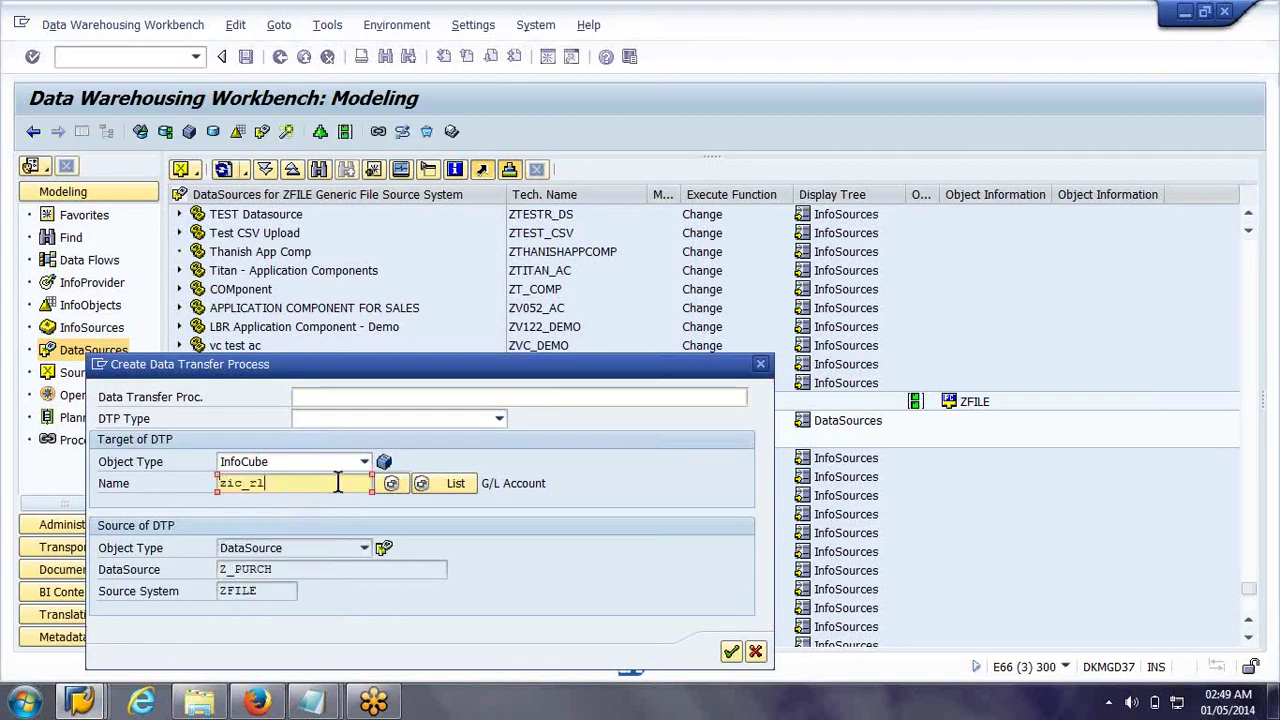
{"action": "key", "text": "Return"}
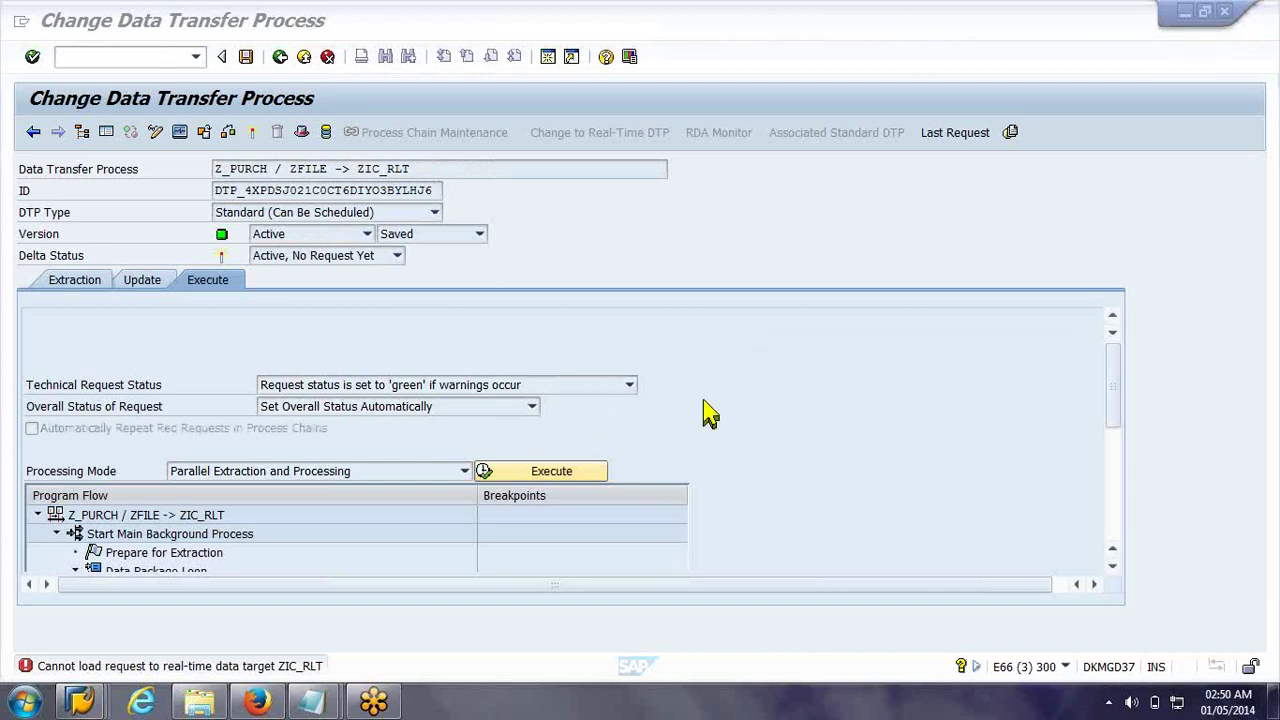
Read the detailed explanation of the load error for ZIC_RLT and return to the DataSource tree
{"action": "left_click", "coordinate": [198, 668]}
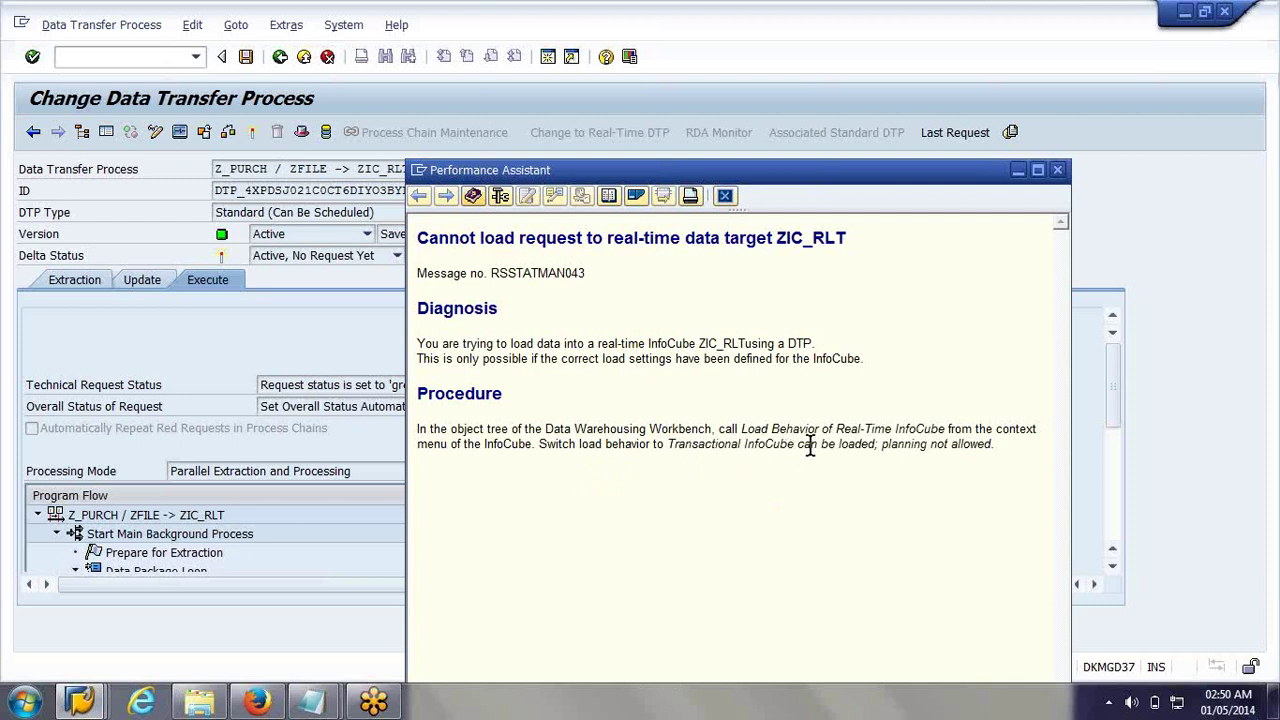
{"action": "left_click", "coordinate": [725, 196]}
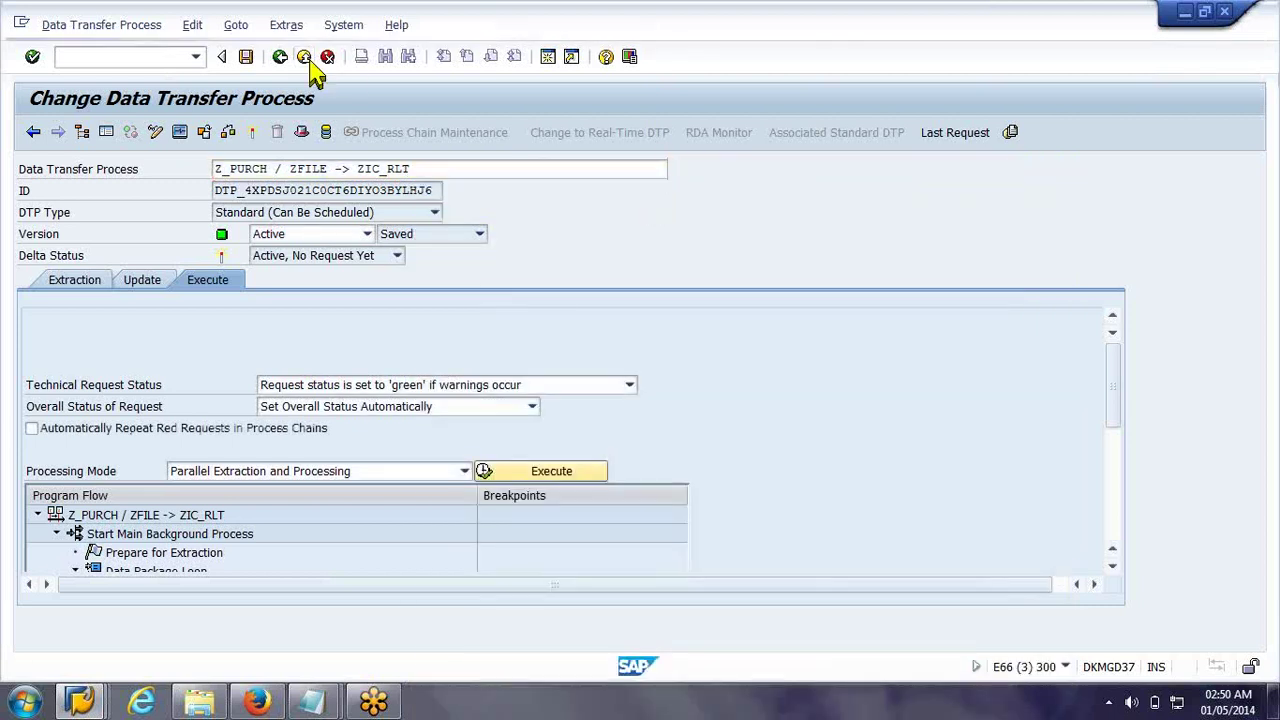
{"action": "left_click", "coordinate": [309, 58]}
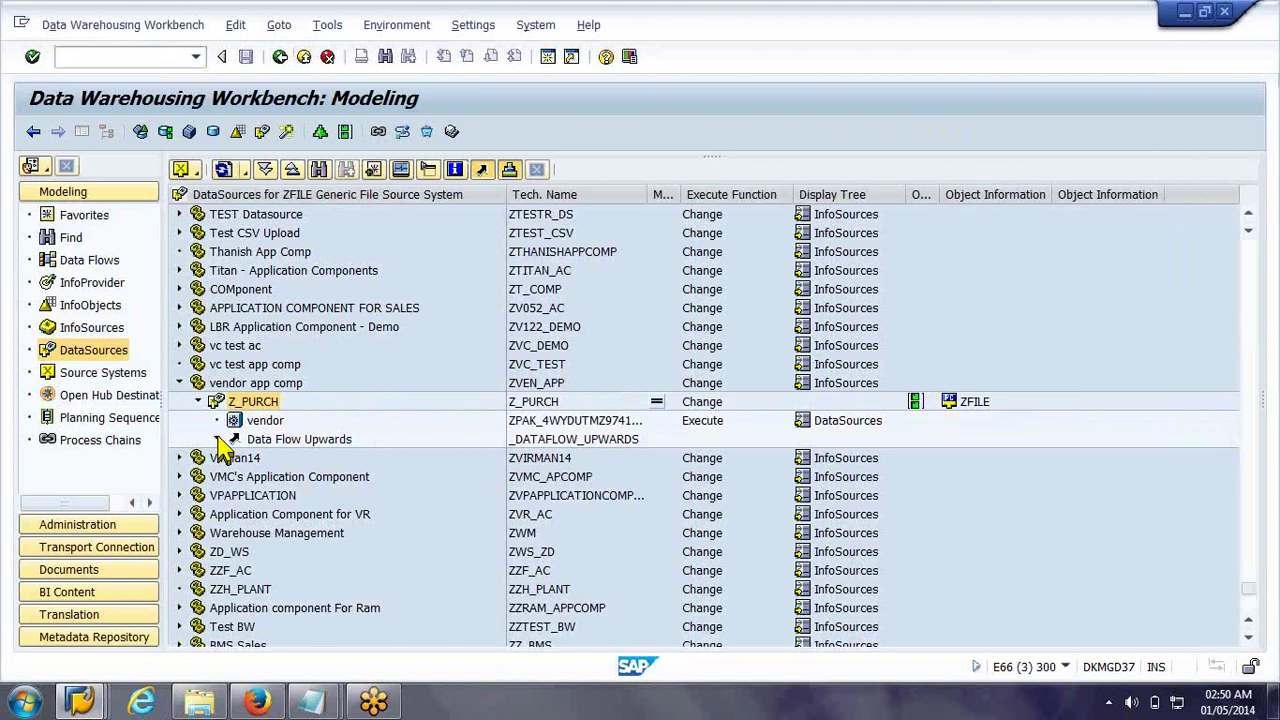
Switch Realtime Infocube's real-time load behavior to allow data loading and disallow planning, without writing a transport request
{"action": "left_click", "coordinate": [217, 440]}
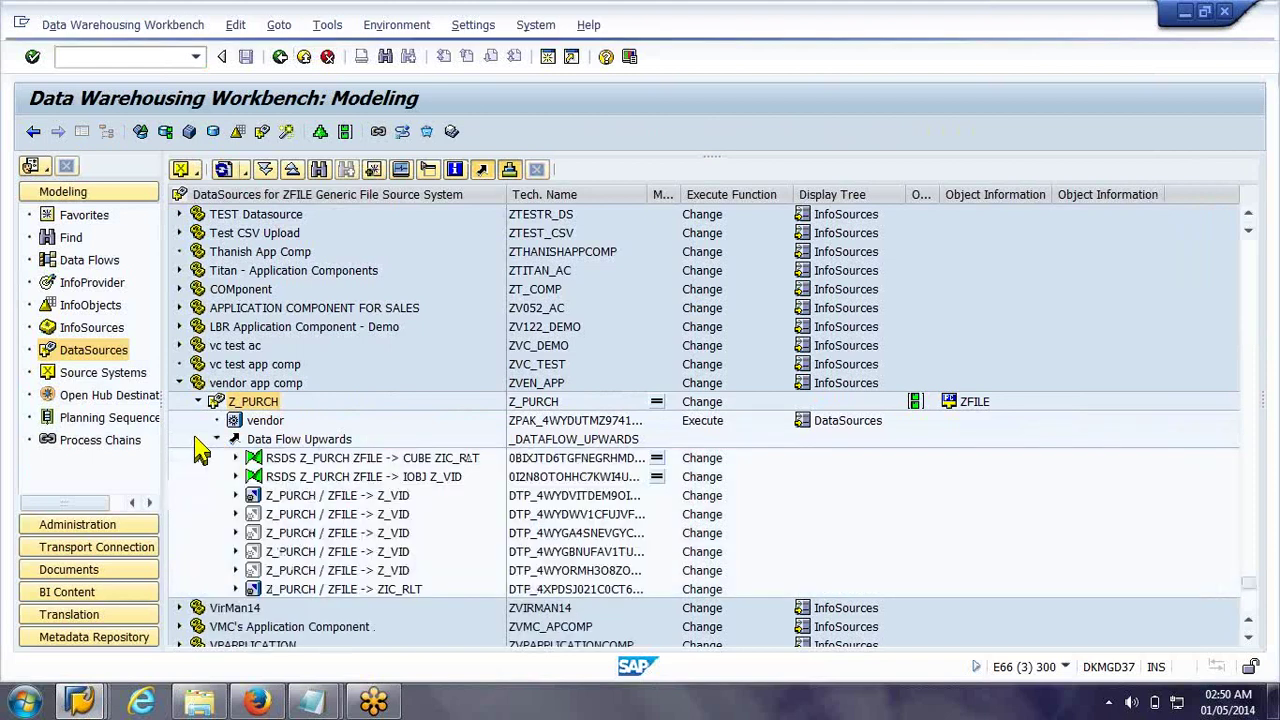
{"action": "left_click", "coordinate": [236, 590]}
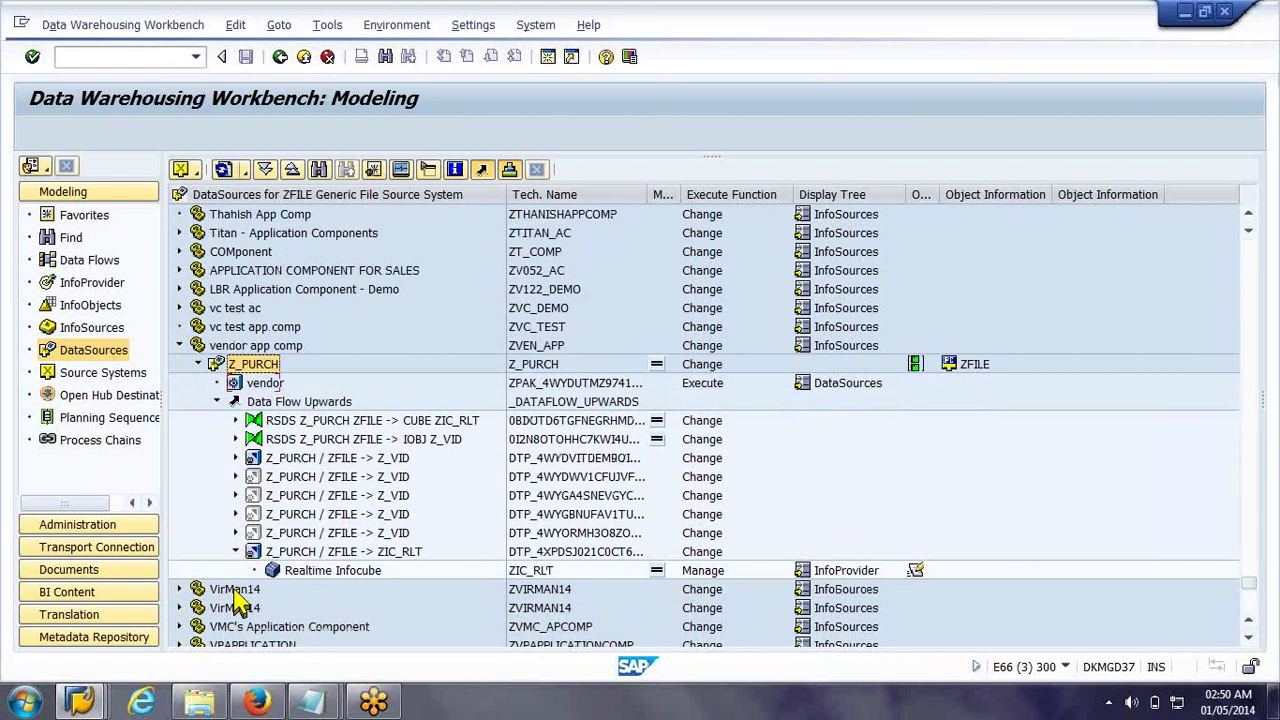
{"action": "left_click", "coordinate": [315, 570]}
{"action": "right_click", "coordinate": [310, 565]}
{"action": "mouse_move", "coordinate": [528, 386]}
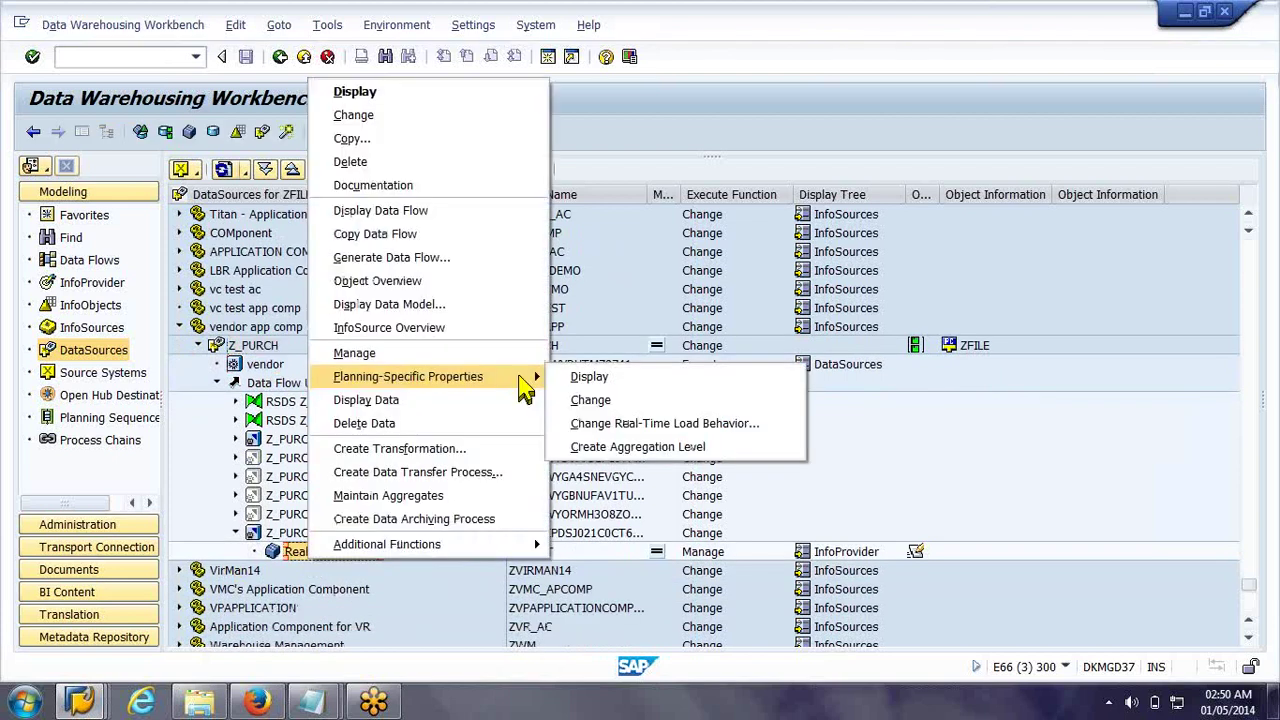
{"action": "left_click", "coordinate": [662, 421]}
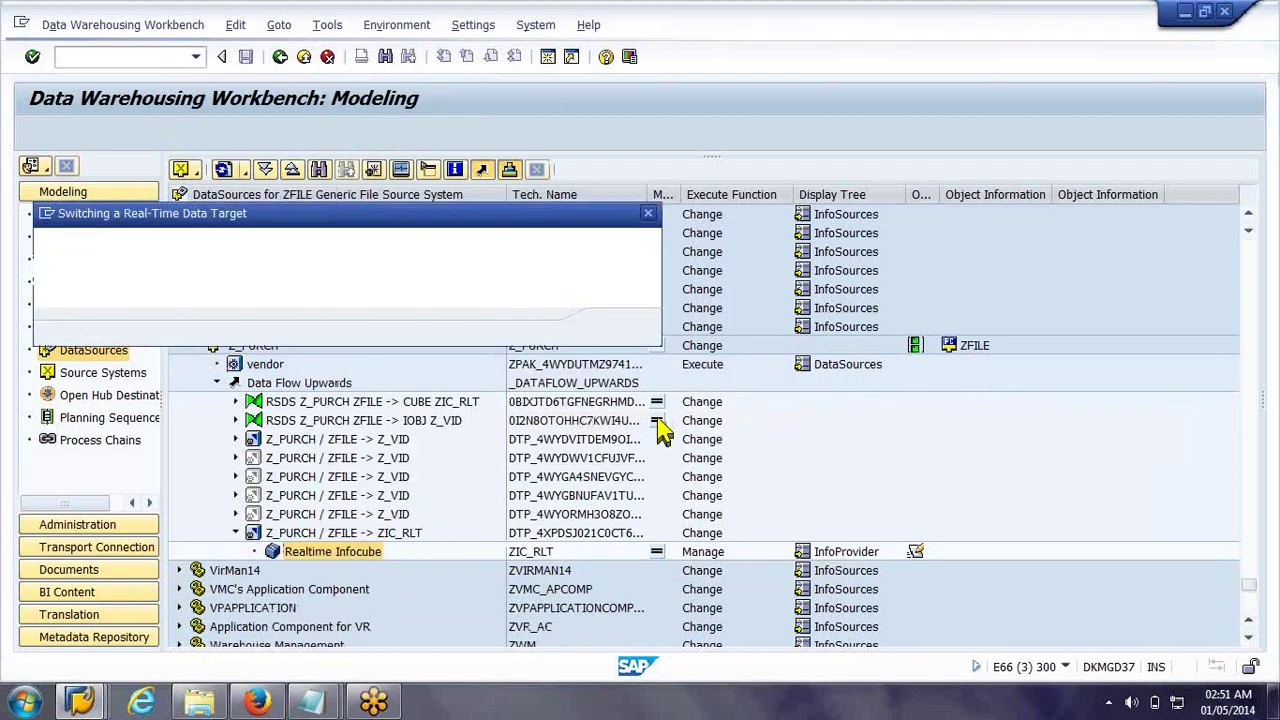
{"action": "left_click", "coordinate": [620, 332]}
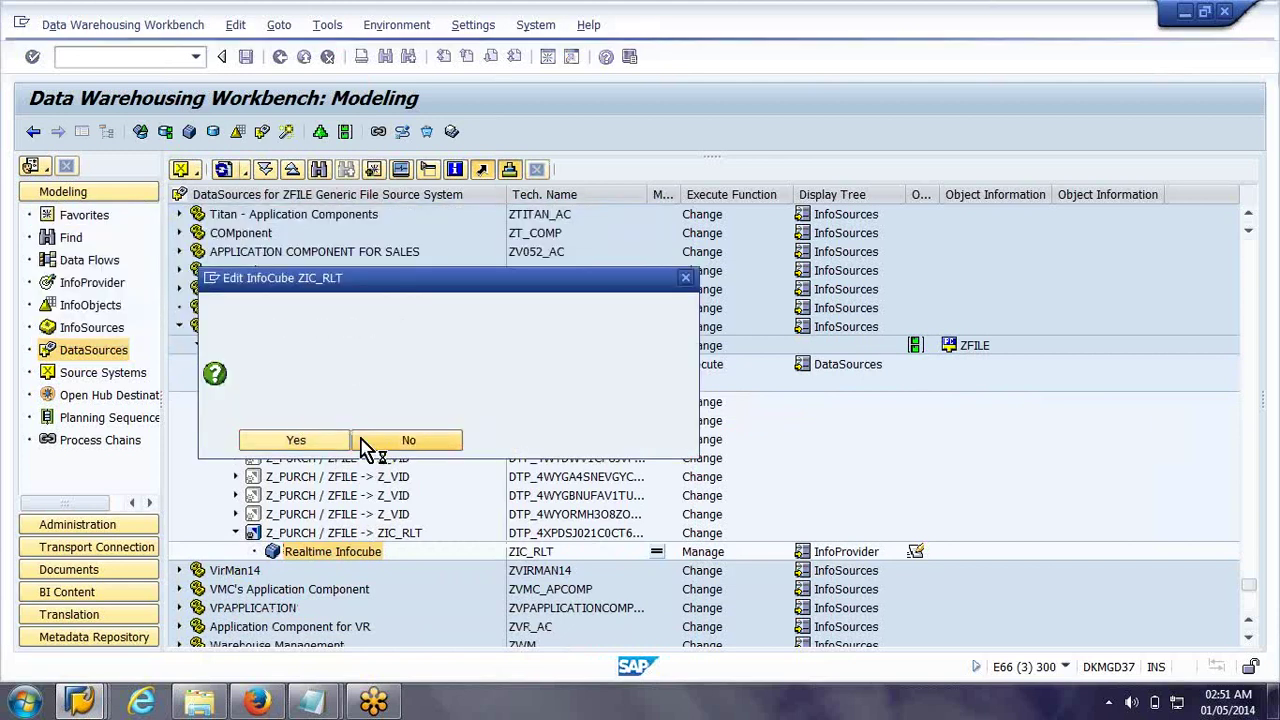
{"action": "left_click", "coordinate": [374, 446]}
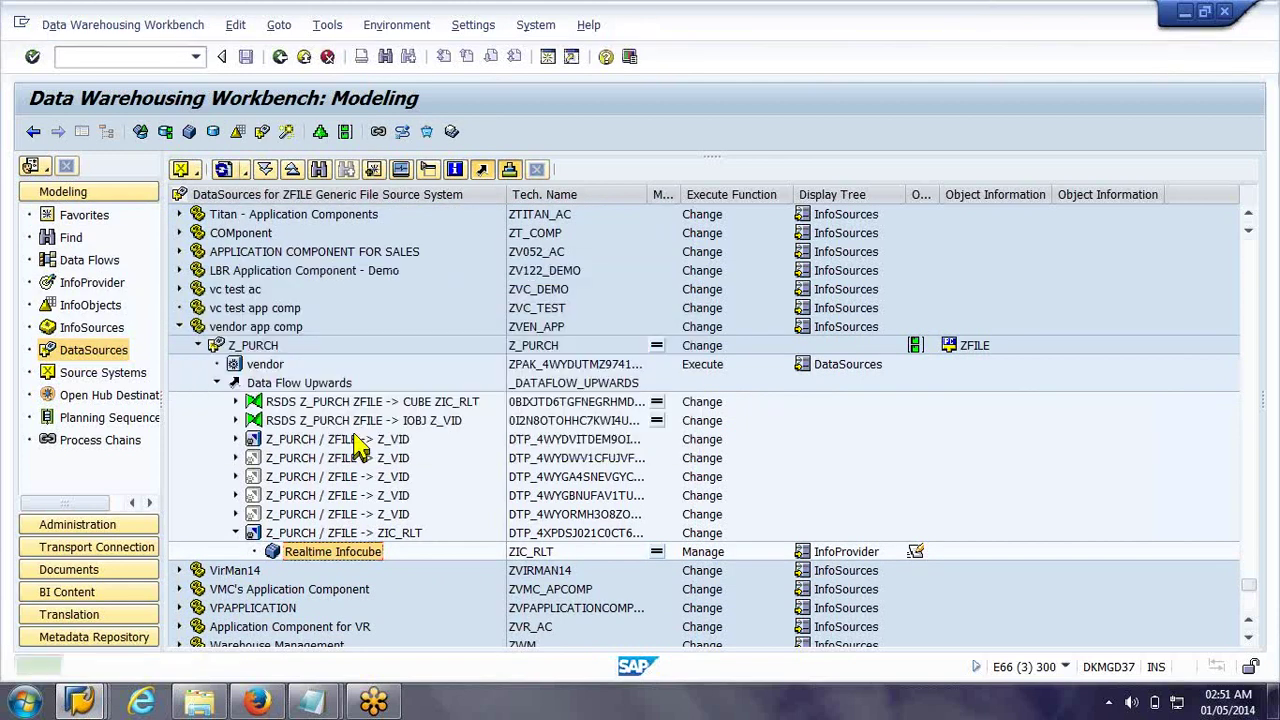
Execute the data transfer process from Z_PURCH to ZIC_RLT, skip the request monitor, and return to the DataSource tree
{"action": "left_click", "coordinate": [348, 520]}
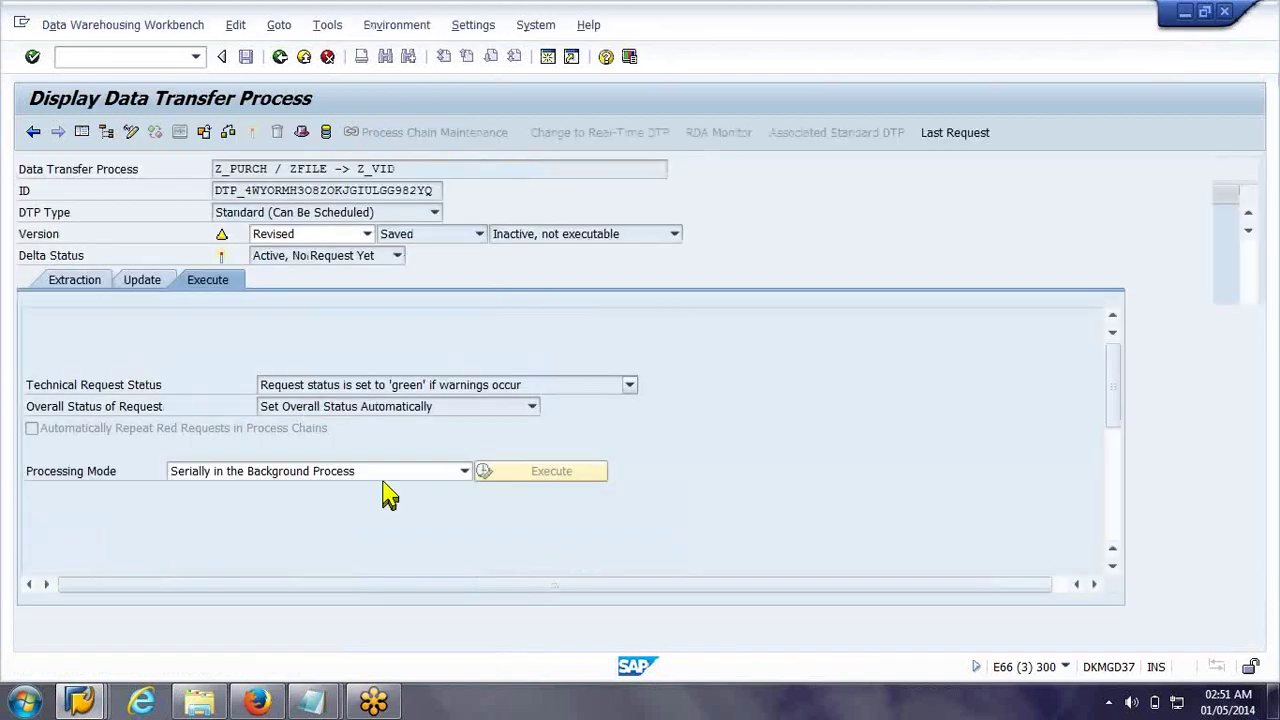
{"action": "key", "text": "F3"}
{"action": "left_click", "coordinate": [360, 535]}
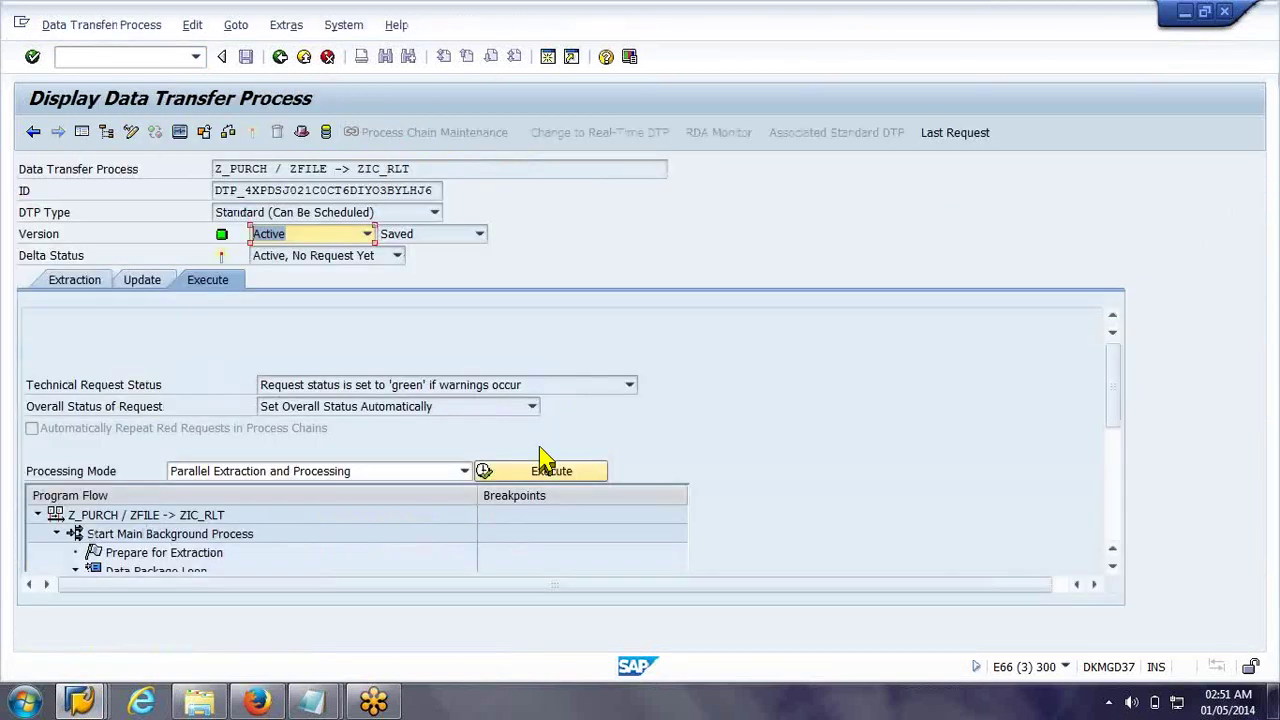
{"action": "left_click", "coordinate": [535, 472]}
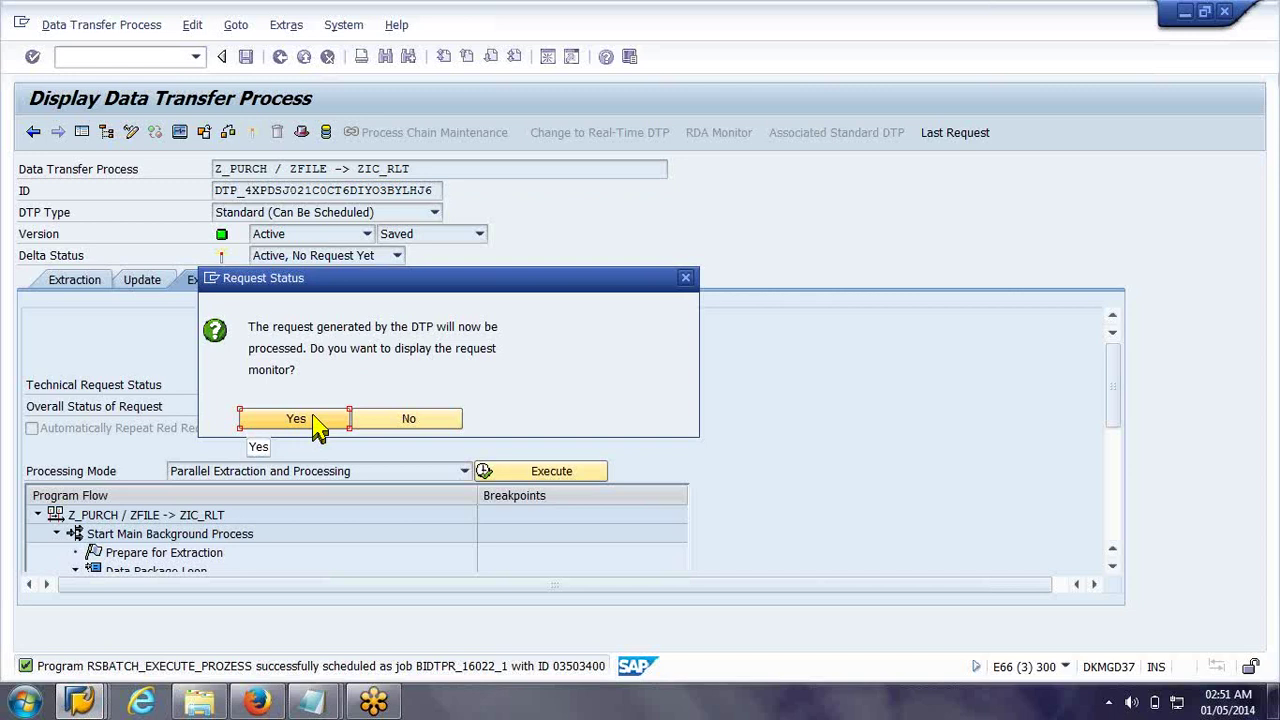
{"action": "left_click", "coordinate": [393, 430]}
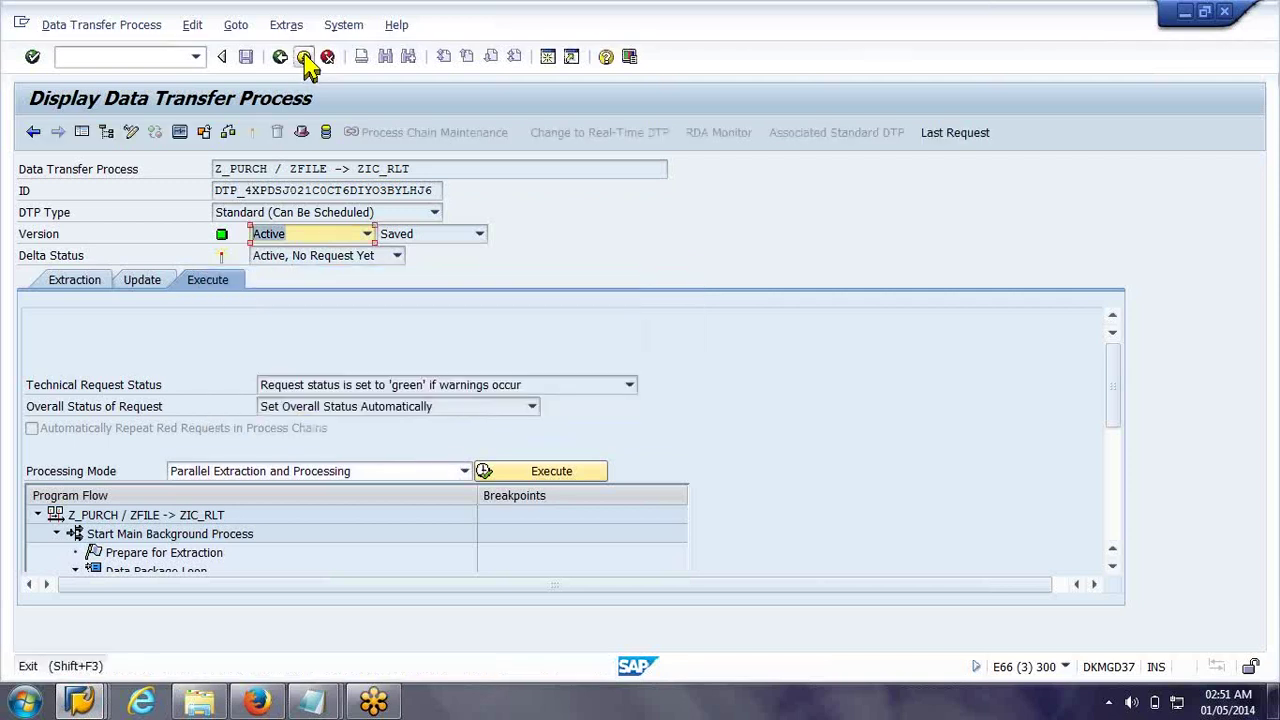
{"action": "left_click", "coordinate": [305, 58]}
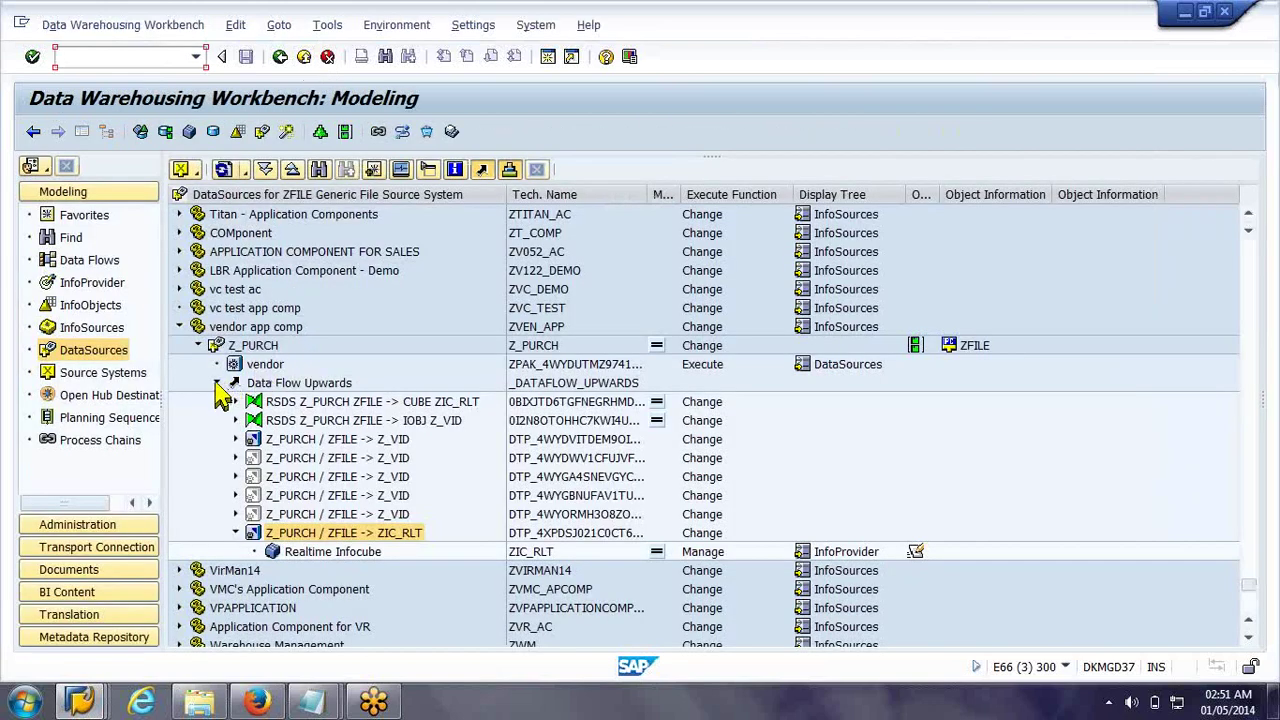
Collapse the Z_PURCH branch and show the list of process chains
{"action": "left_click", "coordinate": [219, 384]}
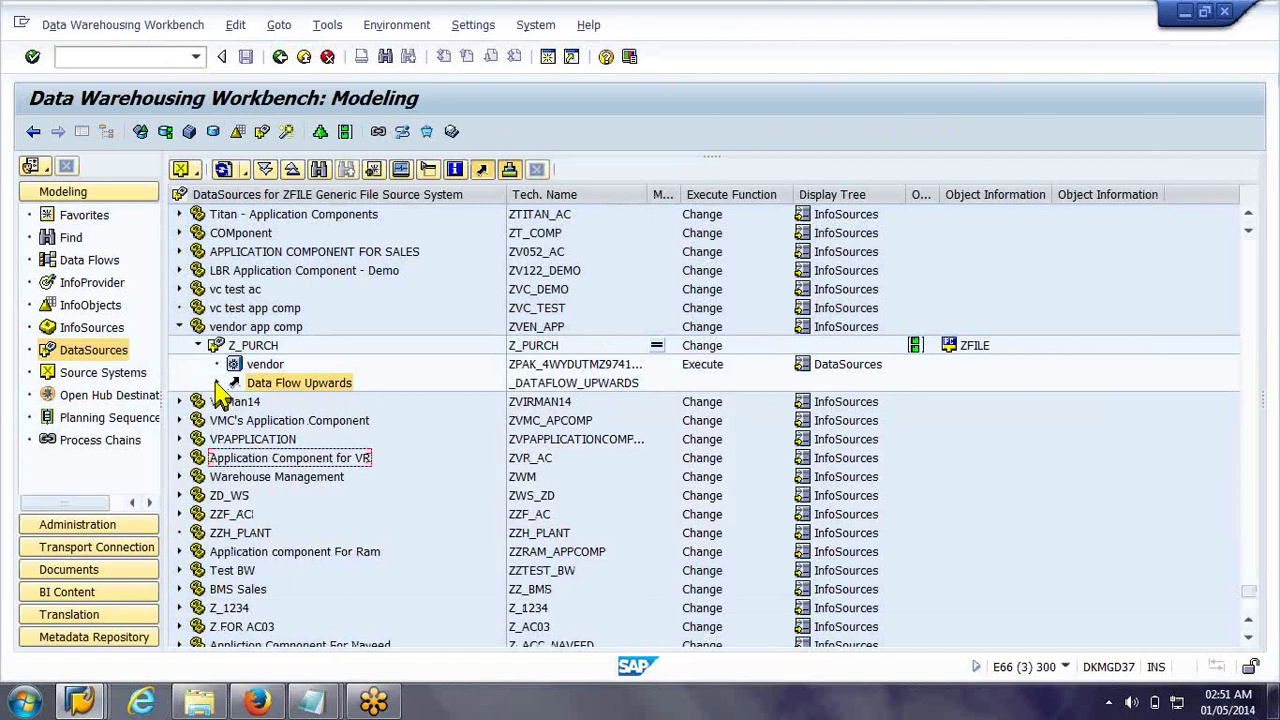
{"action": "left_click", "coordinate": [198, 345]}
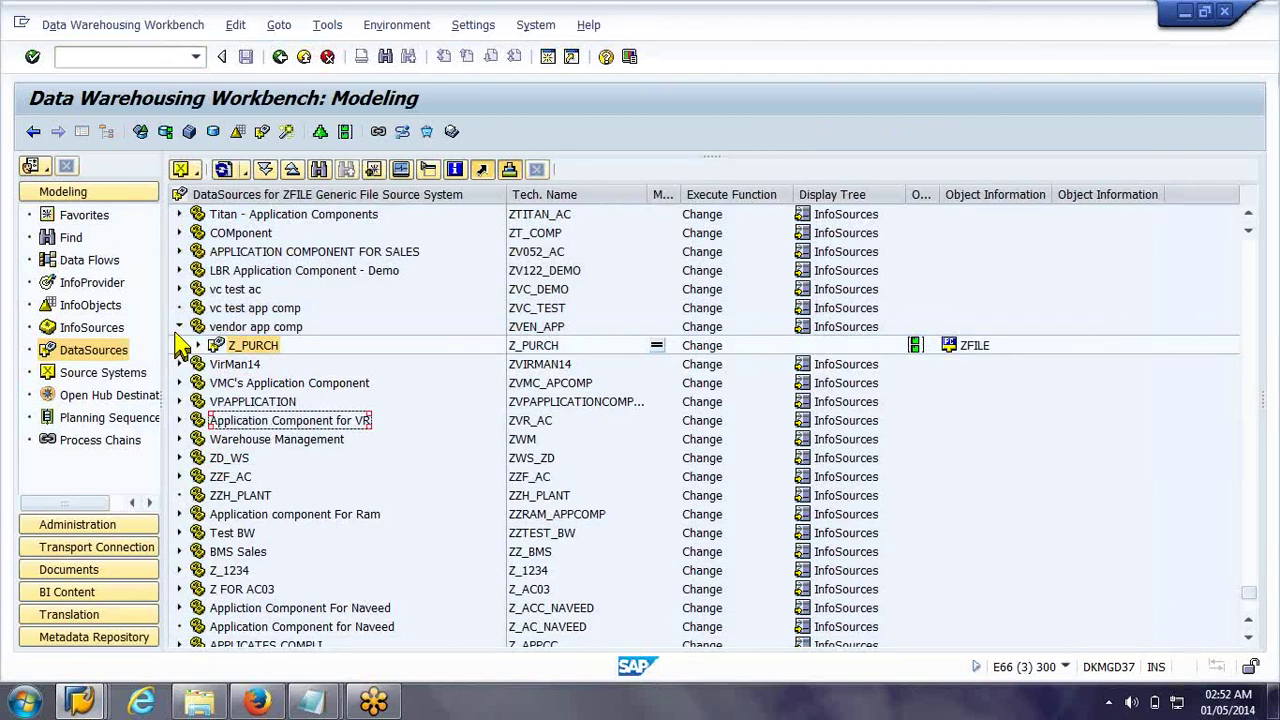
{"action": "left_click", "coordinate": [100, 441]}
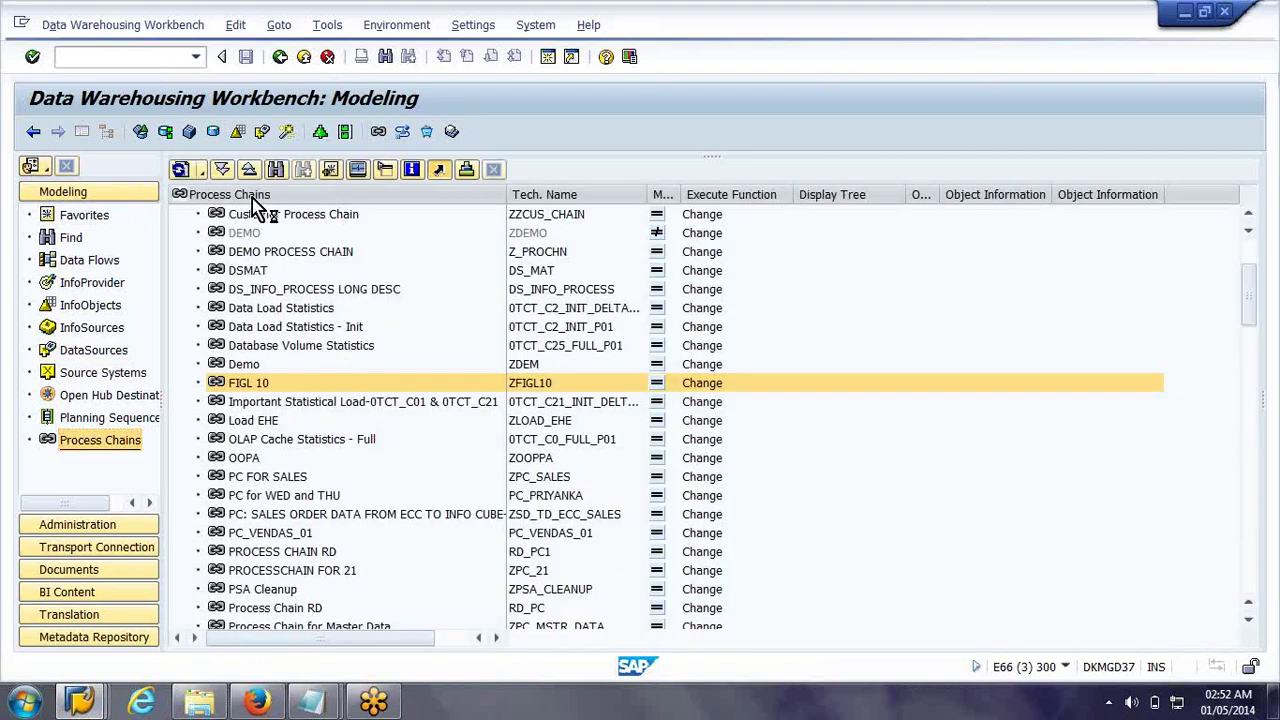
{"action": "right_click", "coordinate": [252, 296]}
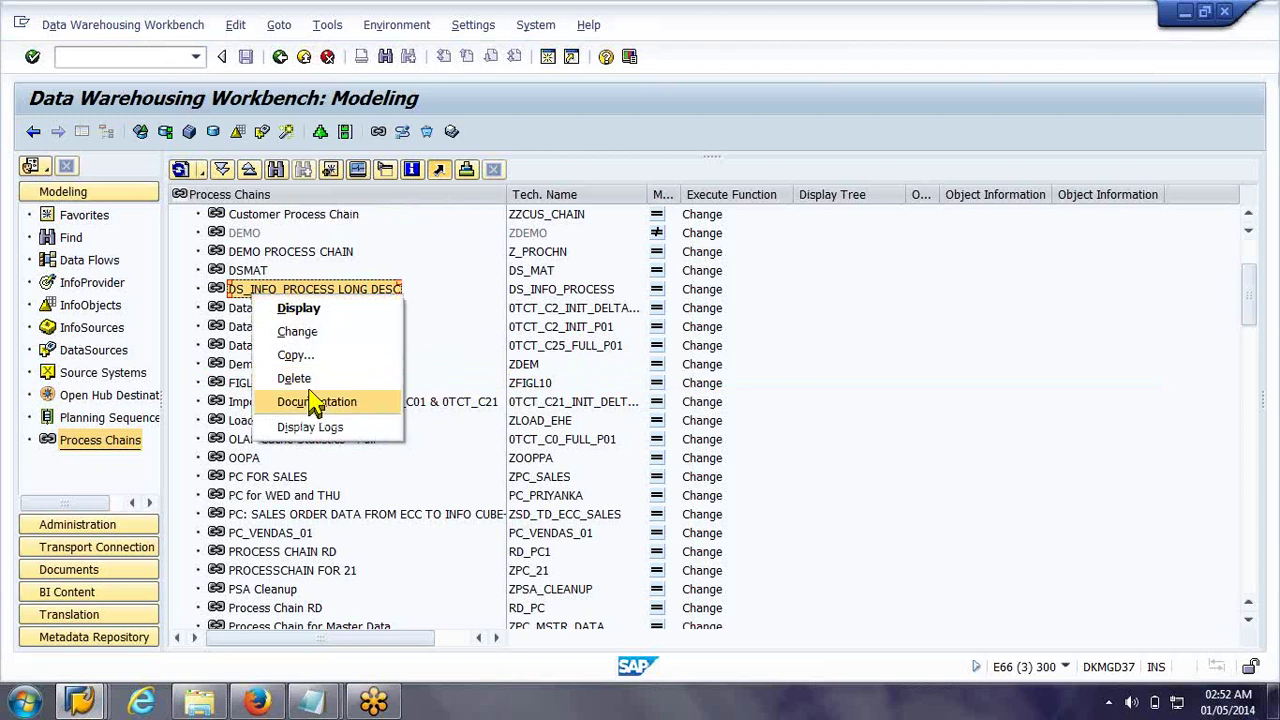
{"action": "left_click", "coordinate": [230, 294]}
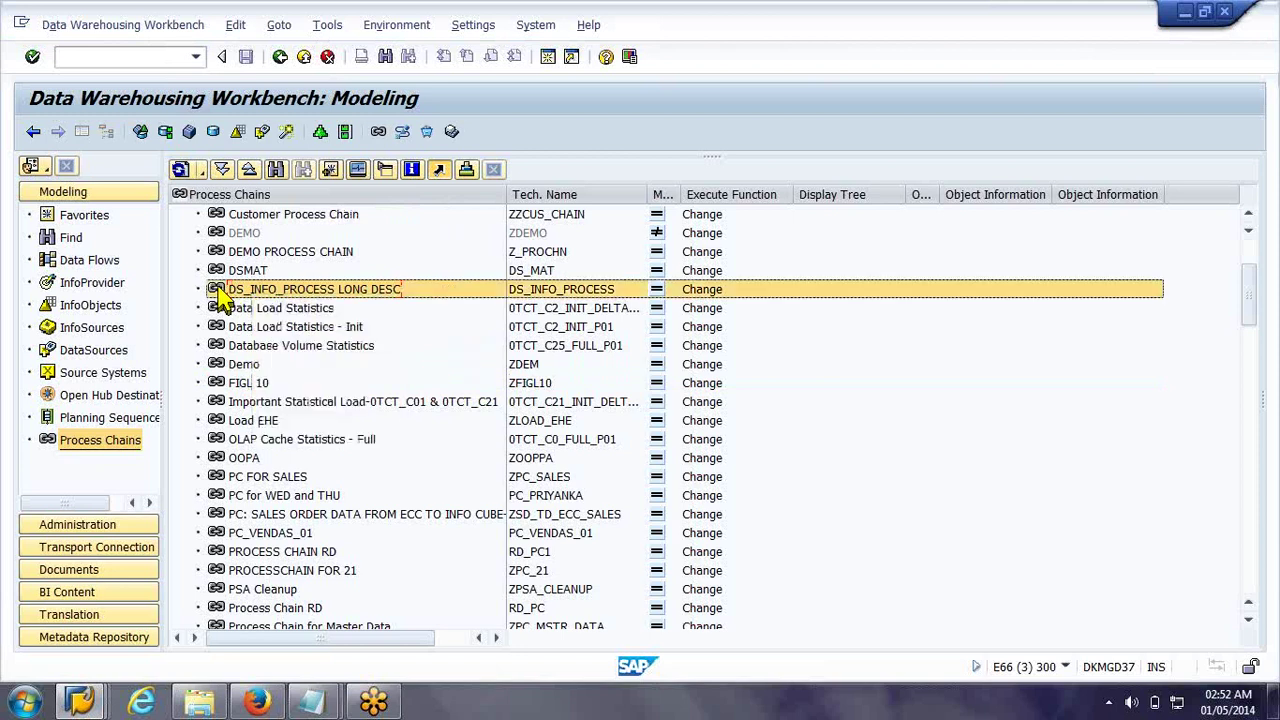
{"action": "right_click", "coordinate": [230, 294]}
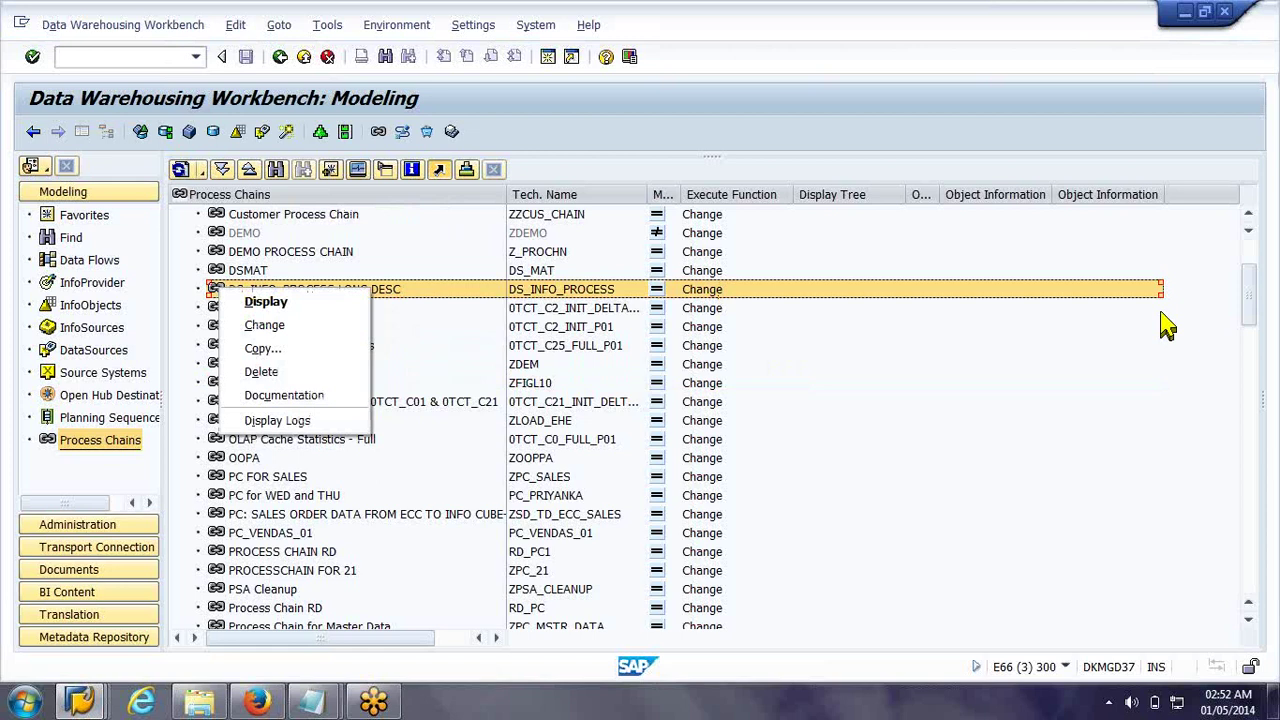
{"action": "left_click", "coordinate": [1257, 310]}
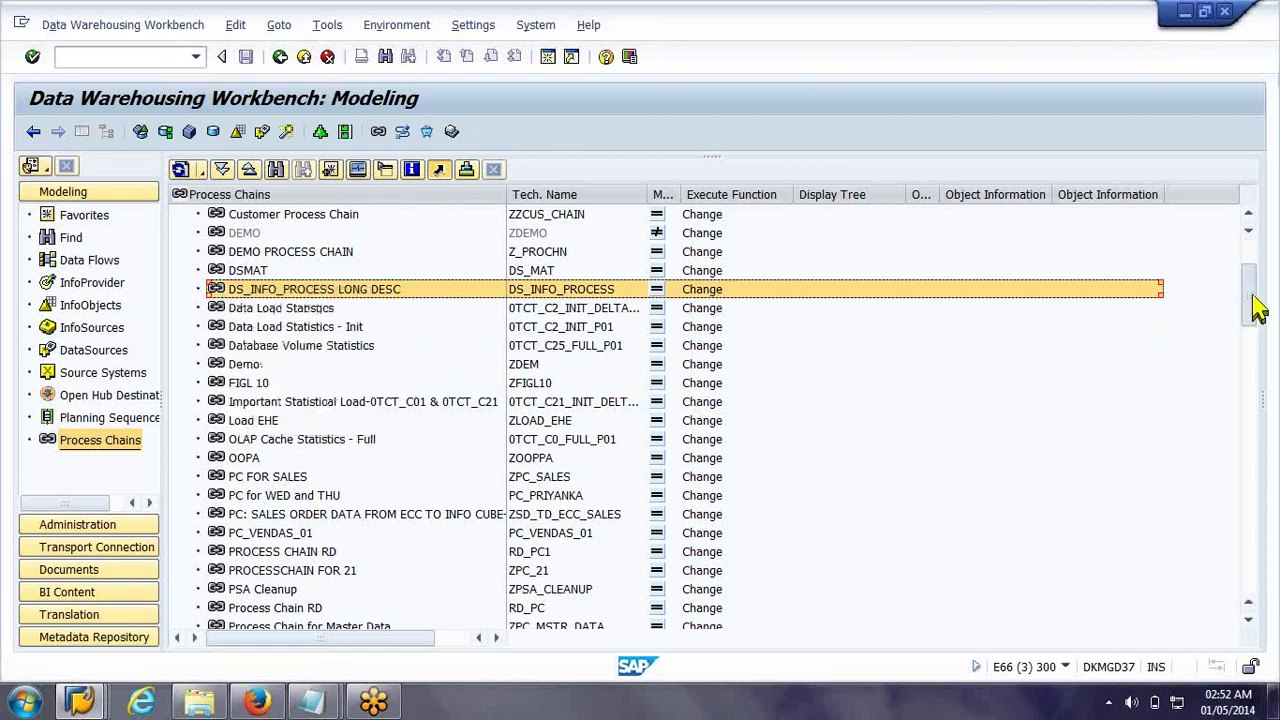
Create a process chain zpc_rlt with the long description "realtime infocube" under Unassigned Nodes
{"action": "left_click_drag", "start_coordinate": [1257, 310], "coordinate": [1257, 245]}
{"action": "left_click", "coordinate": [258, 214]}
{"action": "right_click", "coordinate": [258, 214]}
{"action": "left_click", "coordinate": [328, 299]}
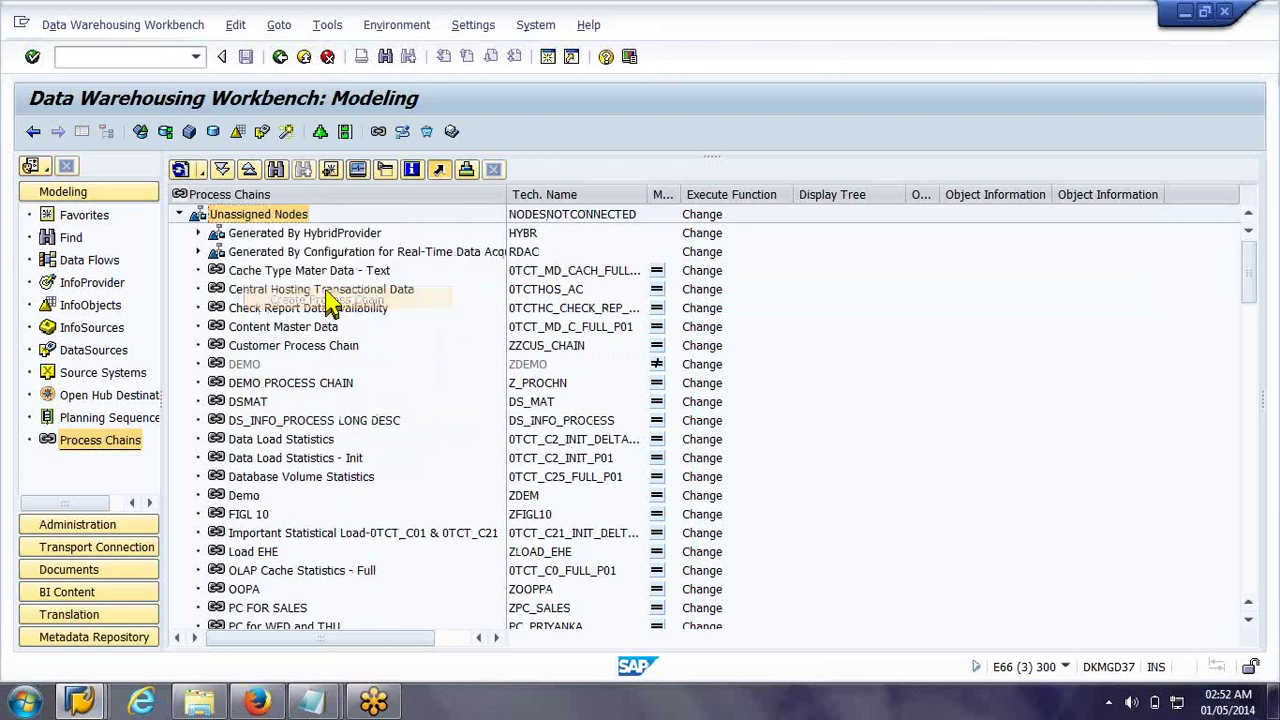
{"action": "type", "text": "z"}
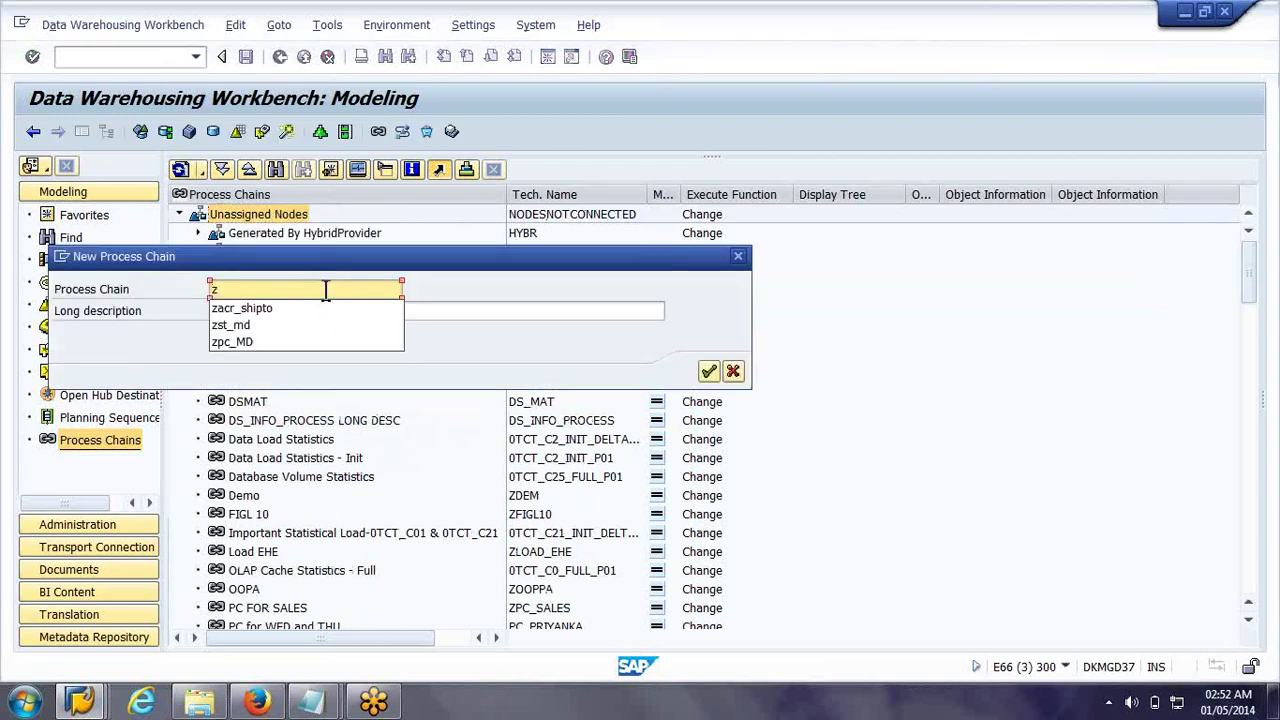
{"action": "type", "text": "pc_rlt"}
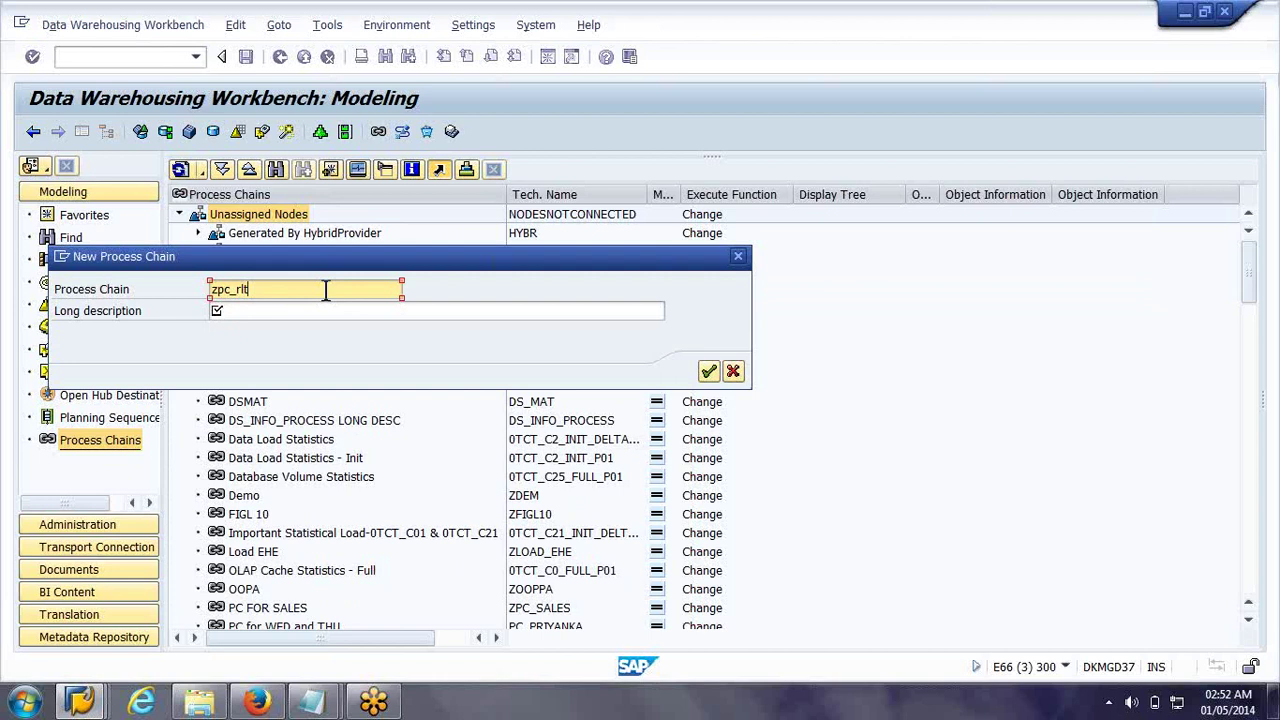
{"action": "key", "text": "Tab"}
{"action": "type", "text": "realtime infocube"}
{"action": "key", "text": "Return"}
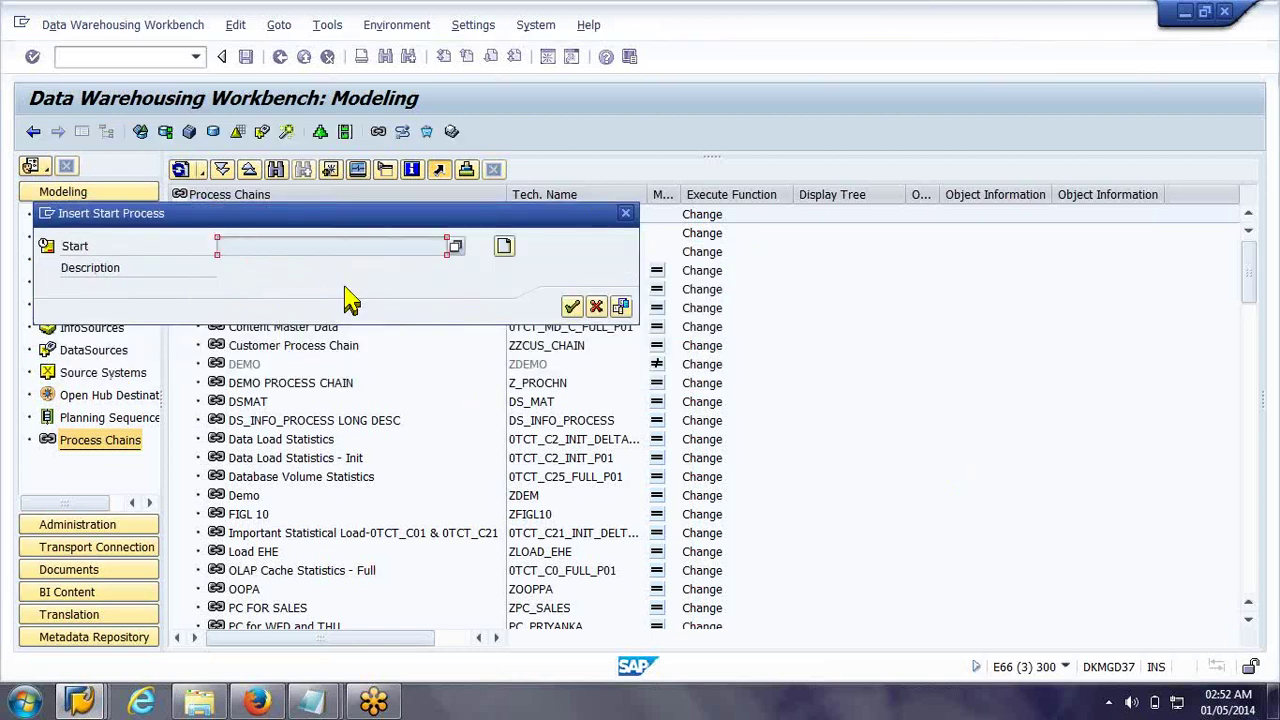
Try to create a start process variant zstart_var with the long description "Start Variant" for the new chain
{"action": "left_click", "coordinate": [505, 248]}
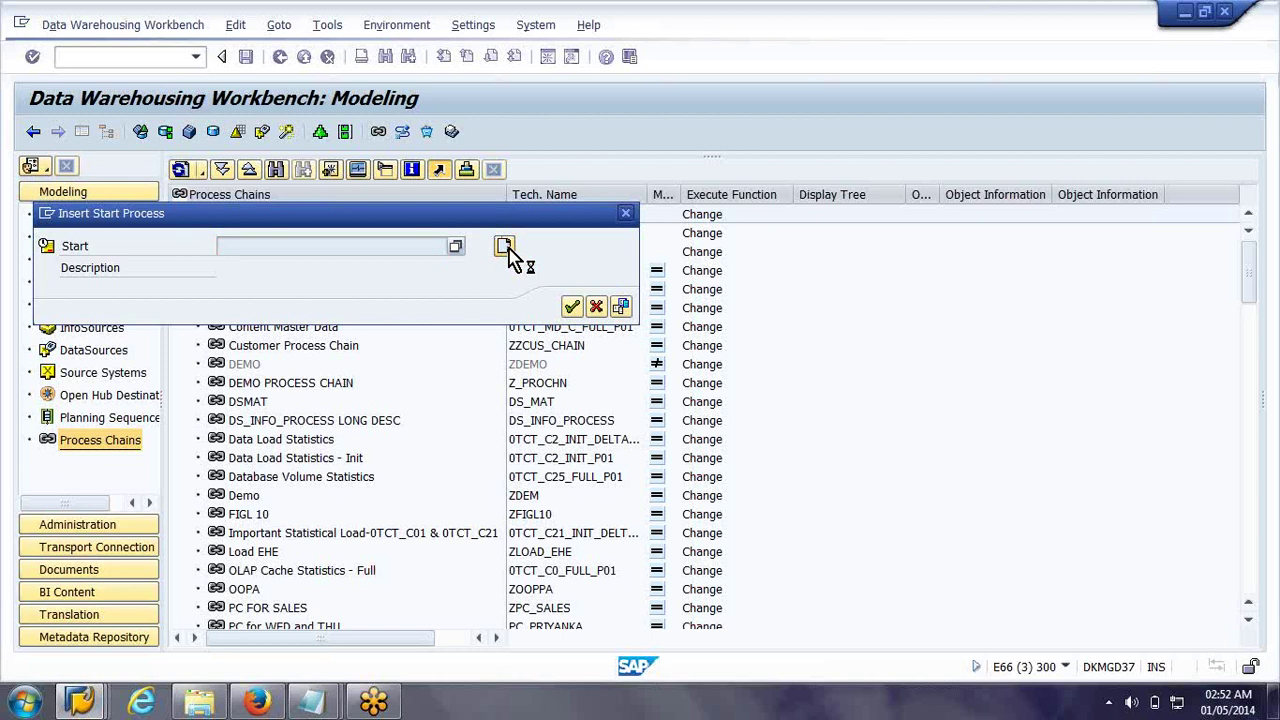
{"action": "type", "text": "start"}
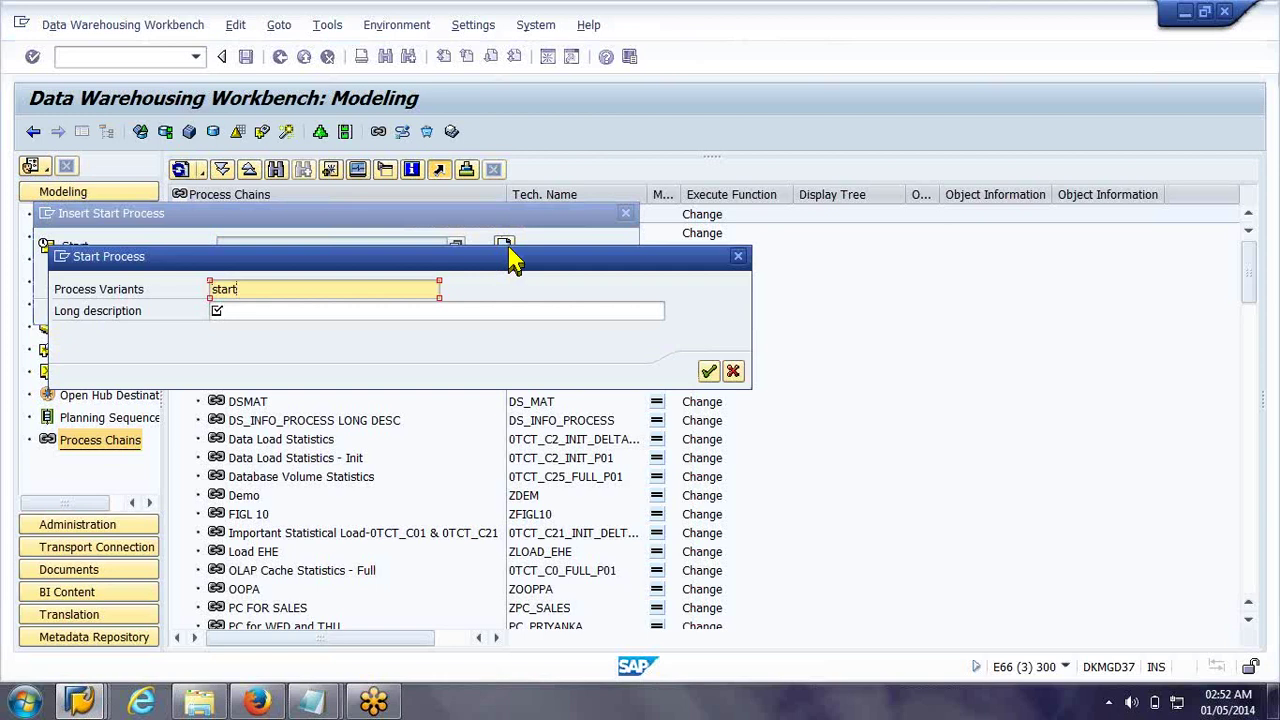
{"action": "key", "text": "Home"}
{"action": "type", "text": "z"}
{"action": "key", "text": "Tab"}
{"action": "key", "text": "shift+Tab"}
{"action": "type", "text": "_var"}
{"action": "key", "text": "Tab"}
{"action": "type", "text": "S"}
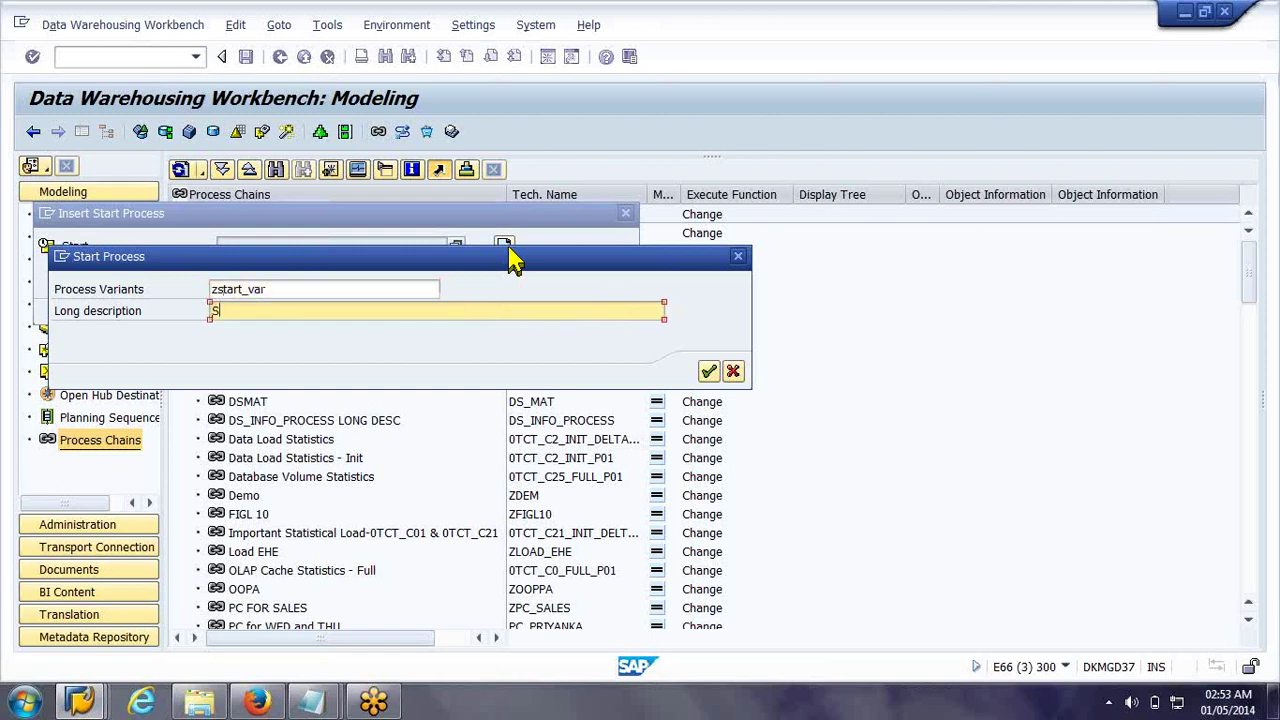
{"action": "type", "text": "tart VRariant"}
{"action": "key", "text": "Return"}
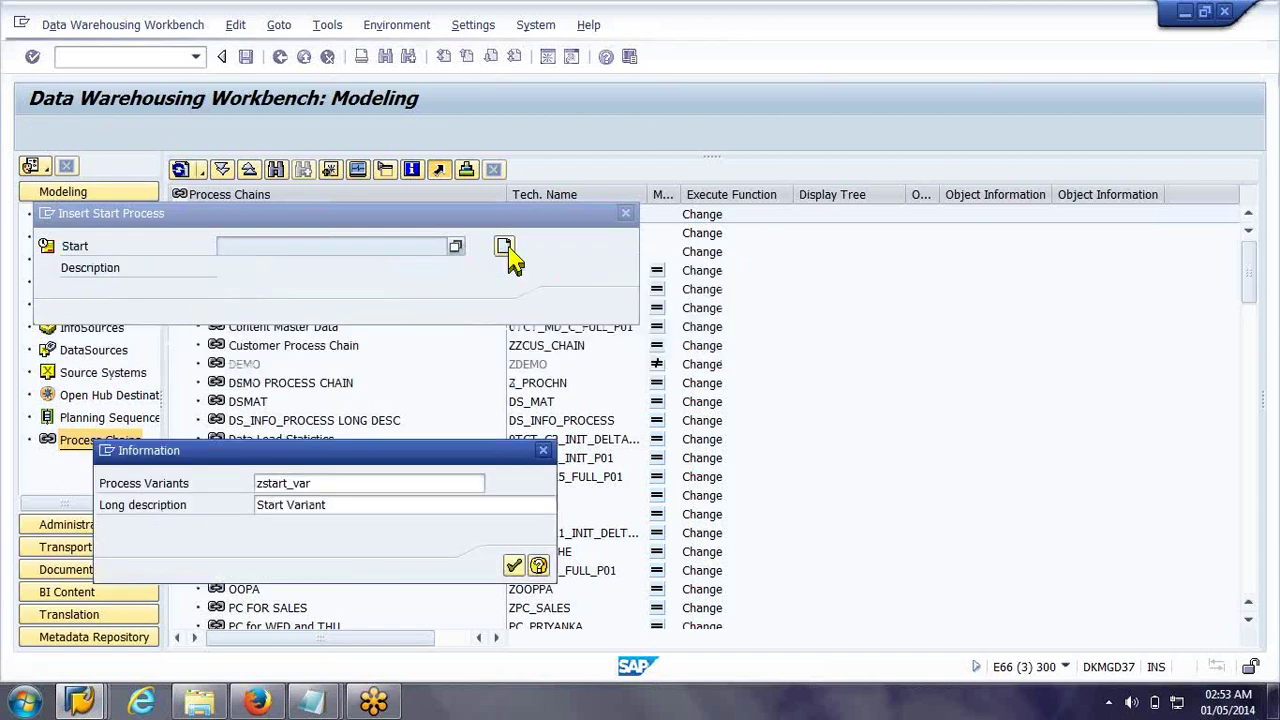
{"action": "left_click", "coordinate": [513, 566]}
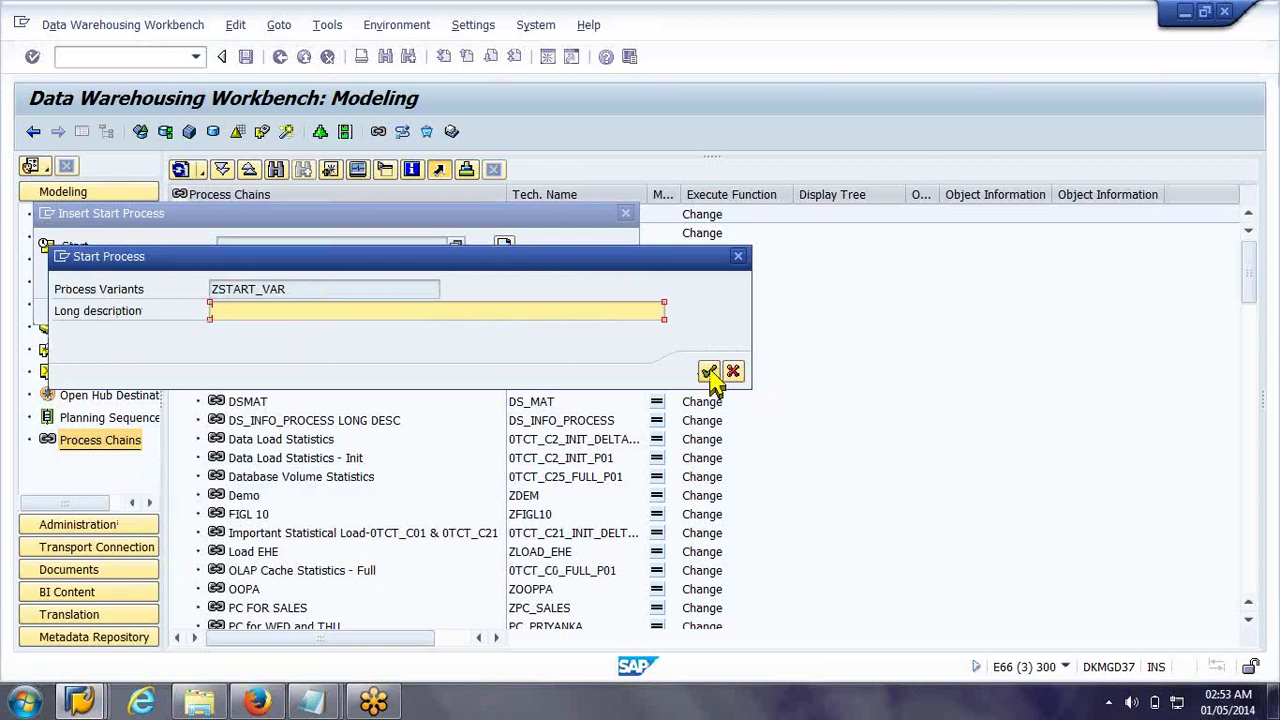
{"action": "left_click", "coordinate": [736, 374]}
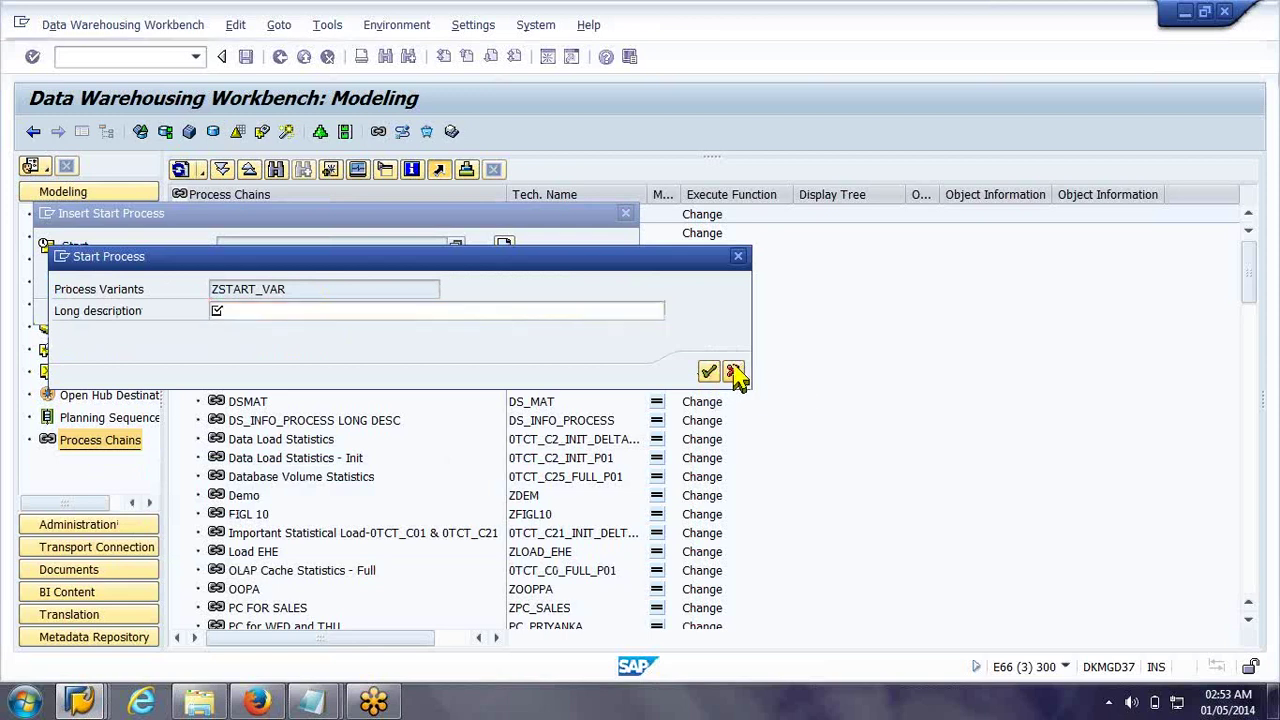
Create a start process variant zstart_var43 with the long description "Start Variant"
{"action": "left_click", "coordinate": [432, 294]}
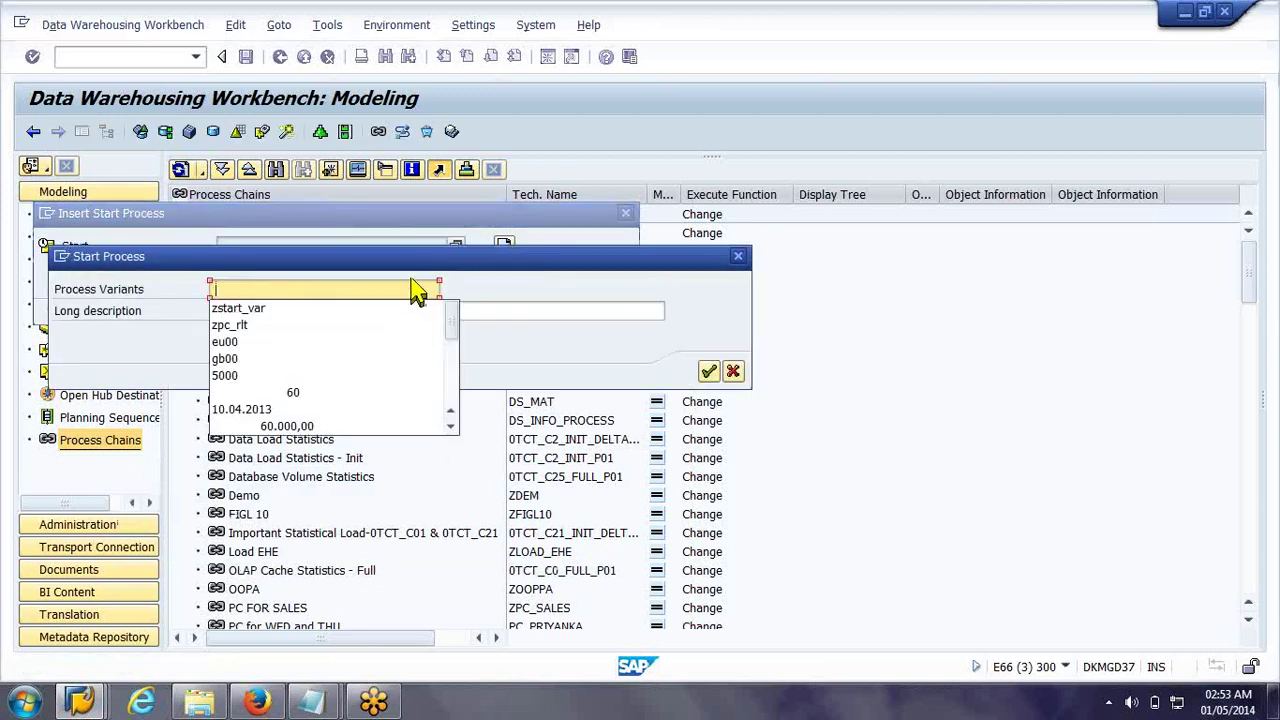
{"action": "left_click", "coordinate": [358, 310]}
{"action": "type", "text": "43"}
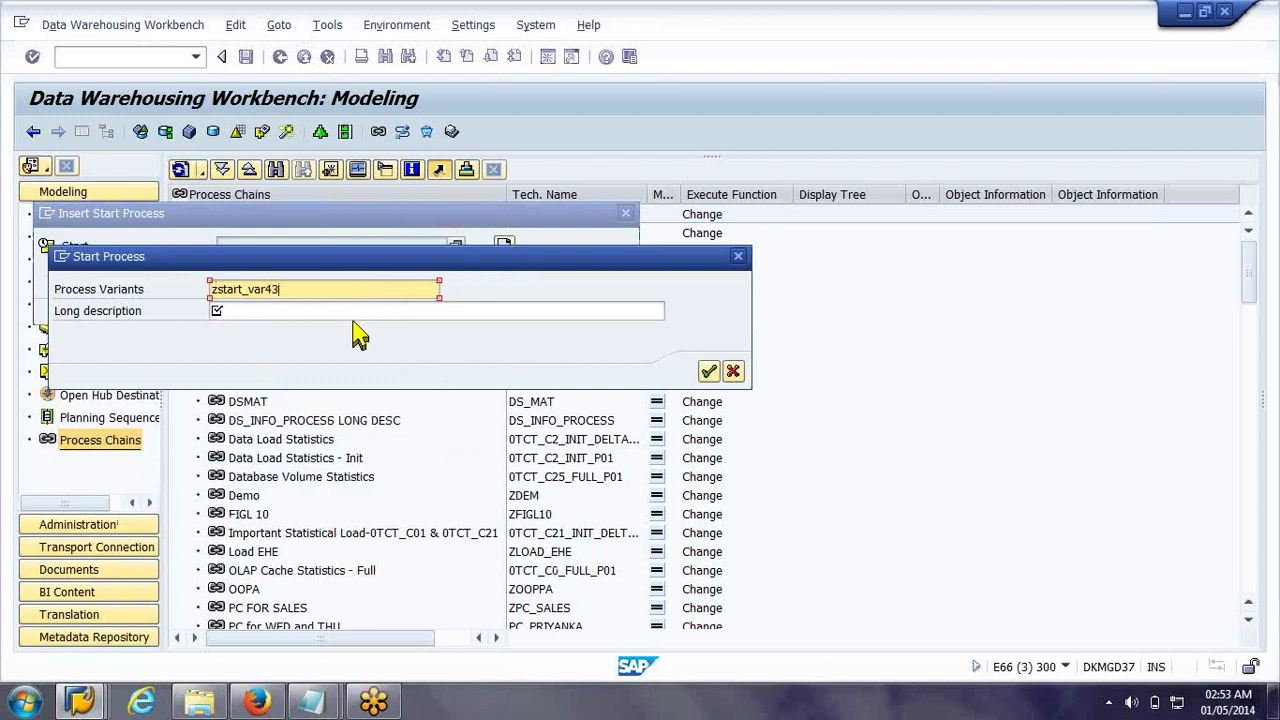
{"action": "left_click", "coordinate": [353, 313]}
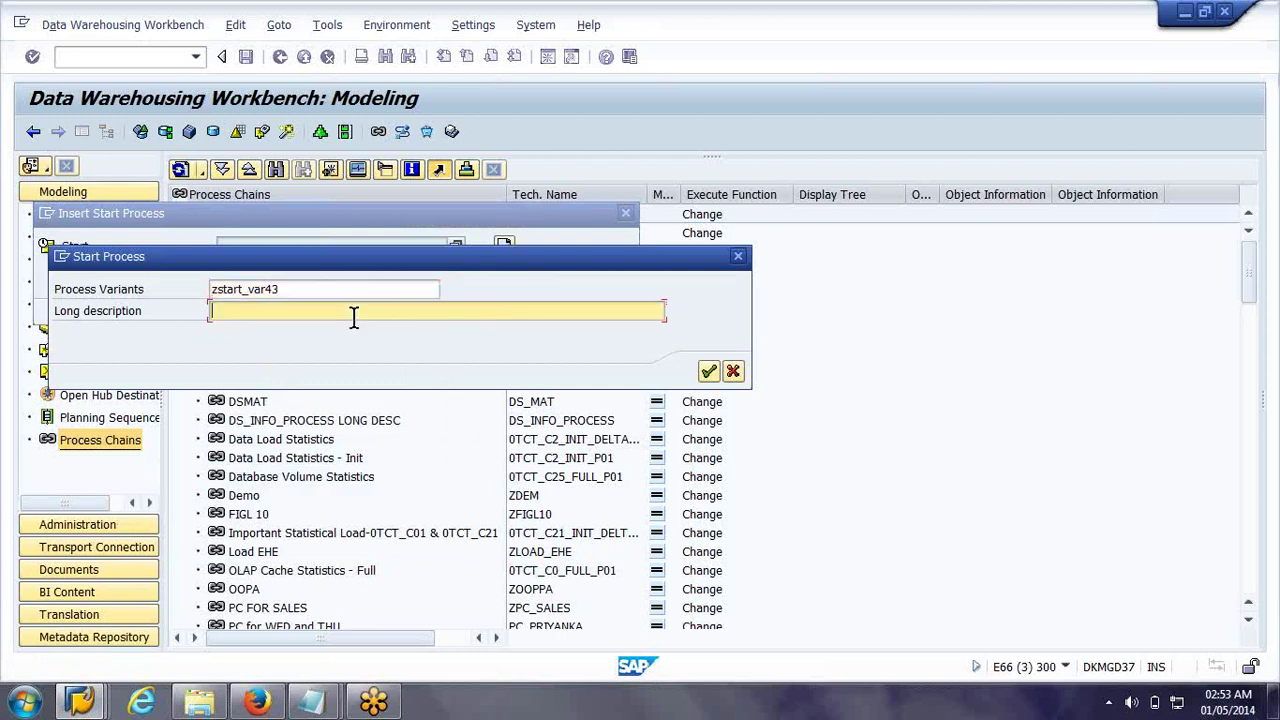
{"action": "type", "text": "Start Variant"}
{"action": "key", "text": "Return"}
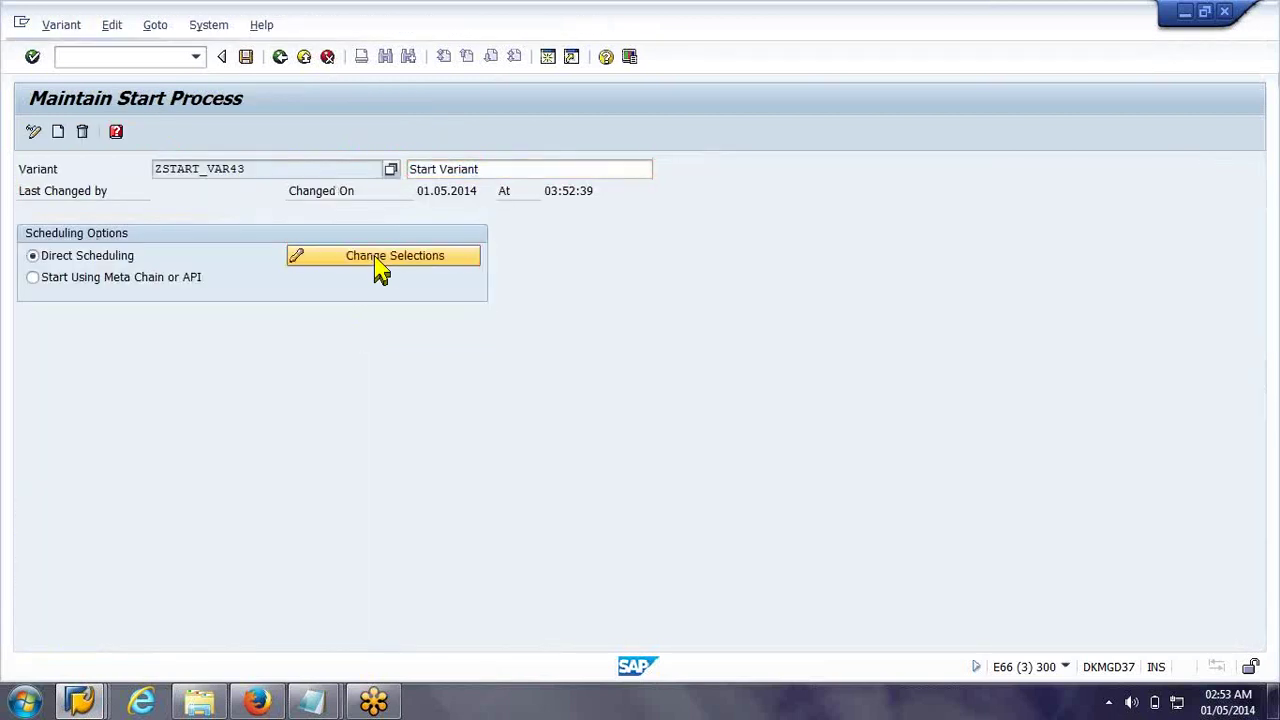
Set the variant's direct scheduling to an immediate start, save it, and insert it as the chain's start process
{"action": "left_click", "coordinate": [380, 262]}
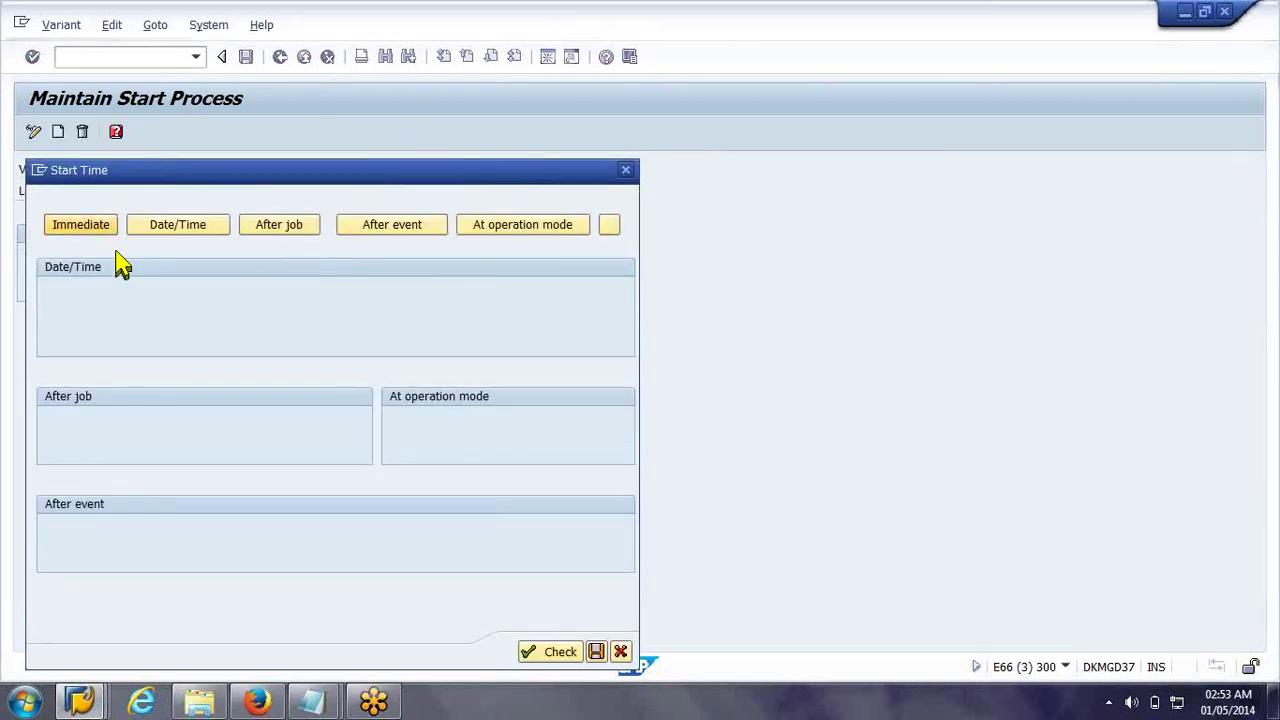
{"action": "left_click", "coordinate": [245, 57]}
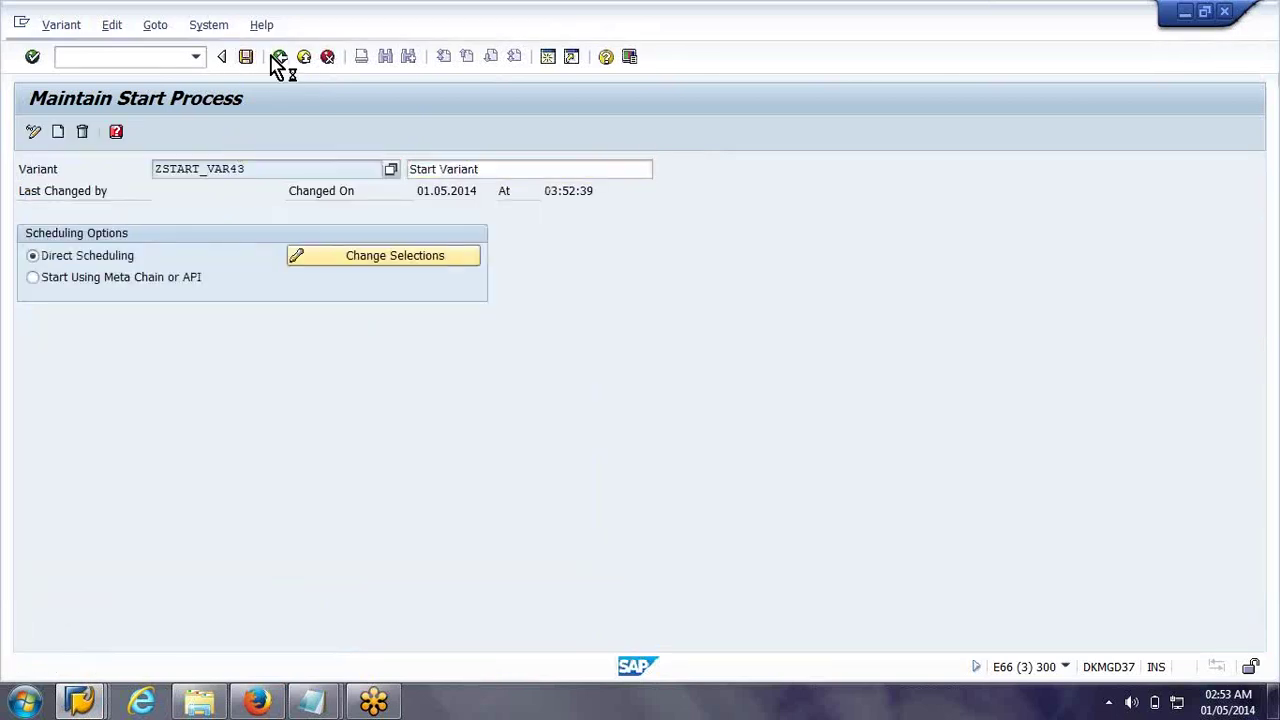
{"action": "left_click", "coordinate": [280, 57]}
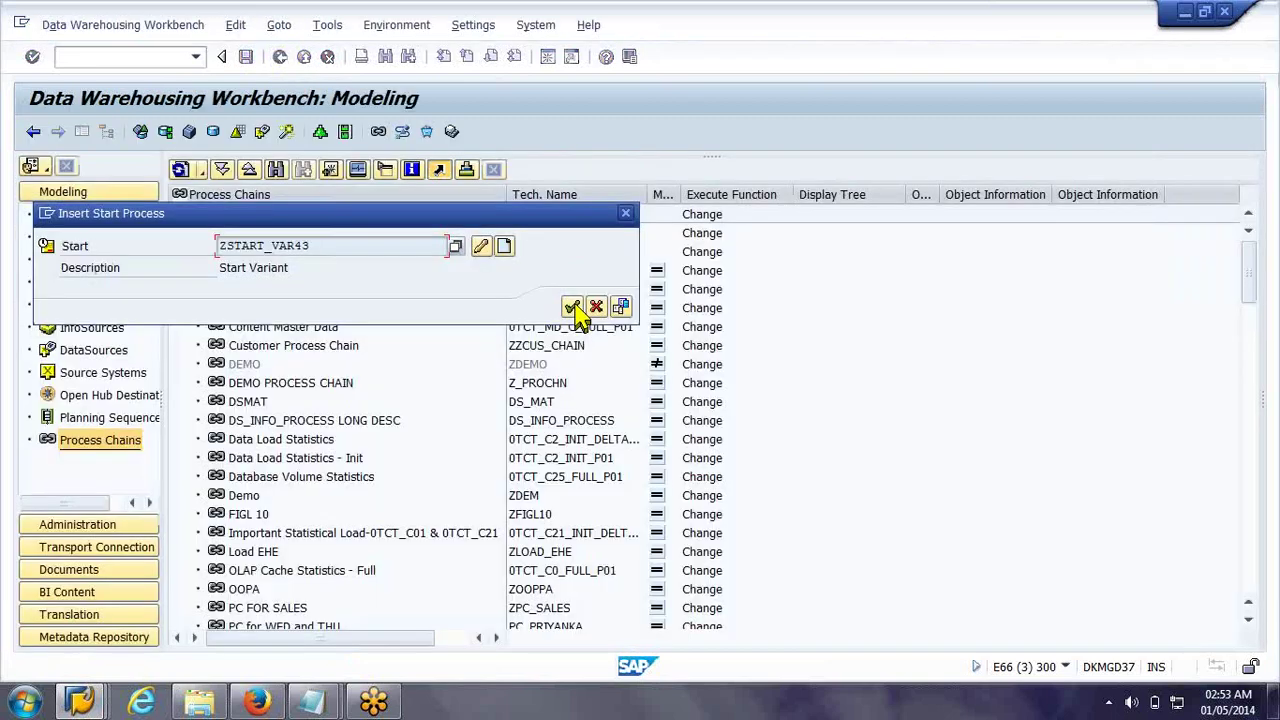
{"action": "left_click", "coordinate": [572, 307]}
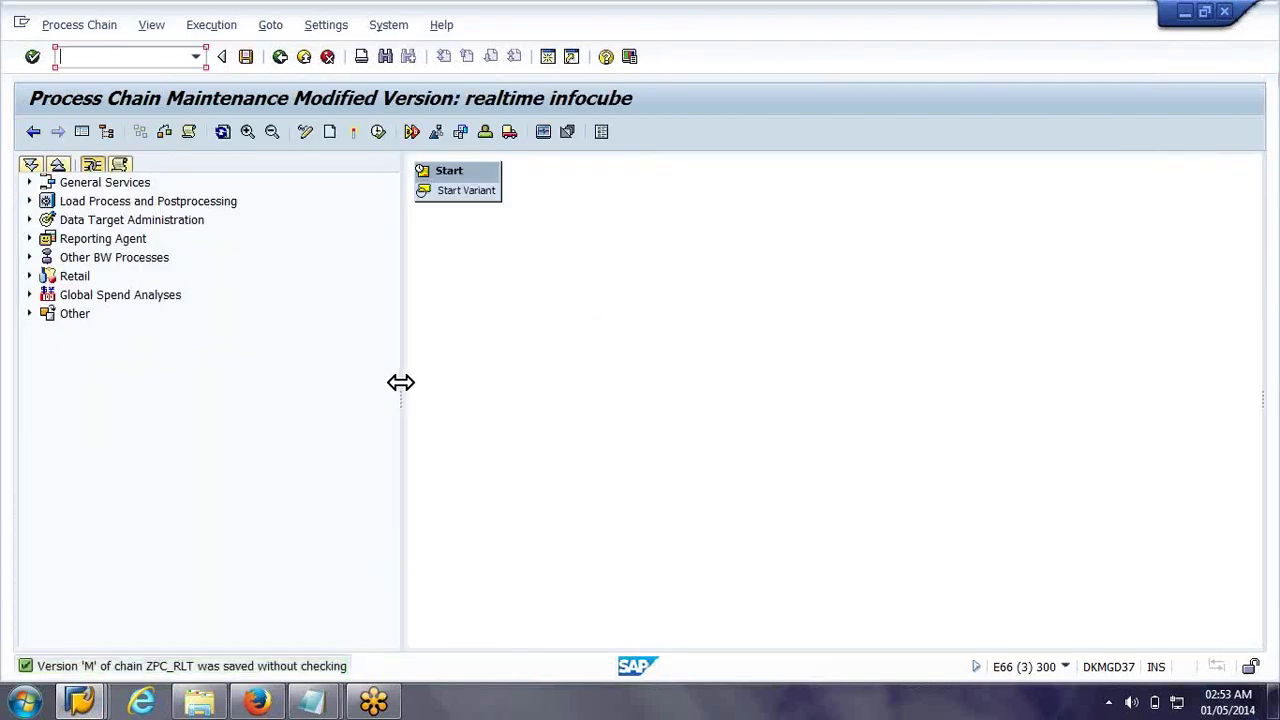
Expand the Load Process and Postprocessing process types, fit the list's width to their names, and reposition the Start node
{"action": "left_click_drag", "start_coordinate": [400, 382], "coordinate": [306, 394]}
{"action": "left_click_drag", "start_coordinate": [353, 181], "coordinate": [574, 186]}
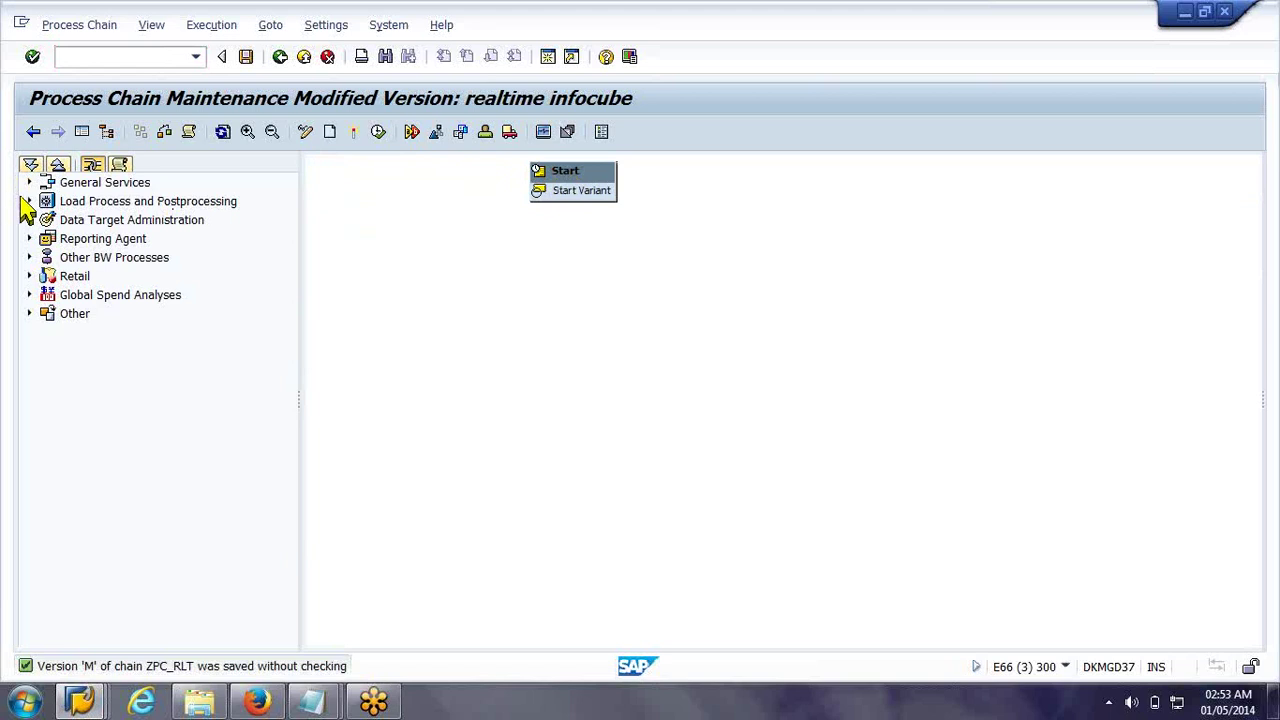
{"action": "left_click", "coordinate": [28, 201]}
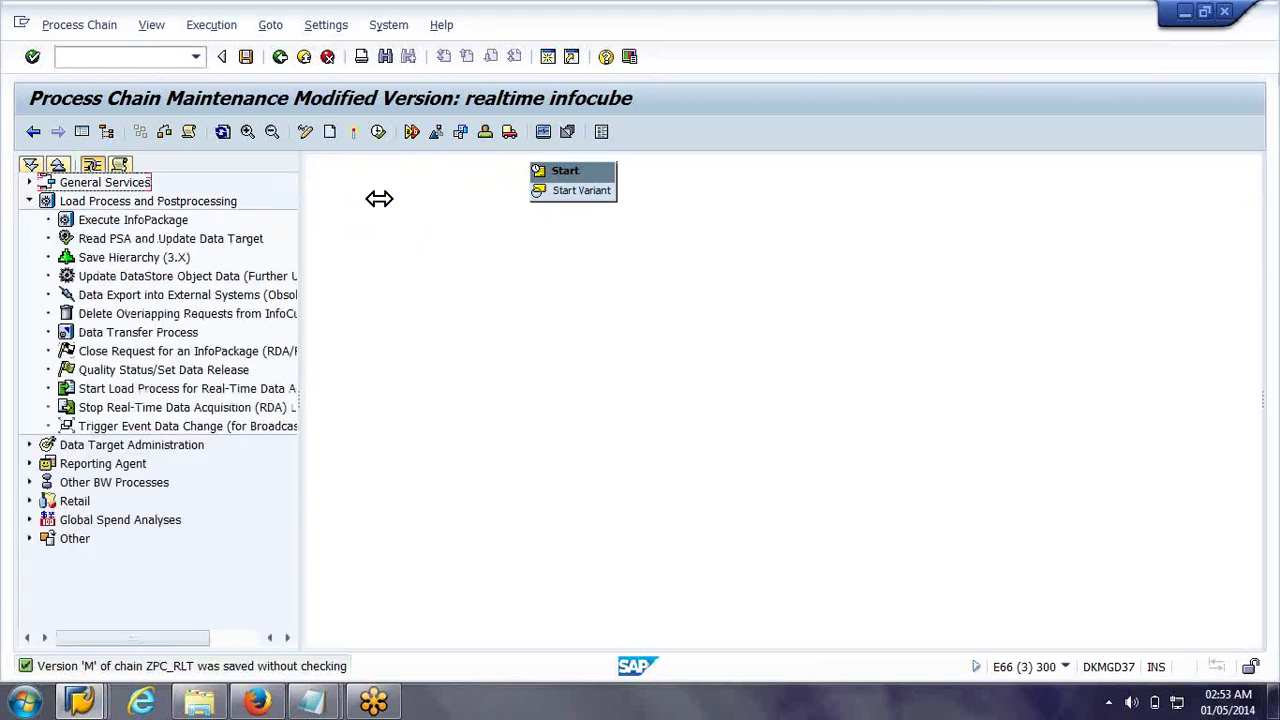
{"action": "left_click_drag", "start_coordinate": [301, 198], "coordinate": [379, 198]}
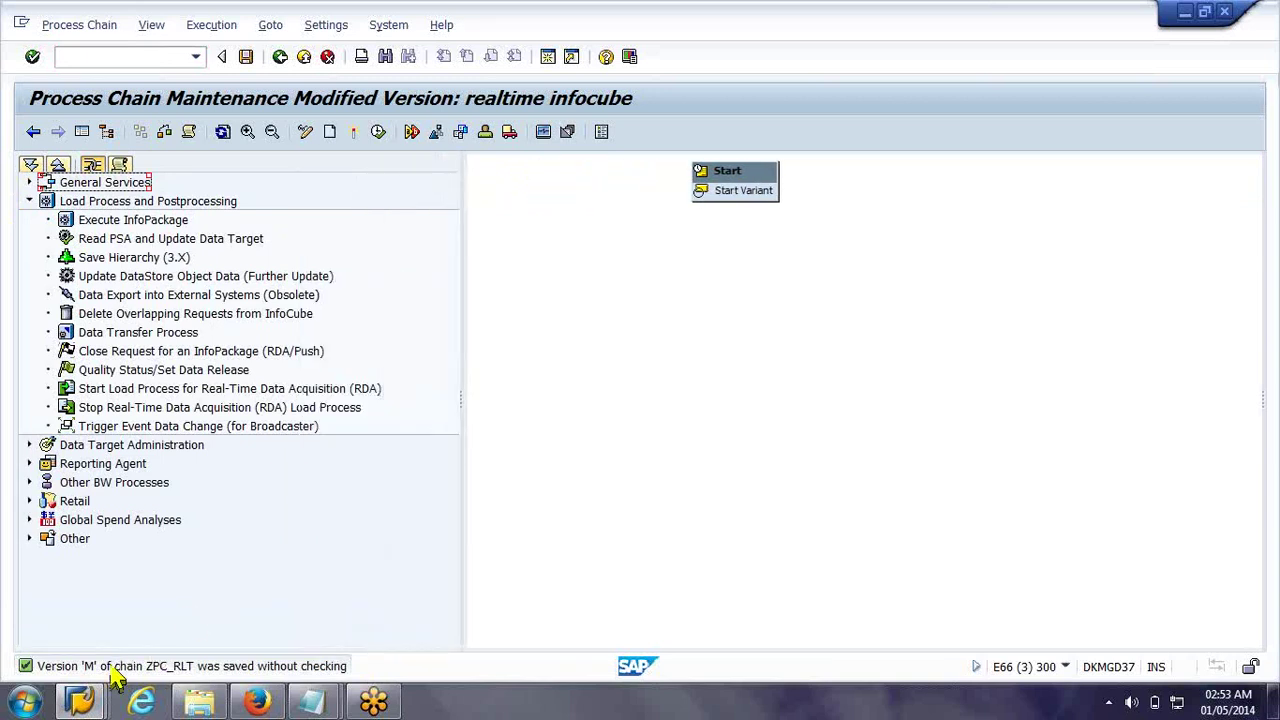
Switch to the other Data Warehousing Workbench session, show its InfoProvider modeling tree, and search for zic_rlt
{"action": "left_click", "coordinate": [95, 704]}
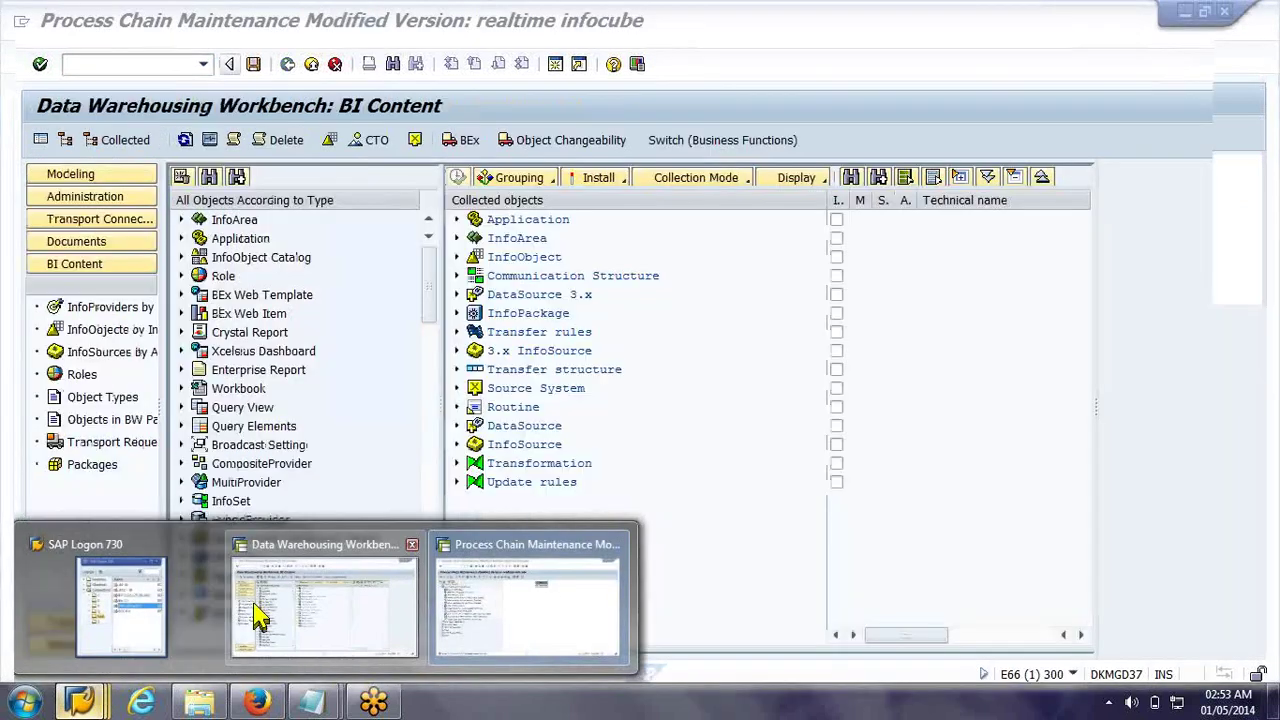
{"action": "left_click", "coordinate": [258, 617]}
{"action": "left_click", "coordinate": [90, 174]}
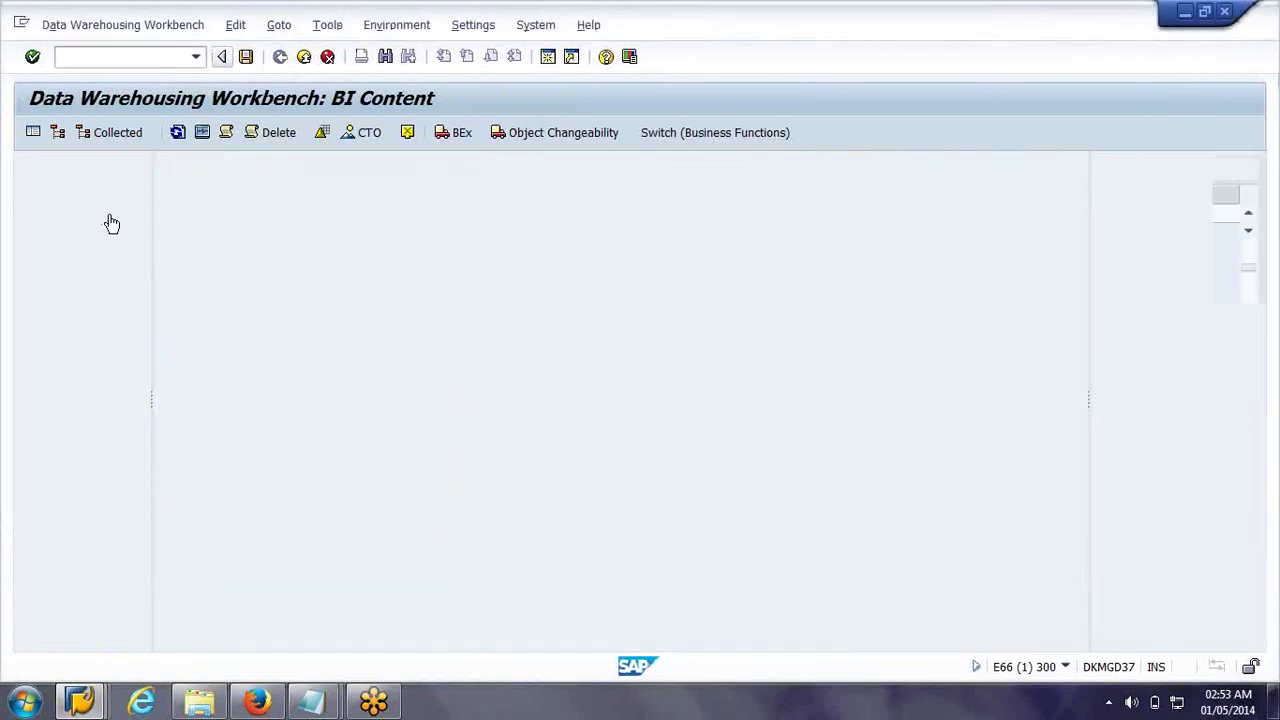
{"action": "left_click", "coordinate": [265, 345]}
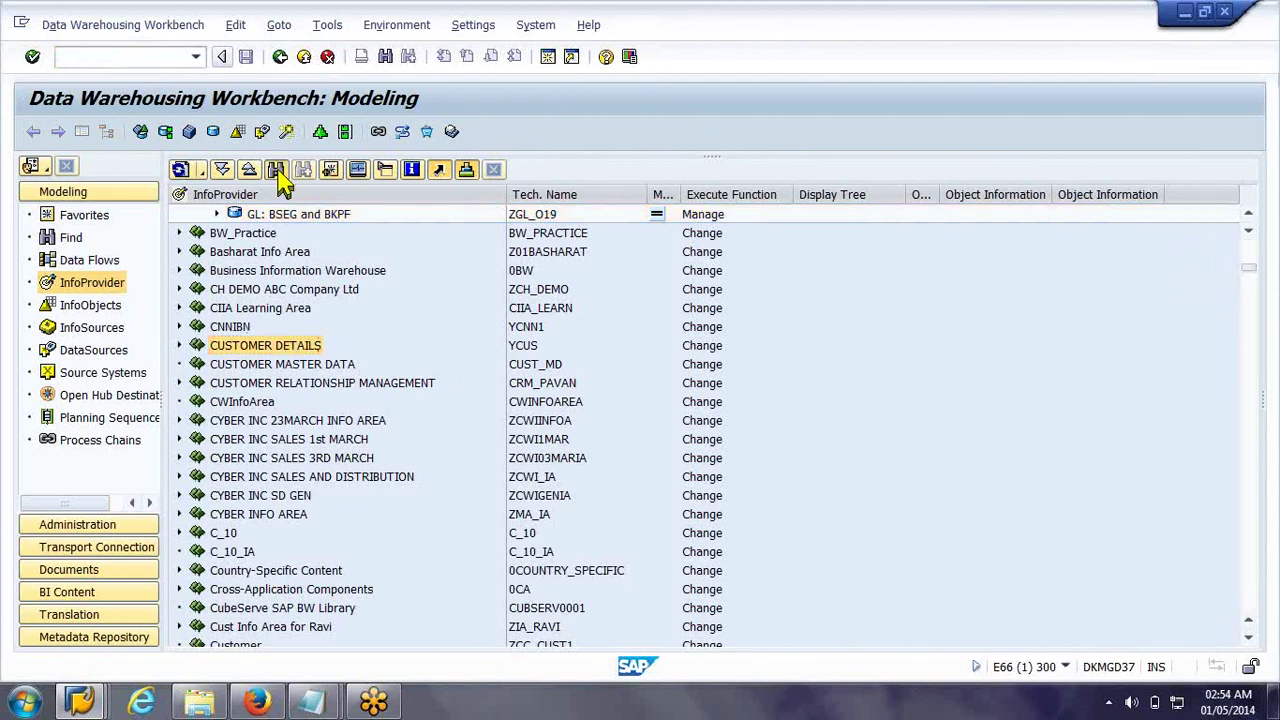
{"action": "left_click", "coordinate": [280, 172]}
{"action": "type", "text": "zic_rlt"}
{"action": "key", "text": "Return"}
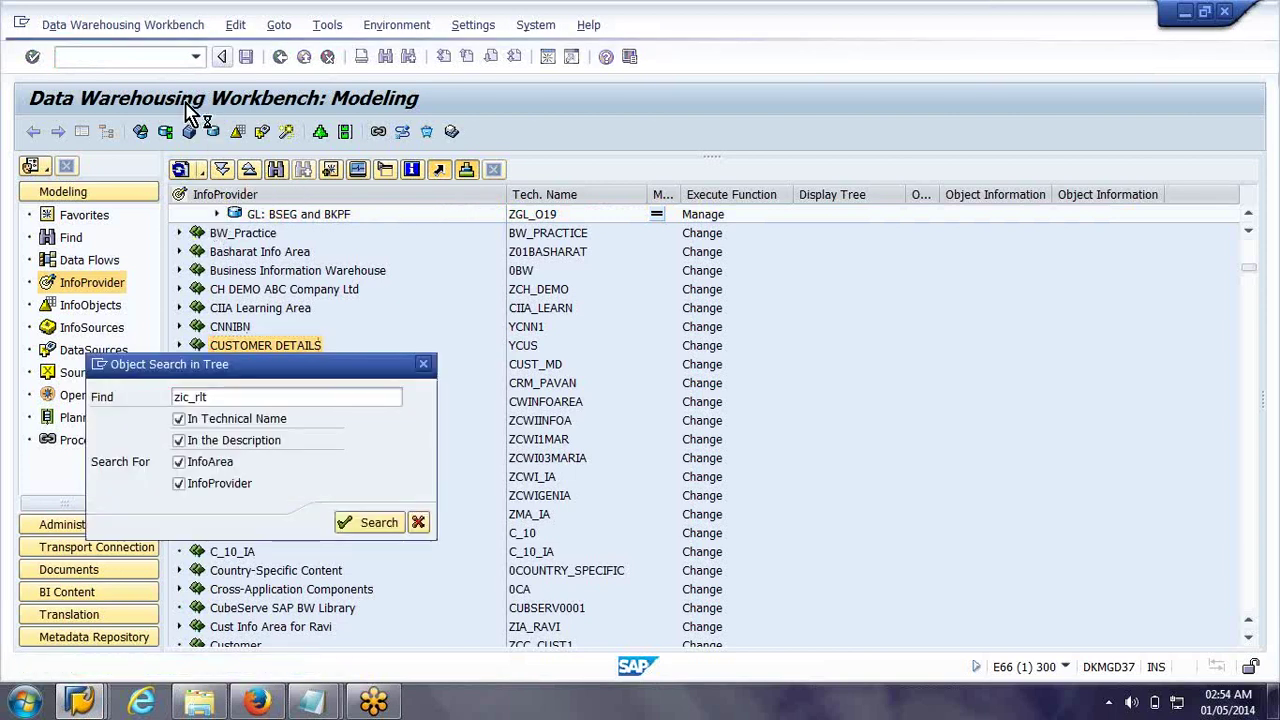
Restart the workbench with /nrsa1, expand Realtime Infocube's transformation to Z_PURCH, and select the vendor InfoPackage's technical name
{"action": "left_click", "coordinate": [154, 56]}
{"action": "type", "text": "/nrsa1"}
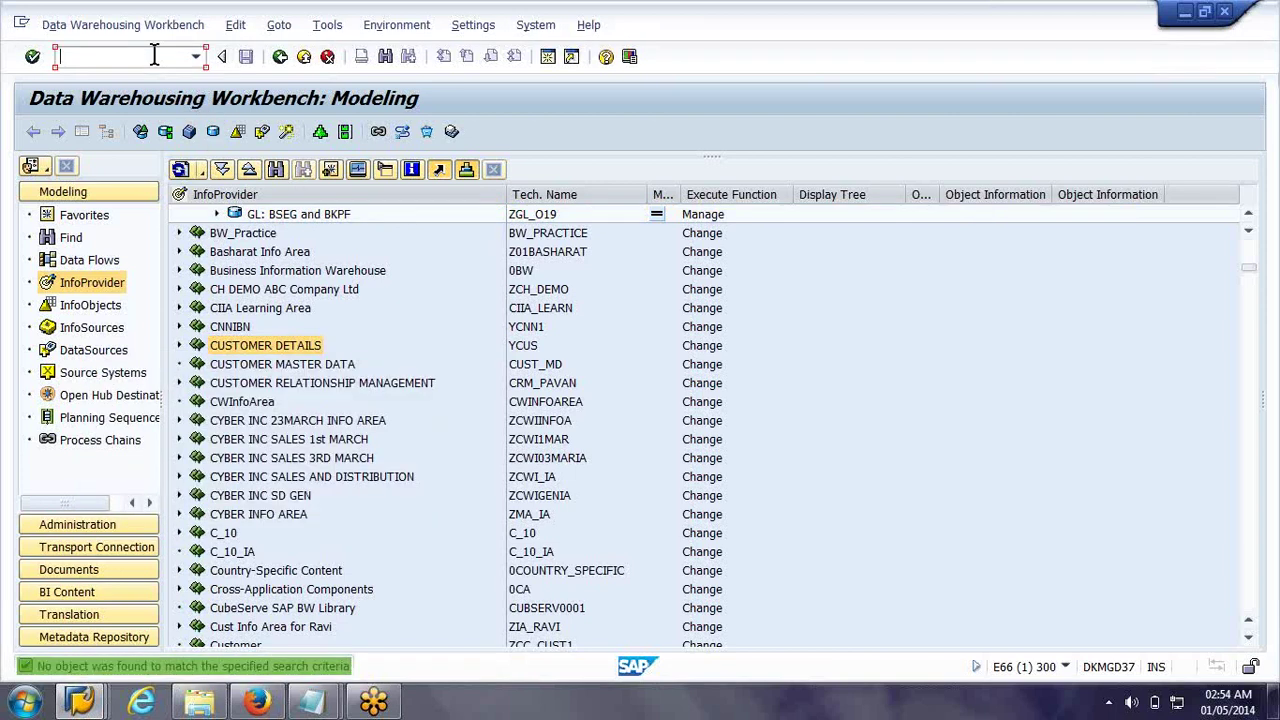
{"action": "key", "text": "Return"}
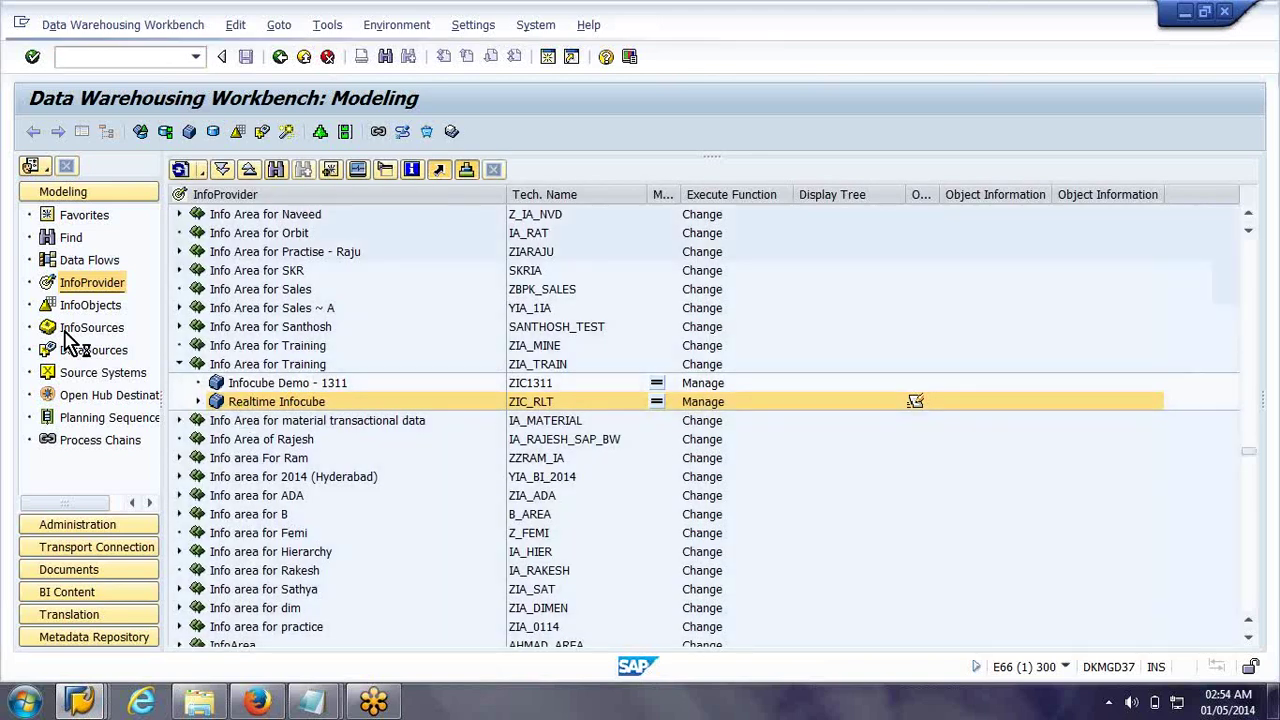
{"action": "left_click", "coordinate": [198, 401]}
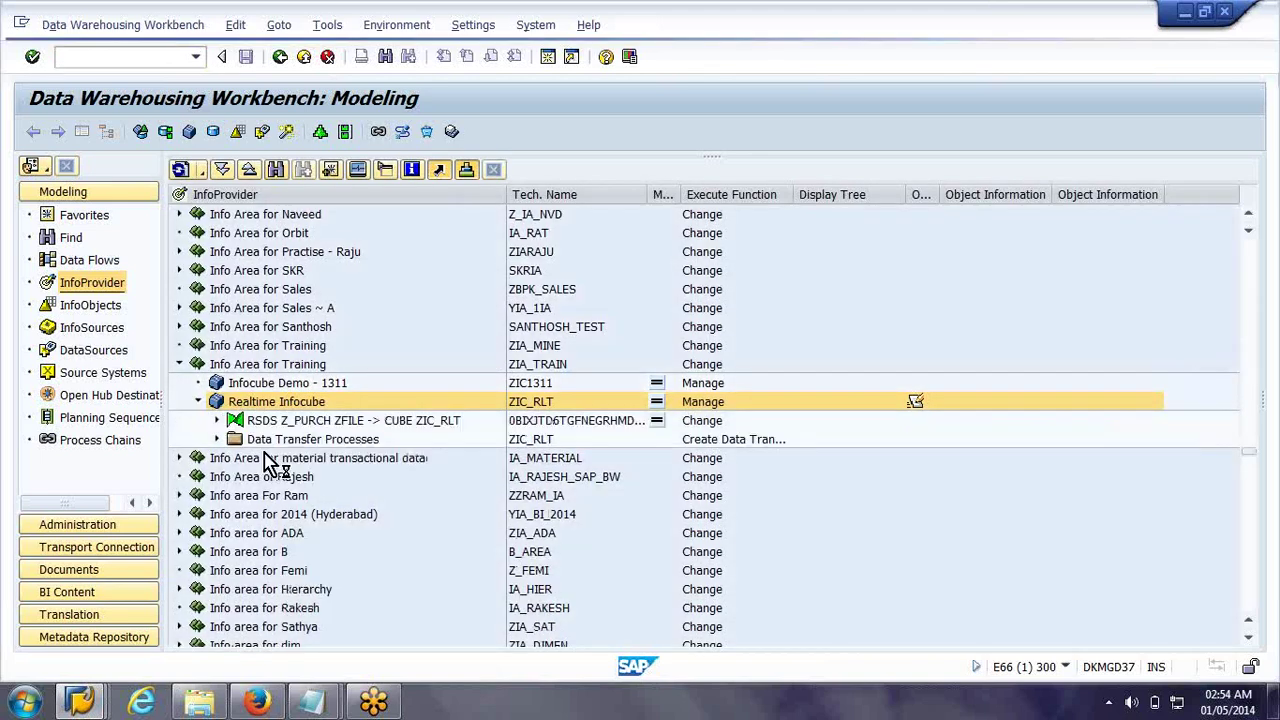
{"action": "left_click", "coordinate": [217, 420]}
{"action": "left_click", "coordinate": [235, 439]}
{"action": "left_click", "coordinate": [621, 463]}
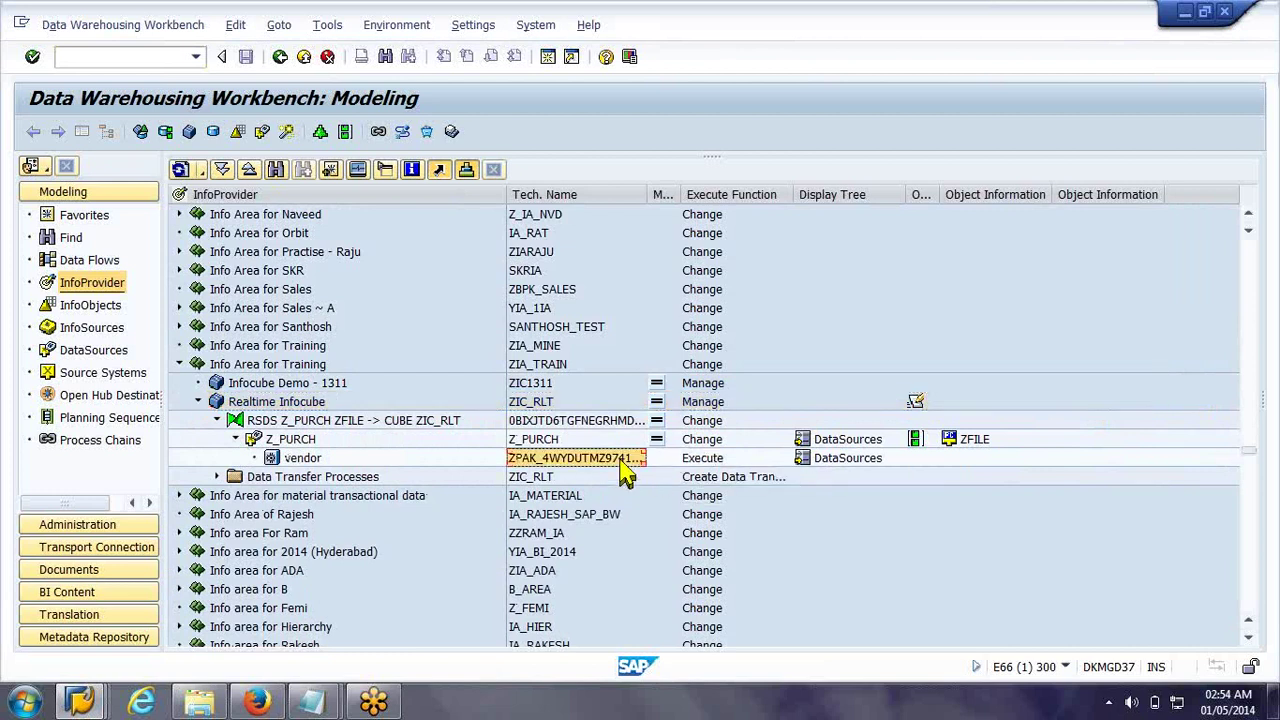
Insert an Execute InfoPackage process into the chain, using the vendor InfoPackage of source system ZFILE
{"action": "key", "text": "alt+Tab"}
{"action": "left_click_drag", "start_coordinate": [130, 214], "coordinate": [670, 300]}
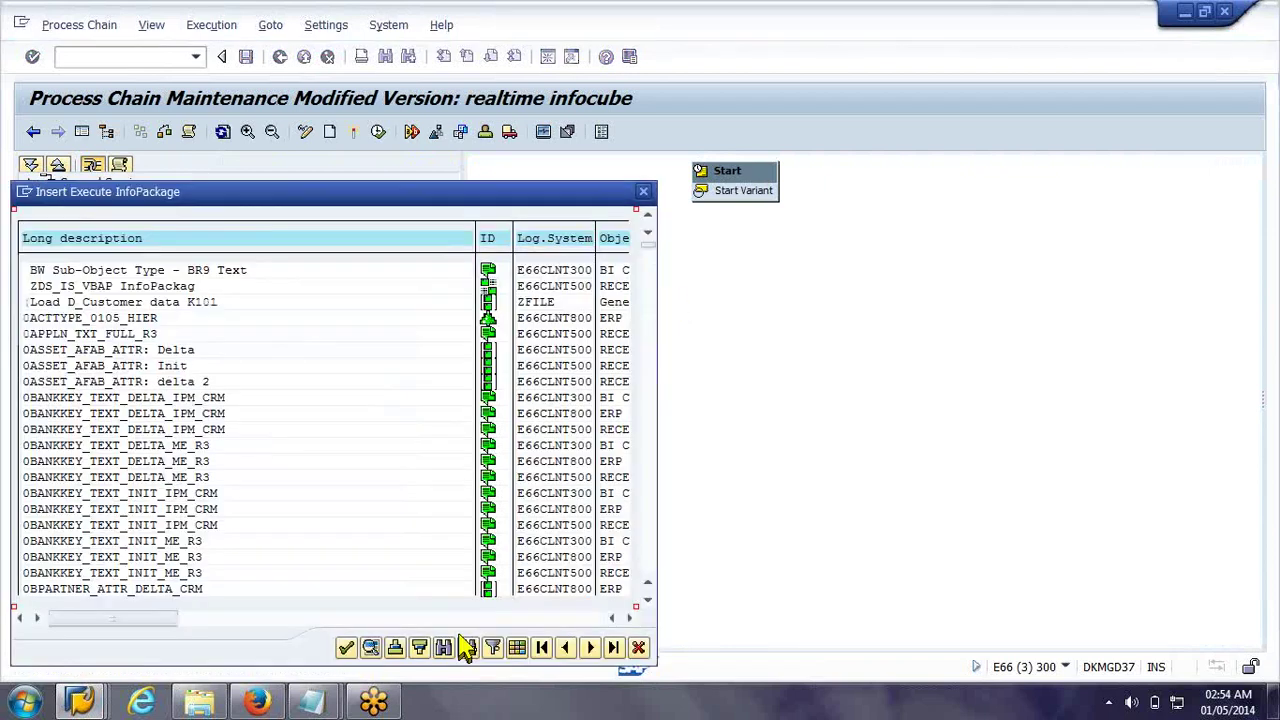
{"action": "left_click", "coordinate": [447, 650]}
{"action": "left_click", "coordinate": [512, 437]}
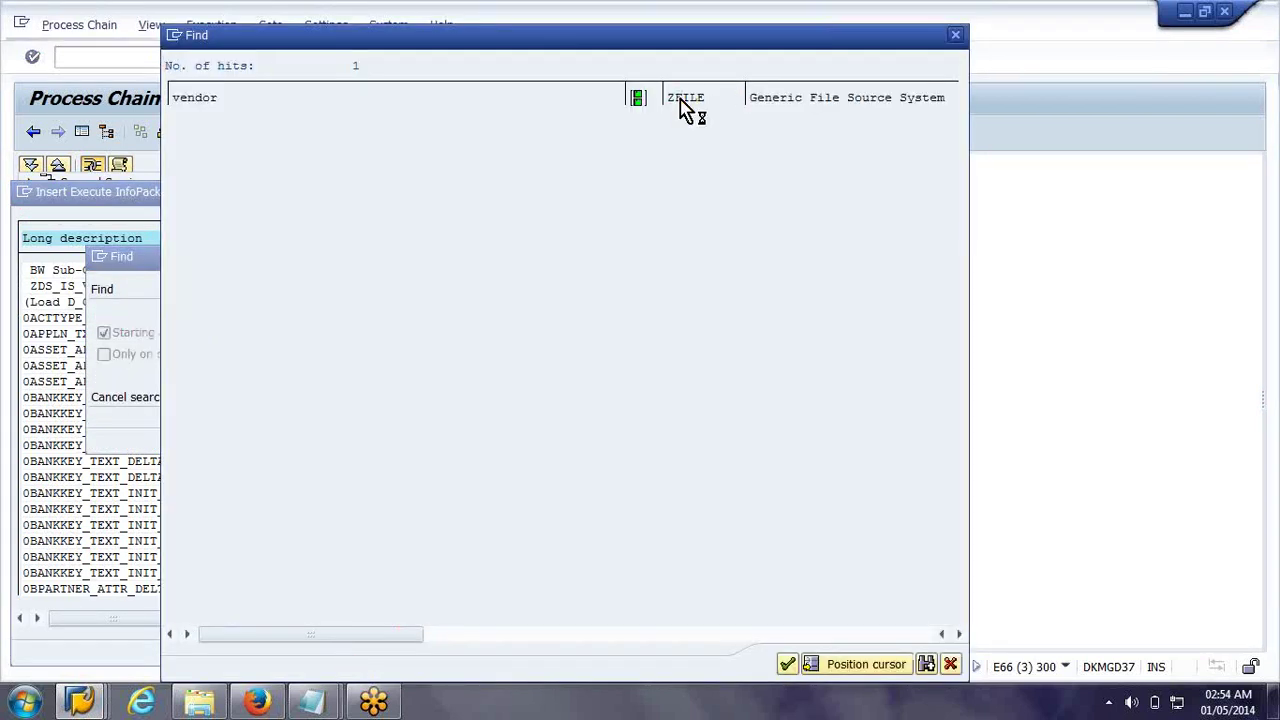
{"action": "double_click", "coordinate": [680, 100]}
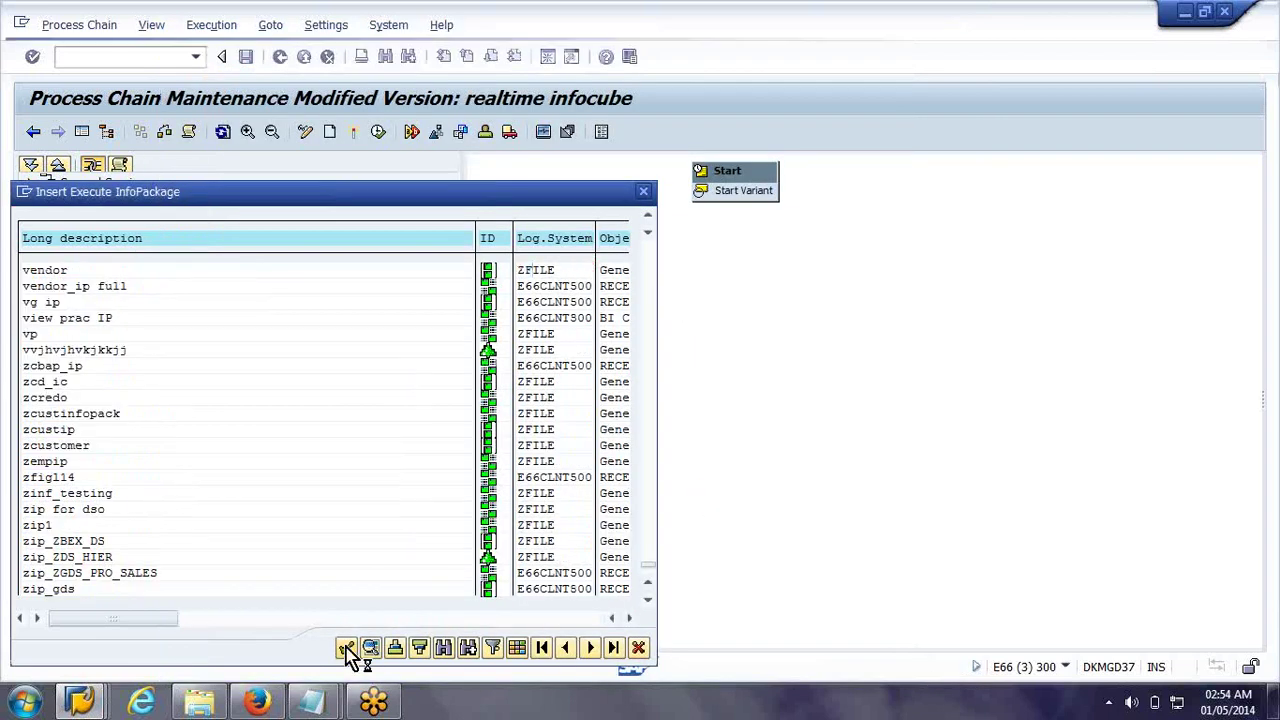
{"action": "left_click", "coordinate": [346, 649]}
{"action": "left_click", "coordinate": [572, 307]}
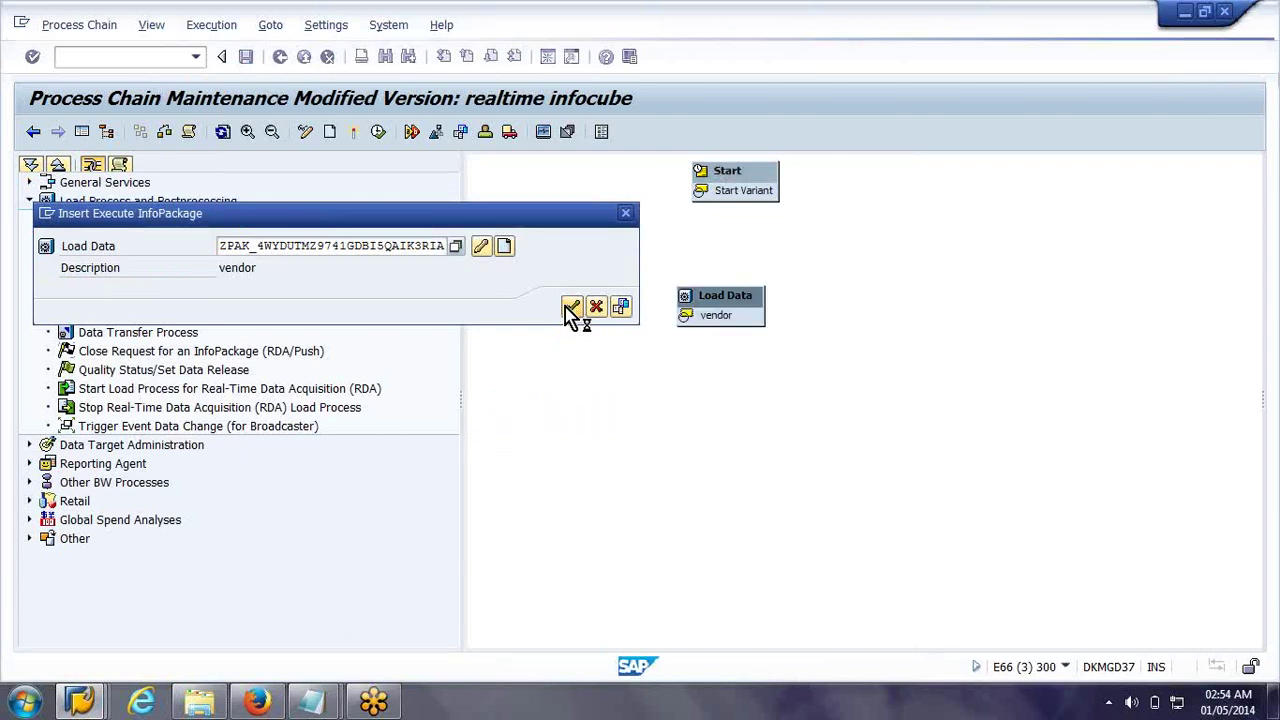
Look up the technical name of the Z_PURCH / ZFILE -> ZIC_RLT data transfer process and insert that process into the chain
{"action": "double_click", "coordinate": [103, 333]}
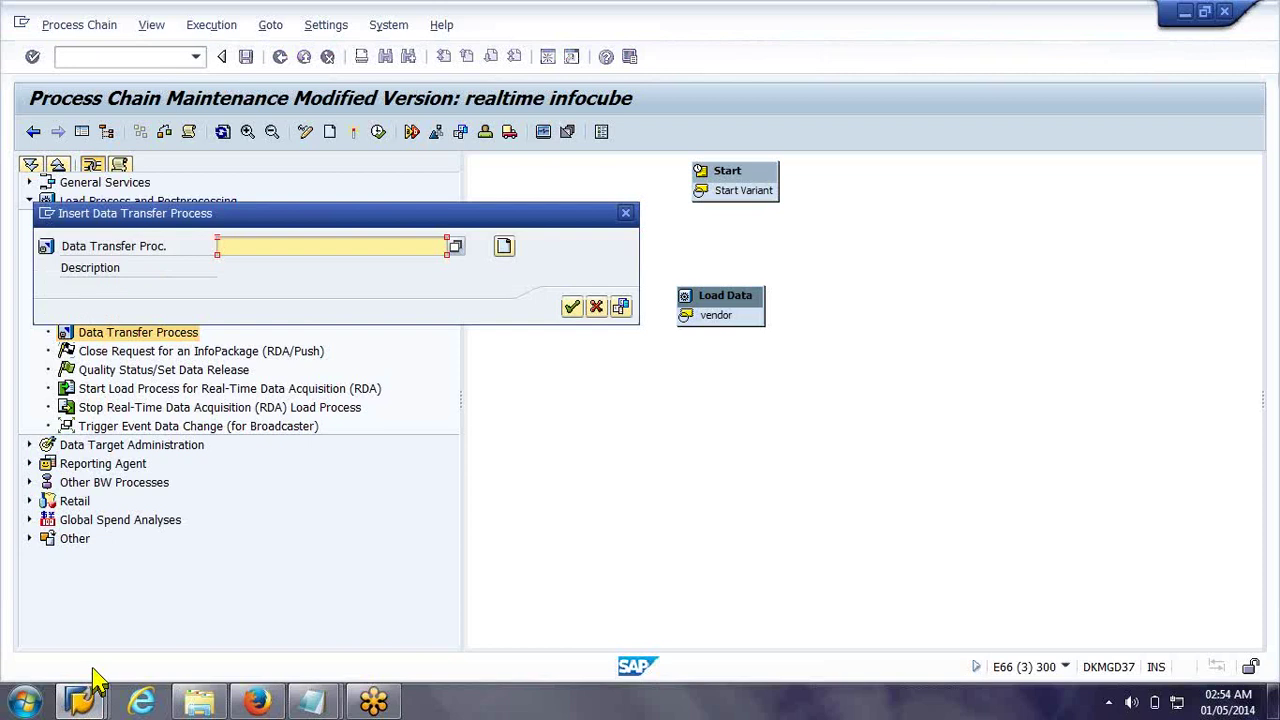
{"action": "mouse_move", "coordinate": [90, 690]}
{"action": "left_click", "coordinate": [503, 600]}
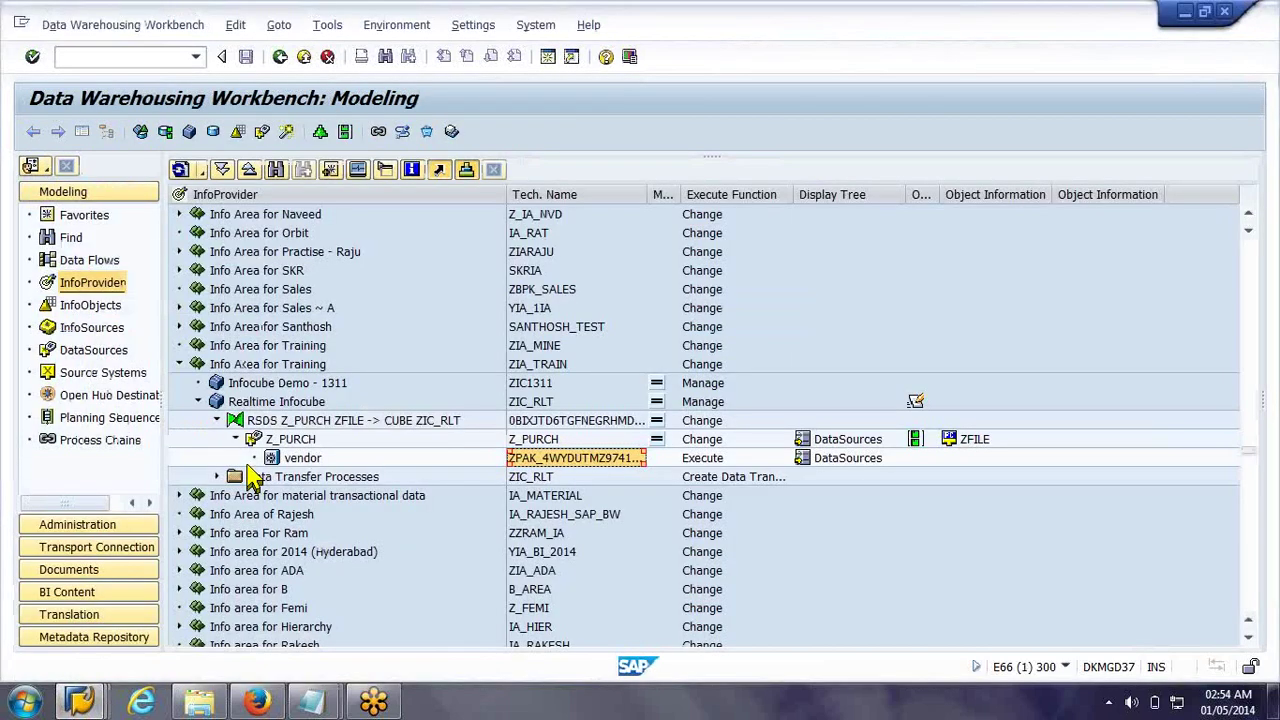
{"action": "left_click", "coordinate": [603, 497]}
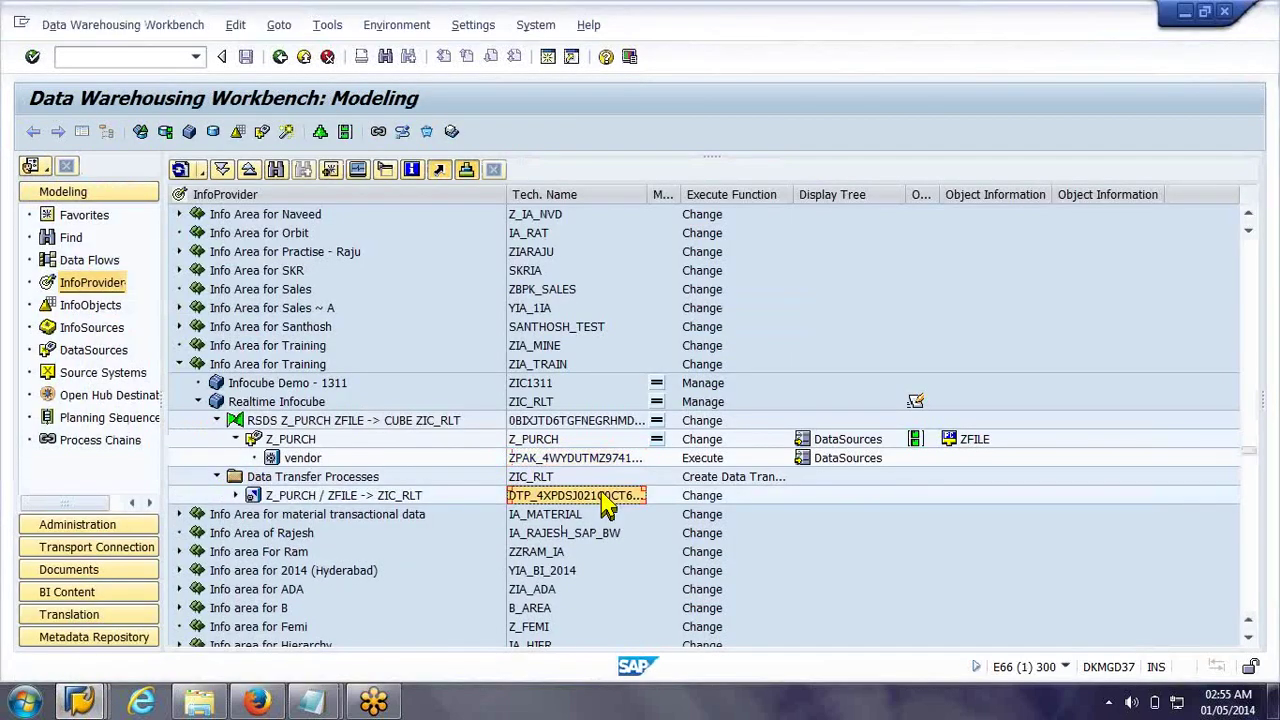
{"action": "key", "text": "alt+Tab"}
{"action": "left_click", "coordinate": [455, 247]}
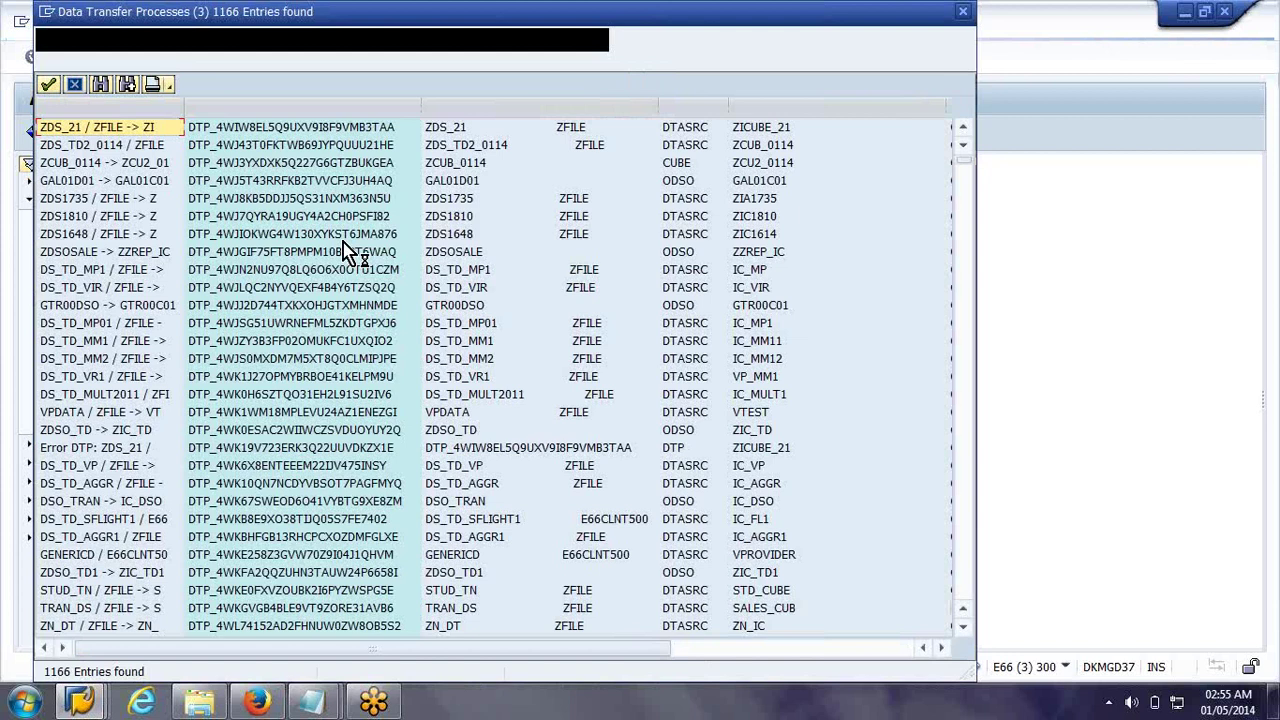
{"action": "key", "text": "ctrl+f"}
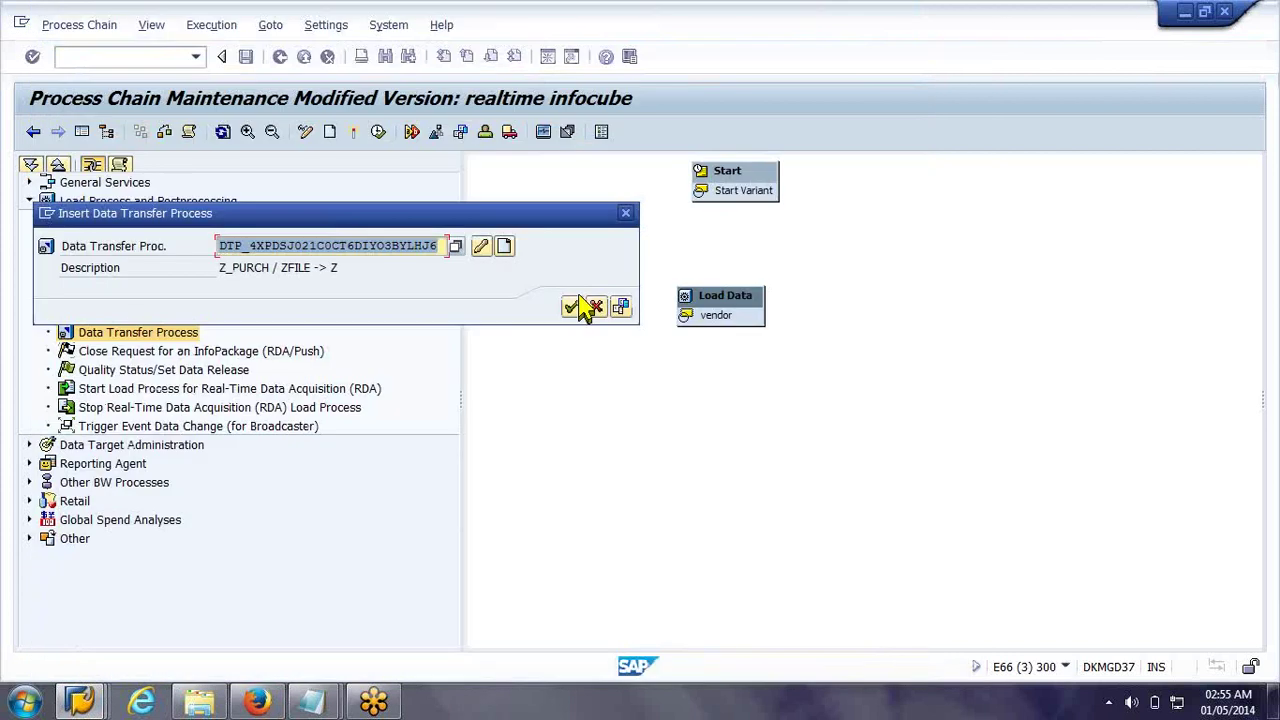
{"action": "left_click", "coordinate": [571, 307]}
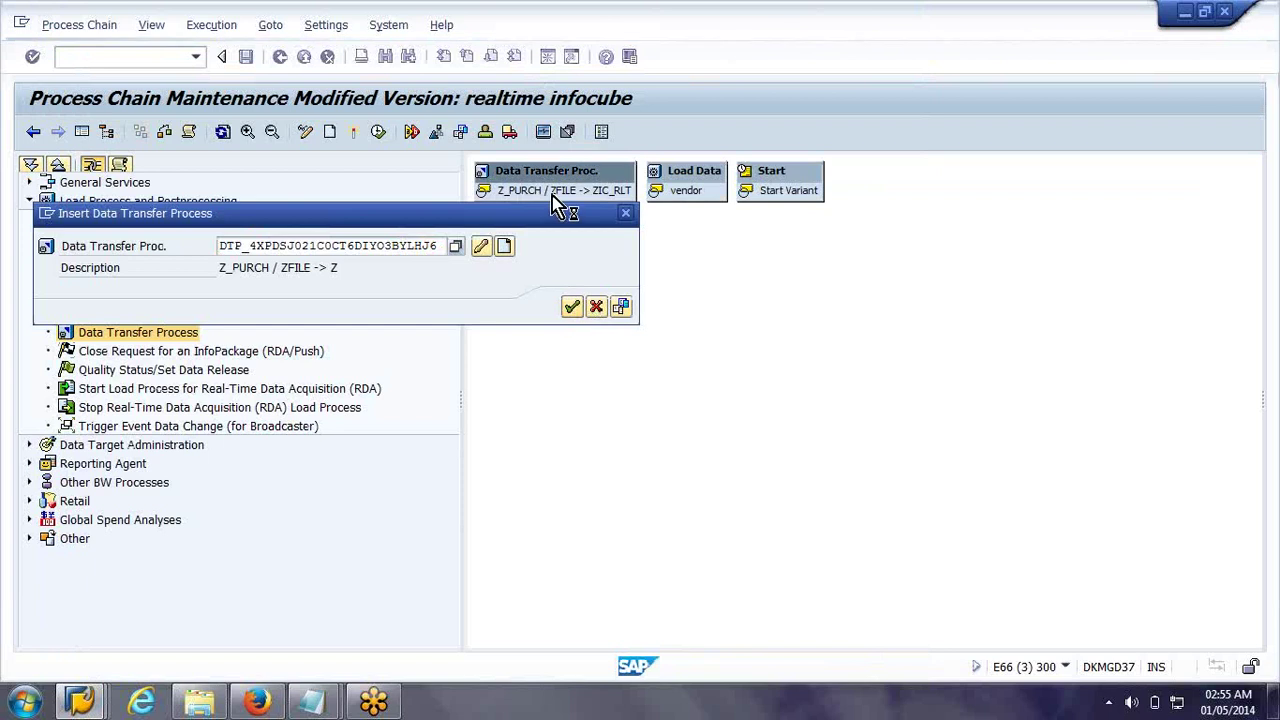
Space the data transfer and vendor load processes out below Start, and add a Switch Realtime InfoCube to Load Mode process to the chain
{"action": "left_click_drag", "start_coordinate": [563, 190], "coordinate": [636, 338]}
{"action": "left_click_drag", "start_coordinate": [608, 180], "coordinate": [766, 266]}
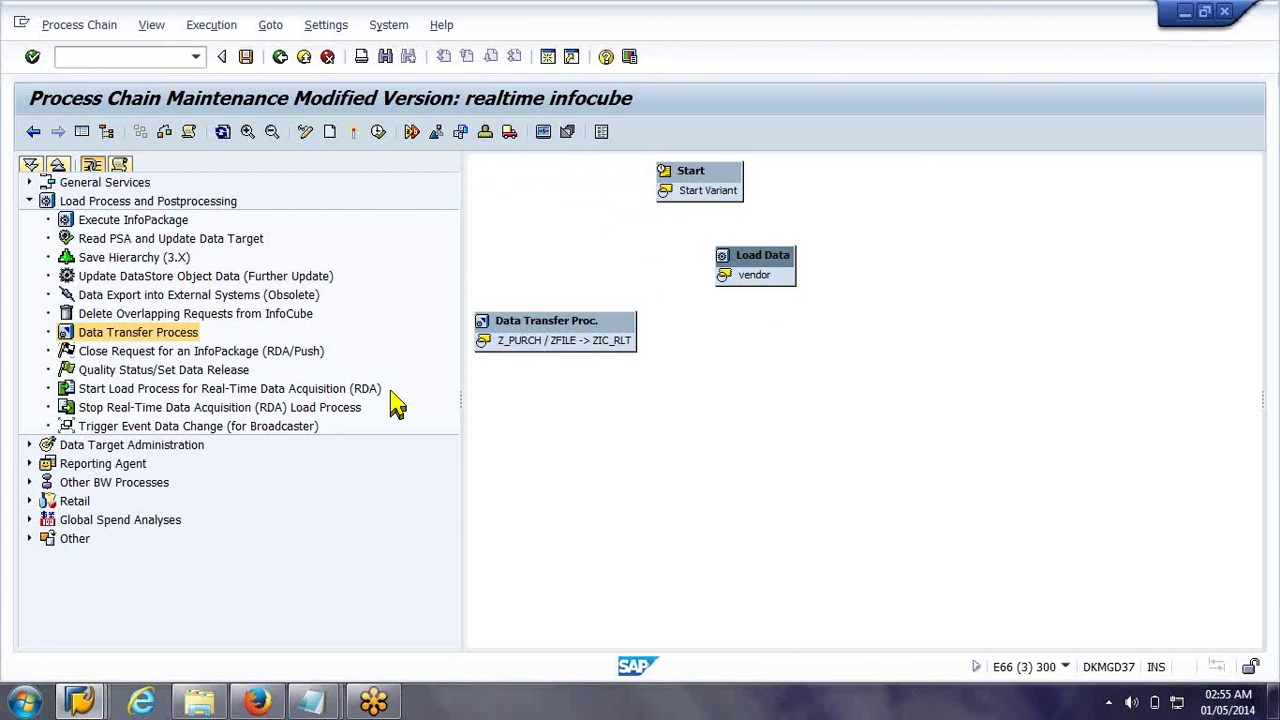
{"action": "left_click", "coordinate": [29, 501]}
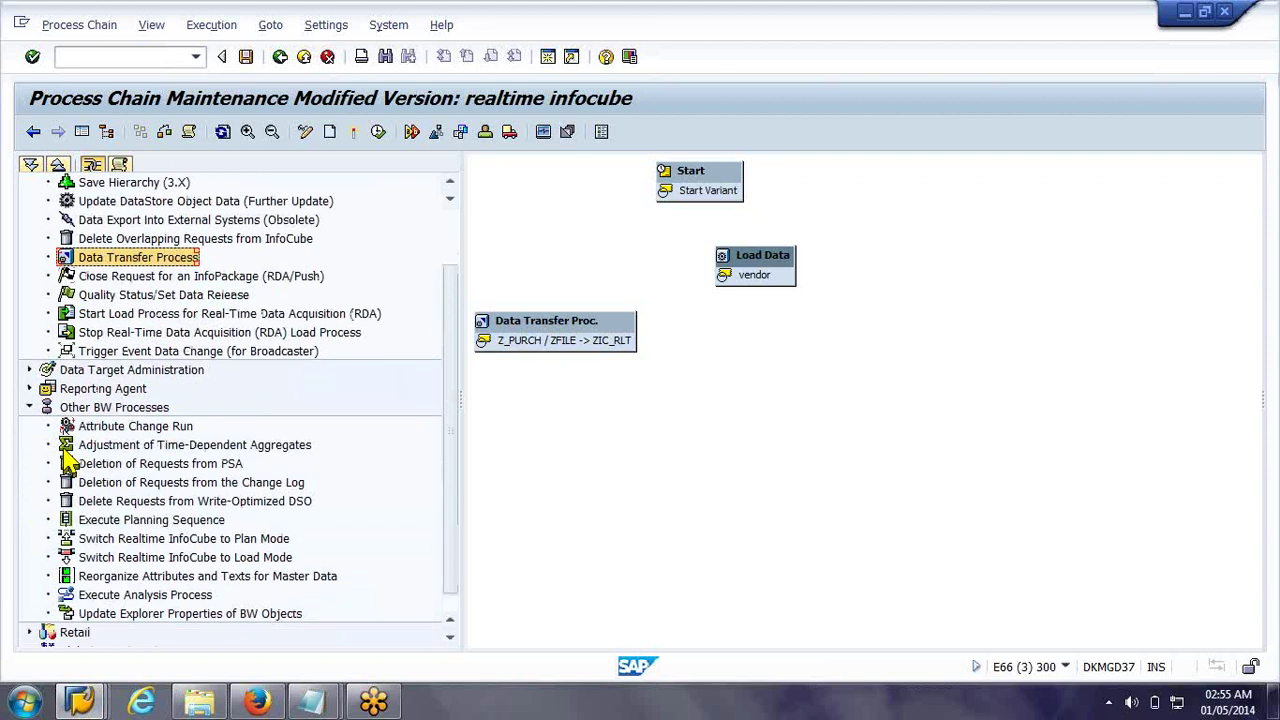
{"action": "scroll", "coordinate": [68, 458], "scroll_direction": "down", "scroll_amount": 1}
{"action": "left_click", "coordinate": [198, 501]}
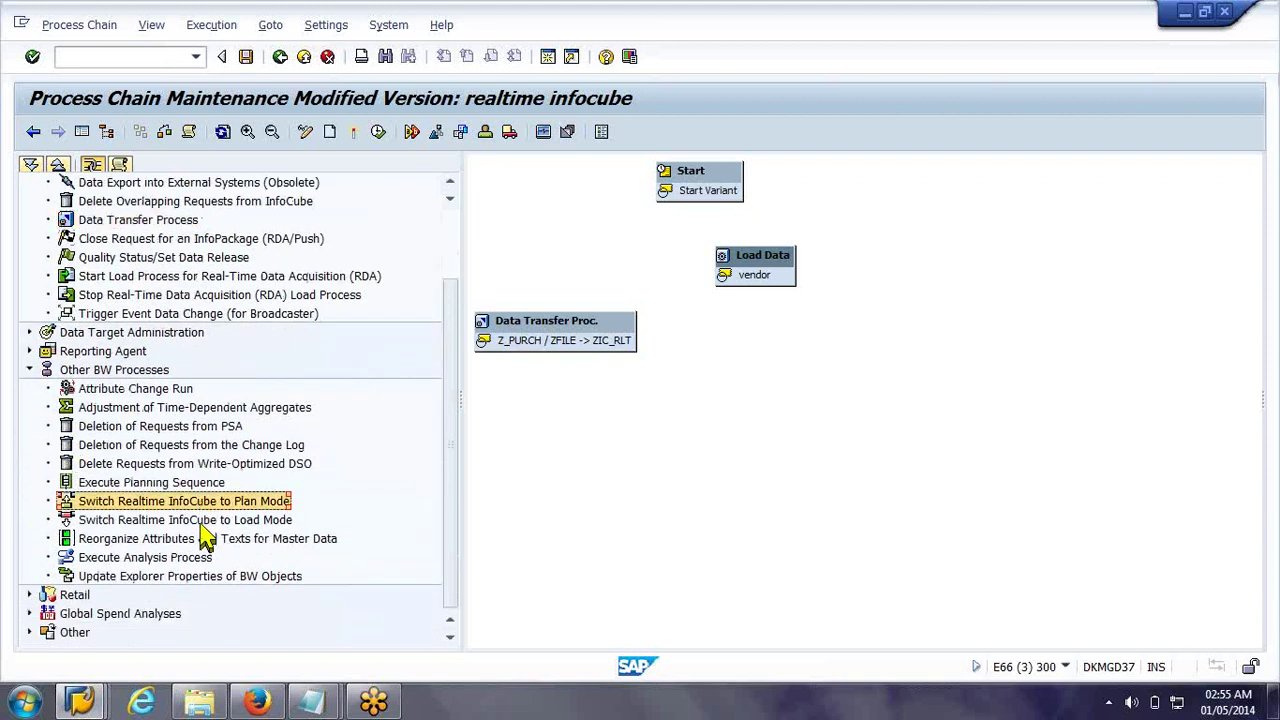
{"action": "left_click", "coordinate": [200, 522]}
{"action": "left_click_drag", "start_coordinate": [207, 530], "coordinate": [834, 486]}
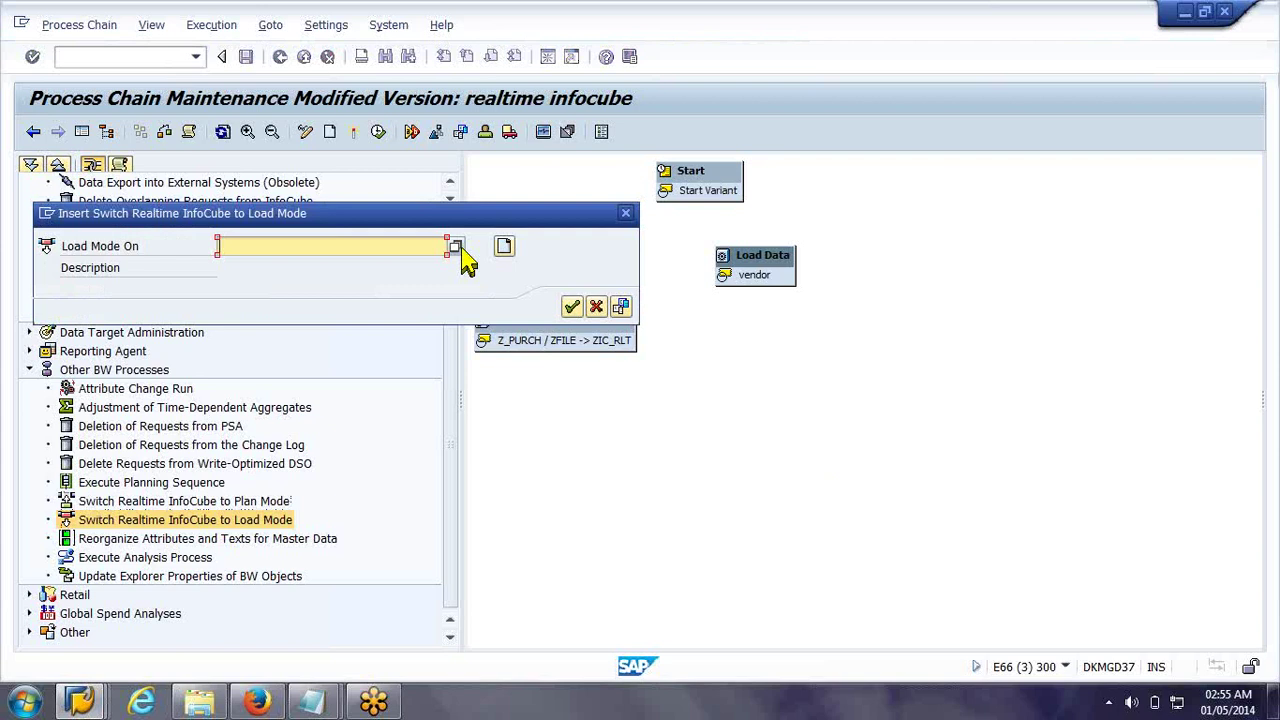
Create the load mode process variant zload_mode with the long description "switch to load mode"
{"action": "left_click", "coordinate": [504, 250]}
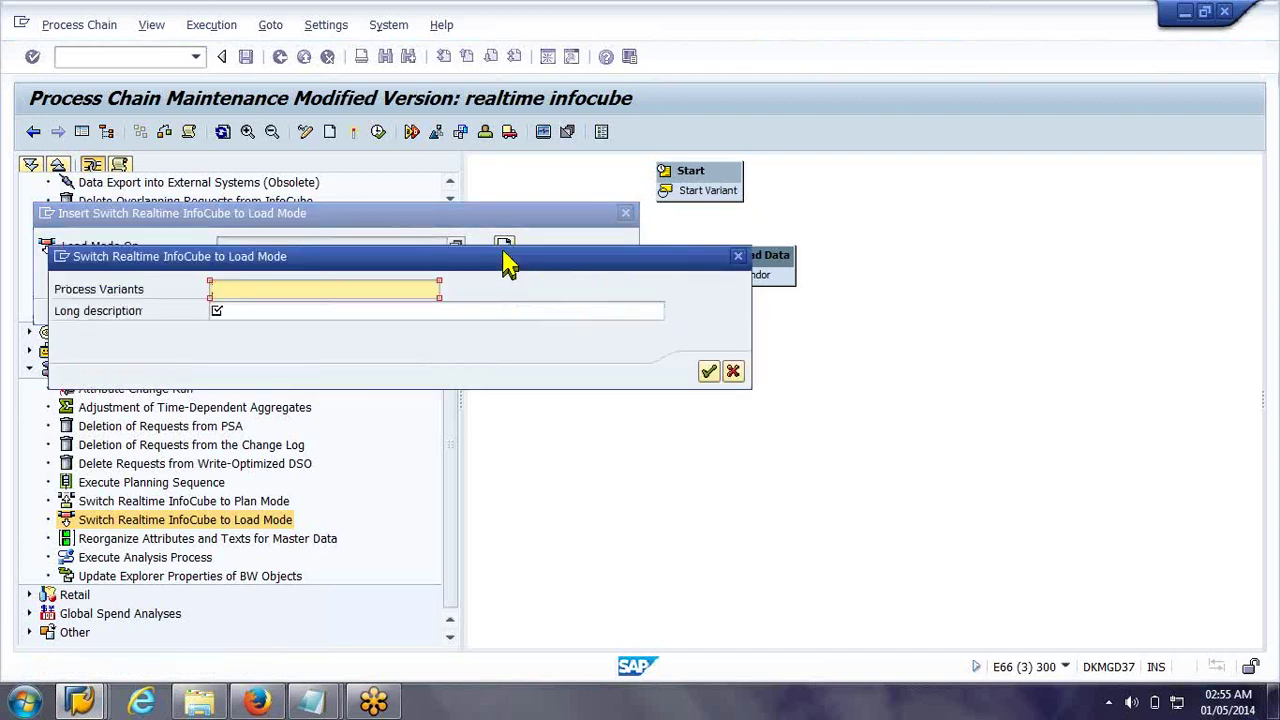
{"action": "type", "text": "zload_m"}
{"action": "type", "text": "ode"}
{"action": "key", "text": "Tab"}
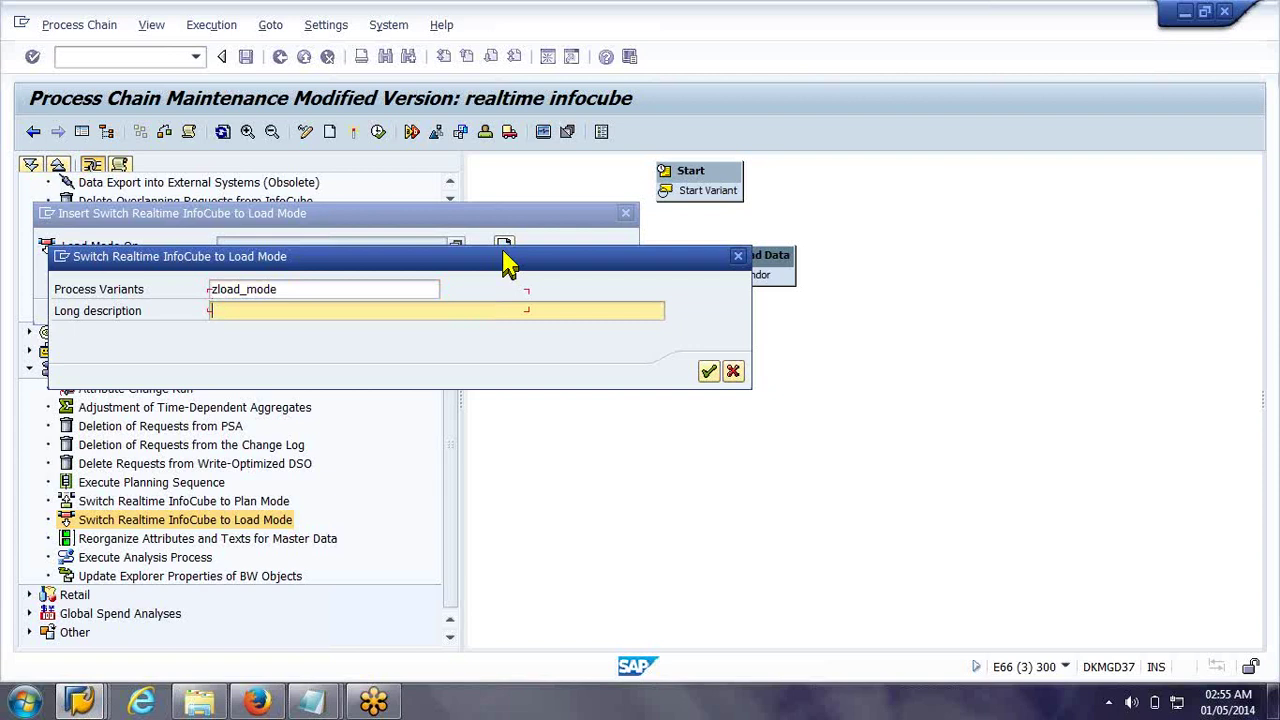
{"action": "type", "text": "switch to load mode"}
{"action": "key", "text": "Return"}
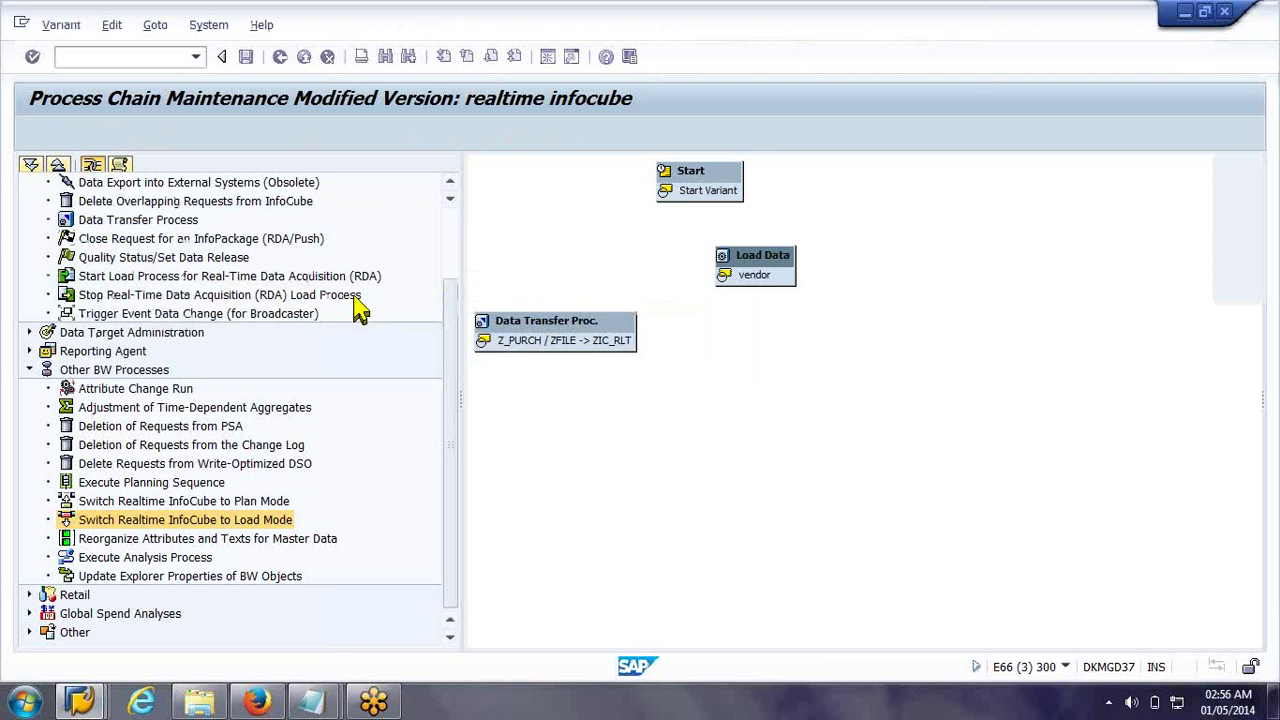
Assign InfoCube zic_rlt to the load mode variant, save it, and return to the process chain
{"action": "type", "text": "zic_rlt"}
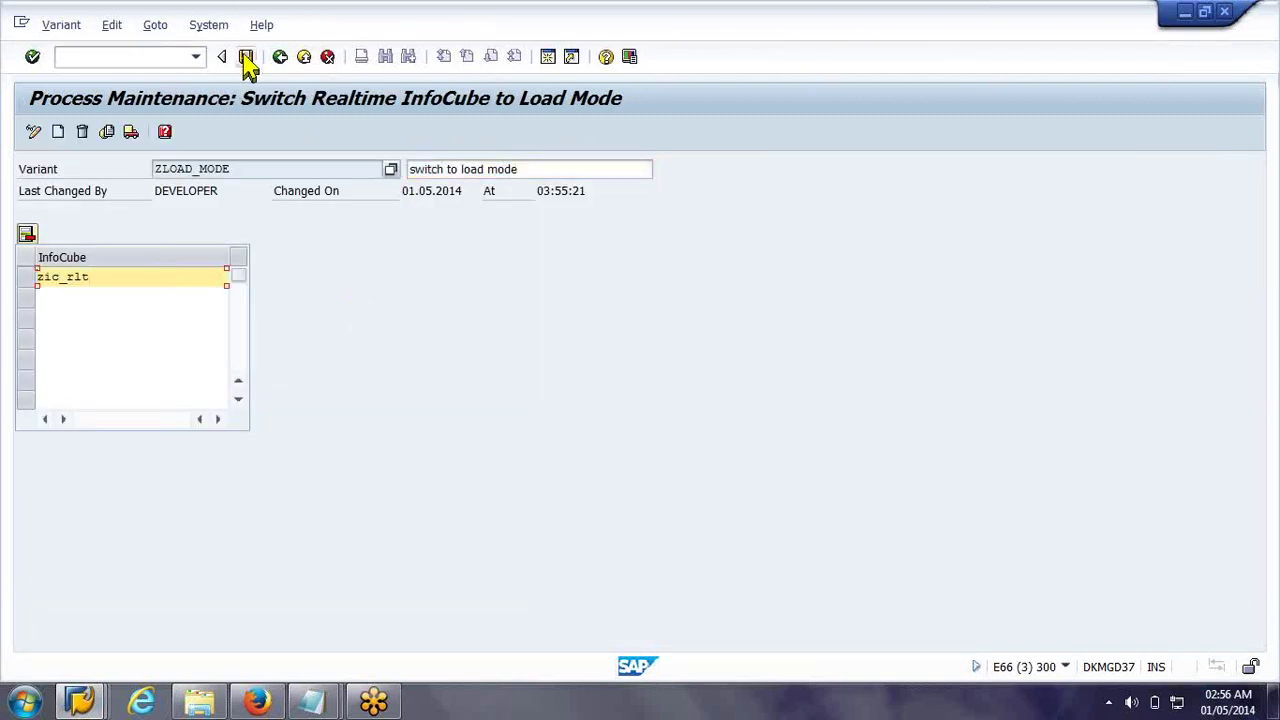
{"action": "left_click", "coordinate": [247, 57]}
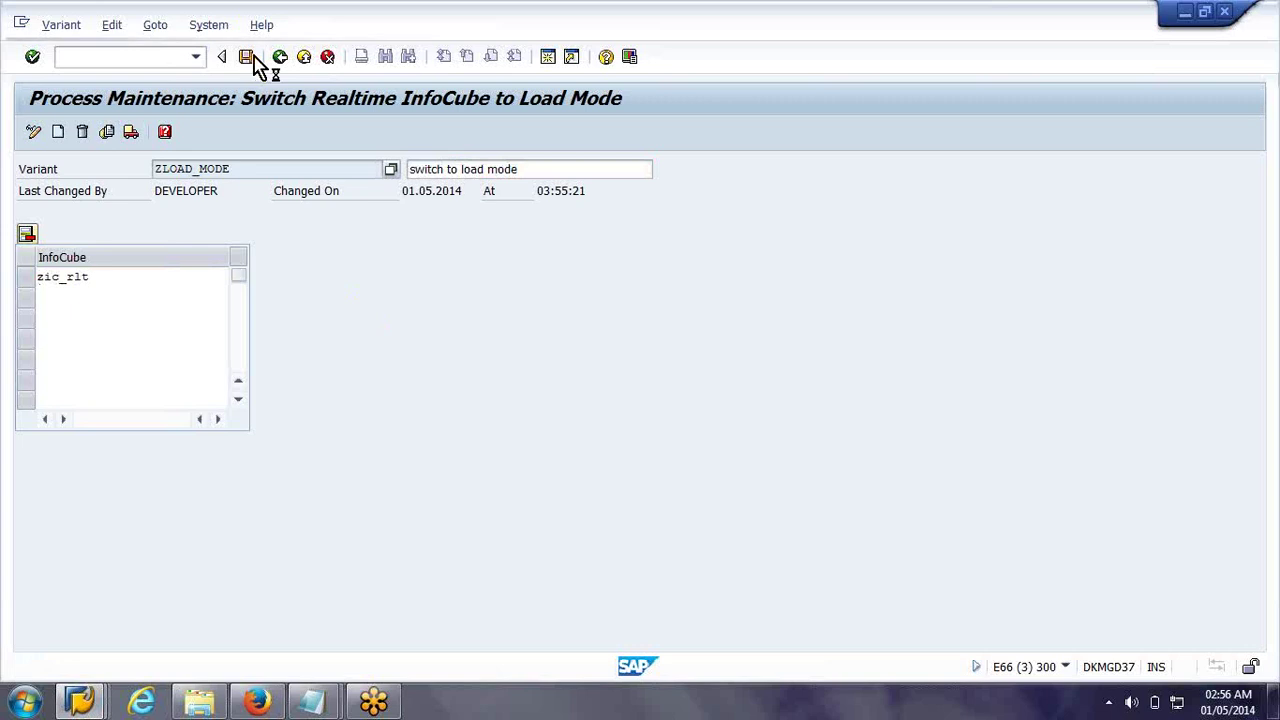
{"action": "left_click", "coordinate": [280, 57]}
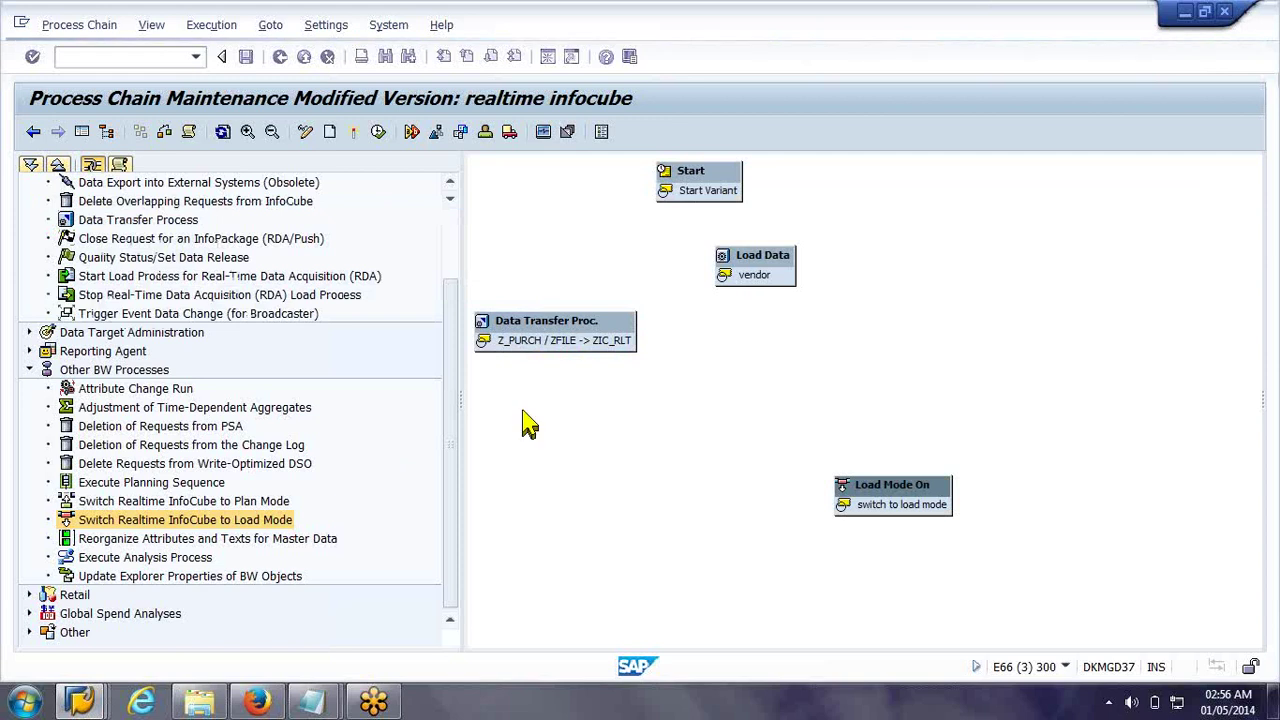
Add a Switch Realtime InfoCube to Plan Mode process with a new variant zplan_mode, described as "Switch to plan mode"
{"action": "left_click", "coordinate": [244, 502]}
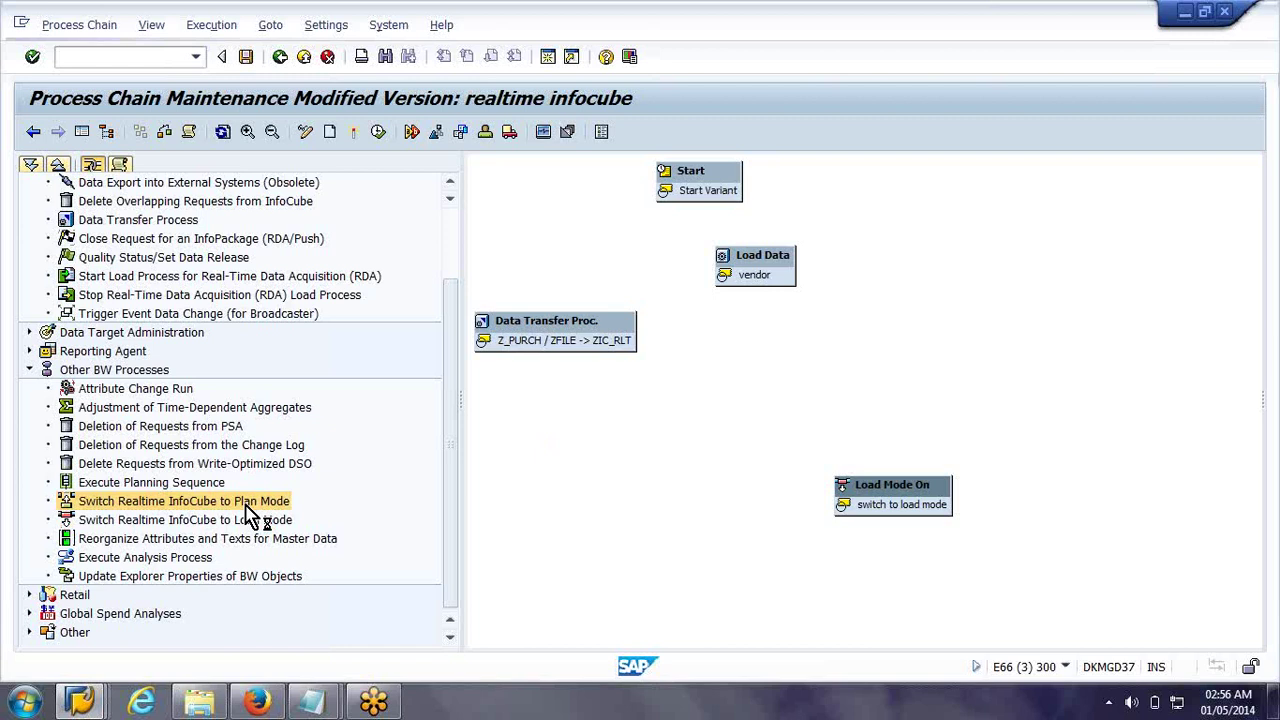
{"action": "left_click_drag", "start_coordinate": [250, 503], "coordinate": [587, 432]}
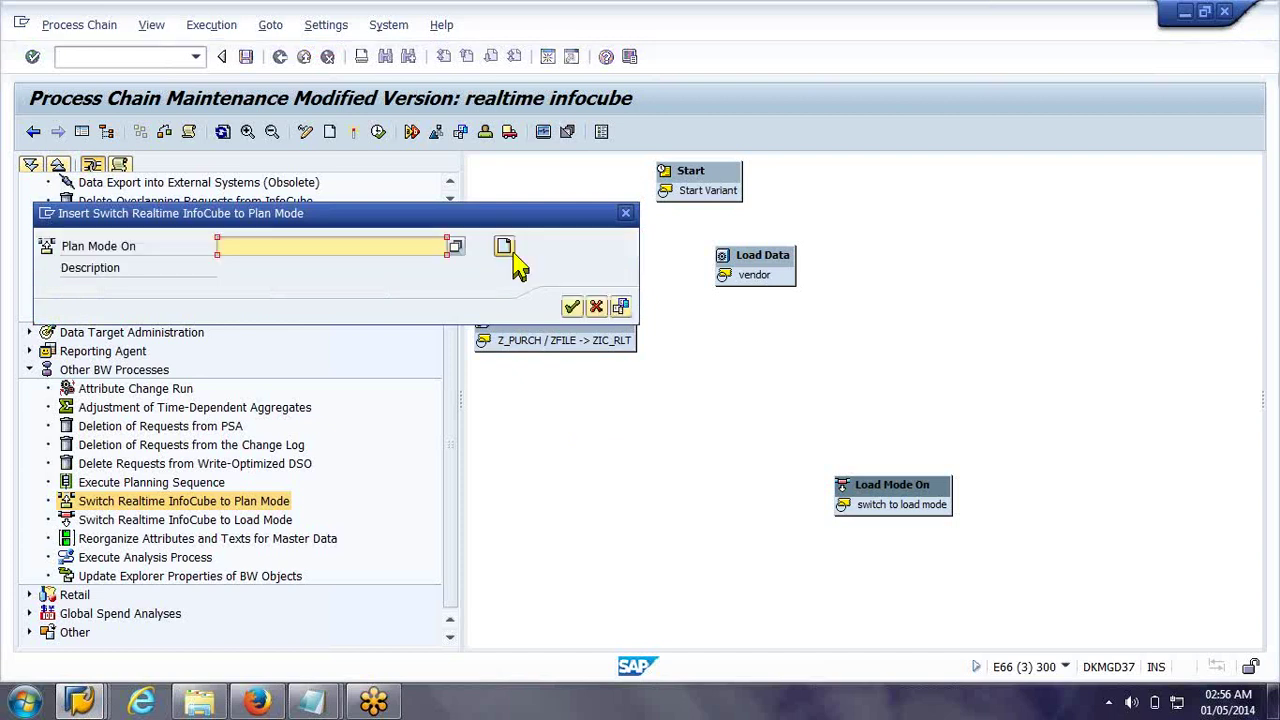
{"action": "left_click", "coordinate": [503, 246]}
{"action": "type", "text": "zplan_mode"}
{"action": "key", "text": "Tab"}
{"action": "type", "text": "Switch to plan mode"}
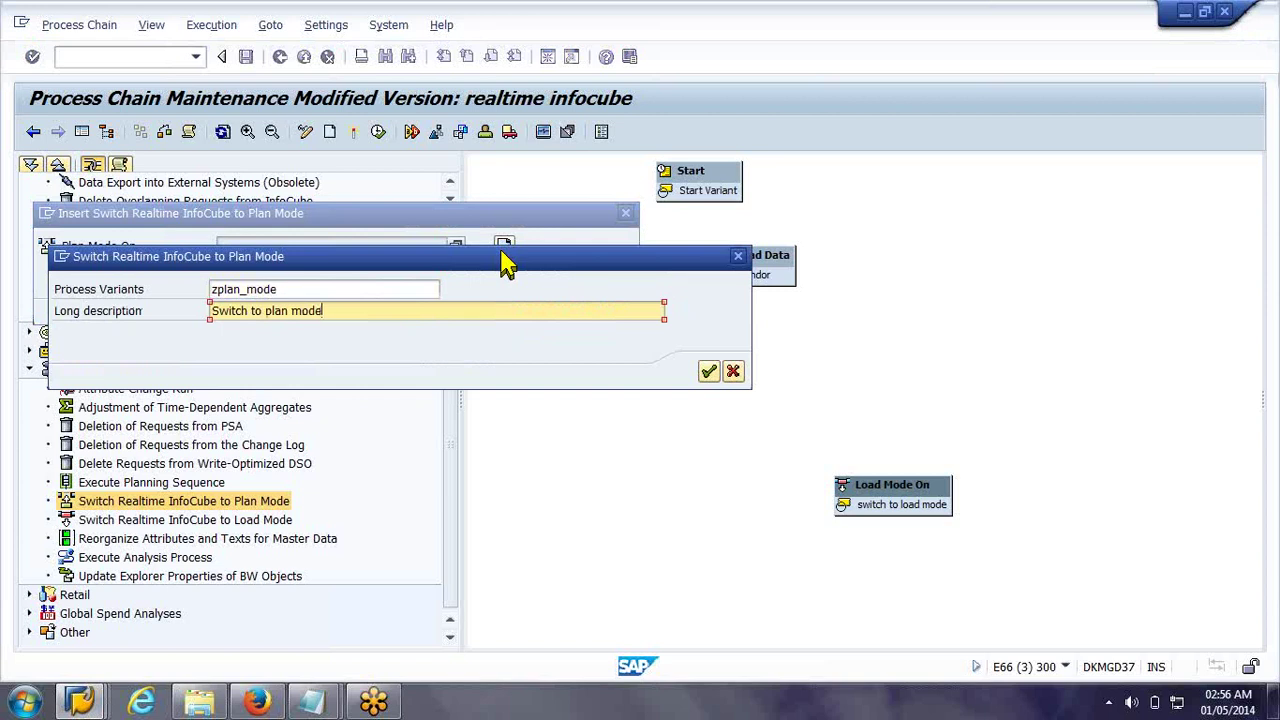
{"action": "key", "text": "Return"}
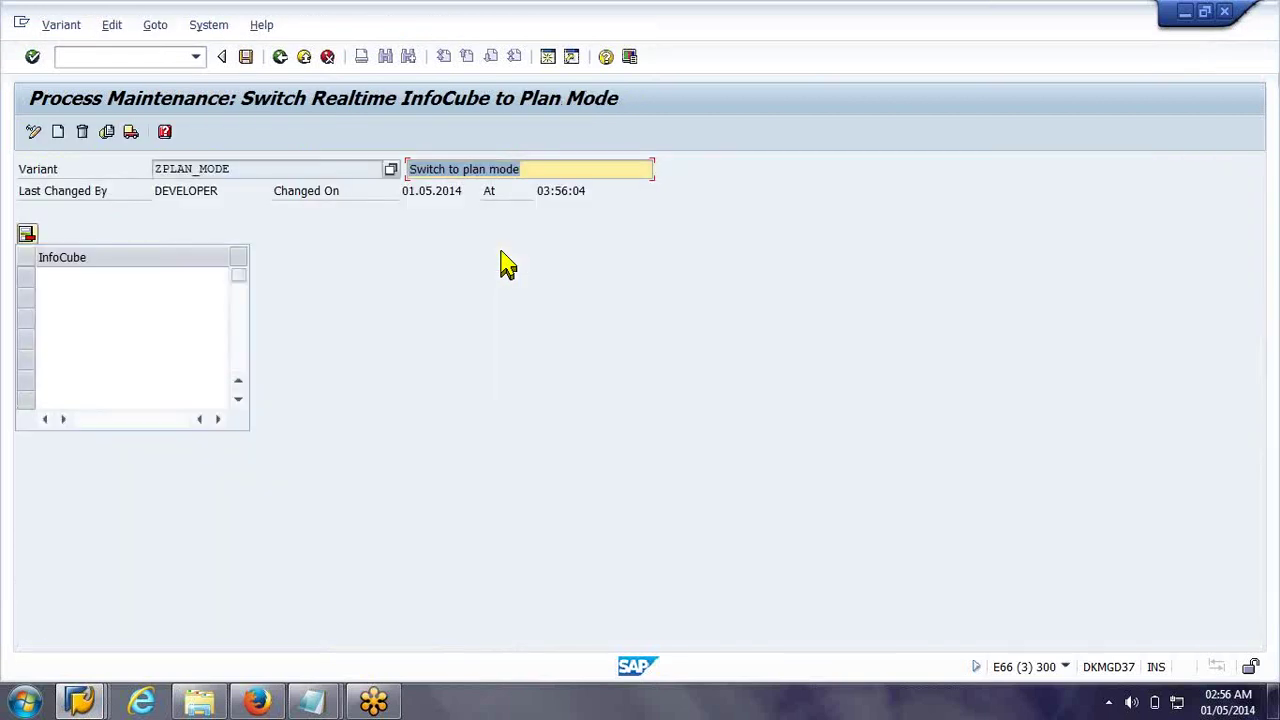
Assign InfoCube zic_rlt to the plan mode variant, save it, and insert the variant into the chain
{"action": "left_click", "coordinate": [191, 275]}
{"action": "type", "text": "zic"}
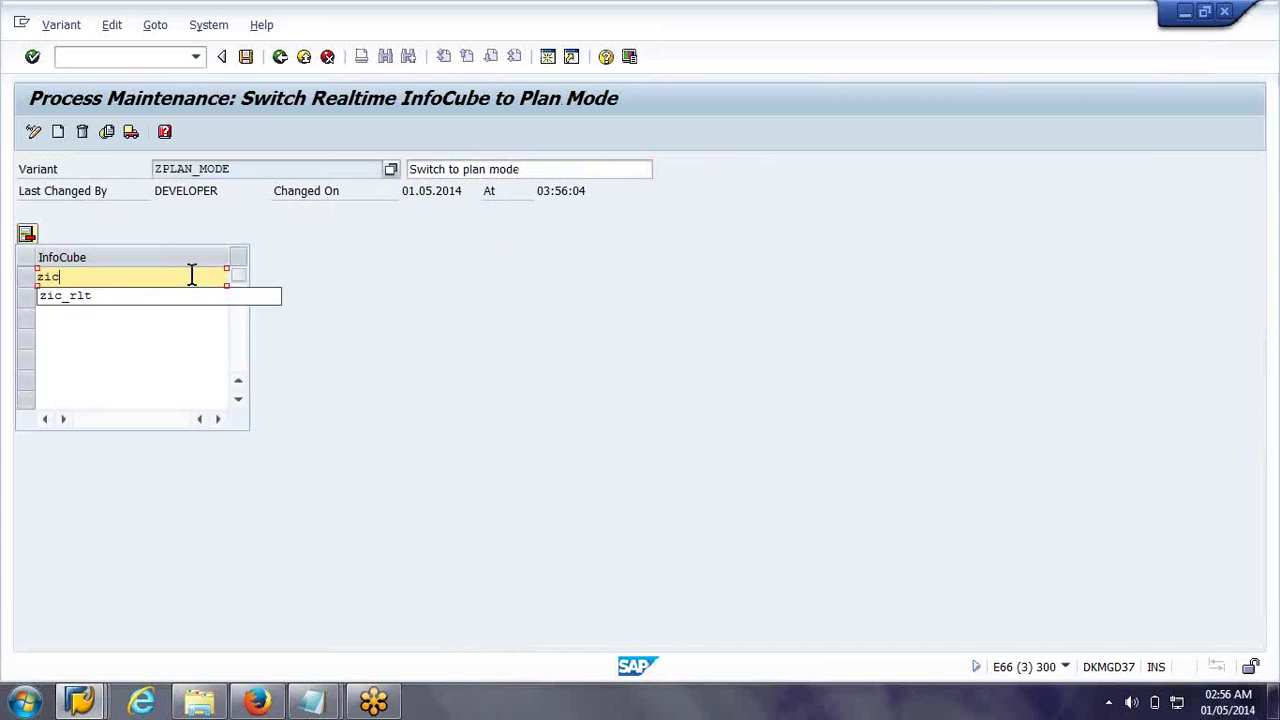
{"action": "type", "text": "_rlt"}
{"action": "key", "text": "Return"}
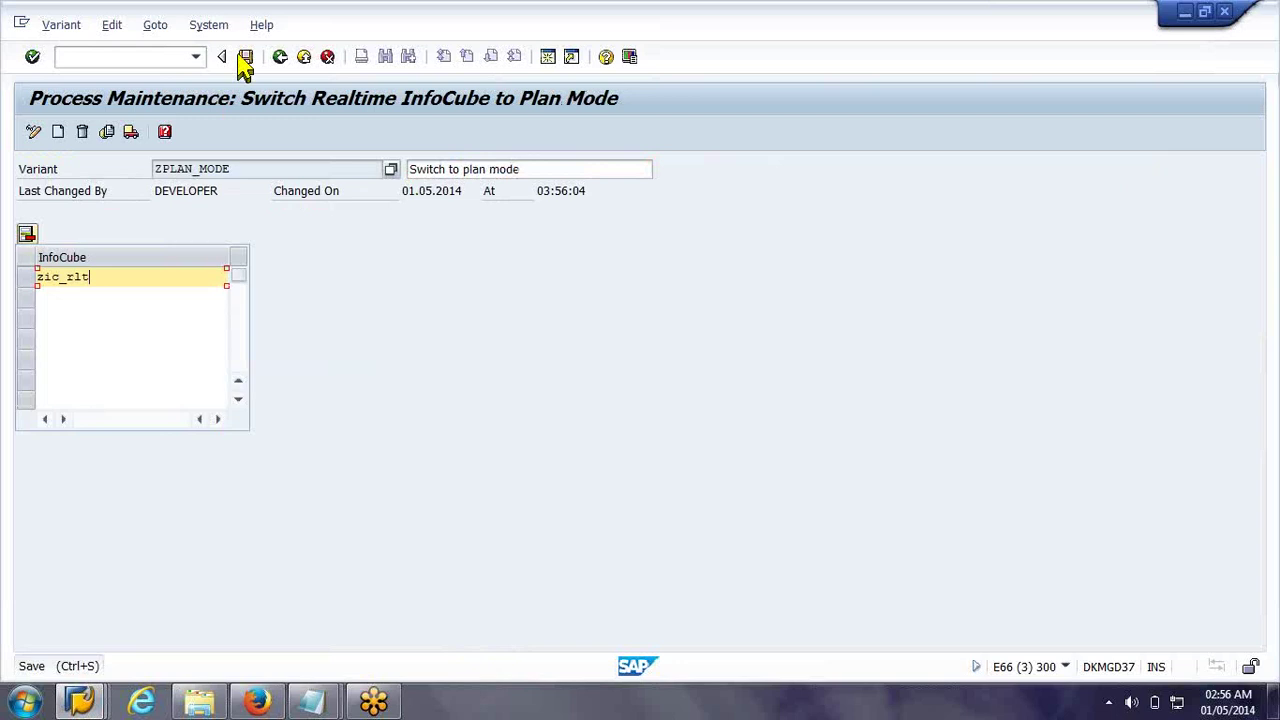
{"action": "left_click", "coordinate": [245, 60]}
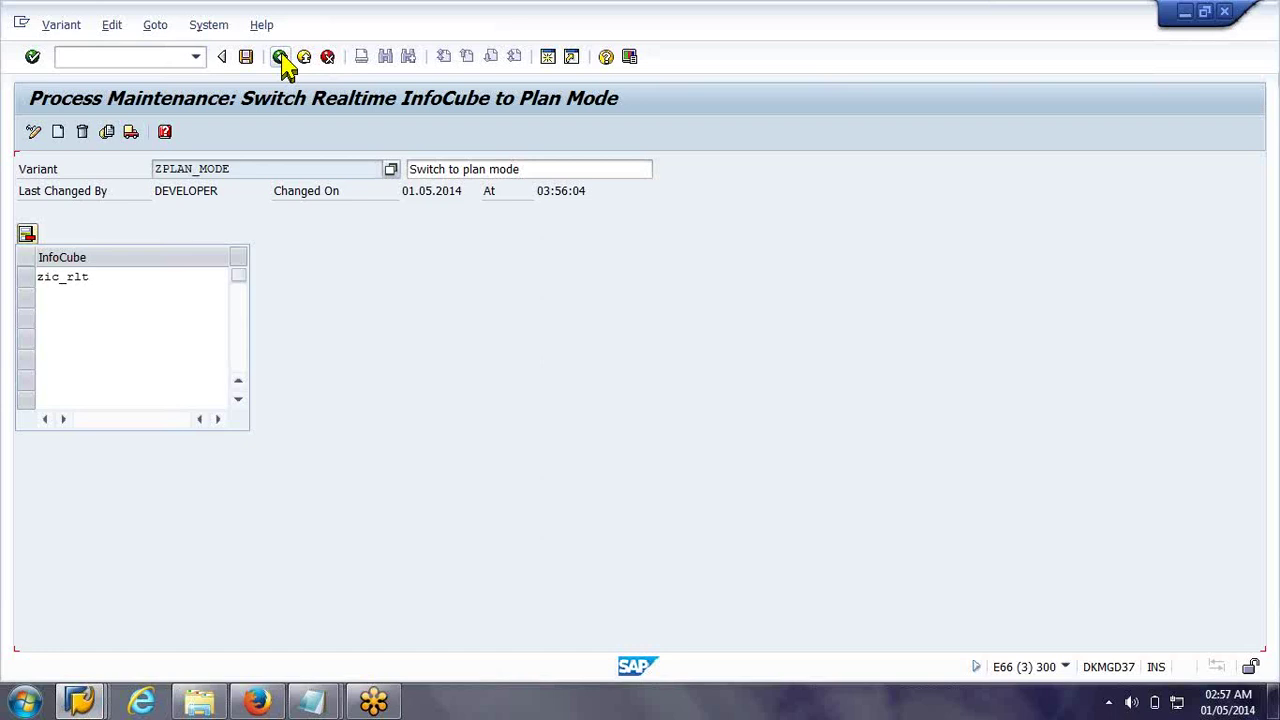
{"action": "left_click", "coordinate": [280, 56]}
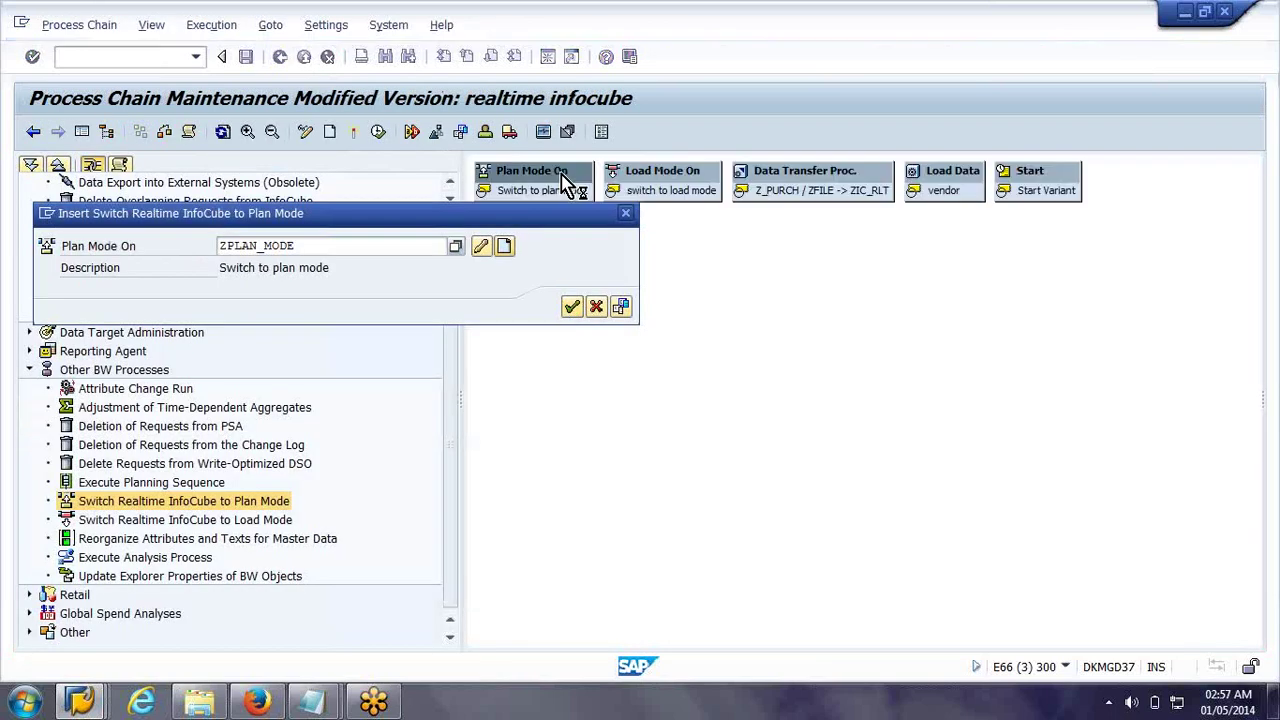
{"action": "key", "text": "Return"}
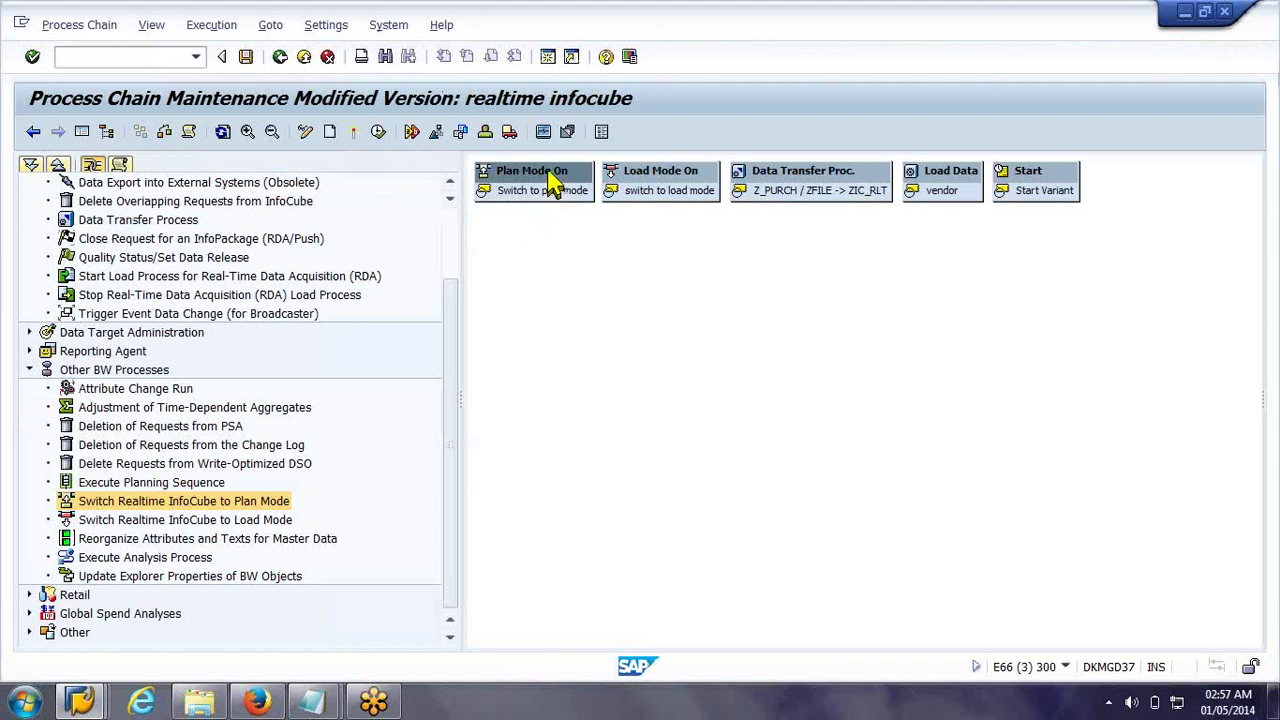
Line up the plan mode, load mode, data transfer and load data processes in a row beneath the Start process
{"action": "left_click_drag", "start_coordinate": [549, 183], "coordinate": [614, 331]}
{"action": "left_click", "coordinate": [665, 191]}
{"action": "left_click_drag", "start_coordinate": [665, 193], "coordinate": [661, 338]}
{"action": "left_click_drag", "start_coordinate": [832, 178], "coordinate": [840, 215]}
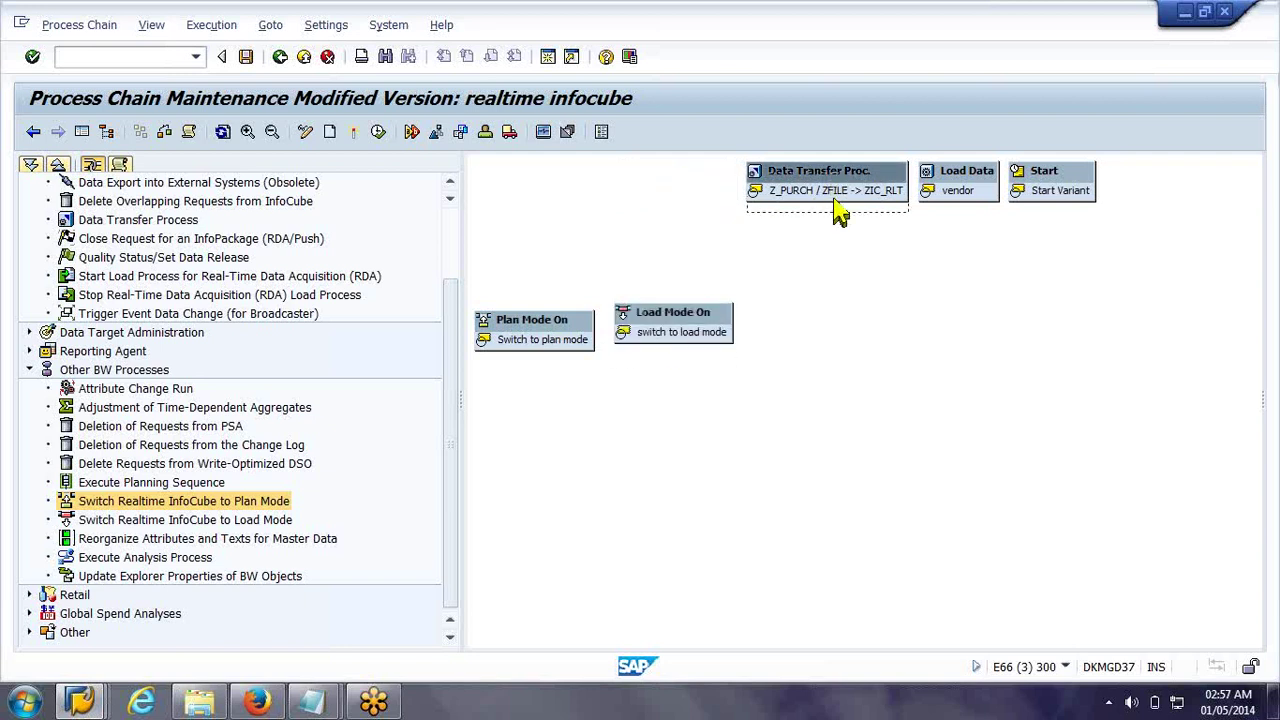
{"action": "left_click_drag", "start_coordinate": [840, 215], "coordinate": [840, 330]}
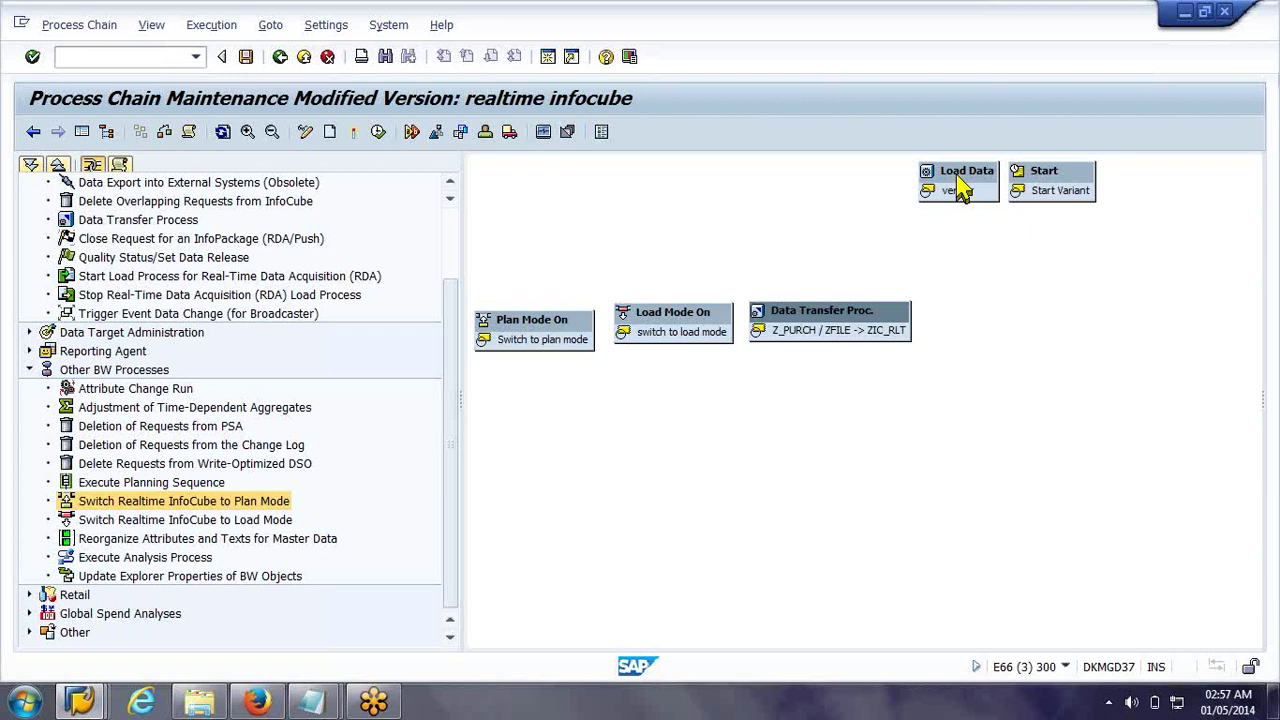
{"action": "left_click_drag", "start_coordinate": [960, 190], "coordinate": [974, 331]}
{"action": "left_click_drag", "start_coordinate": [1055, 185], "coordinate": [775, 190]}
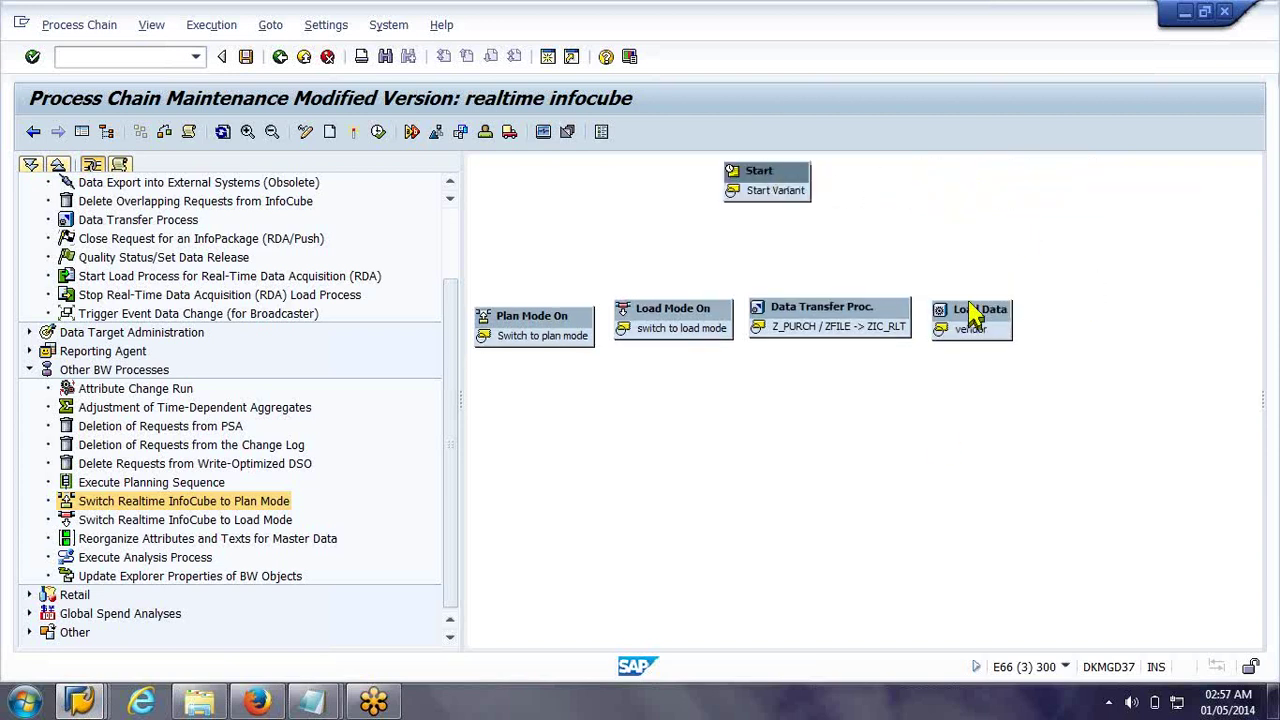
Stack the processes vertically in the order Start, Load Data, Load Mode On, Data Transfer Process, Plan Mode On
{"action": "left_click_drag", "start_coordinate": [985, 318], "coordinate": [808, 258]}
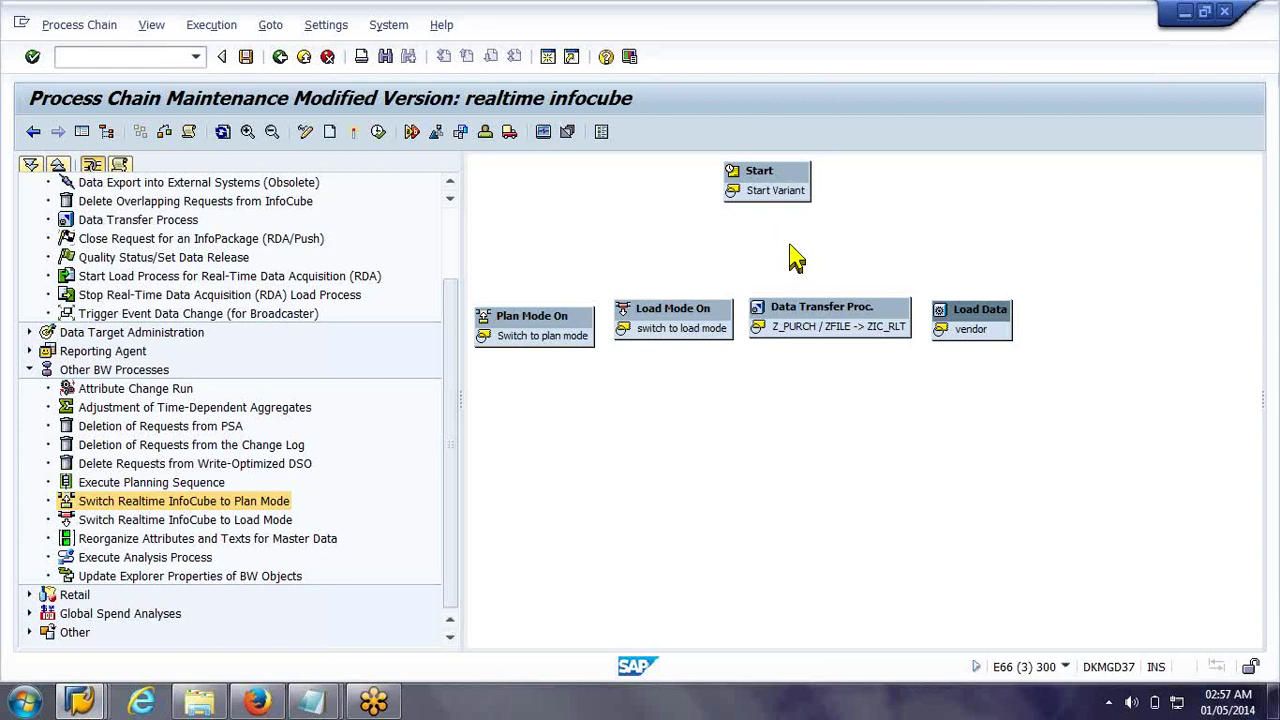
{"action": "left_click_drag", "start_coordinate": [797, 258], "coordinate": [787, 256]}
{"action": "left_click_drag", "start_coordinate": [805, 315], "coordinate": [810, 398]}
{"action": "left_click_drag", "start_coordinate": [690, 324], "coordinate": [760, 320]}
{"action": "left_click_drag", "start_coordinate": [582, 324], "coordinate": [856, 470]}
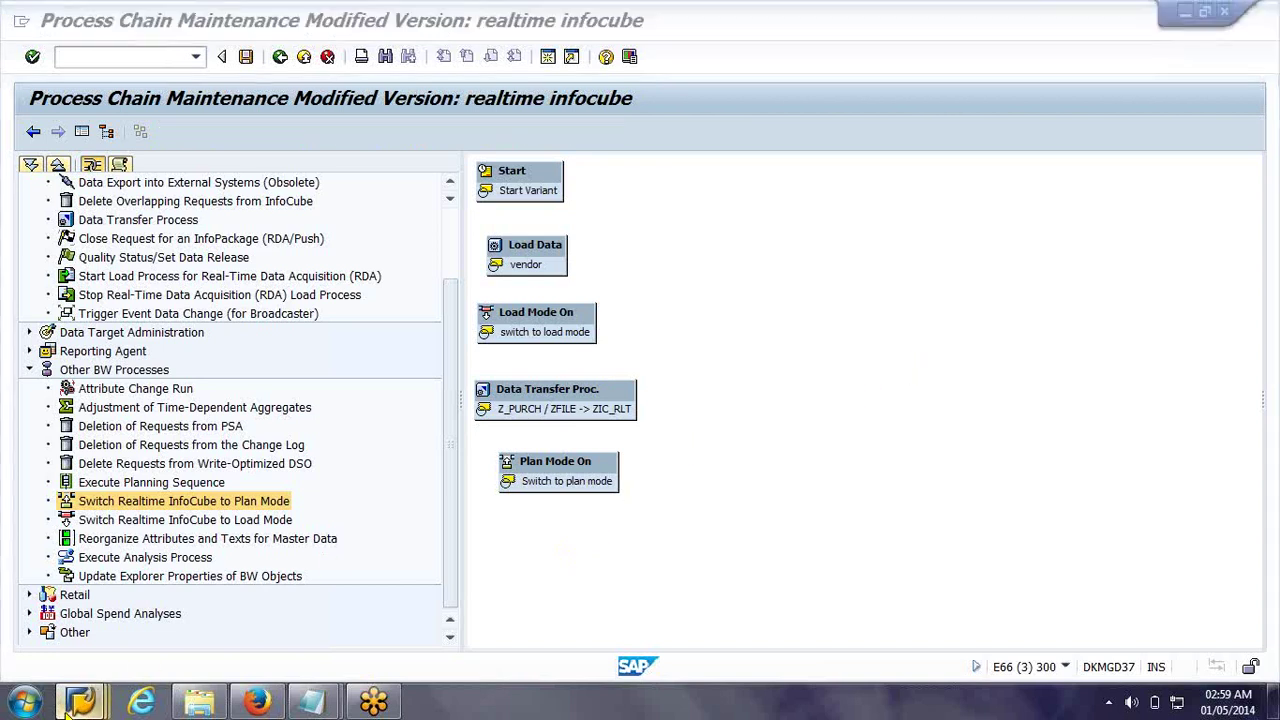
In the Data Warehousing Workbench session, examine the requests of Realtime Infocube and the monitor of its data transfer request, and return to the modeling tree
{"action": "mouse_move", "coordinate": [75, 704]}
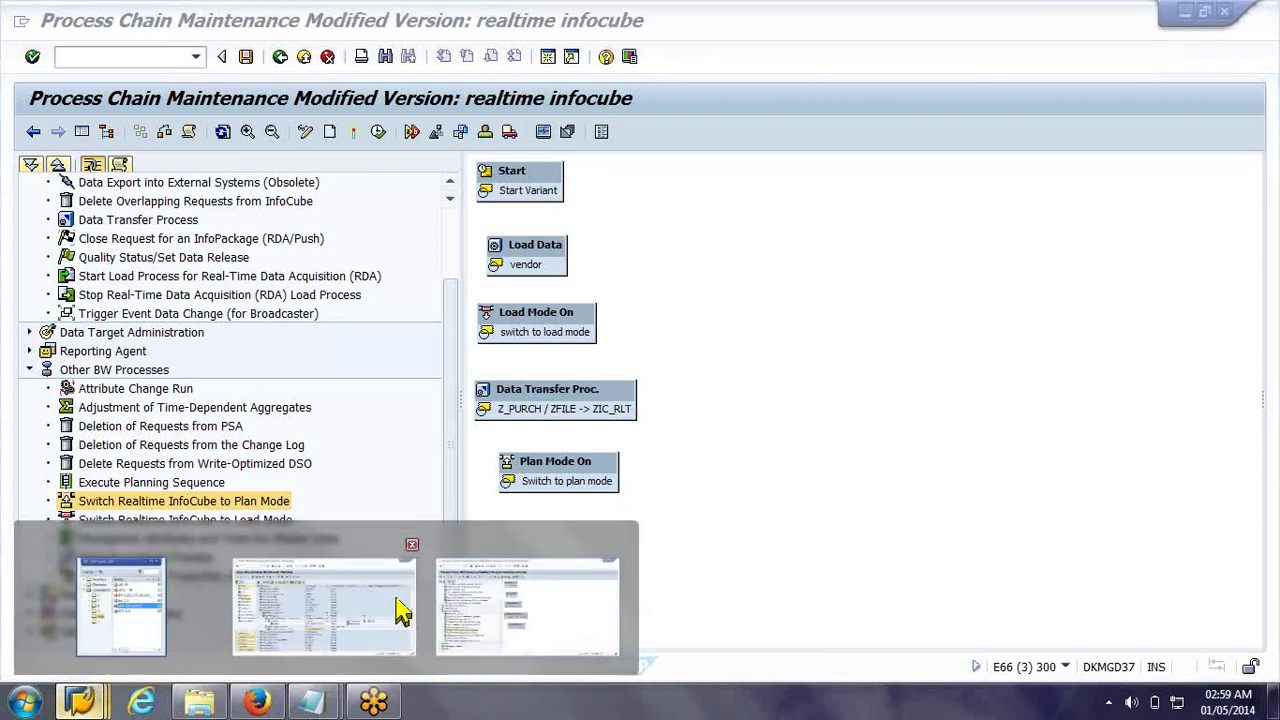
{"action": "left_click", "coordinate": [398, 610]}
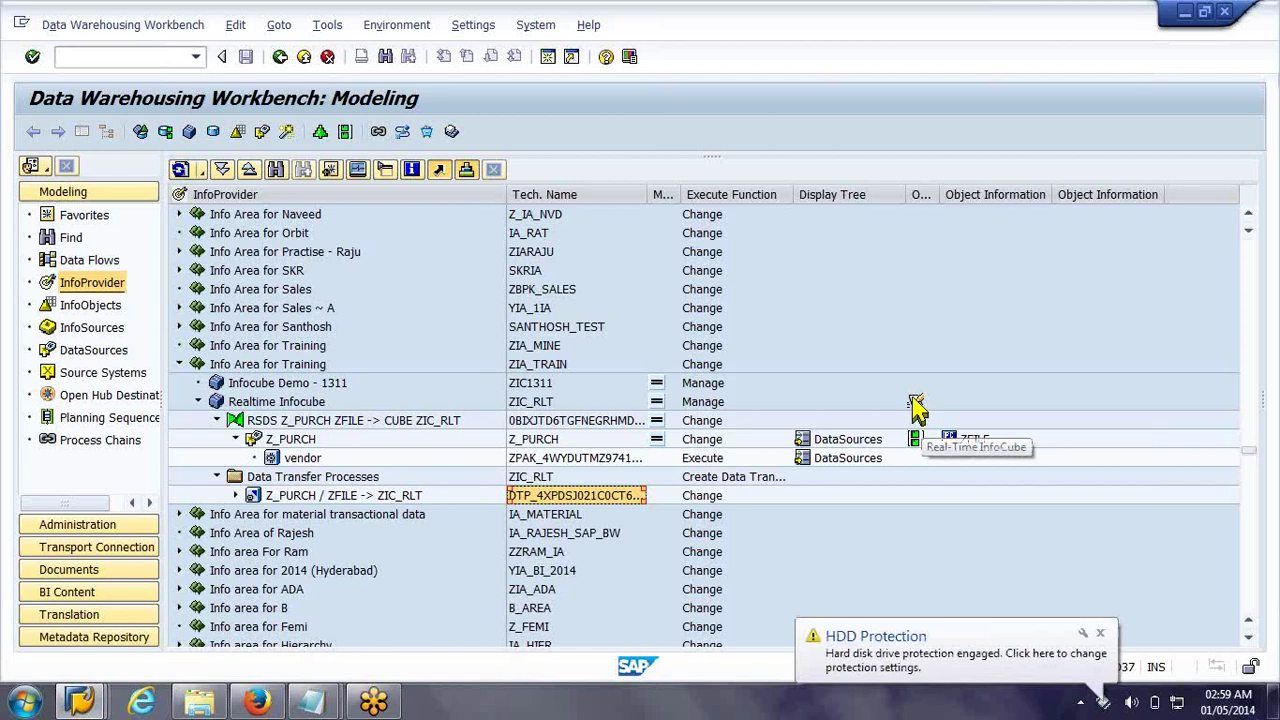
{"action": "left_click", "coordinate": [696, 410]}
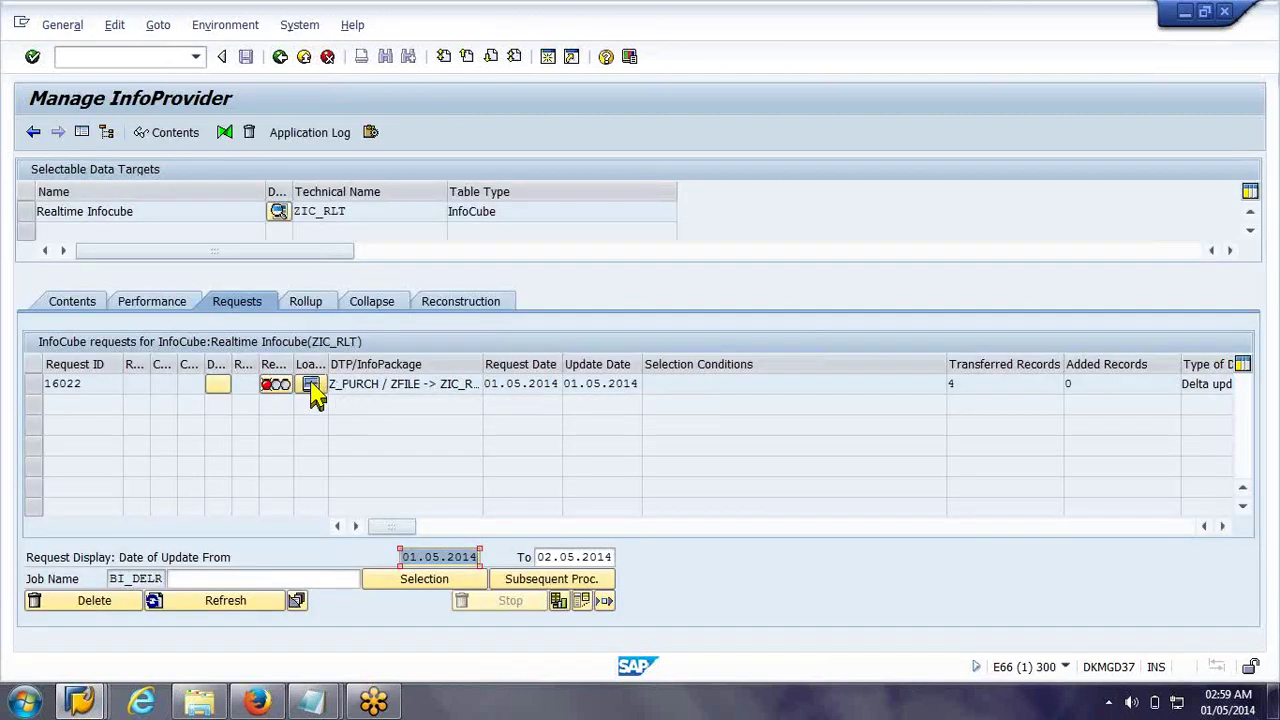
{"action": "left_click", "coordinate": [313, 391]}
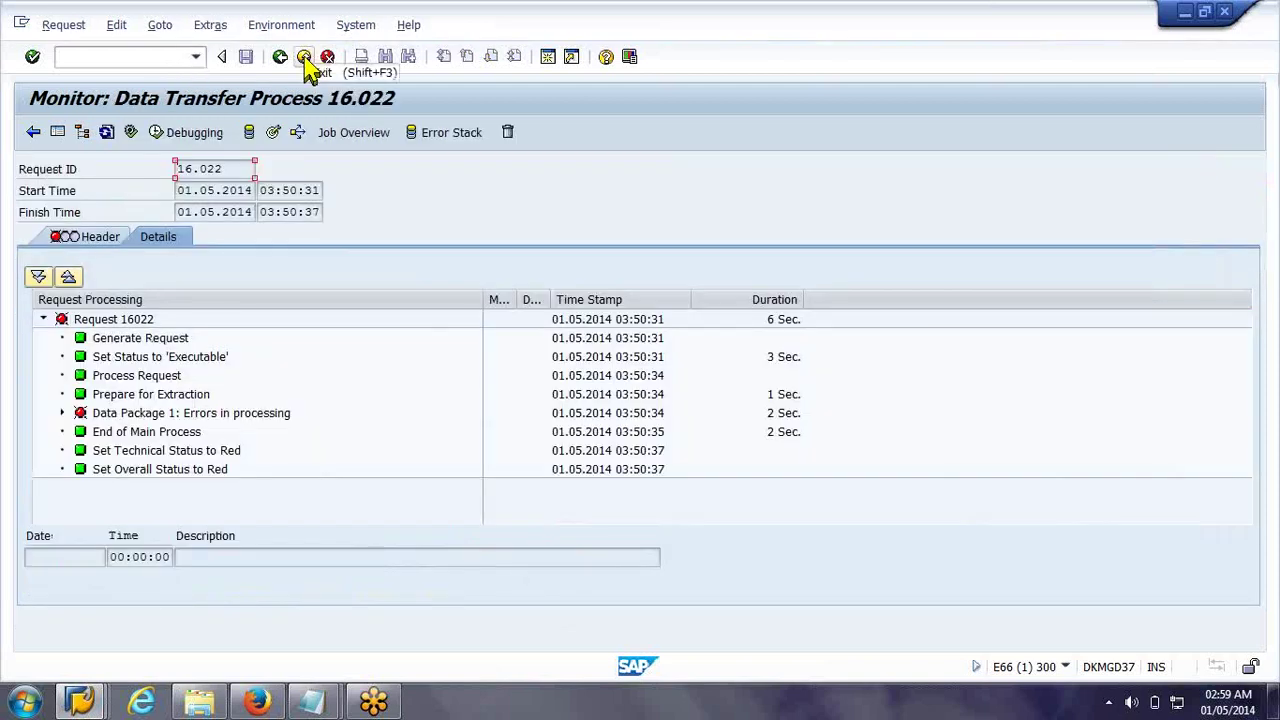
{"action": "left_click", "coordinate": [307, 60]}
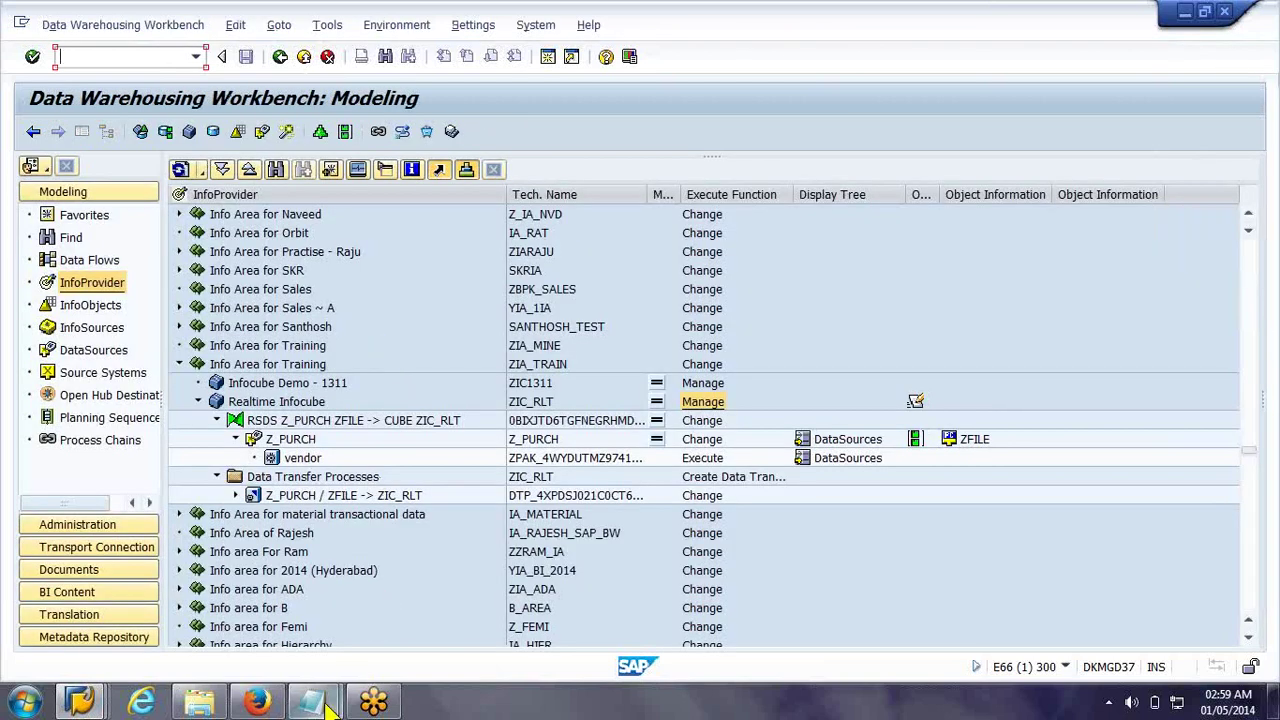
Switch to the Notepad notes and complete the line under Realtime infocube as "request qithout infopackage -- u cannot monitor that load within BW"
{"action": "left_click", "coordinate": [328, 706]}
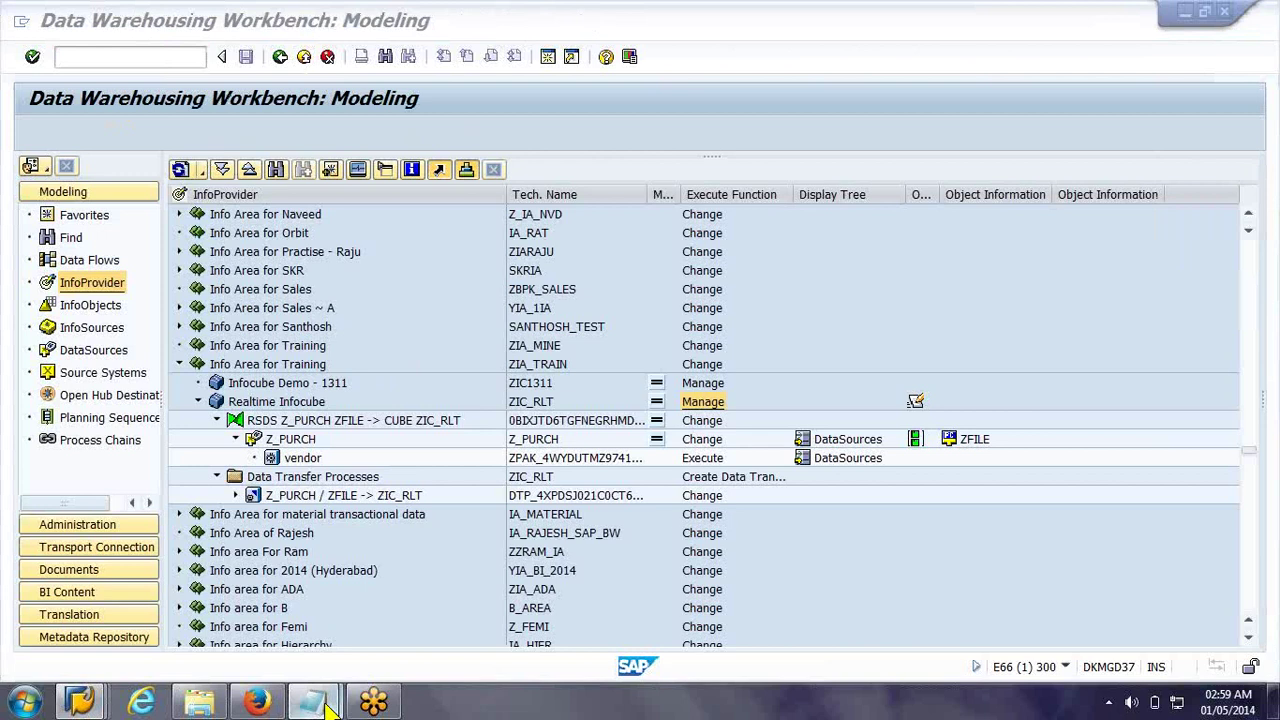
{"action": "left_click", "coordinate": [400, 655]}
{"action": "type", "text": "t qithout"}
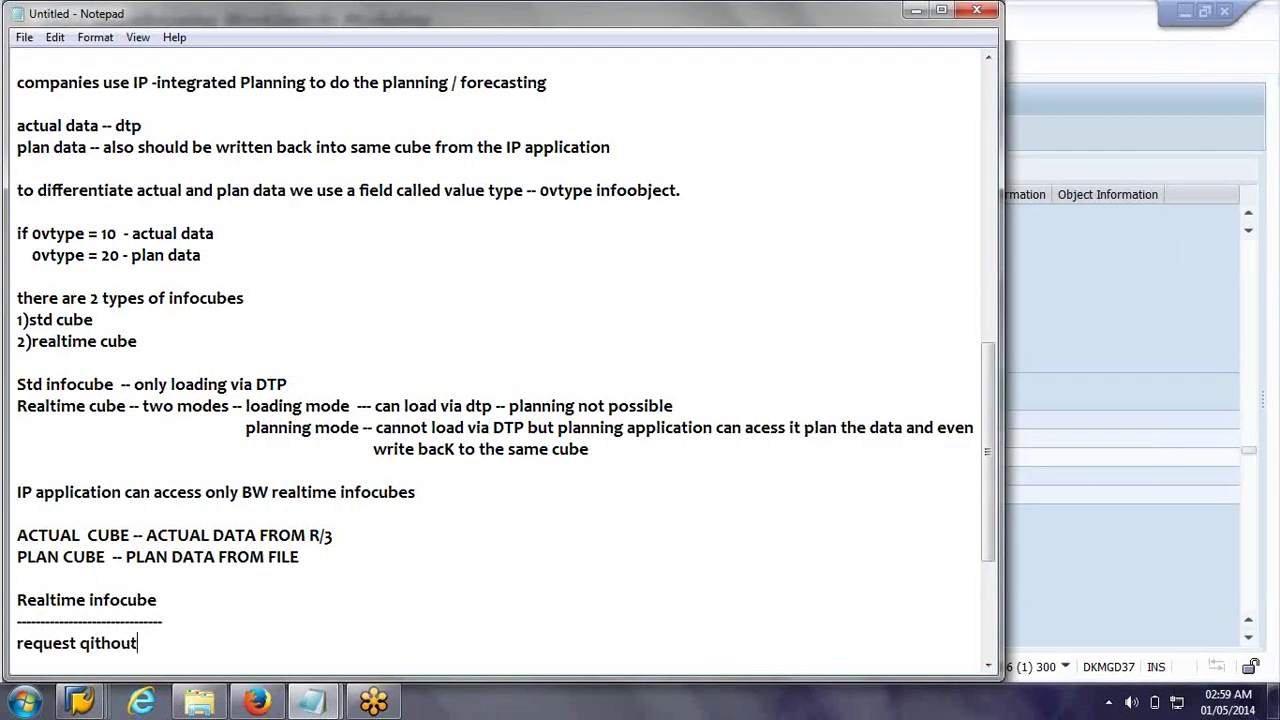
{"action": "type", "text": " infopackage --"}
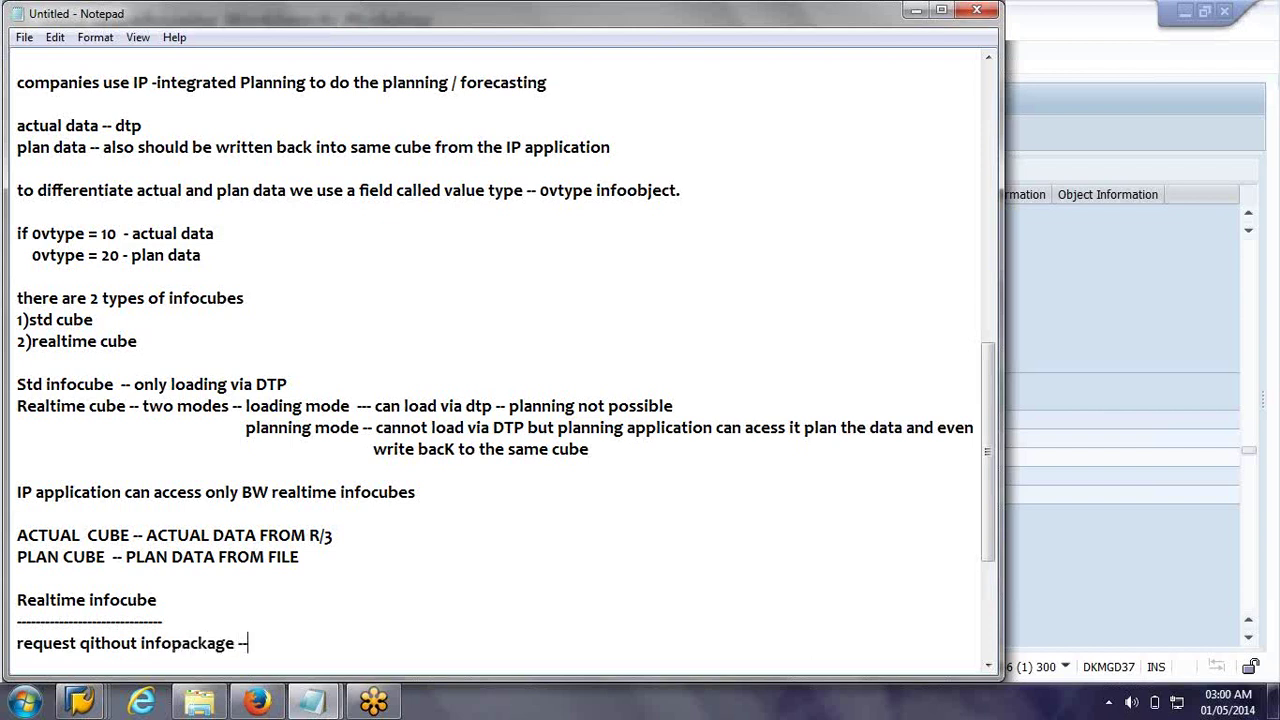
{"action": "type", "text": " u cannot monitor"}
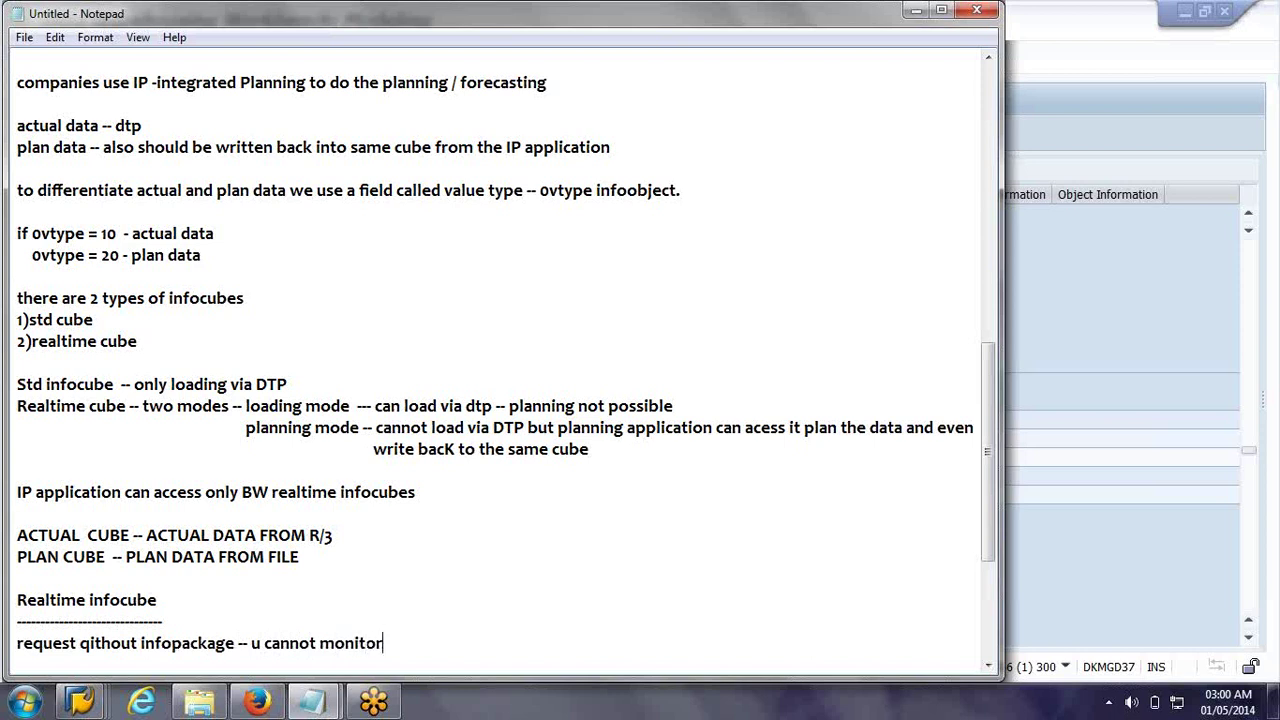
{"action": "type", "text": " that load with"}
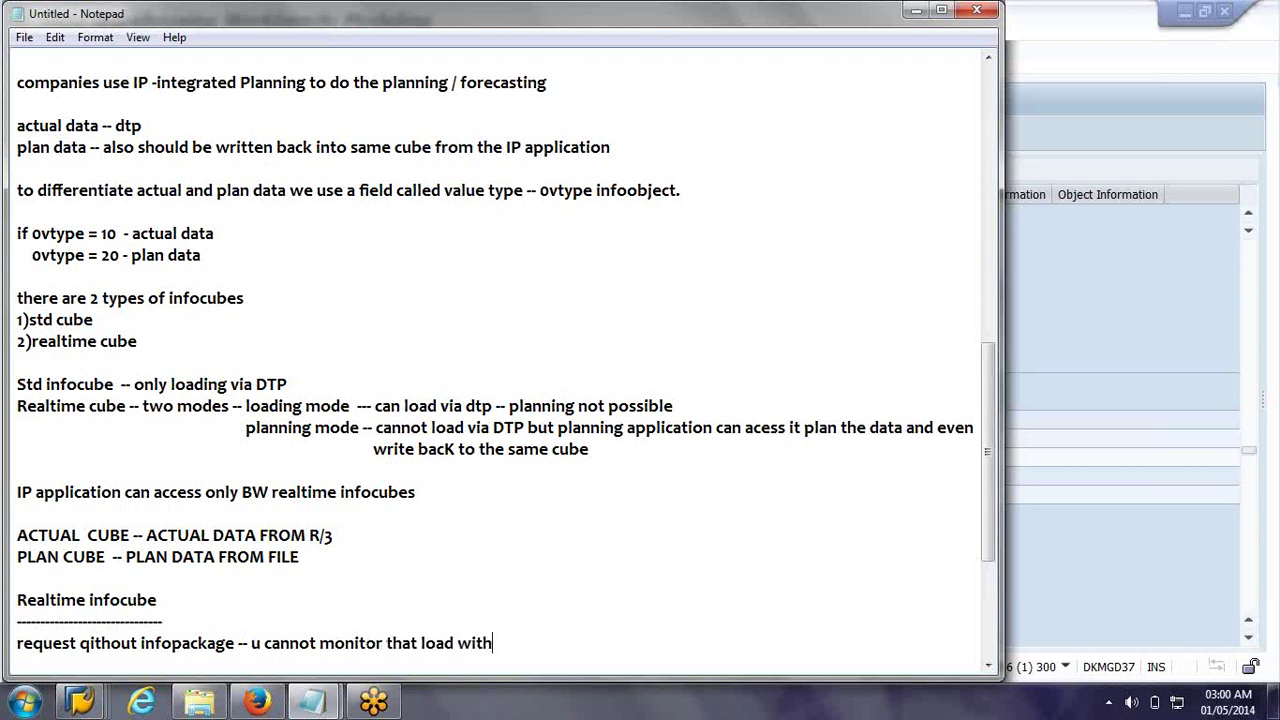
{"action": "type", "text": "in BW"}
Correct the misspelled word "qithout" to "without" in the new note line
{"action": "left_click", "coordinate": [84, 640]}
{"action": "key", "text": "Delete"}
{"action": "type", "text": "w"}
{"action": "left_click", "coordinate": [84, 643]}
{"action": "key", "text": "Delete"}
{"action": "type", "text": "w"}
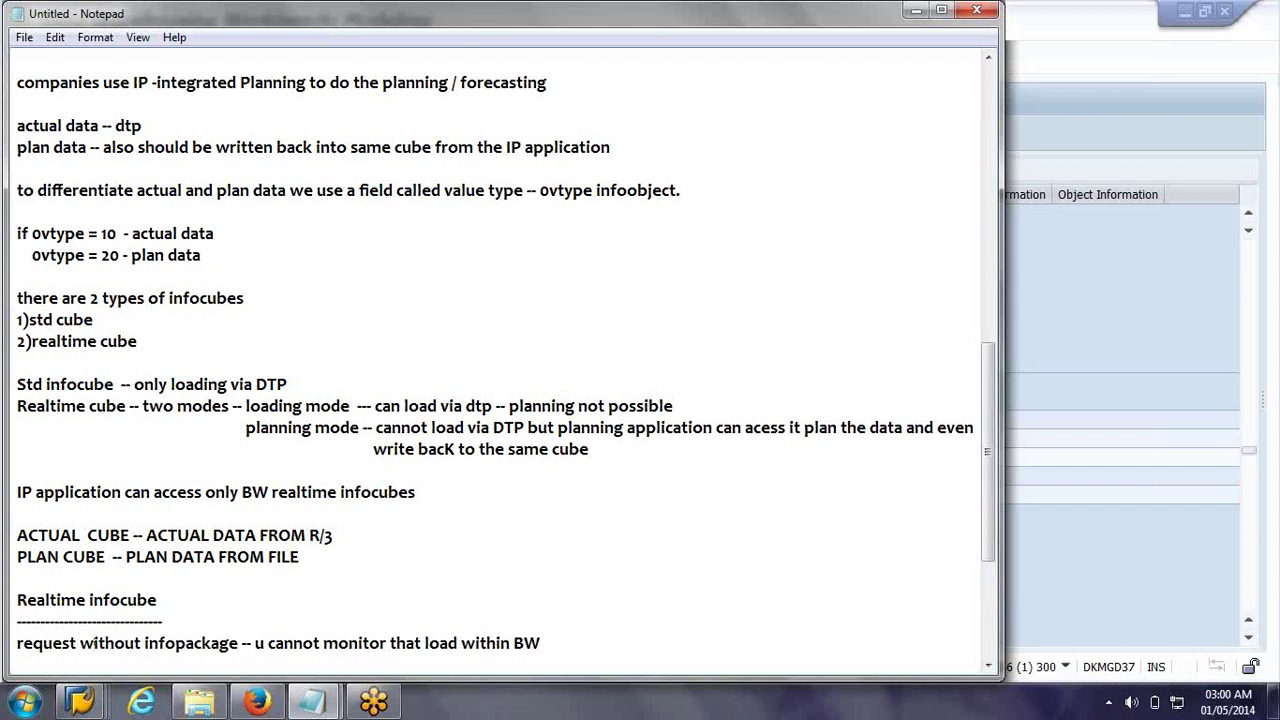
{"action": "left_click", "coordinate": [18, 643]}
{"action": "left_click_drag", "start_coordinate": [37, 625], "coordinate": [92, 622]}
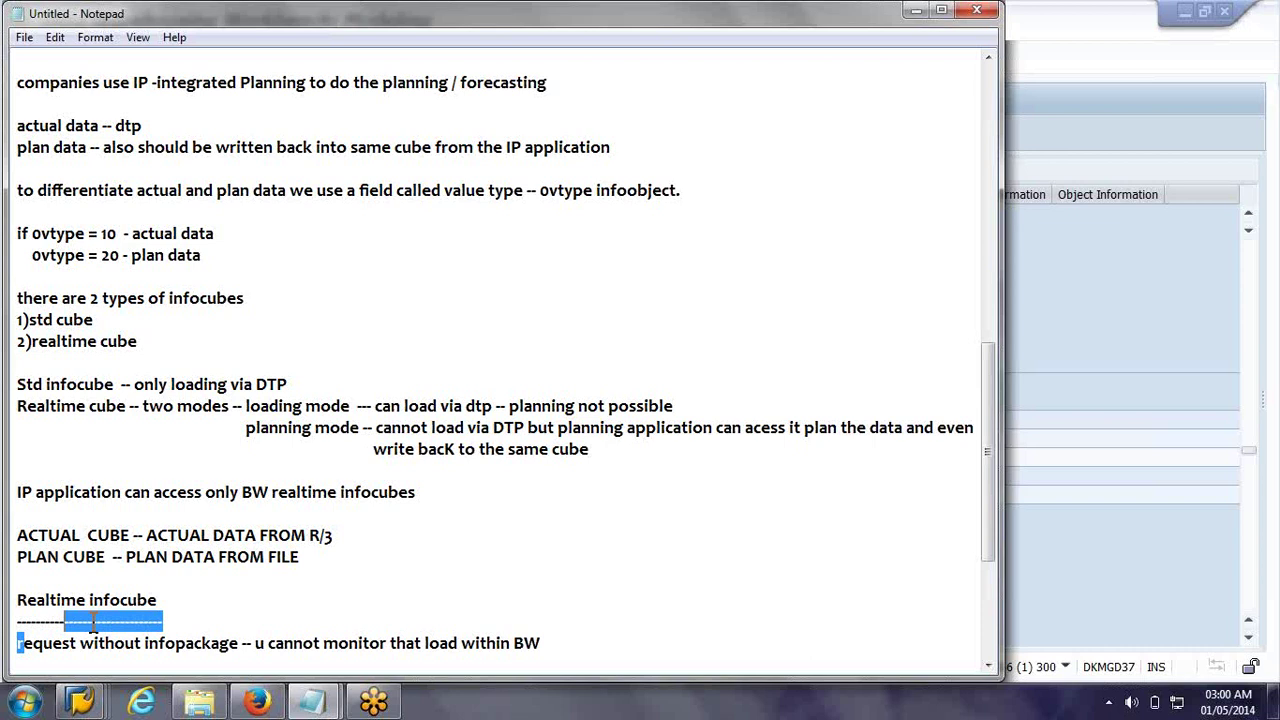
{"action": "left_click_drag", "start_coordinate": [22, 643], "coordinate": [230, 648]}
{"action": "left_click", "coordinate": [243, 643]}
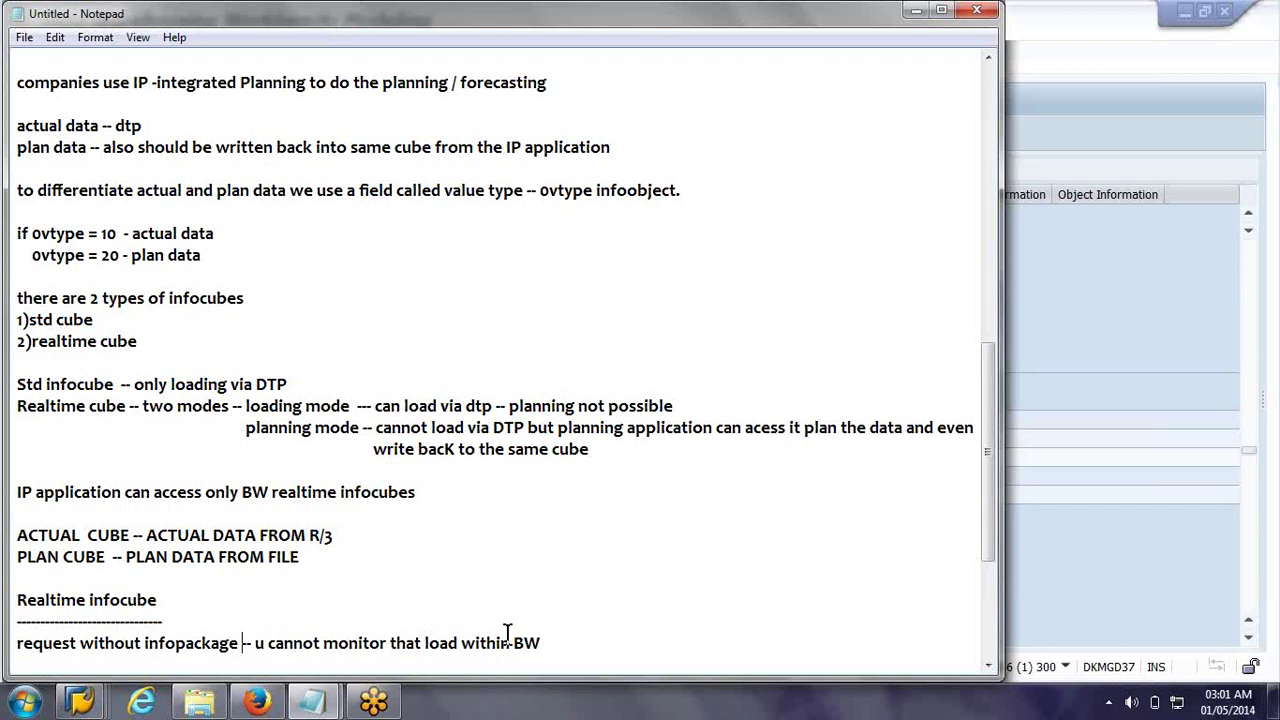
Add the note line "50000 - 1 req after that another request id will generated by sys" under the infopackage note, followed by a new line
{"action": "left_click", "coordinate": [594, 645]}
{"action": "key", "text": "Return"}
{"action": "type", "text": "50000"}
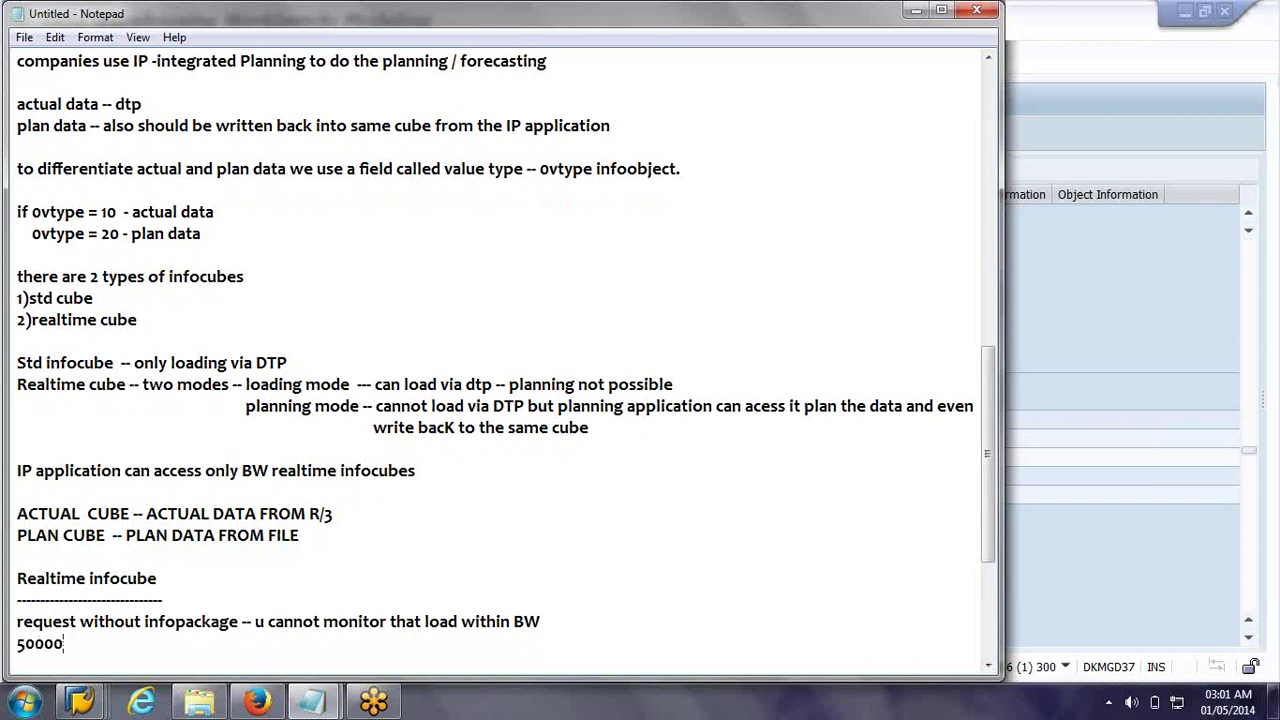
{"action": "type", "text": " - 1 req after that ano"}
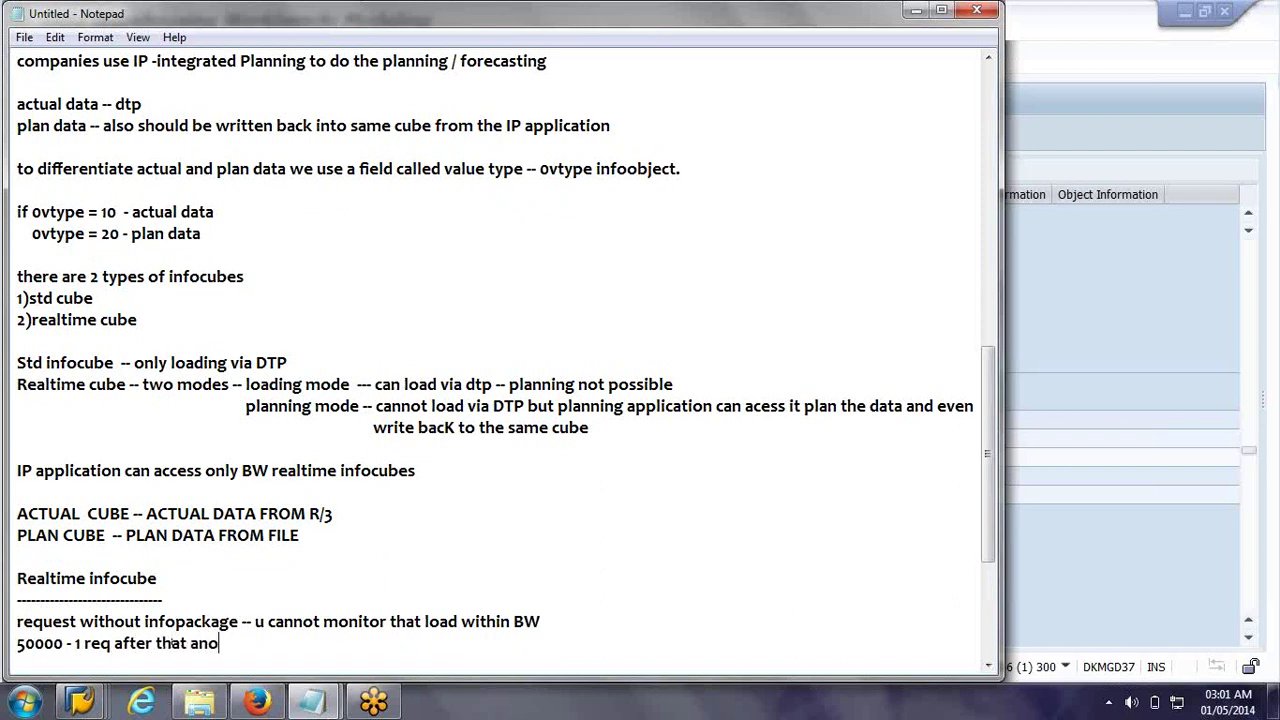
{"action": "type", "text": "ther request id "}
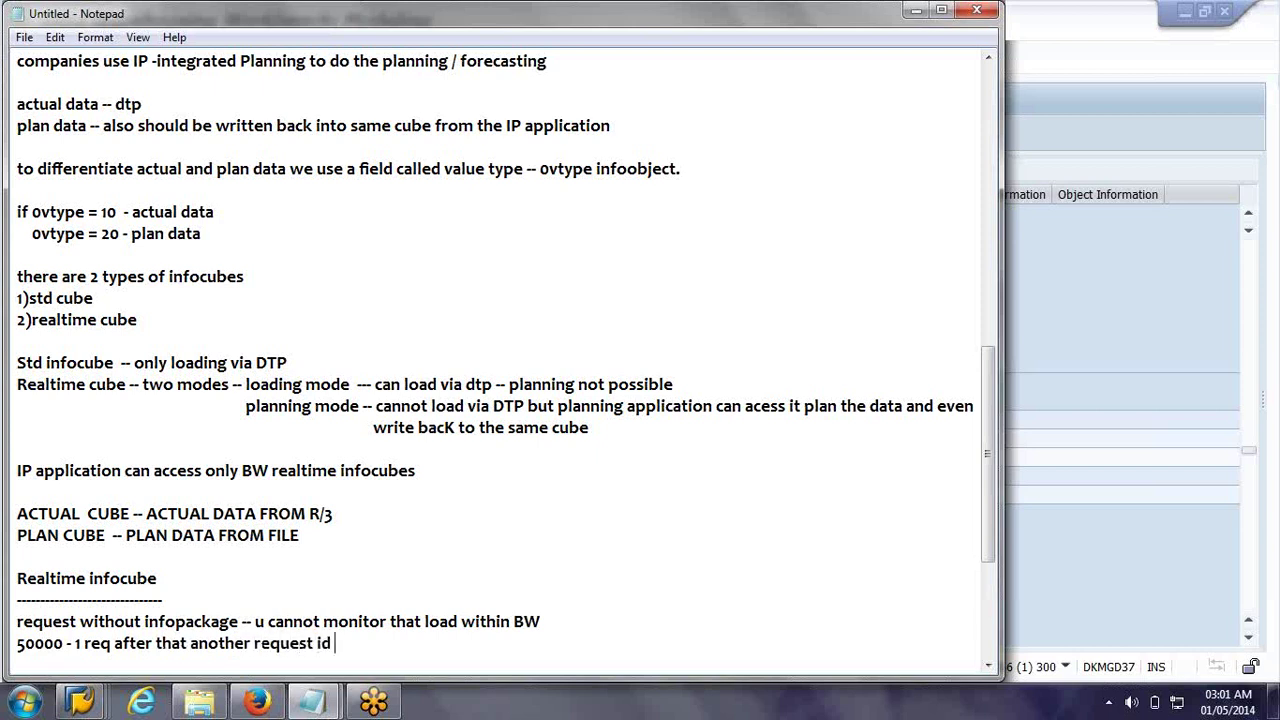
{"action": "type", "text": "will generated bysys"}
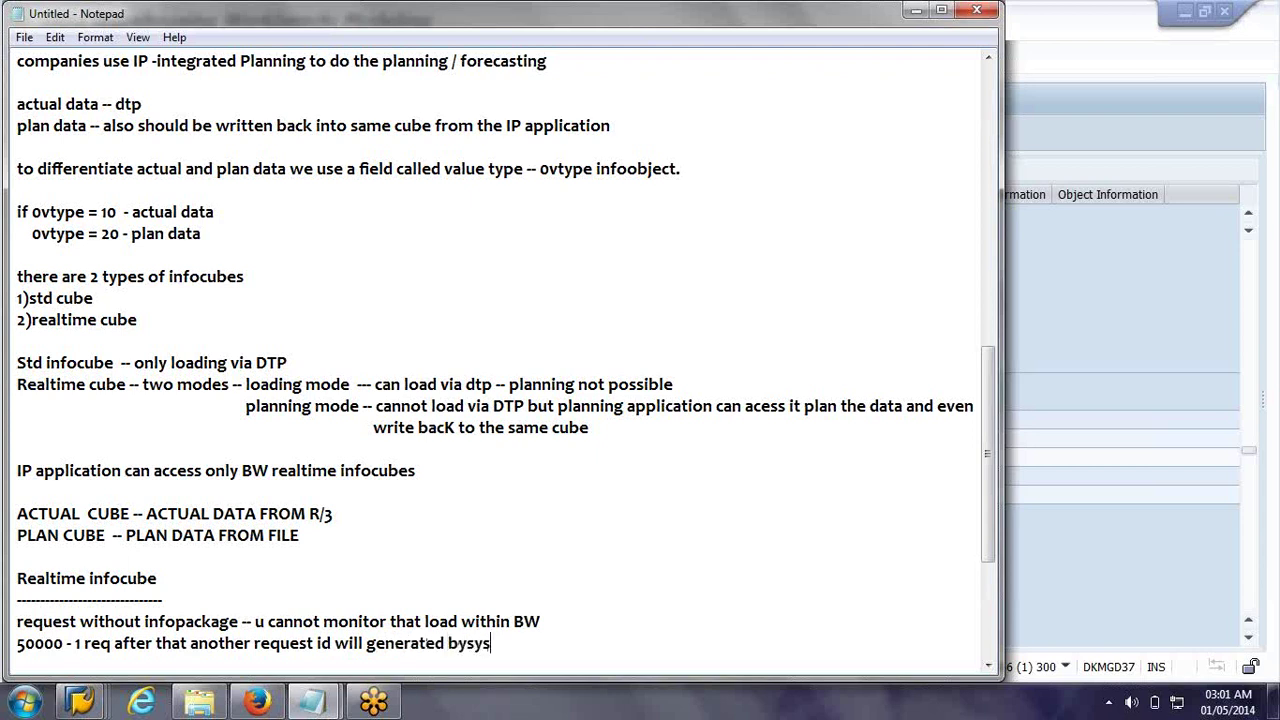
{"action": "left_click", "coordinate": [466, 643]}
{"action": "key", "text": "Return"}
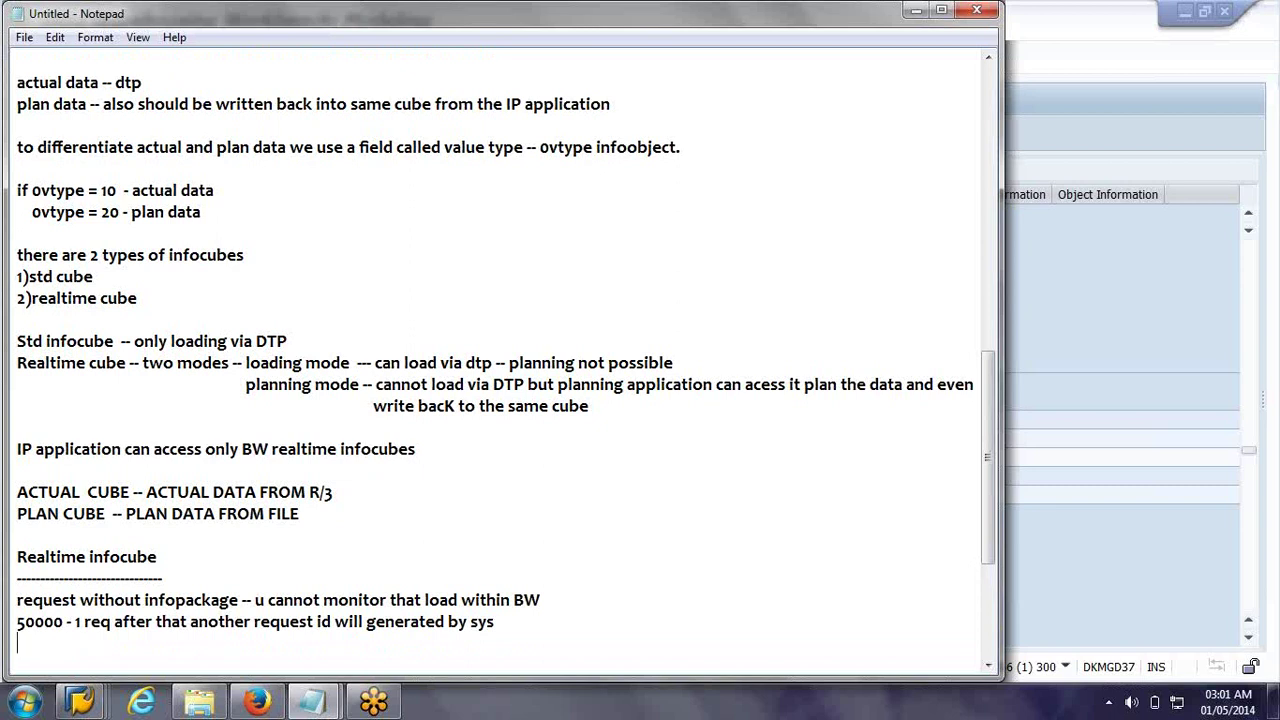
Review the notes from the last line back up to the opening lines on real and virtual infoproviders
{"action": "key", "text": "shift+Up"}
{"action": "key", "text": "shift+Up"}
{"action": "key", "text": "shift+Up"}
{"action": "key", "text": "shift+Up"}
{"action": "key", "text": "shift+Up"}
{"action": "key", "text": "shift+Up"}
{"action": "key", "text": "shift+Up"}
{"action": "key", "text": "shift+Up"}
{"action": "key", "text": "shift+Up"}
{"action": "key", "text": "shift+Up"}
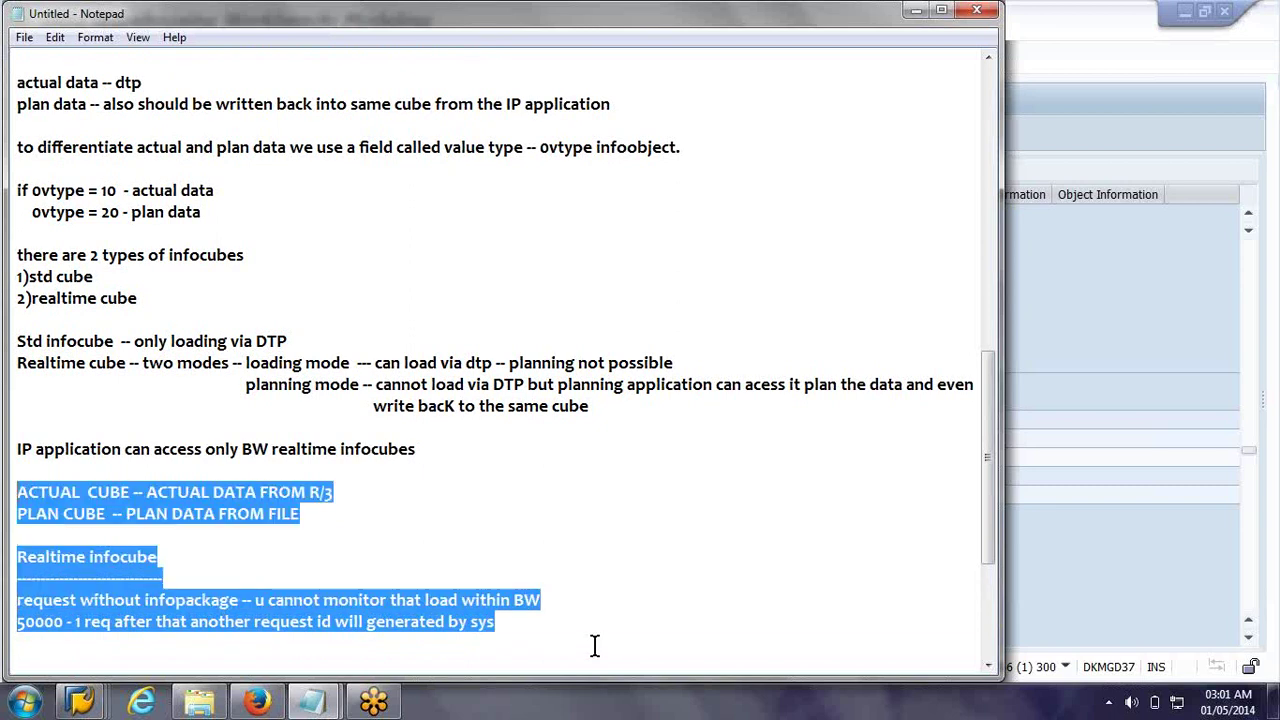
{"action": "key", "text": "shift+Up"}
{"action": "key", "text": "shift+Up"}
{"action": "key", "text": "shift+Up"}
{"action": "key", "text": "shift+Up"}
{"action": "key", "text": "shift+Up"}
{"action": "key", "text": "shift+Up"}
{"action": "key", "text": "shift+Up"}
{"action": "key", "text": "shift+Up"}
{"action": "key", "text": "shift+Up"}
{"action": "key", "text": "shift+Up"}
{"action": "key", "text": "shift+Up"}
{"action": "key", "text": "shift+Up"}
{"action": "key", "text": "shift+Up"}
{"action": "key", "text": "shift+Up"}
{"action": "key", "text": "shift+Up"}
{"action": "key", "text": "shift+Up"}
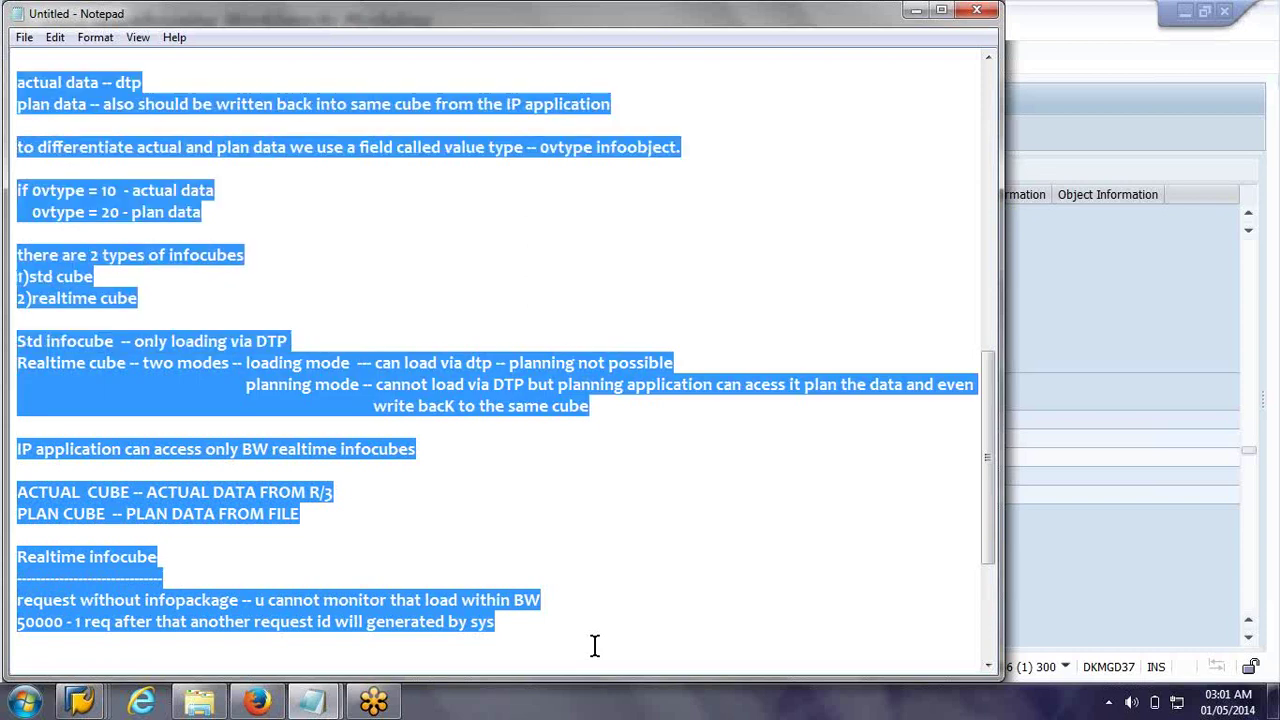
{"action": "key", "text": "shift+Up"}
{"action": "key", "text": "shift+Up"}
{"action": "key", "text": "shift+Up"}
{"action": "key", "text": "shift+Up"}
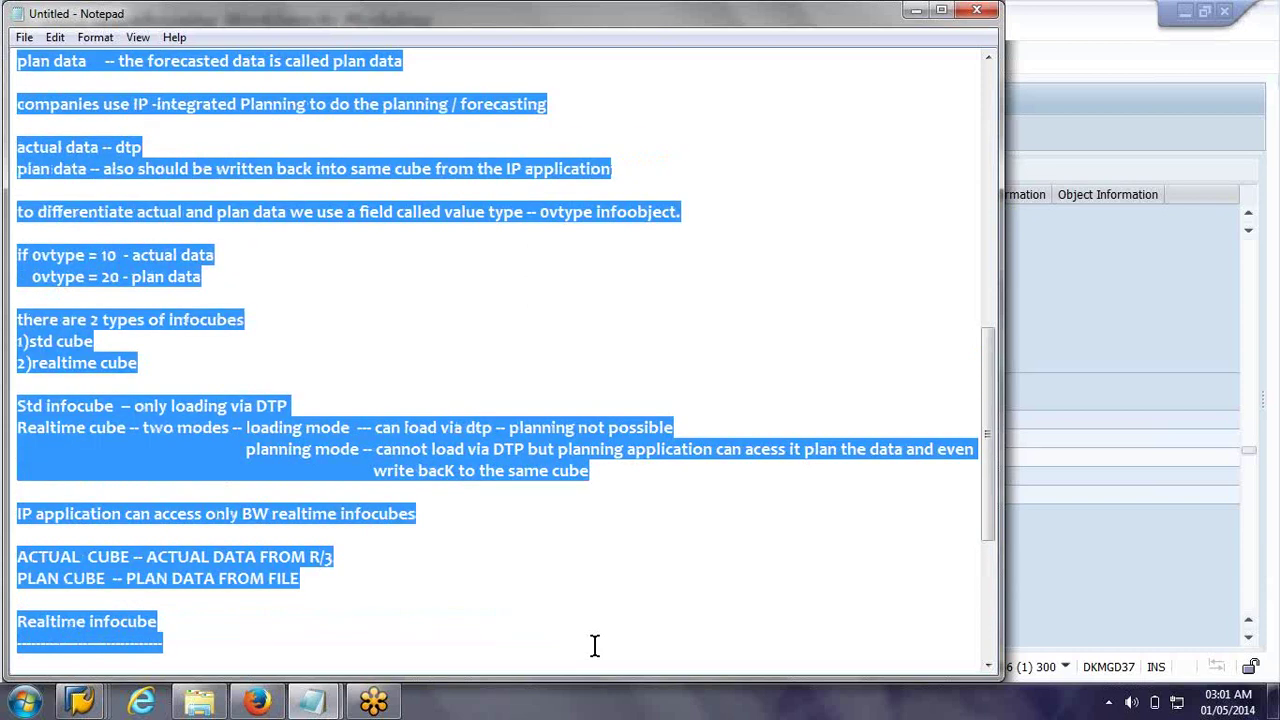
{"action": "key", "text": "shift+Up"}
{"action": "key", "text": "shift+Up"}
{"action": "key", "text": "shift+Up"}
{"action": "key", "text": "shift+Up"}
{"action": "key", "text": "shift+Up"}
{"action": "key", "text": "shift+Up"}
{"action": "key", "text": "shift+Up"}
{"action": "key", "text": "shift+Up"}
{"action": "key", "text": "shift+Up"}
{"action": "key", "text": "shift+Up"}
{"action": "key", "text": "shift+Up"}
{"action": "key", "text": "shift+Up"}
{"action": "key", "text": "shift+Up"}
{"action": "key", "text": "shift+Up"}
{"action": "key", "text": "shift+Up"}
{"action": "key", "text": "shift+Up"}
{"action": "key", "text": "shift+Up"}
{"action": "key", "text": "shift+Up"}
{"action": "key", "text": "shift+Up"}
{"action": "key", "text": "shift+Up"}
{"action": "key", "text": "Up"}
{"action": "key", "text": "Up"}
{"action": "key", "text": "Up"}
{"action": "key", "text": "Up"}
{"action": "key", "text": "Up"}
{"action": "key", "text": "Up"}
{"action": "key", "text": "Up"}
{"action": "key", "text": "Up"}
{"action": "key", "text": "Up"}
{"action": "key", "text": "Up"}
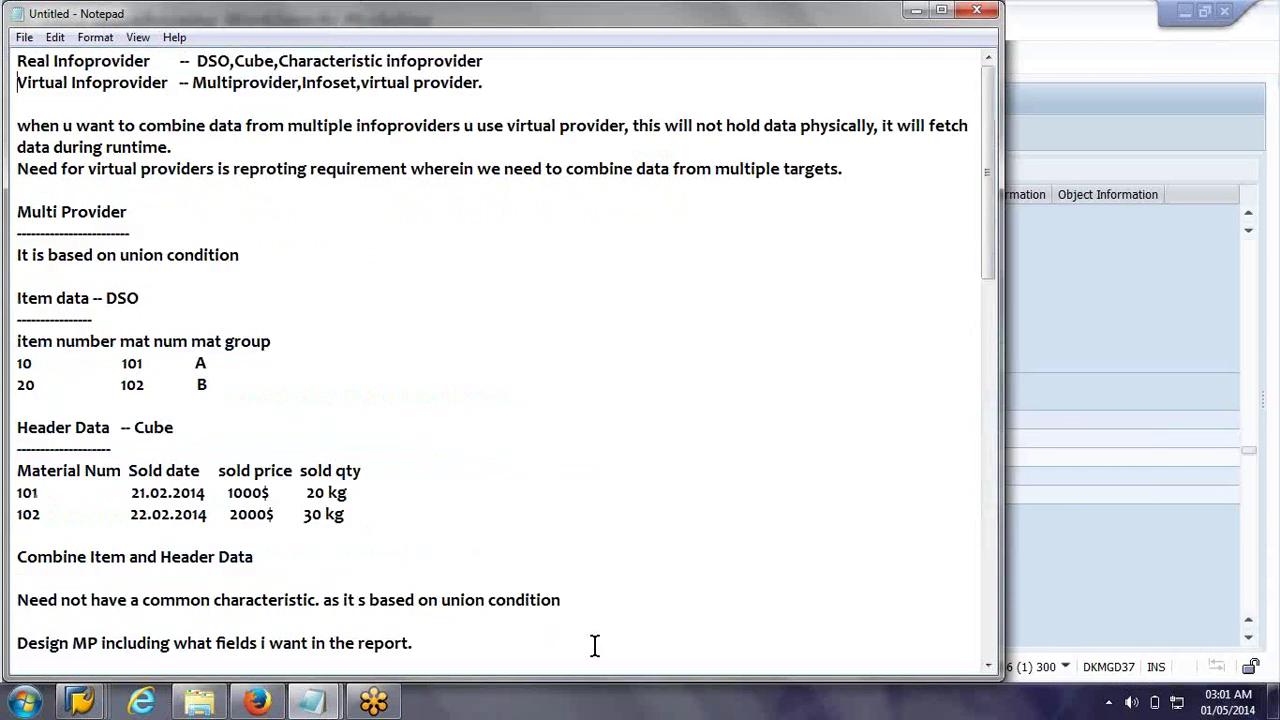
Add another blank line at the end of the notes, below the line about the 50000-record request
{"action": "scroll", "coordinate": [594, 645], "scroll_direction": "down", "scroll_amount": 9}
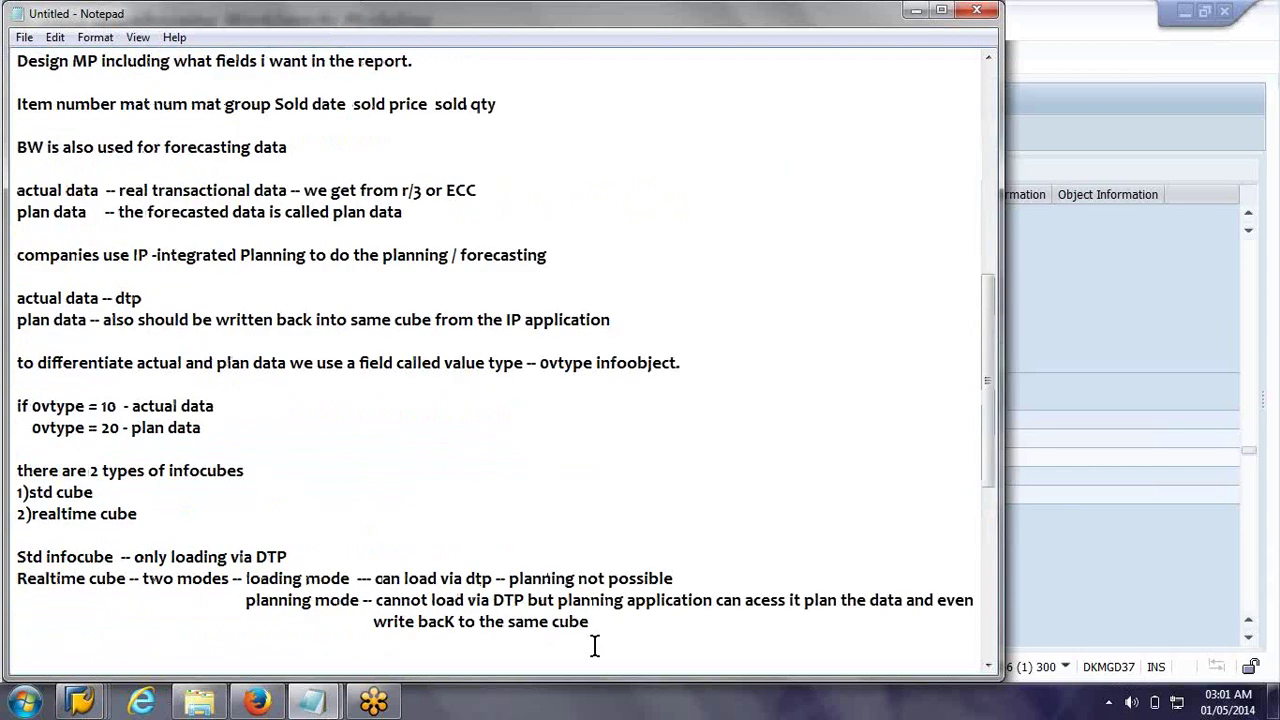
{"action": "scroll", "coordinate": [594, 645], "scroll_direction": "down", "scroll_amount": 8}
{"action": "scroll", "coordinate": [594, 645], "scroll_direction": "up", "scroll_amount": 5}
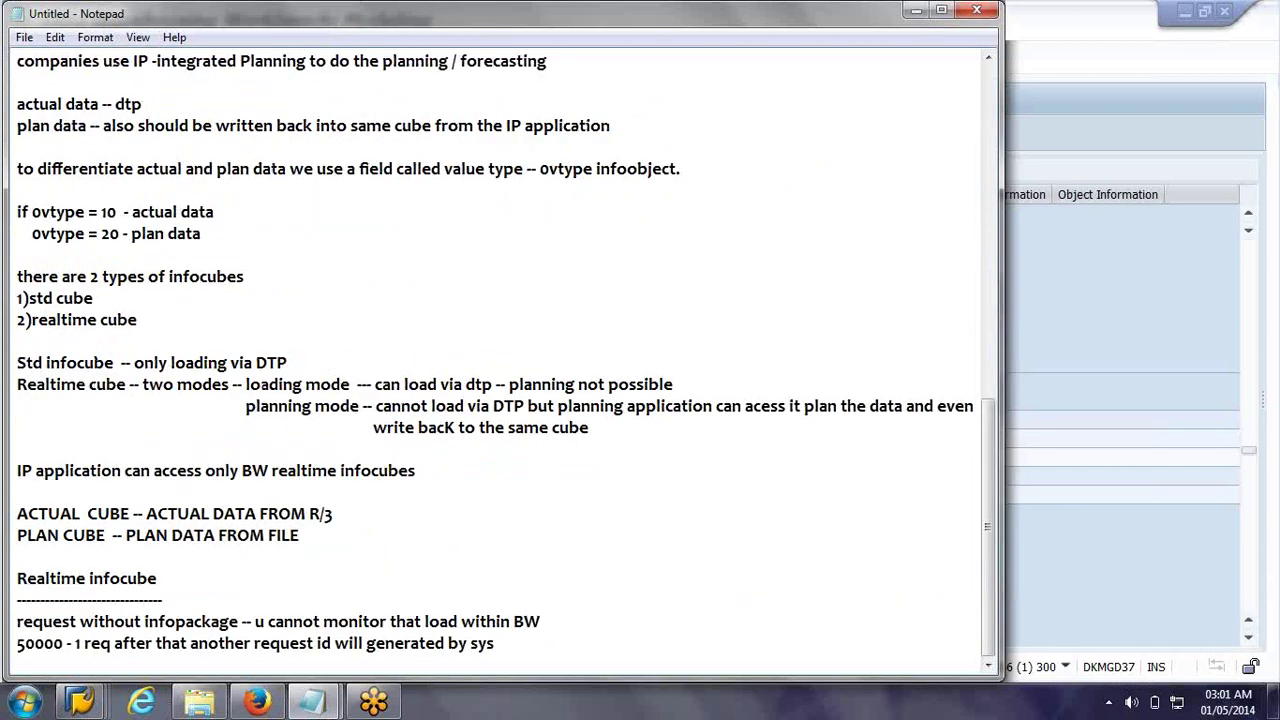
{"action": "scroll", "coordinate": [594, 645], "scroll_direction": "down", "scroll_amount": 1}
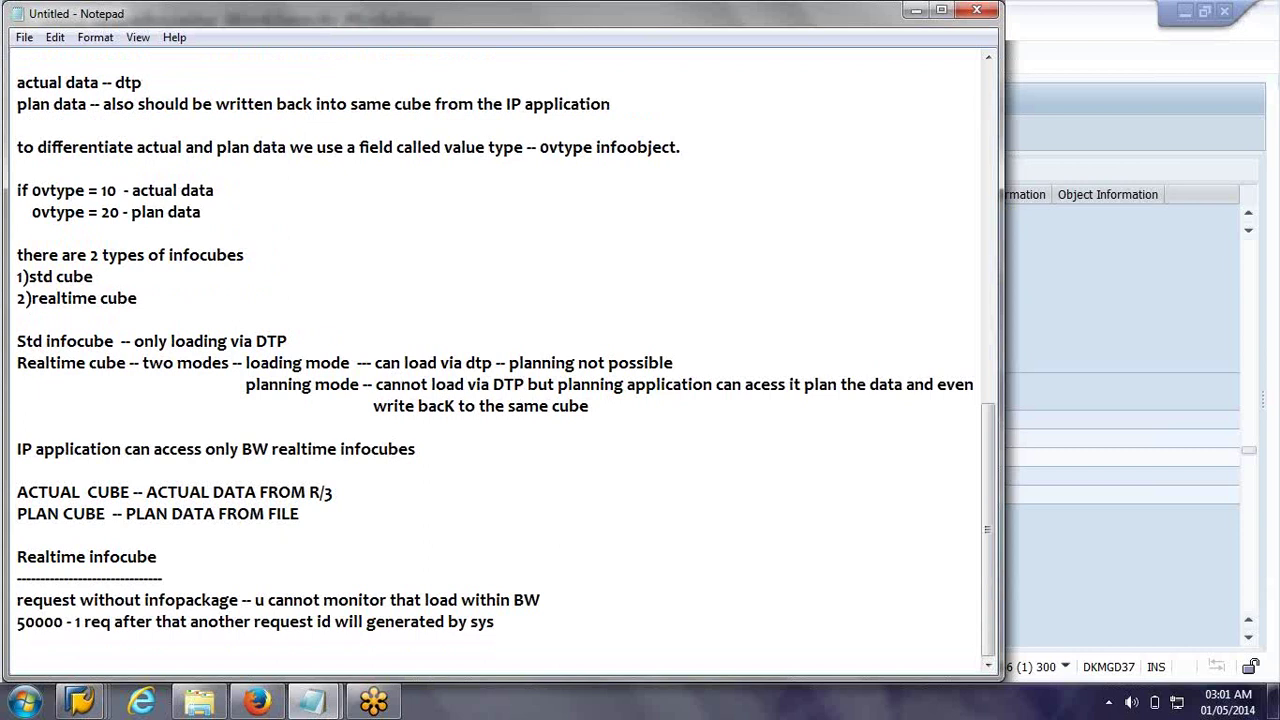
{"action": "key", "text": "Return"}
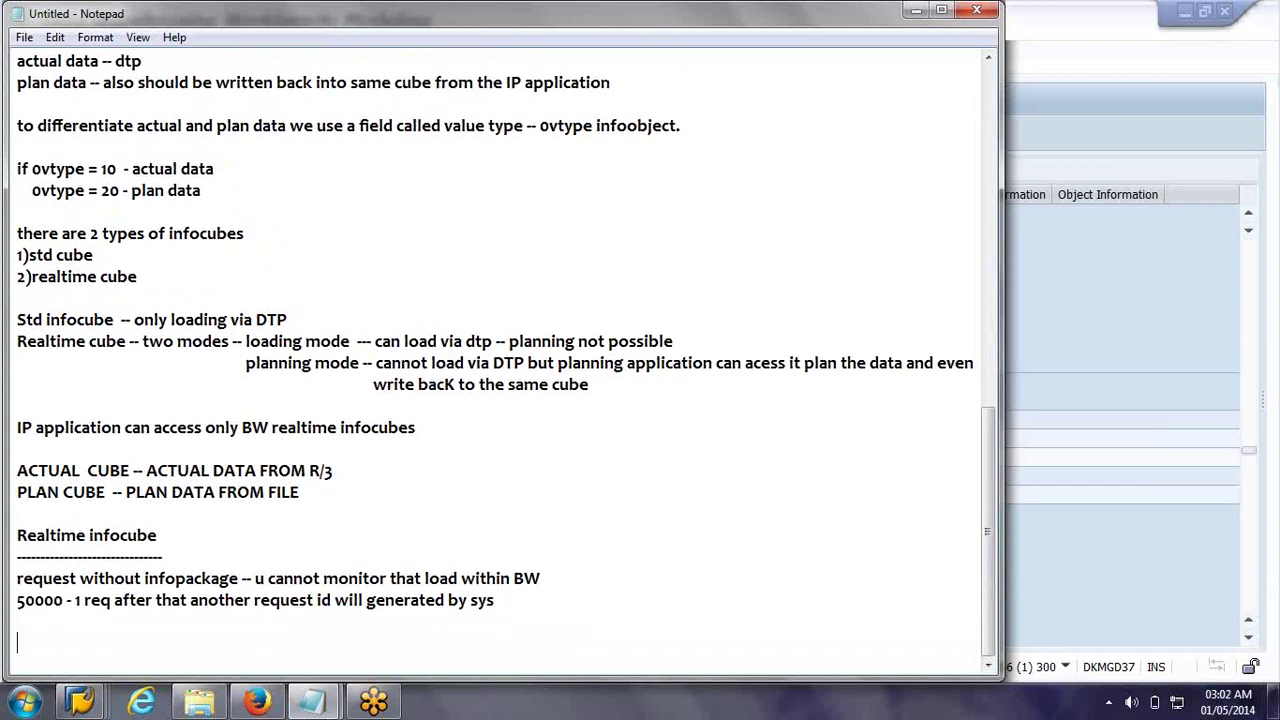